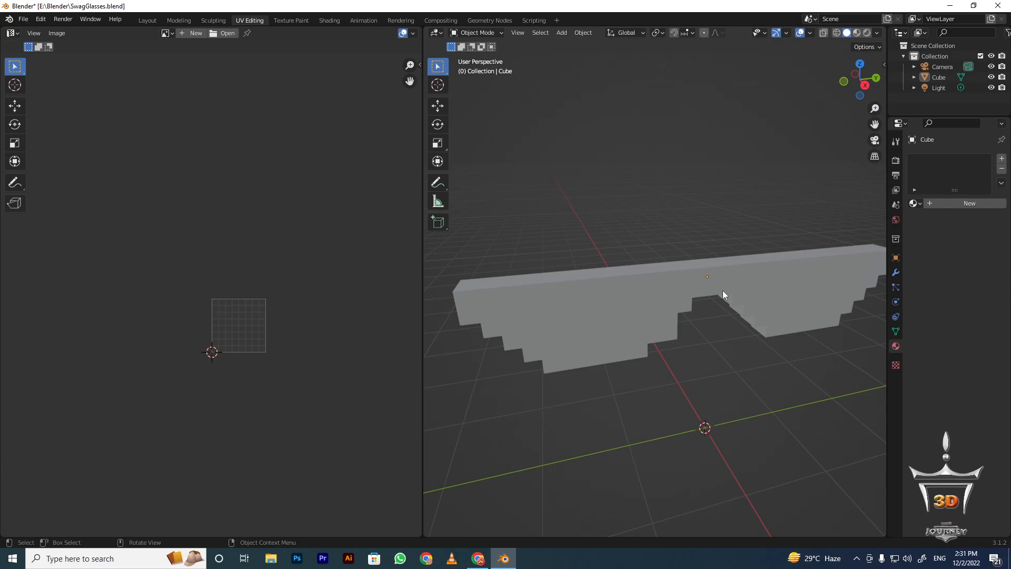
# Select the glasses object and narrow the UV editor to give the 3D viewport more room
pyautogui.click(526, 278)
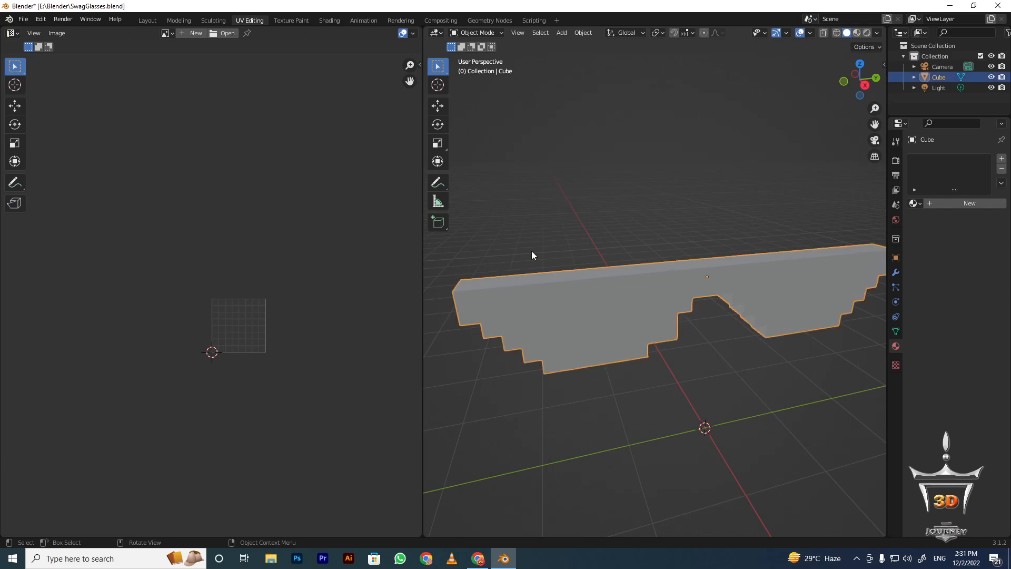
pyautogui.moveTo(687, 344); pyautogui.dragTo(709, 355, button='middle')
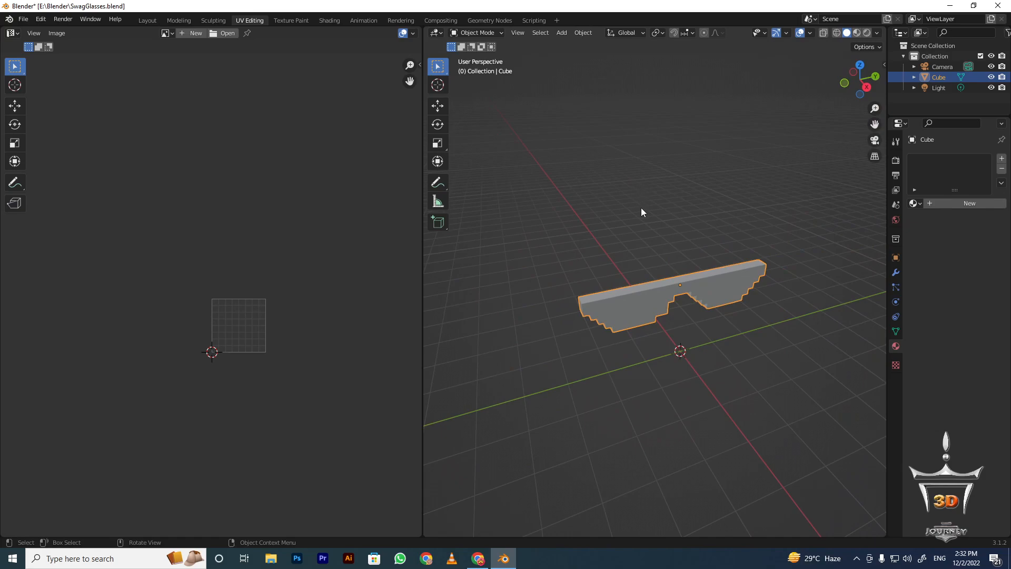
pyautogui.moveTo(677, 315); pyautogui.dragTo(626, 298, button='middle')
pyautogui.moveTo(421, 243); pyautogui.dragTo(273, 248)
pyautogui.scroll(4, 189, 295)
pyautogui.moveTo(42, 286); pyautogui.dragTo(128, 285, button='middle')
pyautogui.scroll(4, 130, 285)
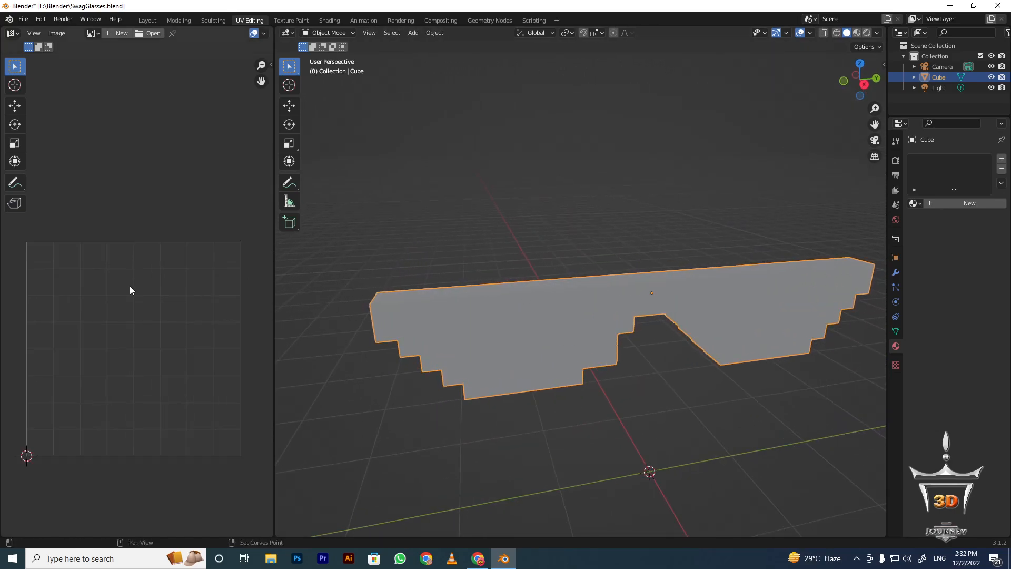
pyautogui.scroll(-1, 147, 261)
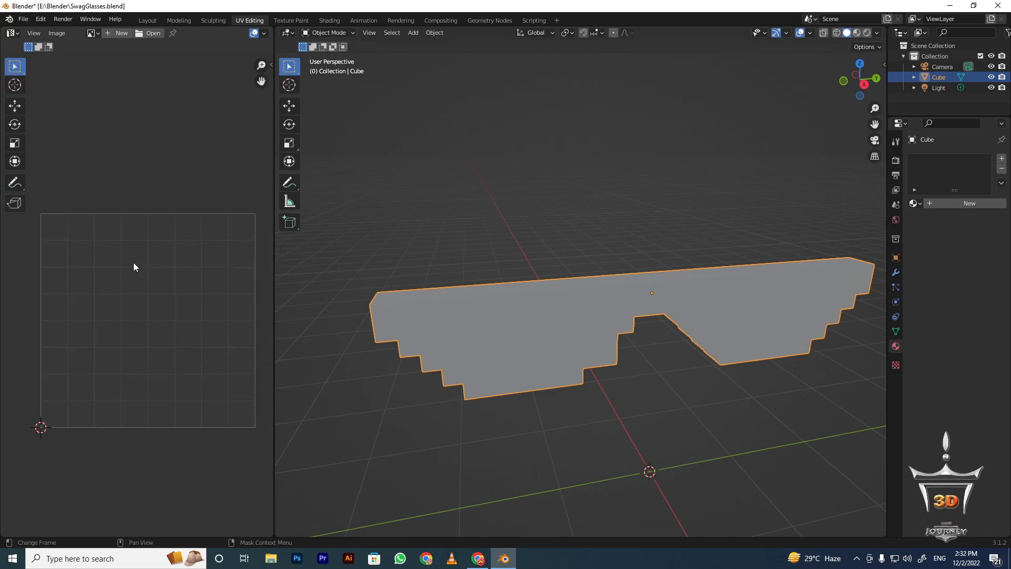
pyautogui.moveTo(572, 295); pyautogui.dragTo(477, 307, button='middle')
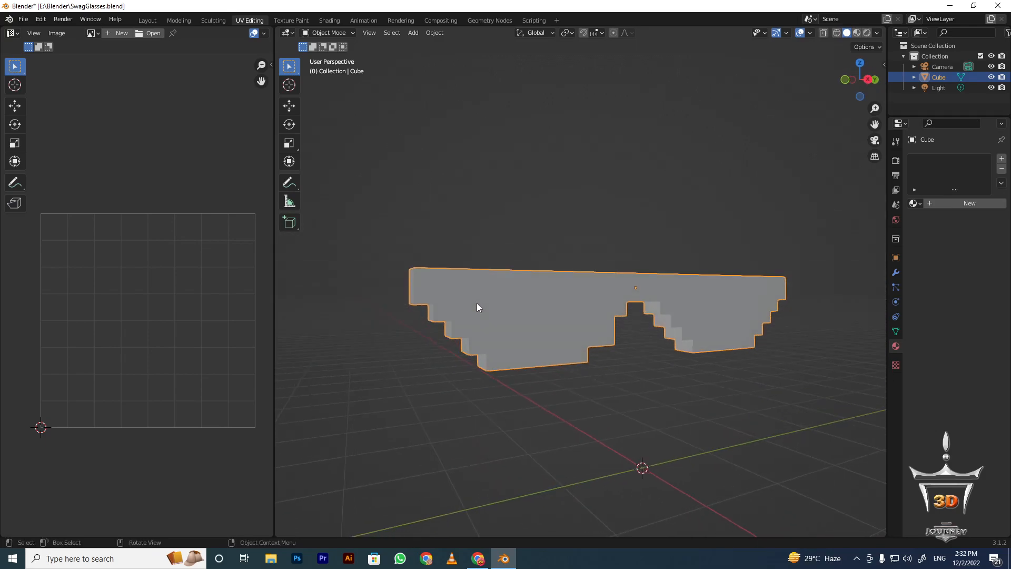
# Mark all edges of the glasses mesh as sharp in Edit Mode, then return to Object Mode
pyautogui.press('Tab')
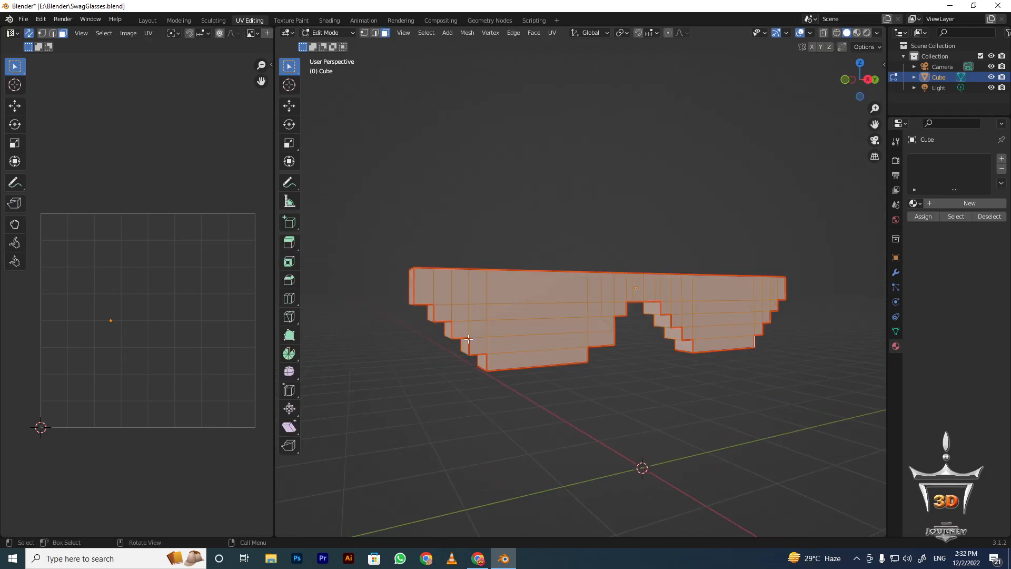
pyautogui.moveTo(515, 337); pyautogui.dragTo(552, 369, button='middle')
pyautogui.hotkey('ctrl', 'e')
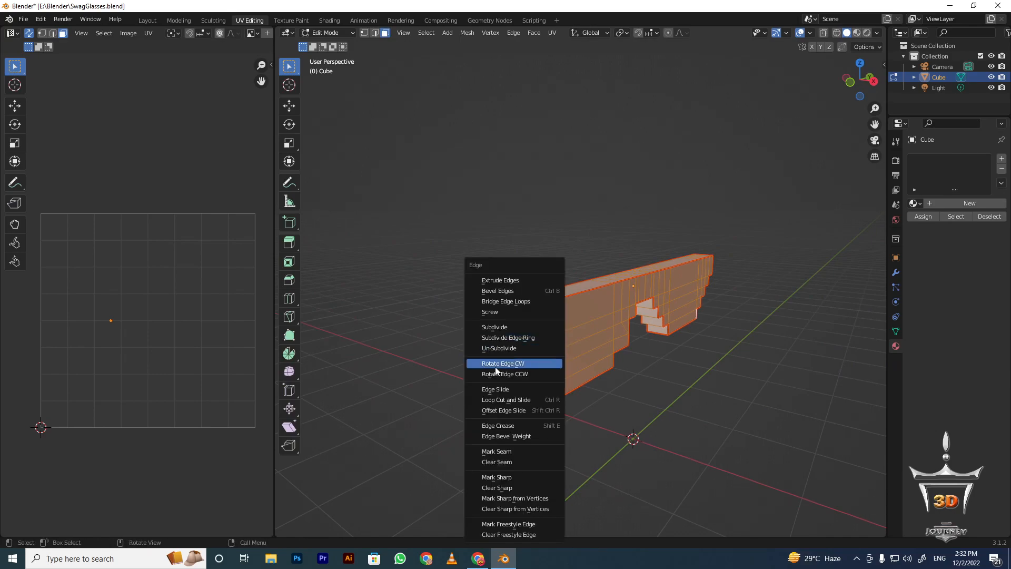
pyautogui.click(501, 476)
pyautogui.moveTo(501, 474); pyautogui.dragTo(526, 347, button='middle')
pyautogui.press('Tab')
# Add a cube mesh, move it along the Y axis clear of the glasses and enter Edit Mode on it
pyautogui.hotkey('shift', 'a')
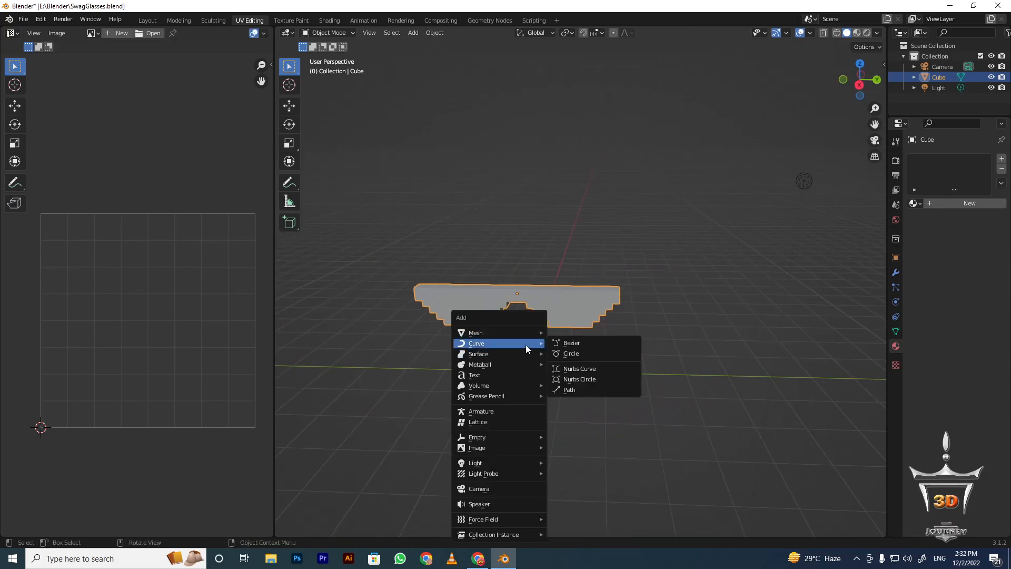
pyautogui.moveTo(500, 332)
pyautogui.click(579, 113)
pyautogui.press('g')
pyautogui.press('x')
pyautogui.press('g')
pyautogui.press('y')
pyautogui.click(808, 342)
pyautogui.keyDown('shift'); pyautogui.moveTo(638, 354); pyautogui.dragTo(630, 288, button='middle'); pyautogui.keyUp('shift')
pyautogui.press('Tab')
pyautogui.scroll(3, 583, 290)
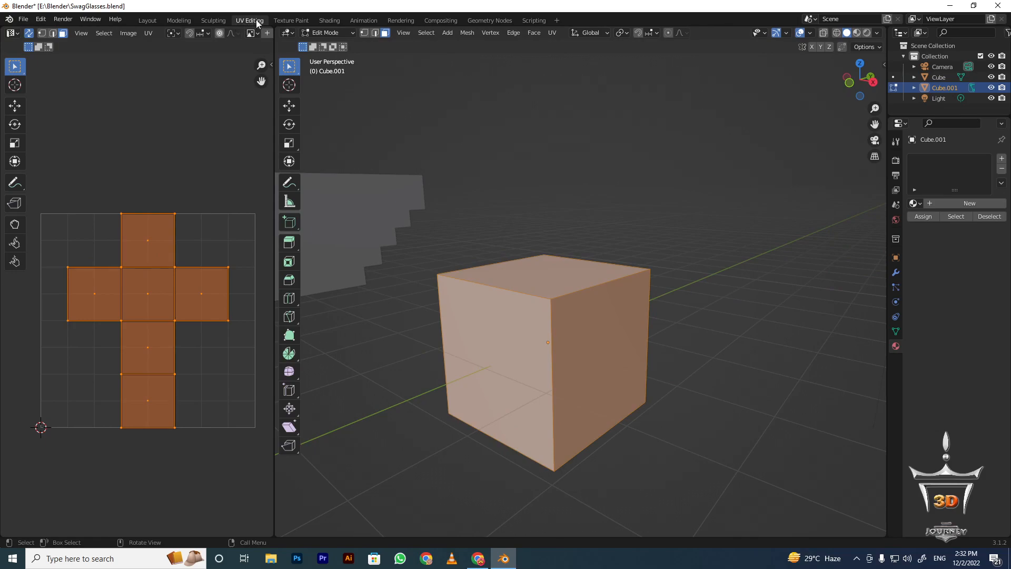
# Select the cube's side and top faces one at a time and examine their matching faces in the UV layout
pyautogui.keyDown('shift'); pyautogui.moveTo(539, 321); pyautogui.dragTo(553, 282, button='middle'); pyautogui.keyUp('shift')
pyautogui.moveTo(553, 281); pyautogui.dragTo(474, 330, button='middle')
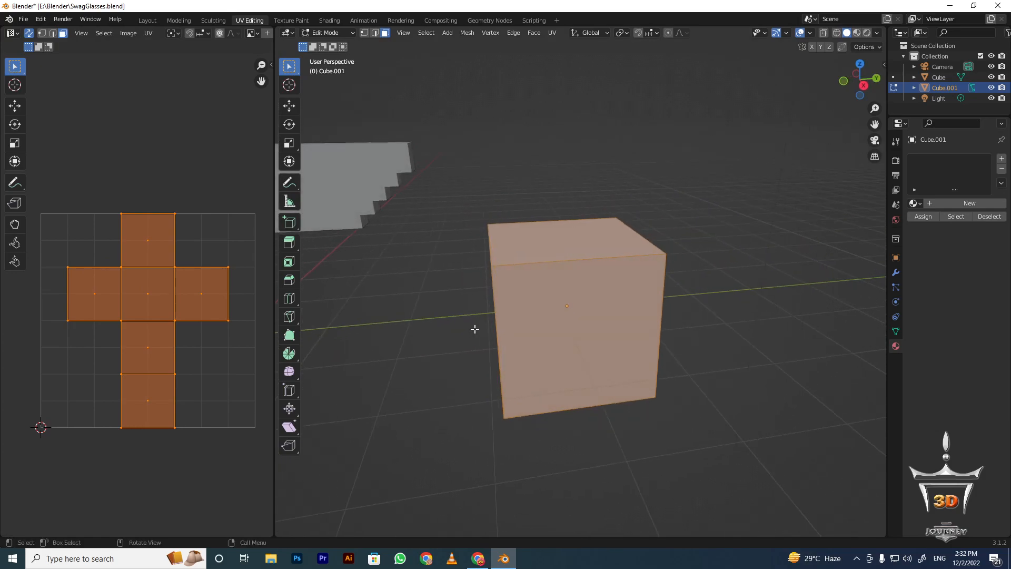
pyautogui.scroll(-2, 558, 269)
pyautogui.moveTo(589, 248); pyautogui.dragTo(611, 308, button='middle')
pyautogui.click(595, 323)
pyautogui.scroll(1, 564, 336)
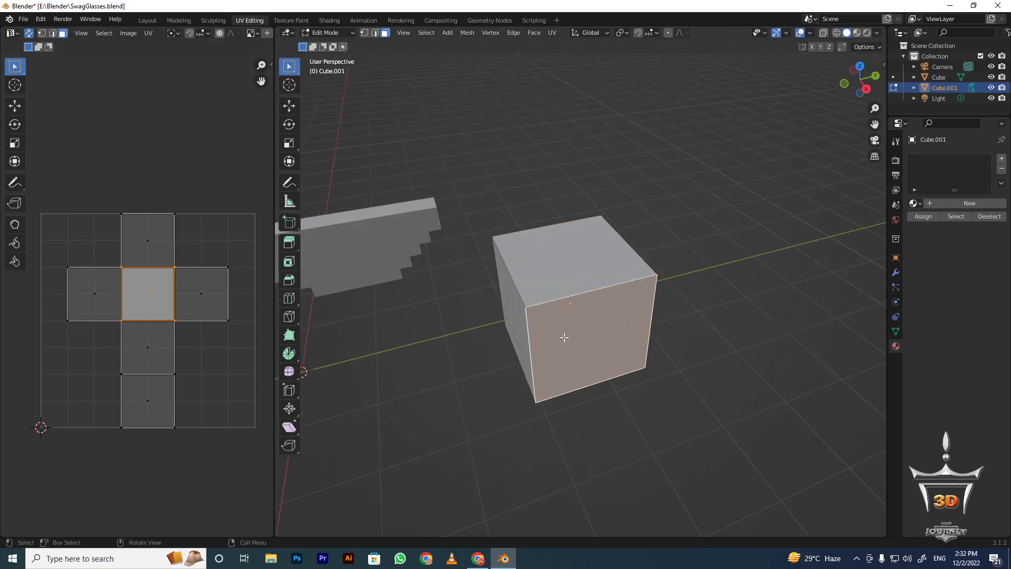
pyautogui.moveTo(552, 248); pyautogui.dragTo(567, 272, button='middle')
pyautogui.click(569, 274)
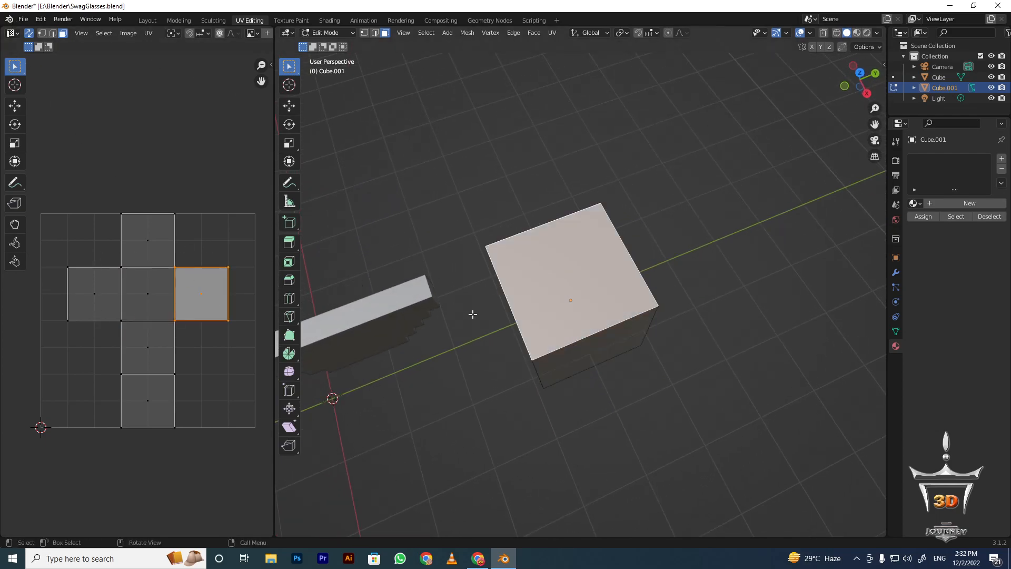
pyautogui.moveTo(587, 315); pyautogui.dragTo(548, 337, button='middle')
pyautogui.click(591, 325)
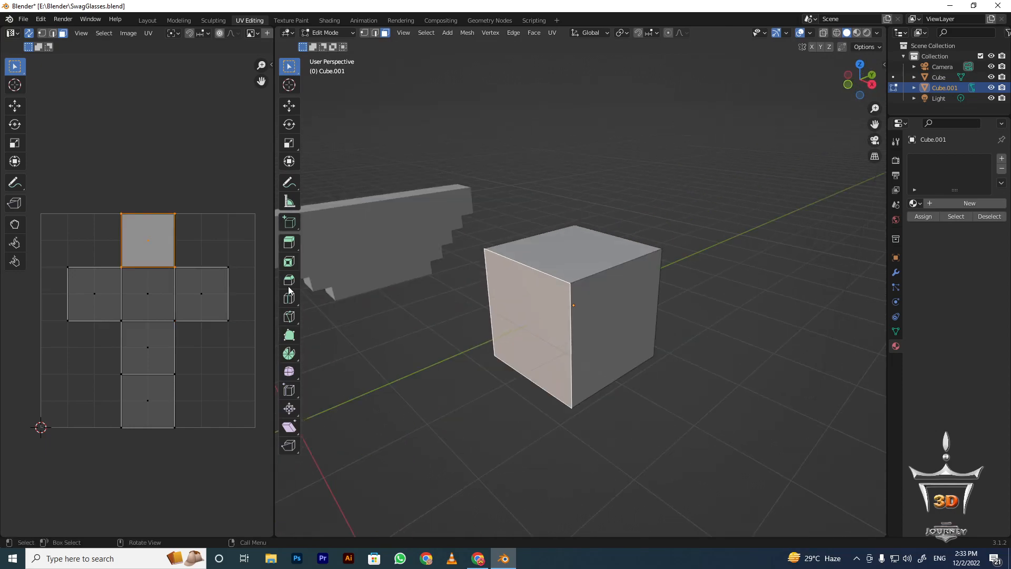
# Toggle UV sync selection off and back on, and select more side faces to compare with the UV layout
pyautogui.click(30, 34)
pyautogui.click(30, 34)
pyautogui.click(30, 35)
pyautogui.click(29, 34)
pyautogui.click(587, 300)
pyautogui.moveTo(586, 300); pyautogui.dragTo(679, 204, button='middle')
pyautogui.click(605, 341)
pyautogui.moveTo(544, 269); pyautogui.dragTo(468, 266, button='middle')
pyautogui.click(570, 325)
pyautogui.moveTo(539, 311); pyautogui.dragTo(577, 237, button='middle')
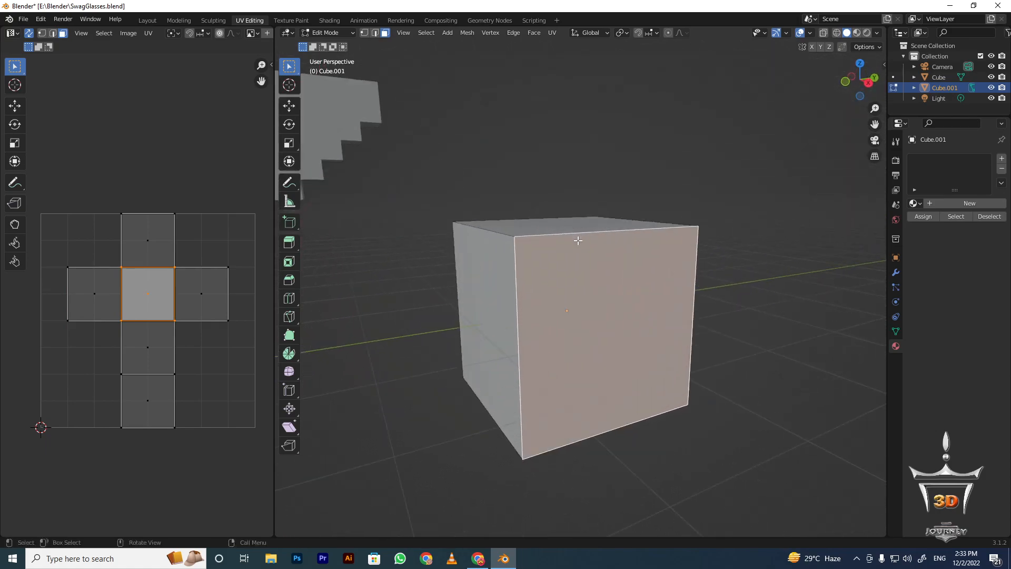
pyautogui.press('g')
pyautogui.rightClick(582, 296)
# Extend the selection to five of the cube's faces, including top and bottom, and compare them with the unfolded UV layout
pyautogui.moveTo(582, 295); pyautogui.dragTo(586, 350, button='middle')
pyautogui.keyDown('shift'); pyautogui.click(567, 242); pyautogui.keyUp('shift')
pyautogui.moveTo(542, 284)
pyautogui.mouseDown(button='middle')
pyautogui.moveTo(620, 280)
pyautogui.moveTo(553, 280)
pyautogui.mouseUp(button='middle')
pyautogui.keyDown('shift'); pyautogui.click(527, 294); pyautogui.keyUp('shift')
pyautogui.keyDown('shift'); pyautogui.click(594, 339); pyautogui.keyUp('shift')
pyautogui.moveTo(594, 339); pyautogui.dragTo(573, 245, button='middle')
pyautogui.keyDown('shift'); pyautogui.click(563, 302); pyautogui.keyUp('shift')
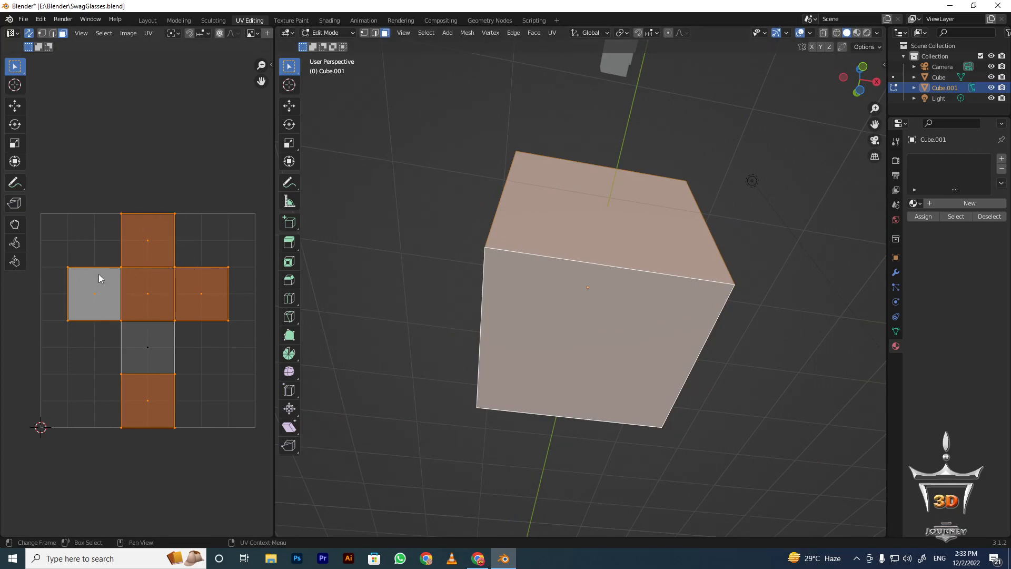
pyautogui.moveTo(172, 255); pyautogui.dragTo(169, 258, button='middle')
pyautogui.moveTo(573, 201); pyautogui.dragTo(546, 265, button='middle')
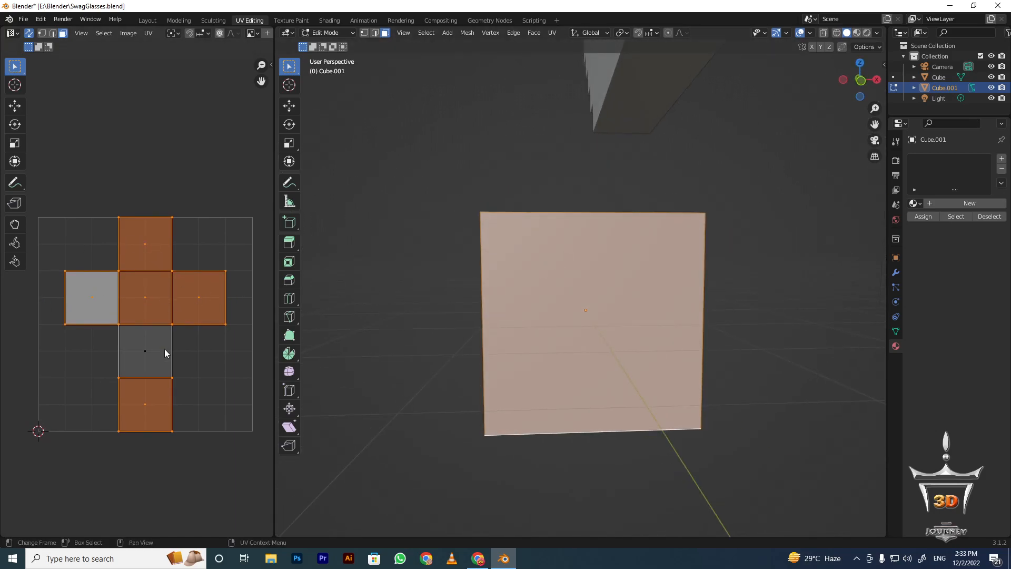
pyautogui.moveTo(622, 230); pyautogui.dragTo(343, 281, button='middle')
pyautogui.scroll(1, 146, 255)
pyautogui.scroll(-2, 147, 255)
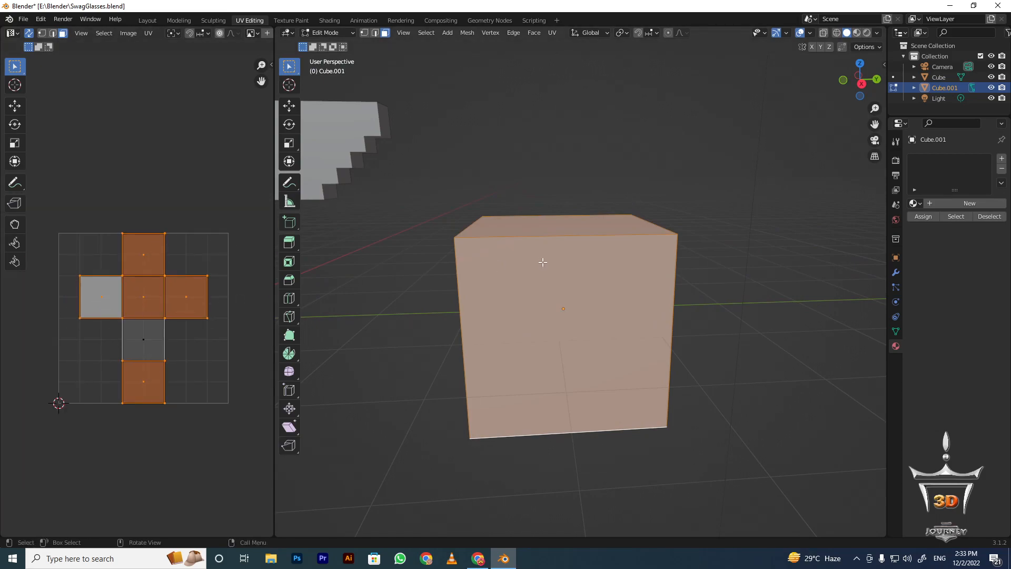
# Return to Object Mode and give the cube a new material named SwagGlasses
pyautogui.press('Tab')
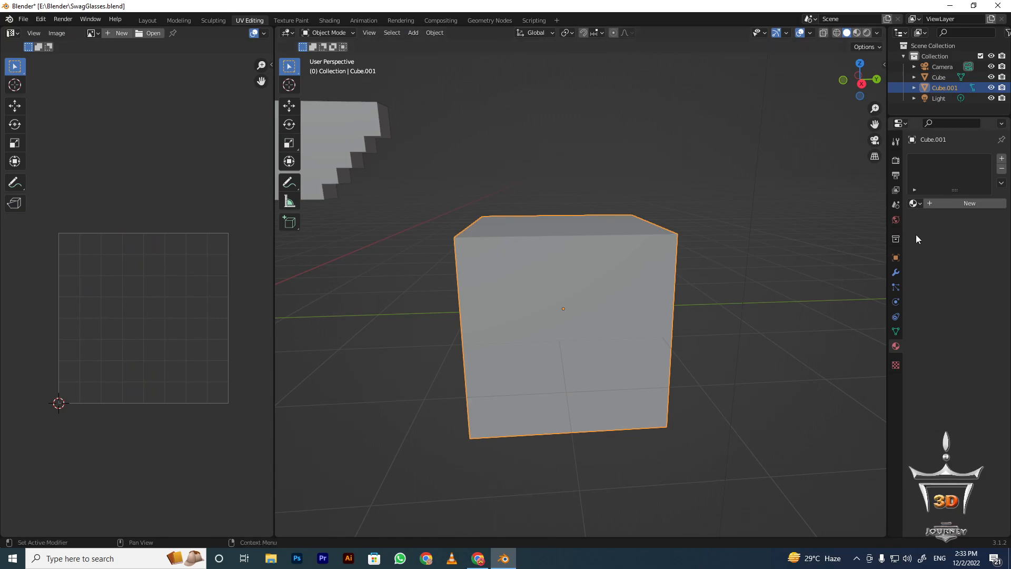
pyautogui.click(946, 203)
pyautogui.doubleClick(935, 203)
pyautogui.write('SwagGlasses')
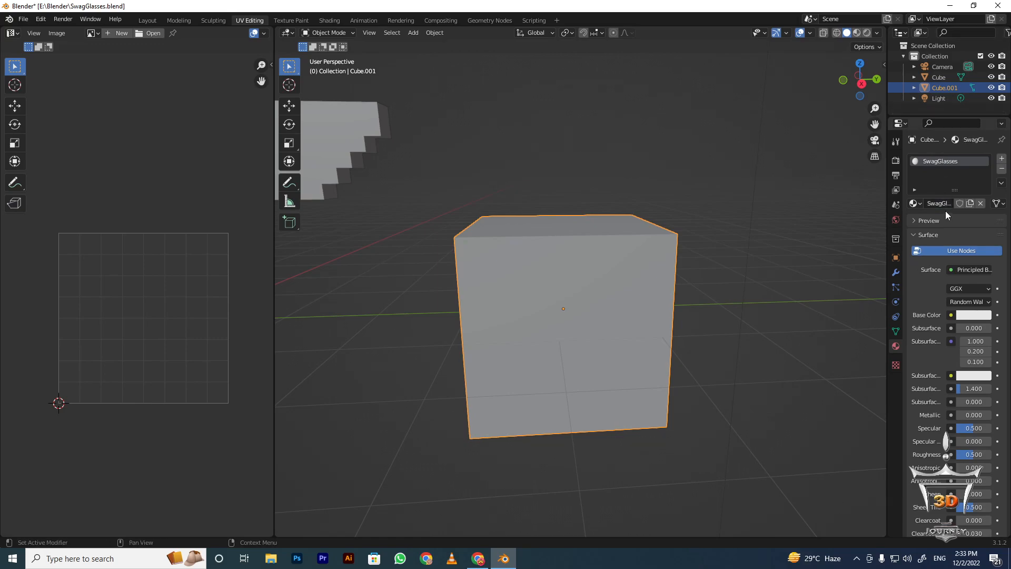
pyautogui.scroll(-2, 681, 209)
pyautogui.scroll(5, 475, 226)
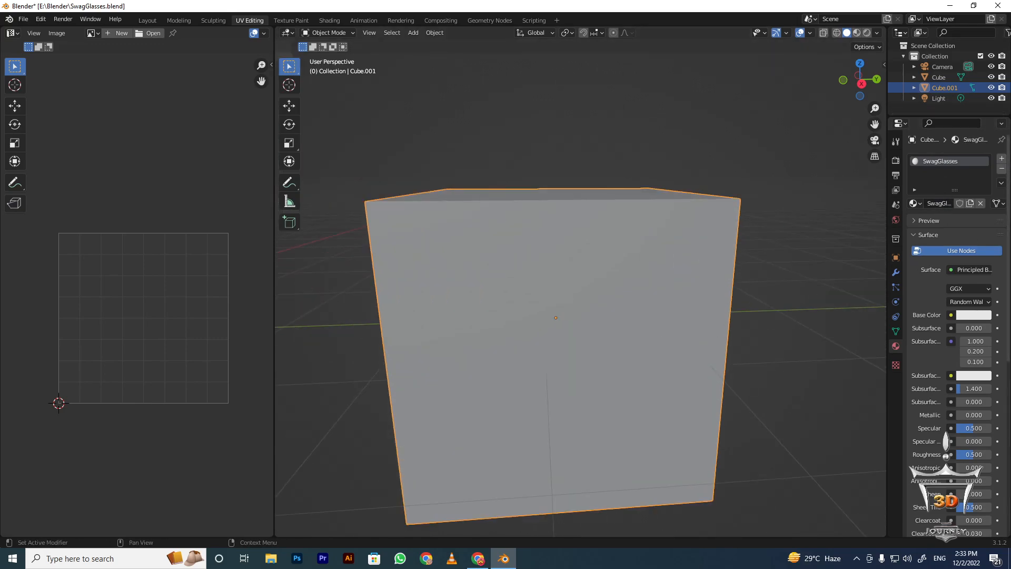
# Use an Image Texture for the material's Base Color, loading forest-camouflage-pattern.jpg from the Textures folder
pyautogui.click(950, 315)
pyautogui.click(953, 316)
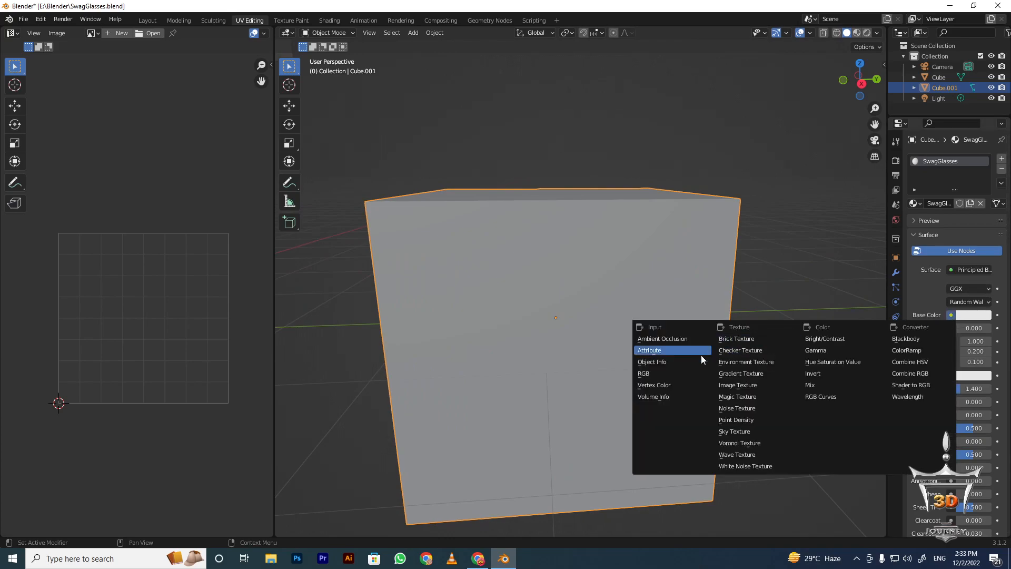
pyautogui.click(740, 385)
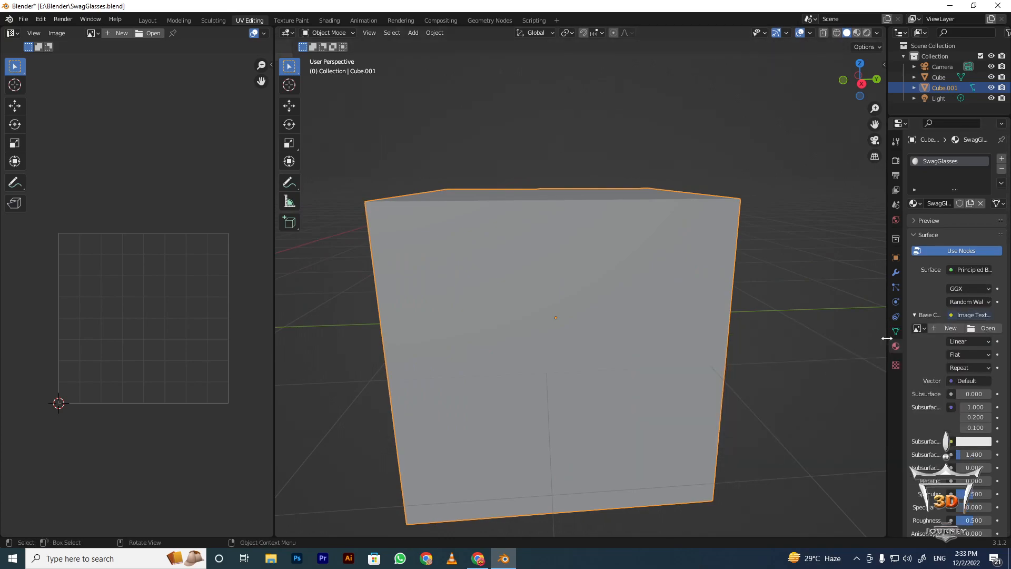
pyautogui.click(986, 329)
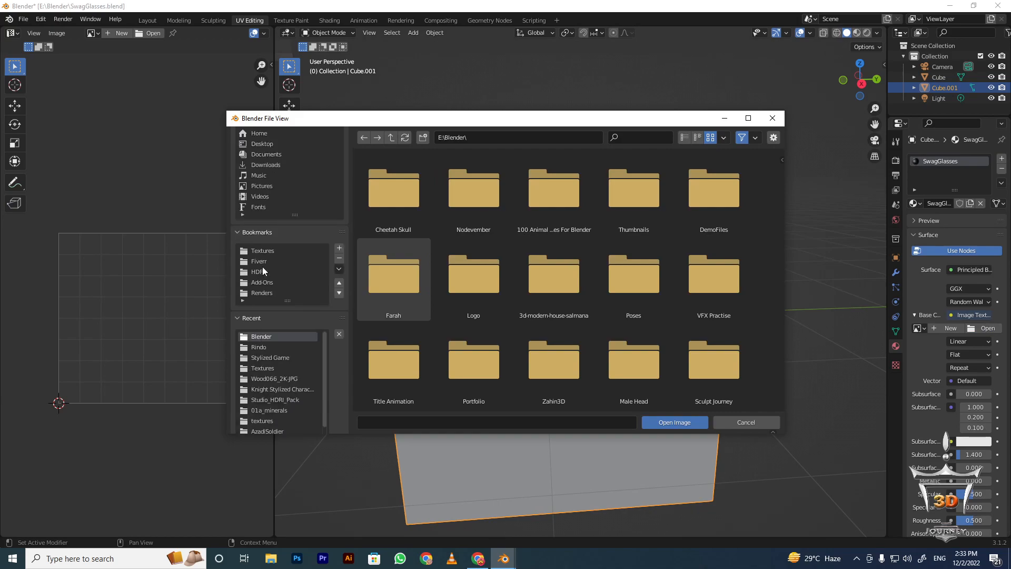
pyautogui.click(264, 251)
pyautogui.scroll(-8, 602, 273)
pyautogui.scroll(-3, 605, 277)
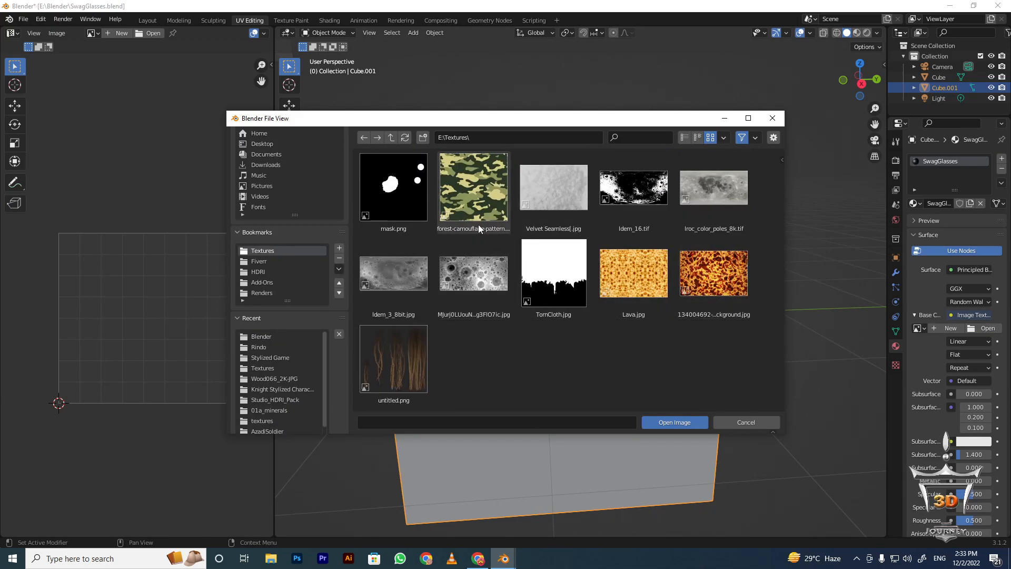
pyautogui.scroll(1, 478, 226)
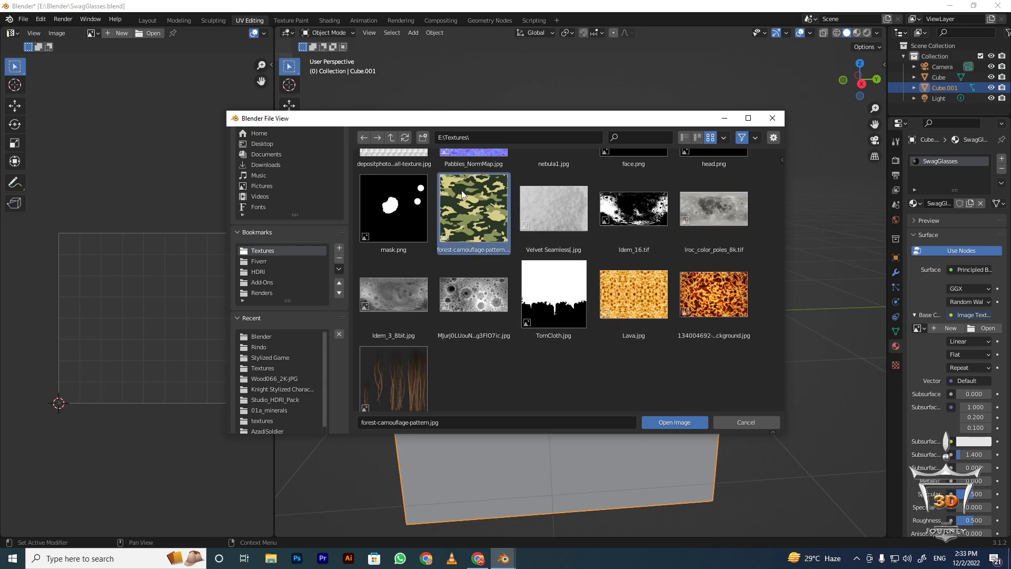
pyautogui.doubleClick(462, 195)
# Enter Edit Mode on the textured cube and select all faces to examine the UV layout over the camouflage image
pyautogui.scroll(-4, 423, 220)
pyautogui.moveTo(508, 286); pyautogui.dragTo(484, 326, button='middle')
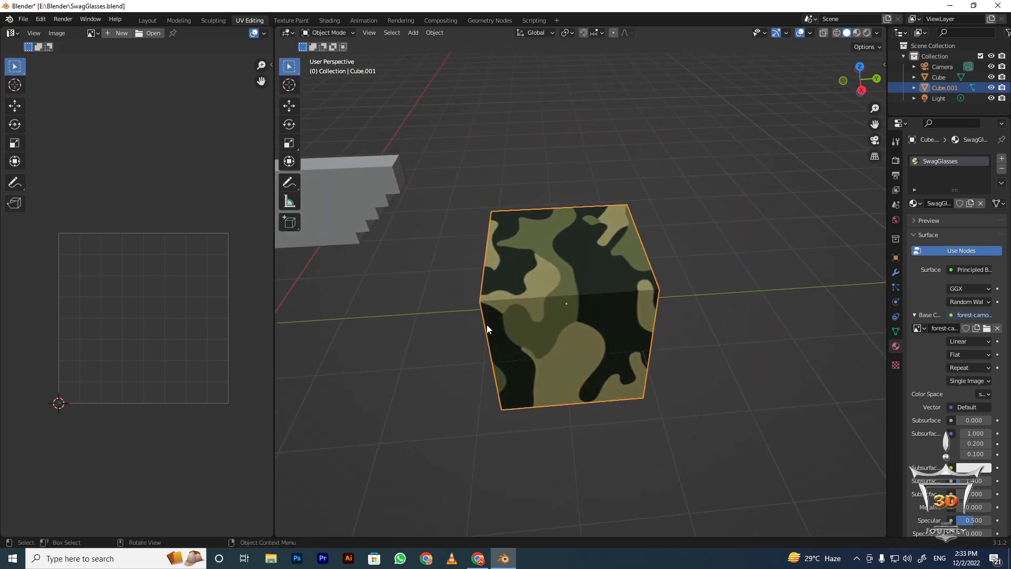
pyautogui.press('Tab')
pyautogui.moveTo(589, 244); pyautogui.dragTo(628, 211, button='middle')
pyautogui.scroll(-4, 147, 227)
pyautogui.scroll(4, 159, 311)
pyautogui.press('a')
pyautogui.moveTo(165, 213); pyautogui.dragTo(164, 220, button='middle')
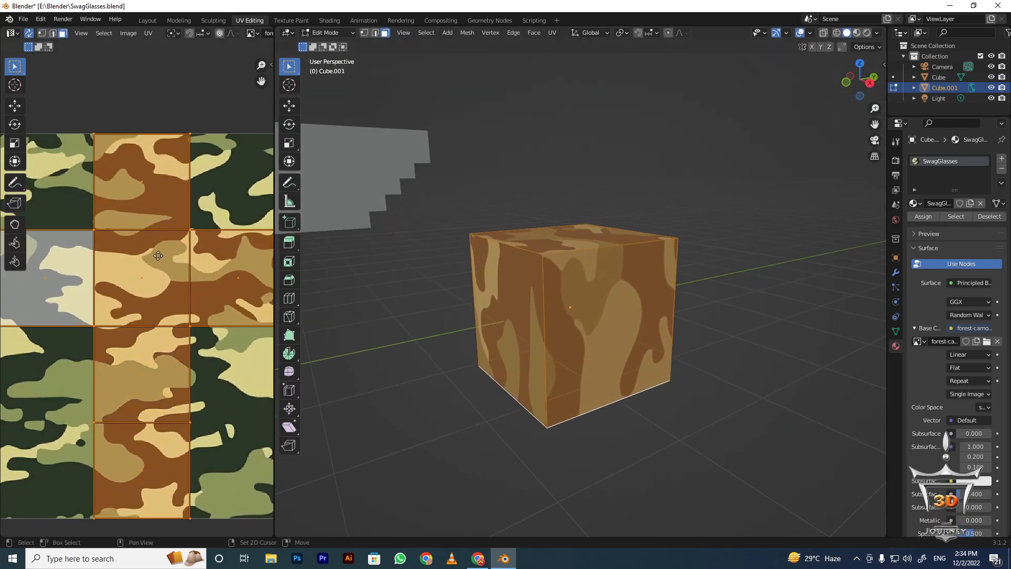
# Select the centre face of the UV layout and compare its patch of camouflage with the matching cube face
pyautogui.click(130, 270)
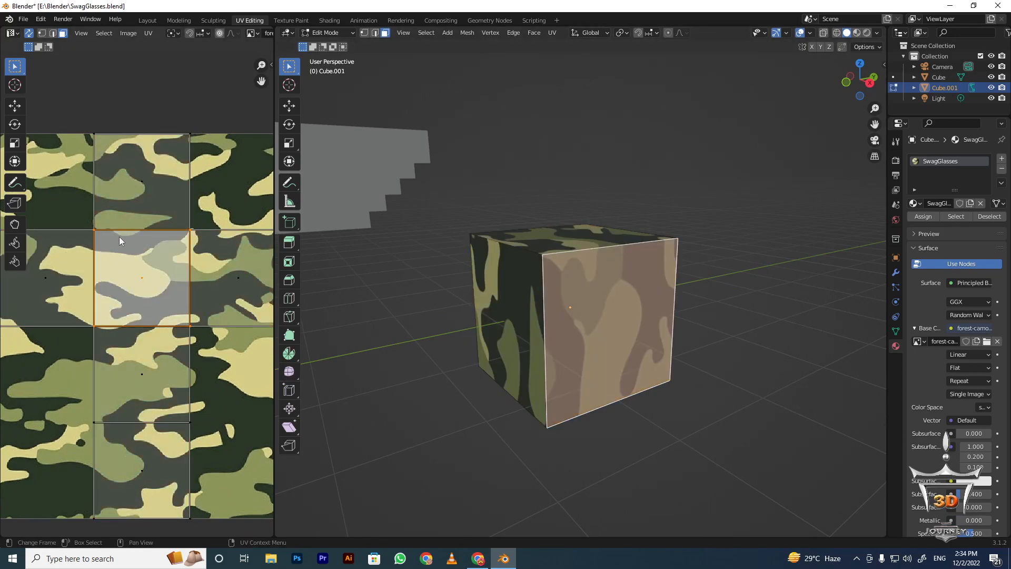
pyautogui.moveTo(545, 333); pyautogui.dragTo(490, 311, button='middle')
pyautogui.moveTo(584, 294); pyautogui.dragTo(606, 266, button='middle')
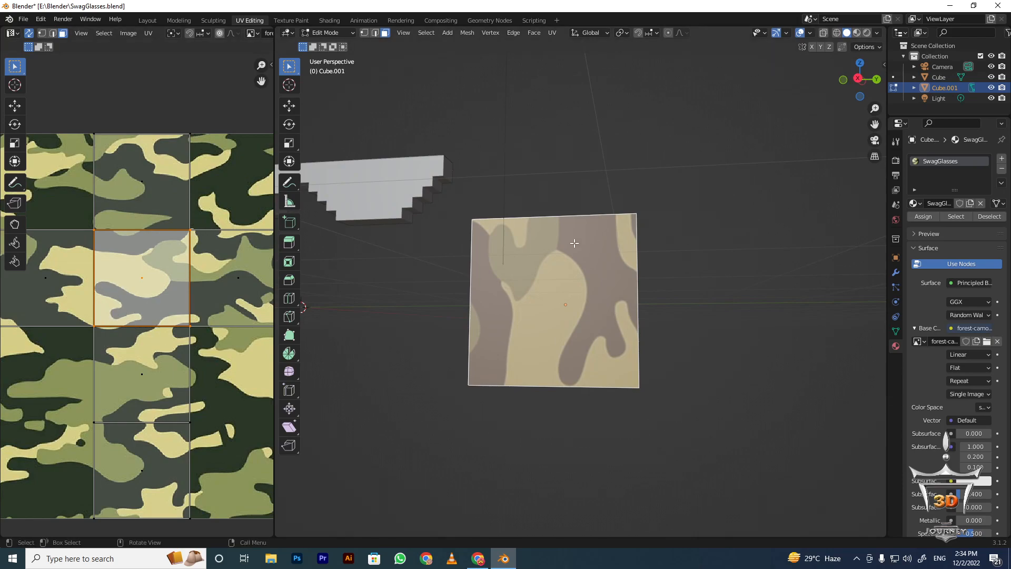
# Select the whole cube again and examine how the complete UV layout covers the camouflage image
pyautogui.press('a')
pyautogui.scroll(-3, 195, 291)
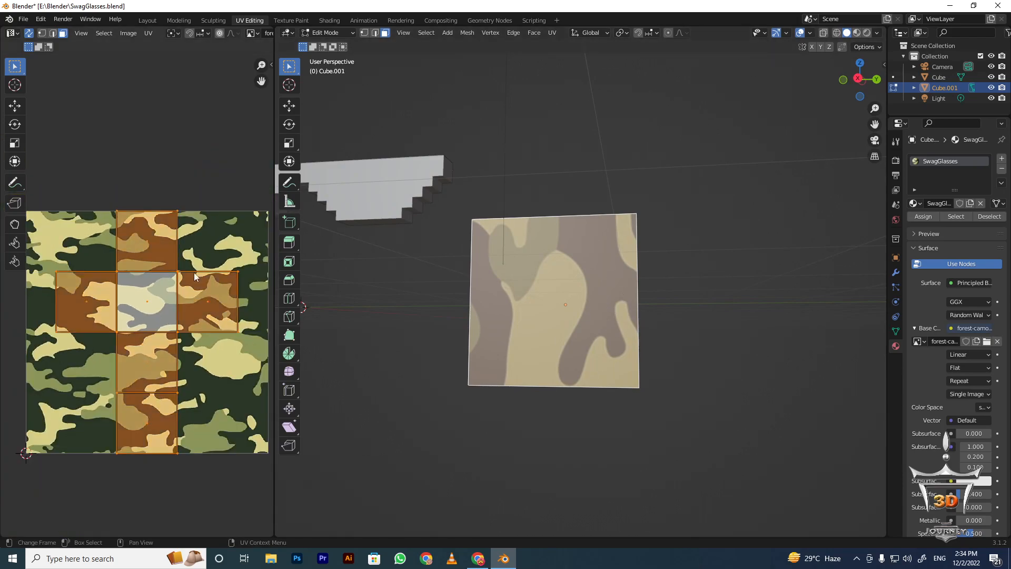
pyautogui.moveTo(395, 293); pyautogui.dragTo(576, 342, button='middle')
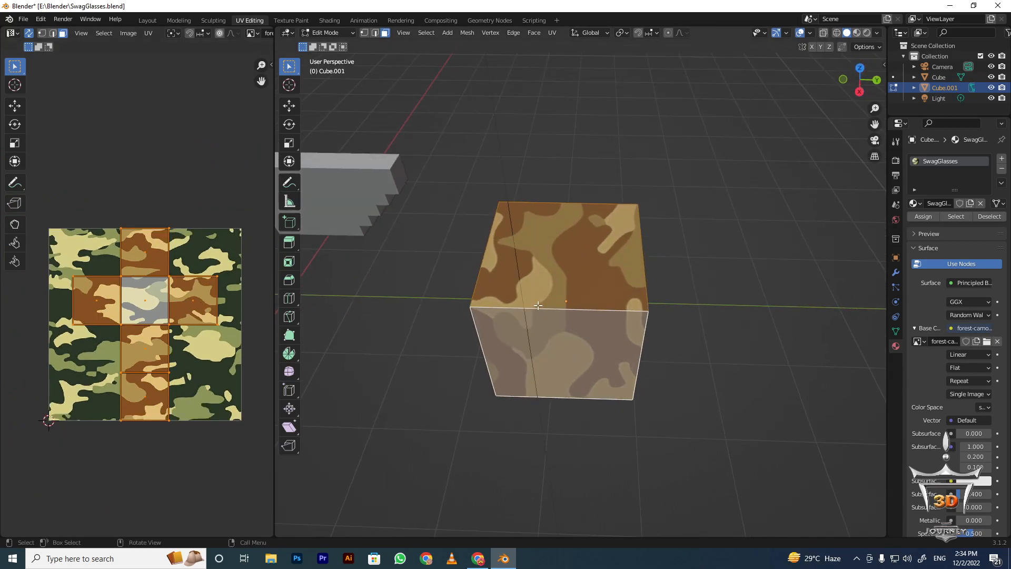
pyautogui.moveTo(538, 306); pyautogui.dragTo(652, 293, button='middle')
pyautogui.moveTo(210, 340); pyautogui.dragTo(159, 323, button='middle')
pyautogui.moveTo(599, 300); pyautogui.dragTo(542, 278, button='middle')
# Clear the selection, then pick the cube's top face and a side face in turn to check their texture areas
pyautogui.hotkey('alt', 'a')
pyautogui.click(562, 223)
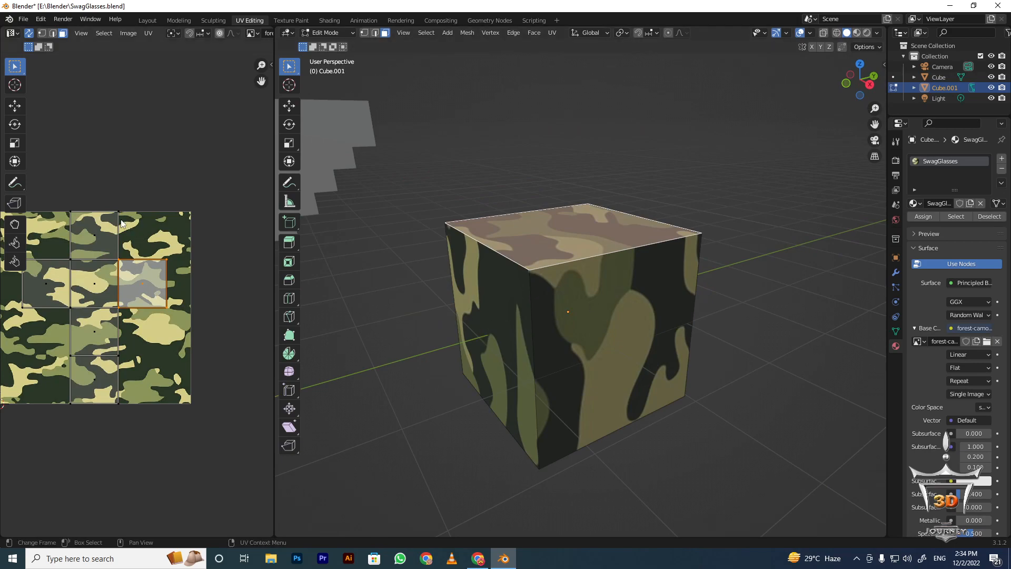
pyautogui.moveTo(103, 227); pyautogui.dragTo(134, 224, button='middle')
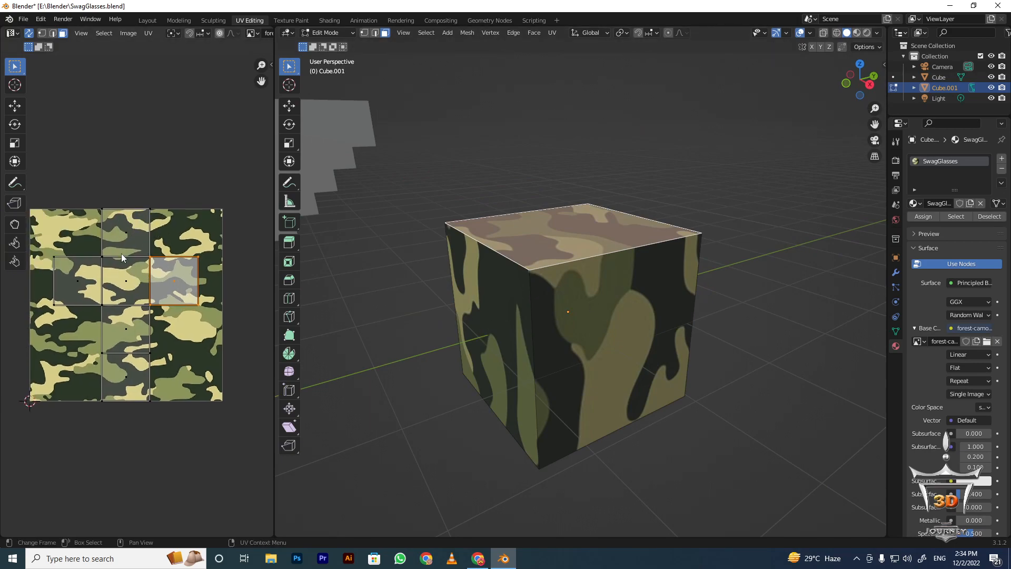
pyautogui.scroll(-1, 119, 263)
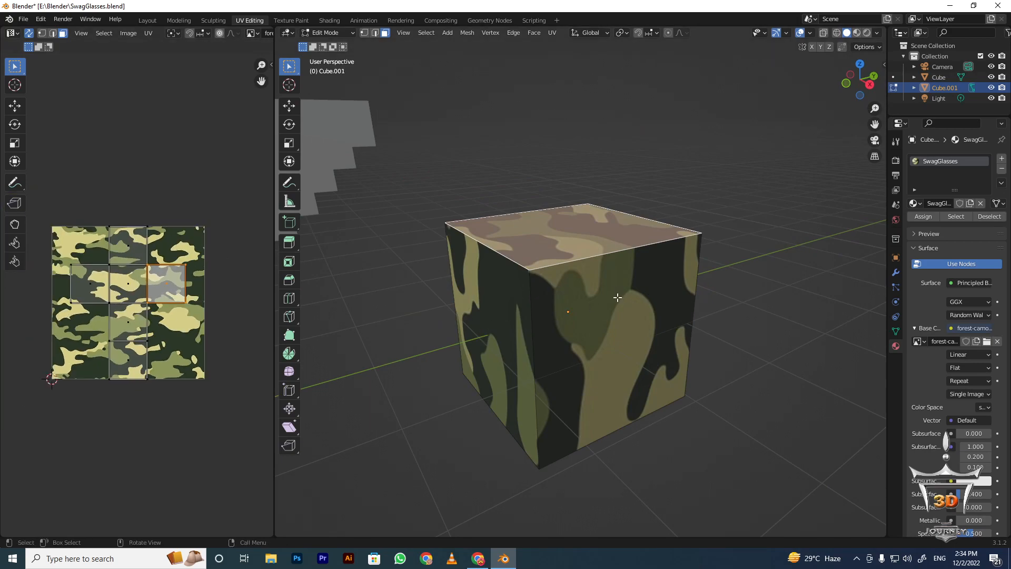
pyautogui.click(617, 297)
pyautogui.scroll(2, 167, 246)
pyautogui.scroll(2, 134, 293)
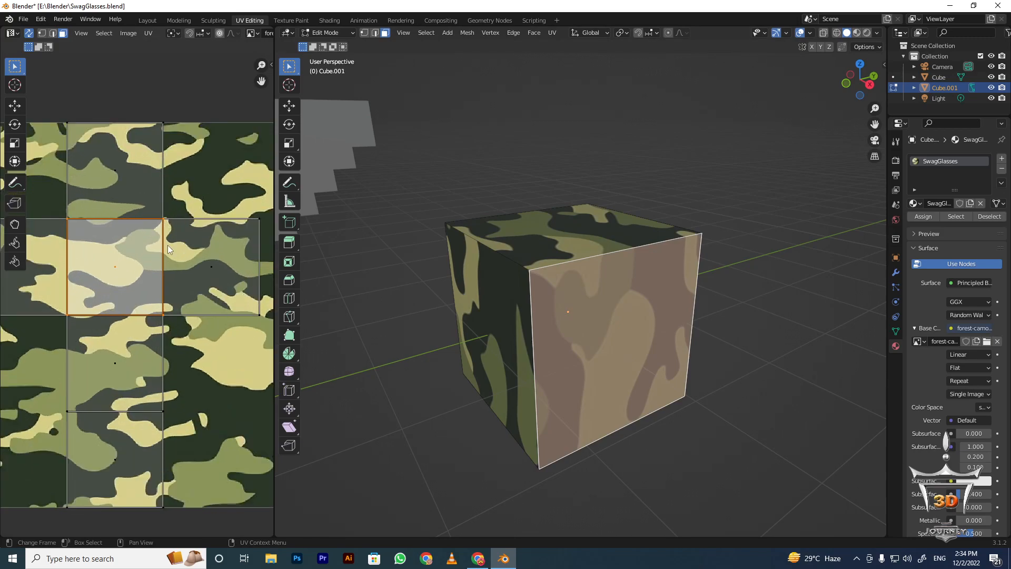
# Pick the uppermost square of the UV layout and compare its camouflage patch with the matching cube face
pyautogui.moveTo(135, 293); pyautogui.dragTo(133, 351, button='middle')
pyautogui.scroll(-2, 134, 352)
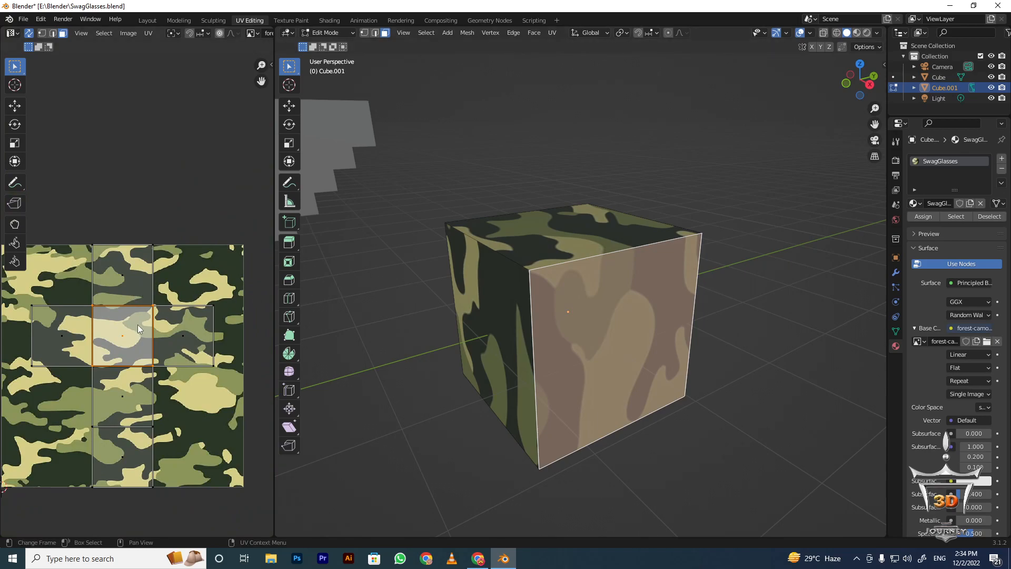
pyautogui.click(123, 282)
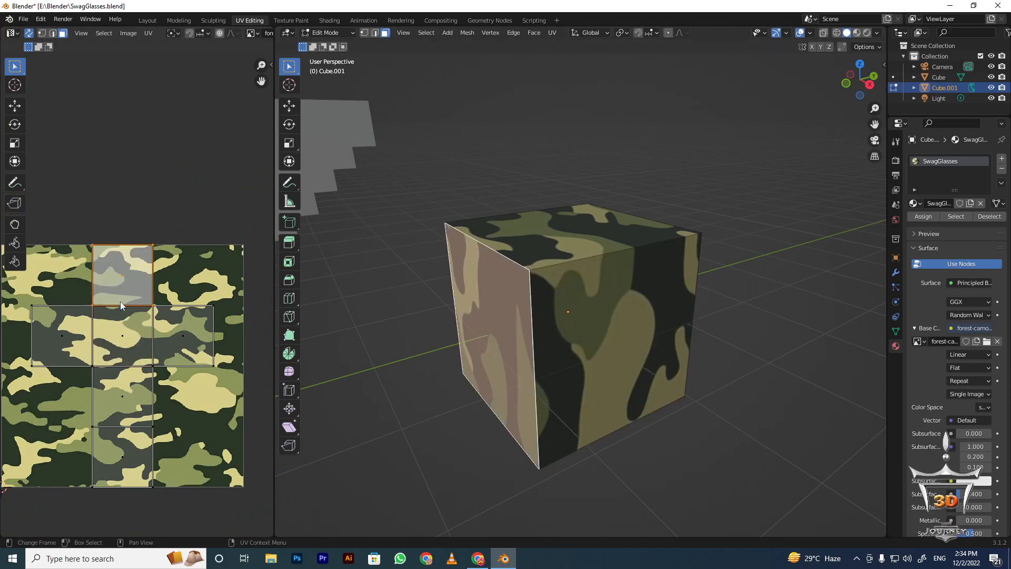
pyautogui.scroll(-3, 132, 343)
pyautogui.scroll(4, 135, 364)
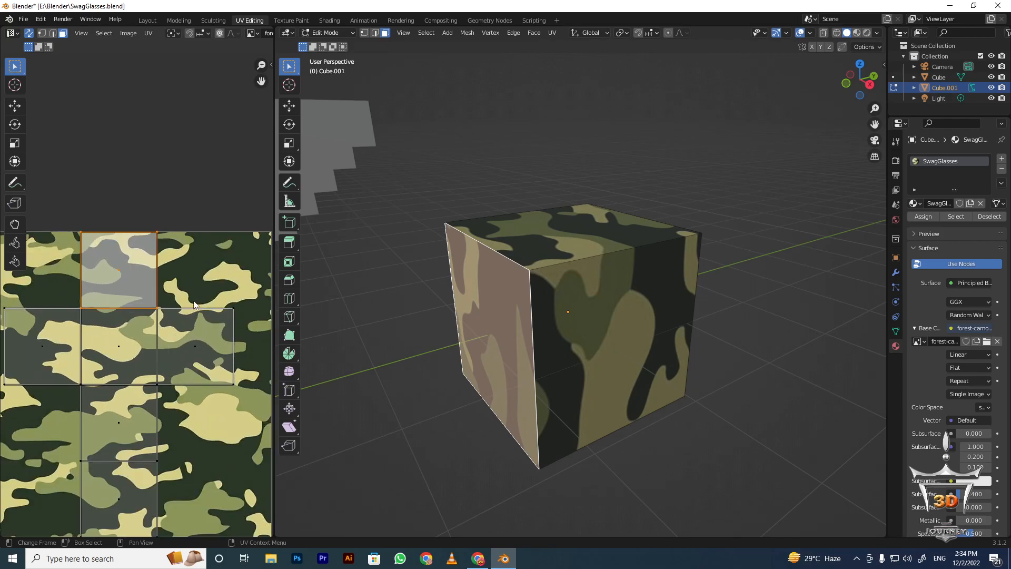
# Select the full UV layout, then pick the centre and uppermost squares in turn to check their camouflage areas
pyautogui.press('a')
pyautogui.scroll(-4, 169, 285)
pyautogui.scroll(4, 137, 295)
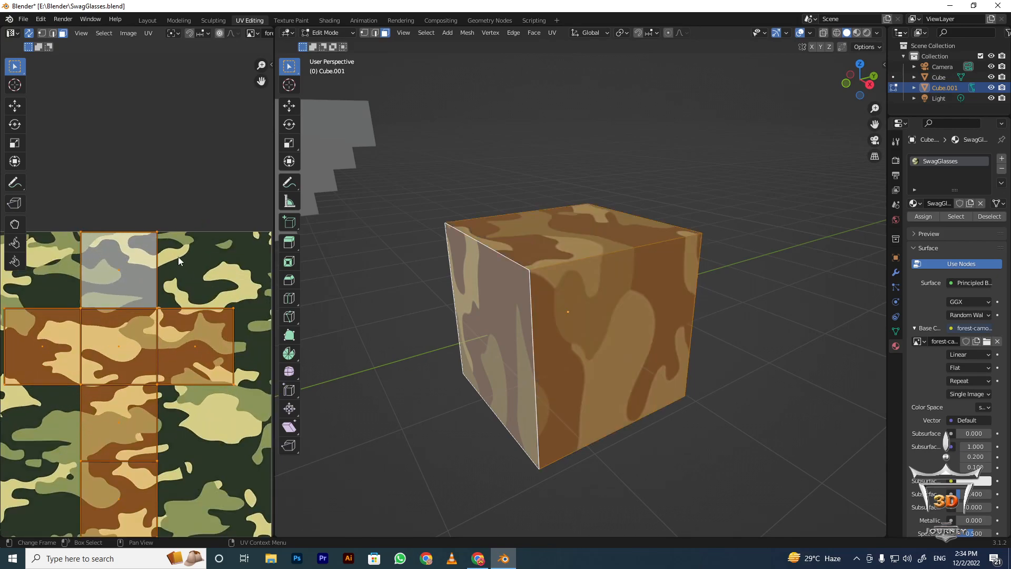
pyautogui.click(122, 330)
pyautogui.click(132, 275)
# Switch editing from the cube to the glasses model and examine the glasses' current UV layout
pyautogui.moveTo(601, 321); pyautogui.dragTo(632, 330, button='middle')
pyautogui.moveTo(612, 287); pyautogui.dragTo(526, 335, button='middle')
pyautogui.scroll(-4, 526, 334)
pyautogui.moveTo(509, 298); pyautogui.dragTo(584, 283, button='middle')
pyautogui.scroll(3, 526, 280)
pyautogui.press('Tab')
pyautogui.press('Tab')
pyautogui.moveTo(767, 237); pyautogui.dragTo(520, 302, button='middle')
pyautogui.press('Tab')
pyautogui.click(520, 302)
pyautogui.press('Tab')
pyautogui.scroll(2, 98, 418)
pyautogui.scroll(-2, 103, 419)
pyautogui.scroll(2, 105, 379)
pyautogui.moveTo(109, 355); pyautogui.dragTo(169, 352, button='middle')
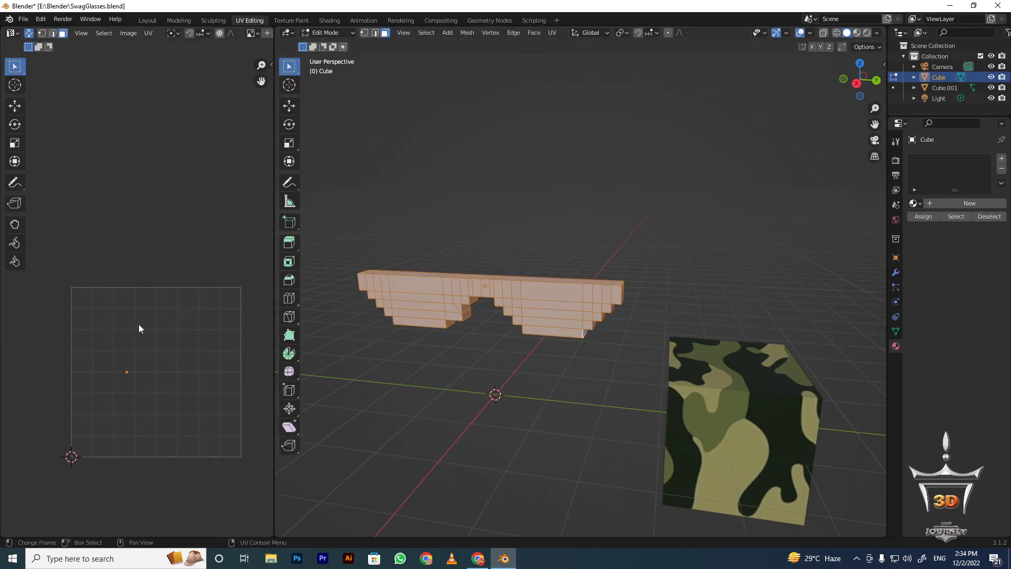
# Return to editing the camouflage cube and select only one of its side faces
pyautogui.moveTo(616, 360); pyautogui.dragTo(634, 368, button='middle')
pyautogui.keyDown('shift'); pyautogui.moveTo(634, 367); pyautogui.dragTo(609, 321, button='middle'); pyautogui.keyUp('shift')
pyautogui.press('Tab')
pyautogui.click(659, 323)
pyautogui.press('Tab')
pyautogui.keyDown('shift'); pyautogui.moveTo(623, 365); pyautogui.dragTo(569, 281, button='middle'); pyautogui.keyUp('shift')
pyautogui.press('a')
pyautogui.moveTo(570, 281); pyautogui.dragTo(592, 274, button='middle')
pyautogui.scroll(2, 592, 281)
pyautogui.hotkey('alt', 'a')
pyautogui.click(581, 320)
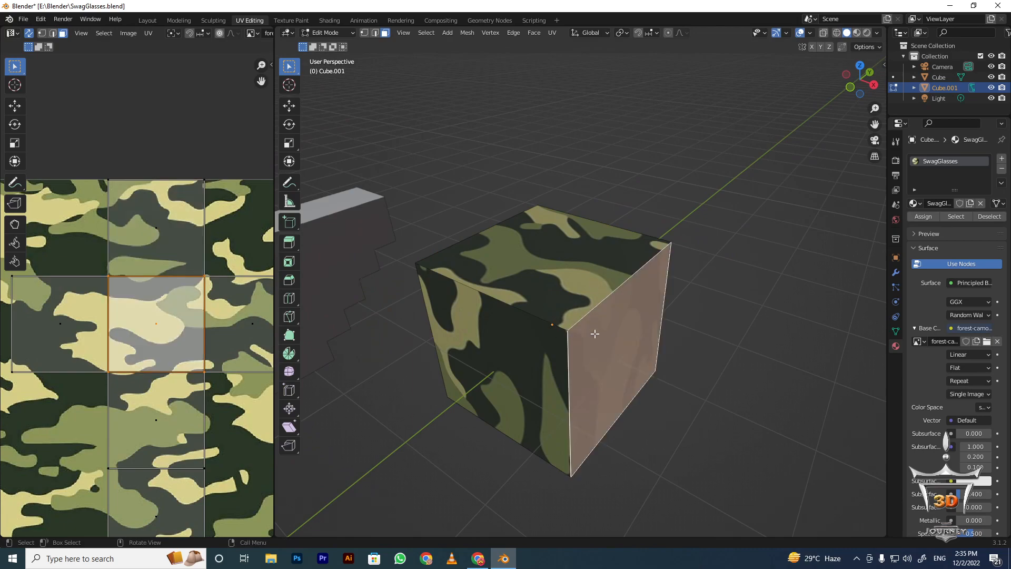
# Switch to edge selection and mark several edges of the cube's top and sides as seams
pyautogui.press('2')
pyautogui.click(596, 313)
pyautogui.moveTo(570, 356); pyautogui.dragTo(610, 305, button='middle')
pyautogui.keyDown('shift'); pyautogui.click(622, 326); pyautogui.keyUp('shift')
pyautogui.keyDown('shift'); pyautogui.click(490, 450); pyautogui.keyUp('shift')
pyautogui.keyDown('shift'); pyautogui.click(424, 326); pyautogui.keyUp('shift')
pyautogui.moveTo(424, 325); pyautogui.dragTo(478, 327, button='middle')
pyautogui.rightClick(478, 327)
pyautogui.click(478, 327)
# Select the whole cube and unwrap it along the marked seams
pyautogui.press('a')
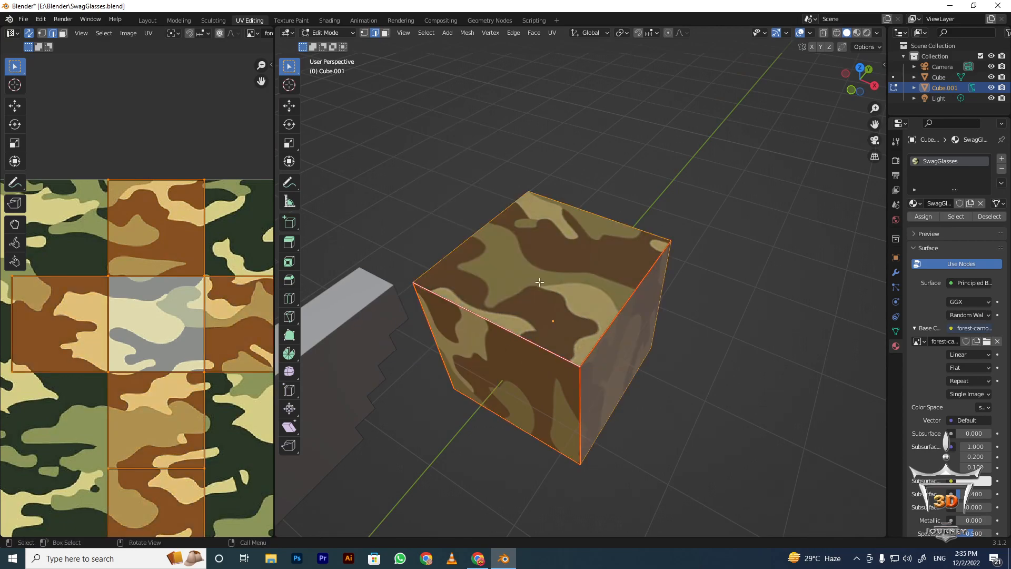
pyautogui.press('u')
pyautogui.click(539, 282)
pyautogui.press('Tab')
pyautogui.scroll(-3, 147, 353)
pyautogui.press('Tab')
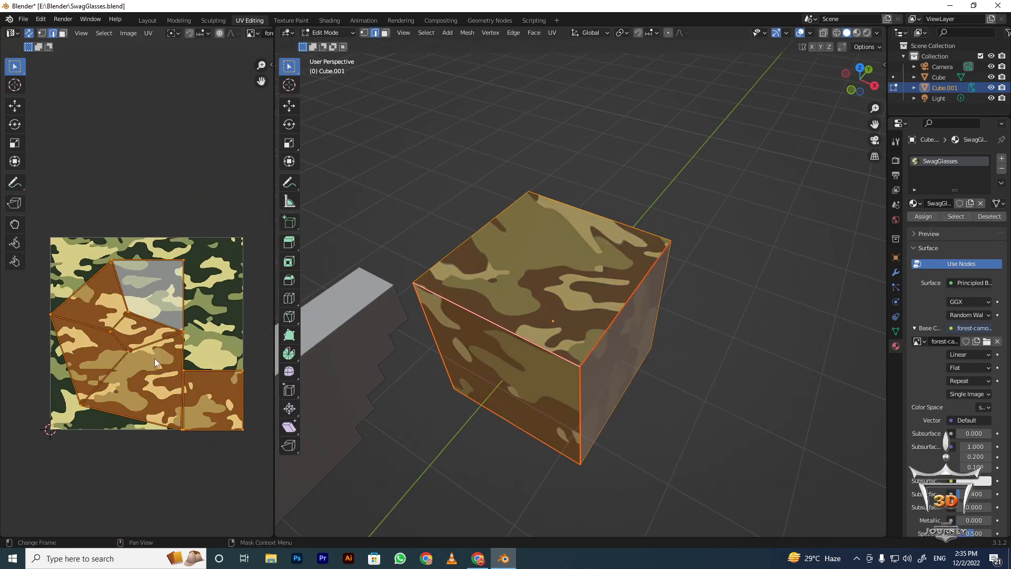
pyautogui.scroll(5, 154, 358)
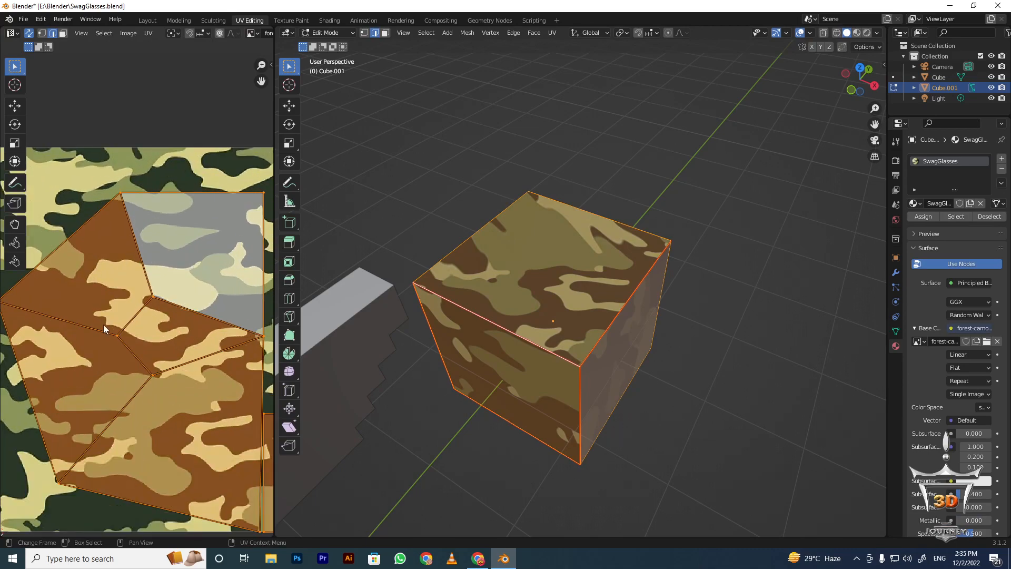
# Select only the cube's top face and compare its unwrapped UV shape with the texture on the face
pyautogui.moveTo(531, 317); pyautogui.dragTo(428, 279, button='middle')
pyautogui.hotkey('alt', 'a')
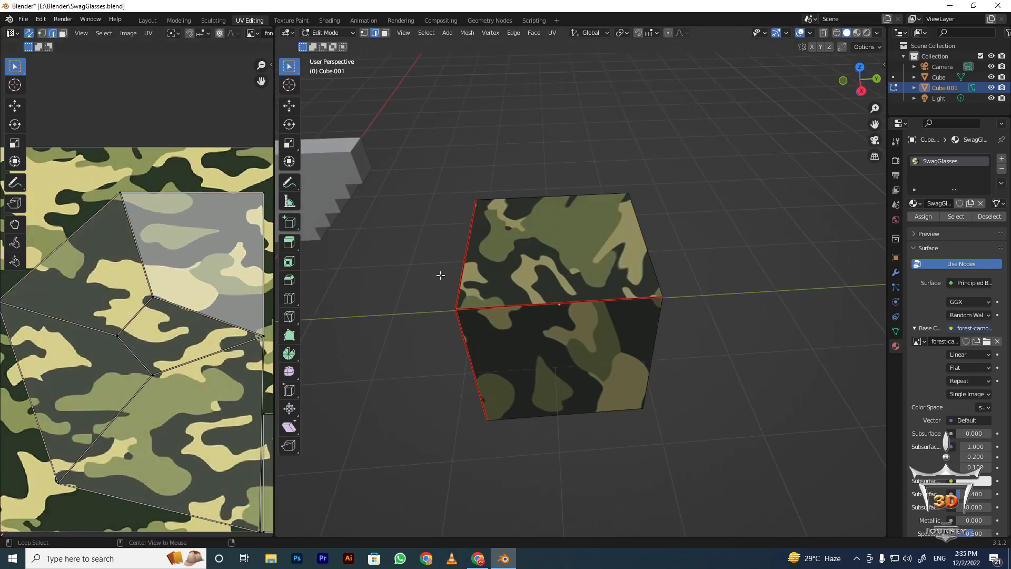
pyautogui.click(529, 255)
pyautogui.scroll(-3, 102, 369)
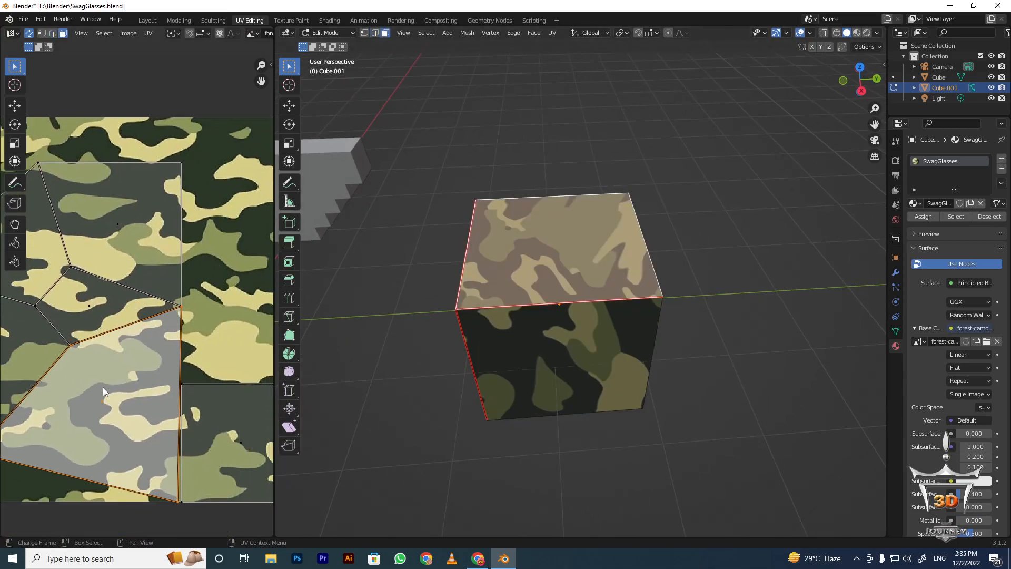
pyautogui.moveTo(202, 367); pyautogui.dragTo(237, 354, button='middle')
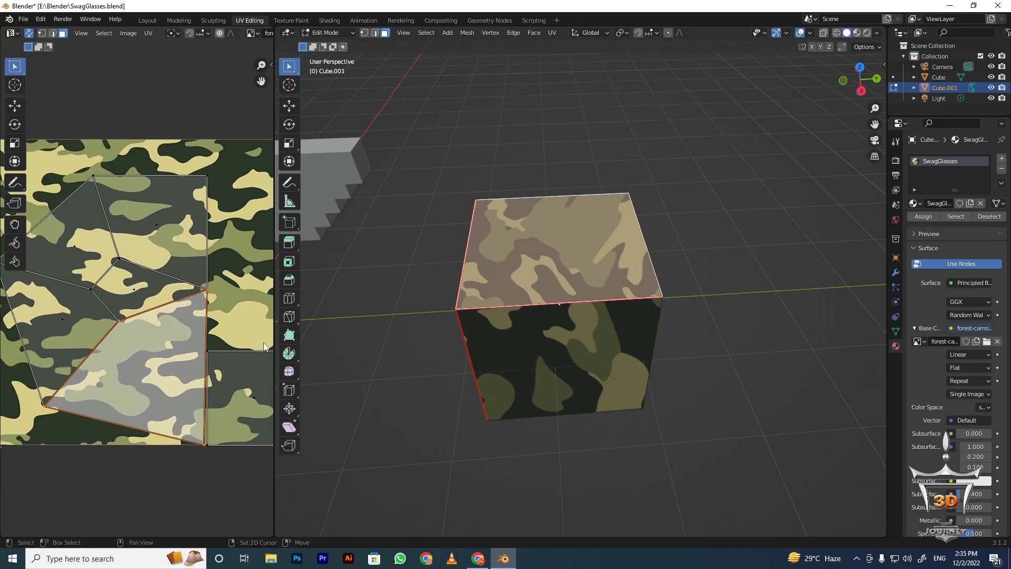
pyautogui.moveTo(614, 274); pyautogui.dragTo(615, 334, button='middle')
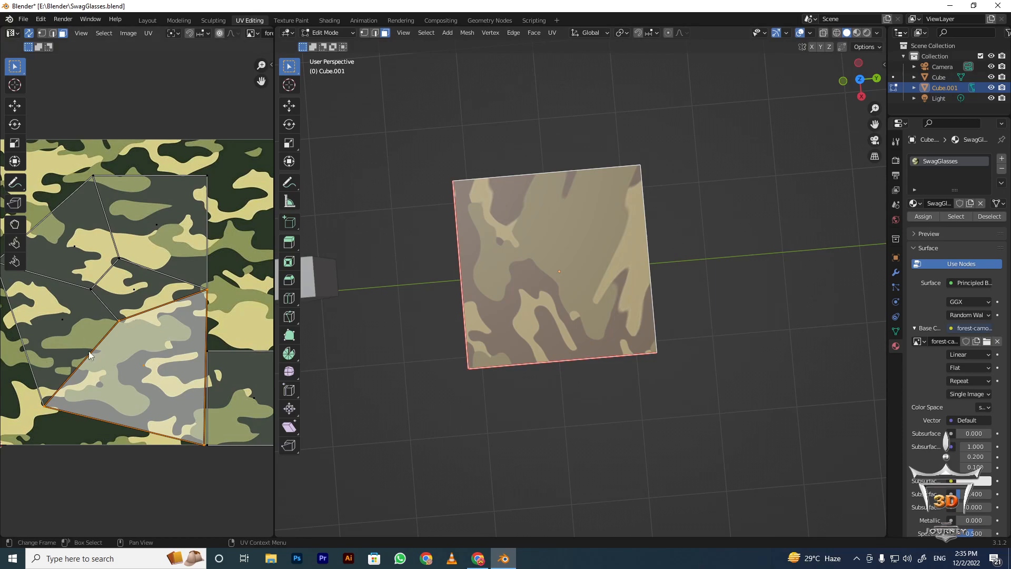
pyautogui.scroll(-3, 181, 401)
pyautogui.scroll(2, 193, 400)
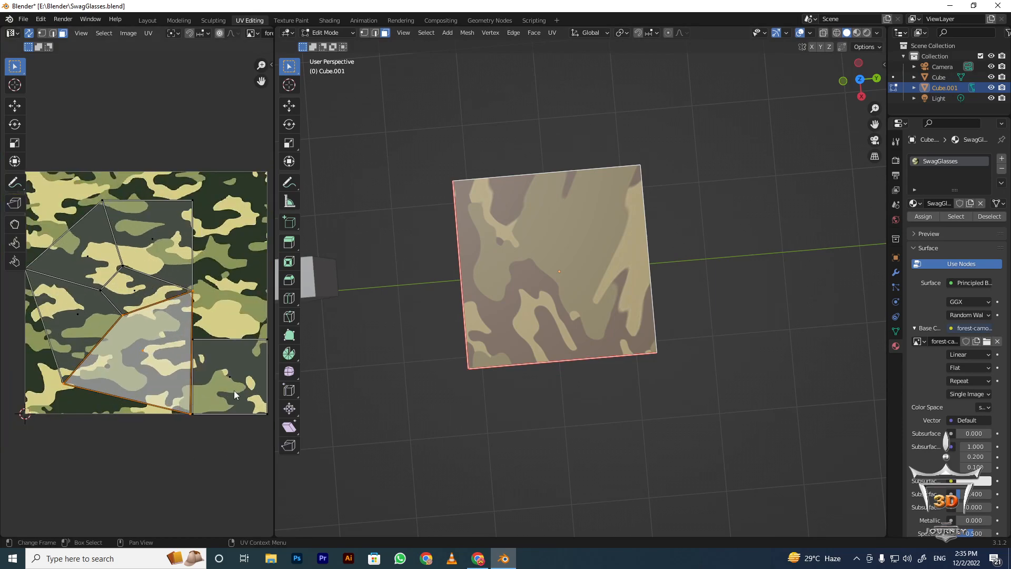
# Pick the separate square UV island to inspect its cube face, then pick another face in the layout
pyautogui.click(235, 391)
pyautogui.moveTo(515, 350); pyautogui.dragTo(606, 208, button='middle')
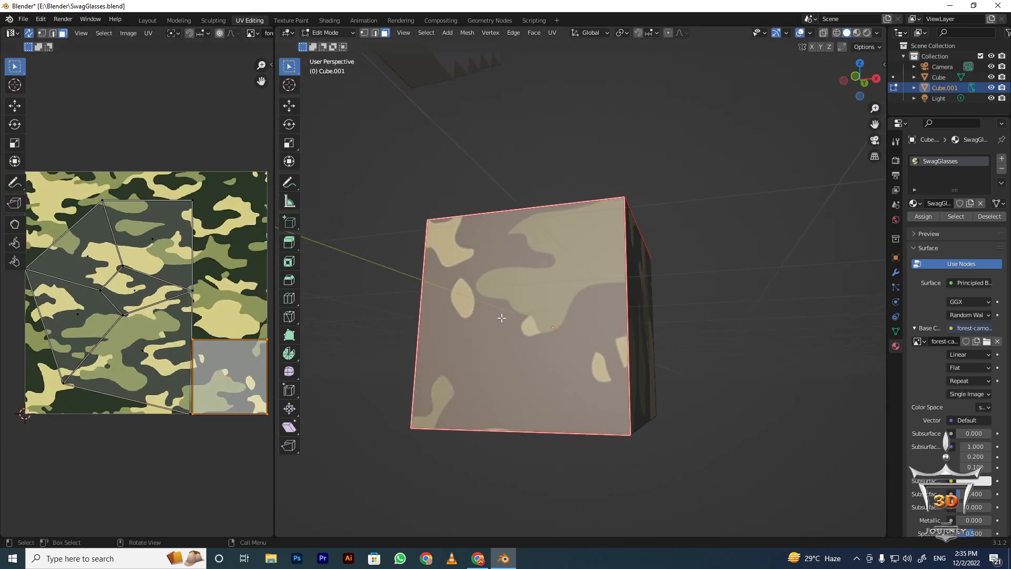
pyautogui.click(157, 287)
# Box-select part of the cube's UV layout and try moving it over the camouflage image
pyautogui.press('b')
pyautogui.moveTo(52, 213); pyautogui.dragTo(150, 378)
pyautogui.press('g')
pyautogui.rightClick(142, 335)
pyautogui.moveTo(474, 342); pyautogui.dragTo(463, 293, button='middle')
pyautogui.press('g')
pyautogui.rightClick(128, 285)
# Leave Edit Mode and examine how the camouflage texture stretches across the cube's faces
pyautogui.press('Tab')
pyautogui.moveTo(621, 345); pyautogui.dragTo(532, 358, button='middle')
pyautogui.press('Tab')
pyautogui.moveTo(525, 315); pyautogui.dragTo(507, 199, button='middle')
pyautogui.press('Tab')
pyautogui.scroll(2, 613, 268)
pyautogui.scroll(2, 612, 267)
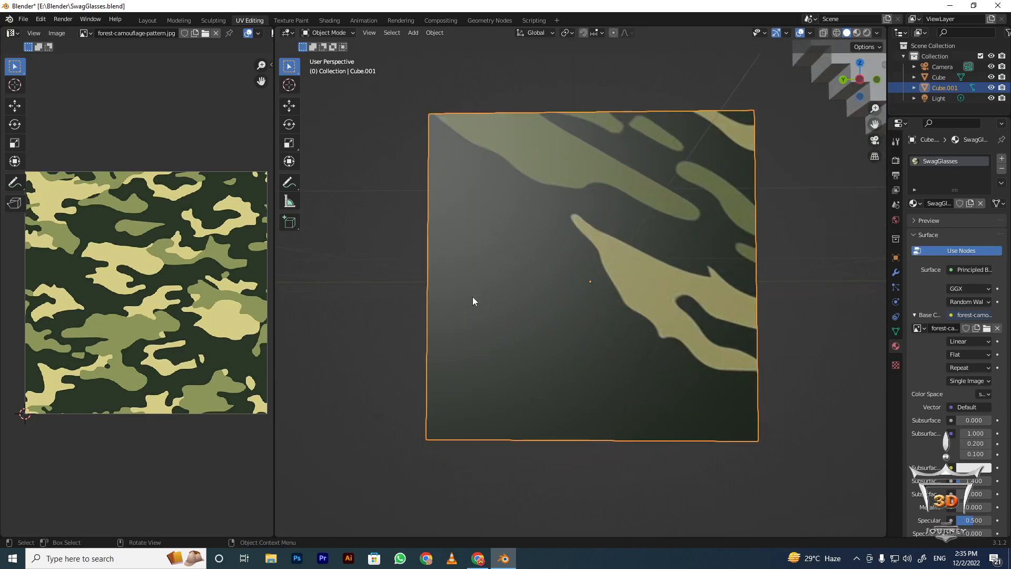
pyautogui.moveTo(545, 257); pyautogui.dragTo(732, 230, button='middle')
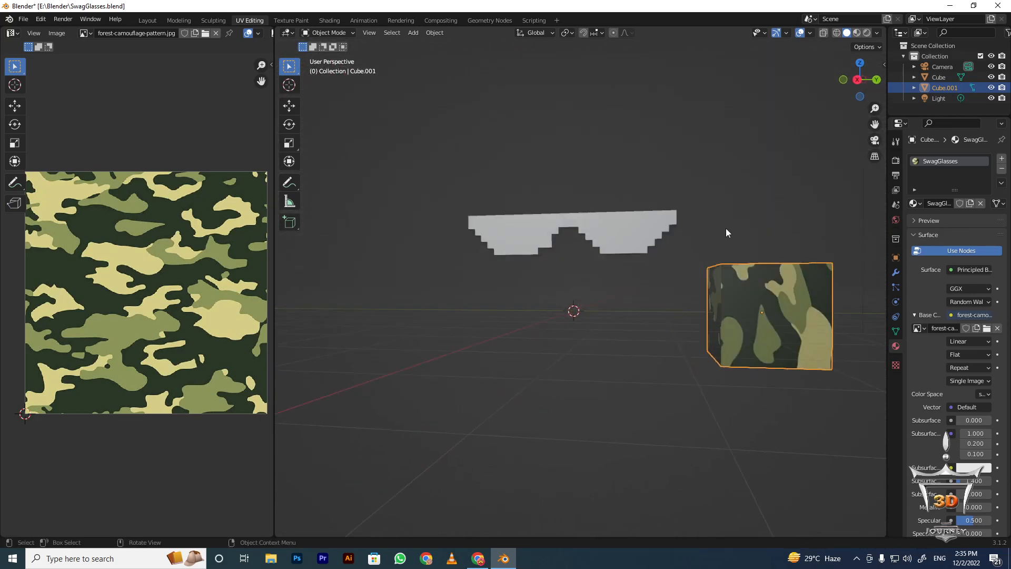
# Delete the camouflage cube and enter Edit Mode on the glasses with edge selection and nothing selected
pyautogui.press('Delete')
pyautogui.moveTo(607, 227); pyautogui.dragTo(532, 277, button='middle')
pyautogui.click(492, 291)
pyautogui.press('Tab')
pyautogui.scroll(4, 630, 327)
pyautogui.scroll(-1, 576, 280)
pyautogui.hotkey('alt', 'a')
pyautogui.press('2')
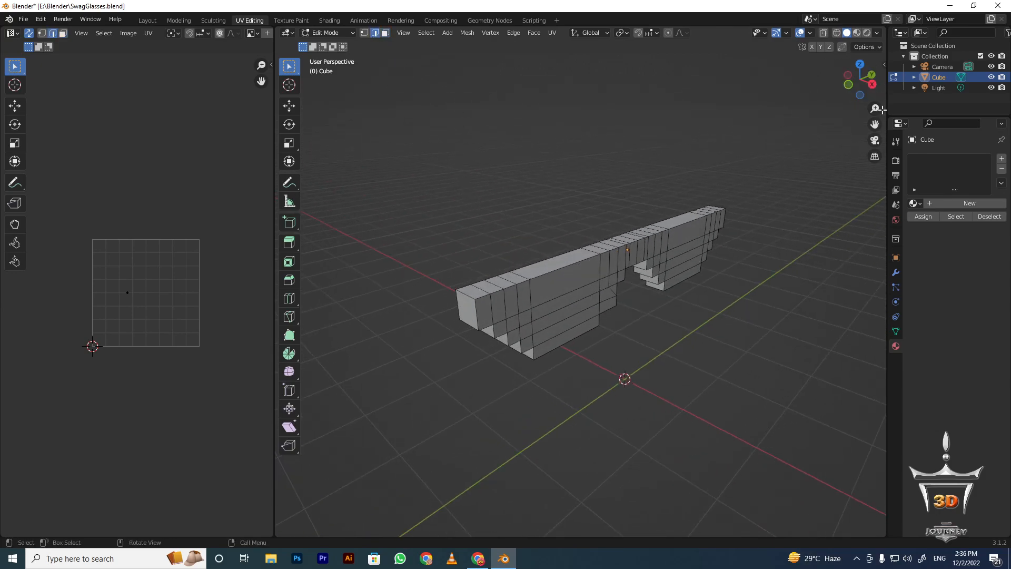
# Turn on the Screencast Keys display for the 3D viewport
pyautogui.click(884, 65)
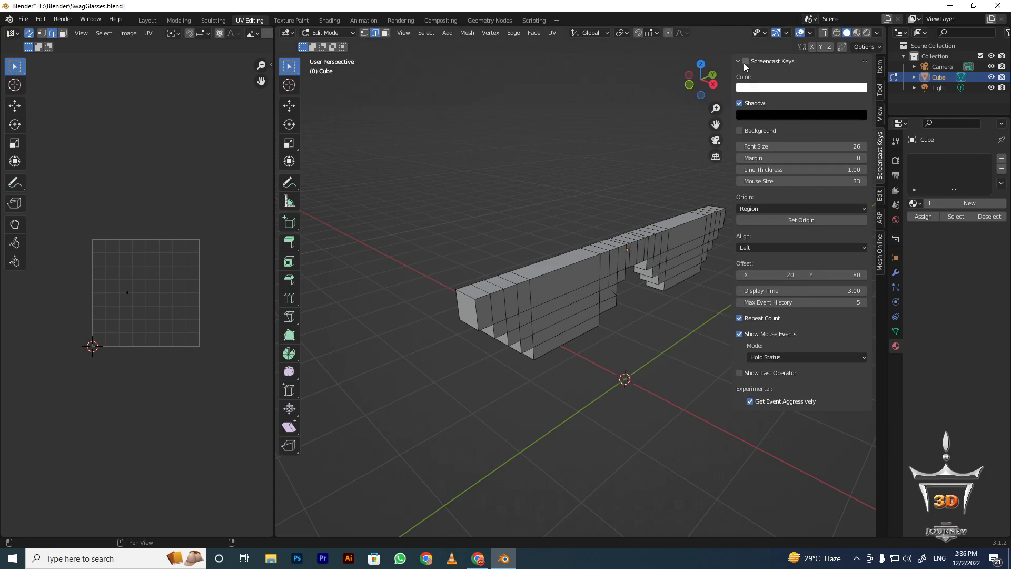
pyautogui.press('n')
# Mark the long upper front edge of the glasses as a seam and clear the selection
pyautogui.moveTo(630, 188); pyautogui.dragTo(596, 244, button='middle')
pyautogui.scroll(2, 420, 289)
pyautogui.keyDown('alt'); pyautogui.keyDown('shift'); pyautogui.click(565, 265); pyautogui.keyUp('shift'); pyautogui.keyUp('alt')
pyautogui.hotkey('ctrl', 'e')
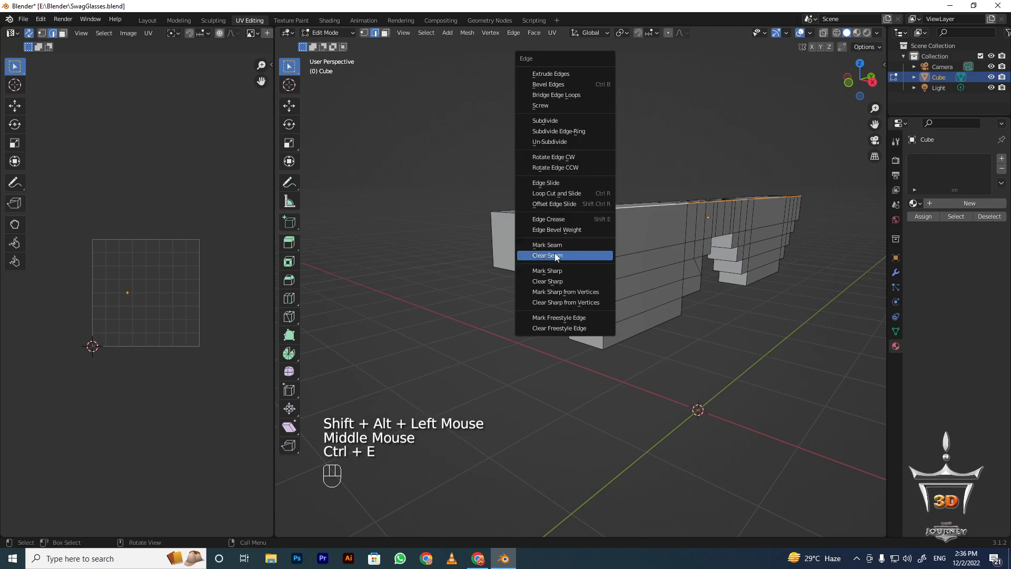
pyautogui.click(540, 249)
pyautogui.moveTo(540, 249); pyautogui.dragTo(477, 229, button='middle')
pyautogui.scroll(-3, 579, 279)
pyautogui.scroll(2, 508, 266)
pyautogui.scroll(2, 490, 247)
pyautogui.hotkey('alt', 'a')
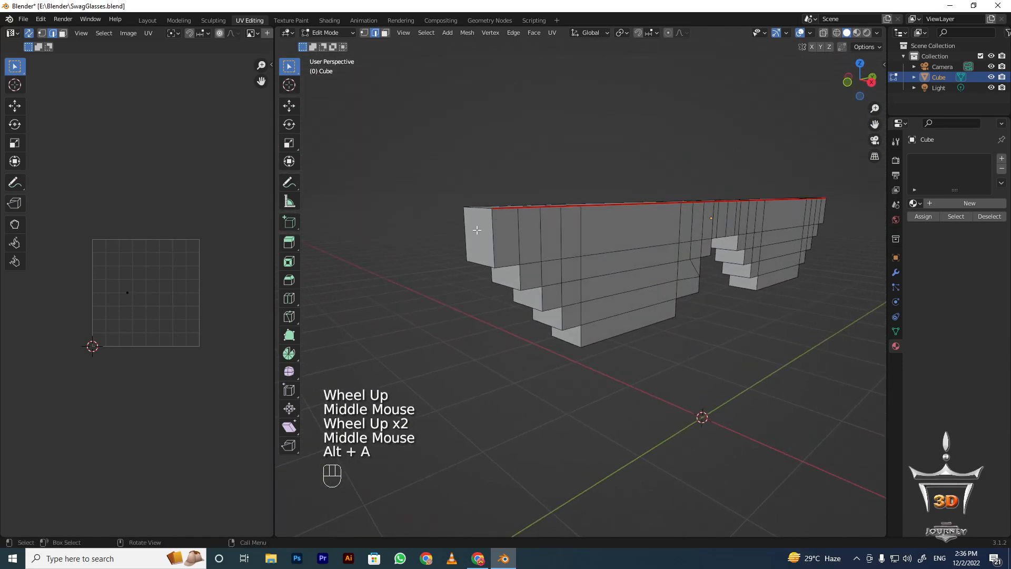
# Select the front outline edges down the stepped outer side of the first lens
pyautogui.keyDown('alt'); pyautogui.keyDown('shift'); pyautogui.click(490, 243); pyautogui.keyUp('shift'); pyautogui.keyUp('alt')
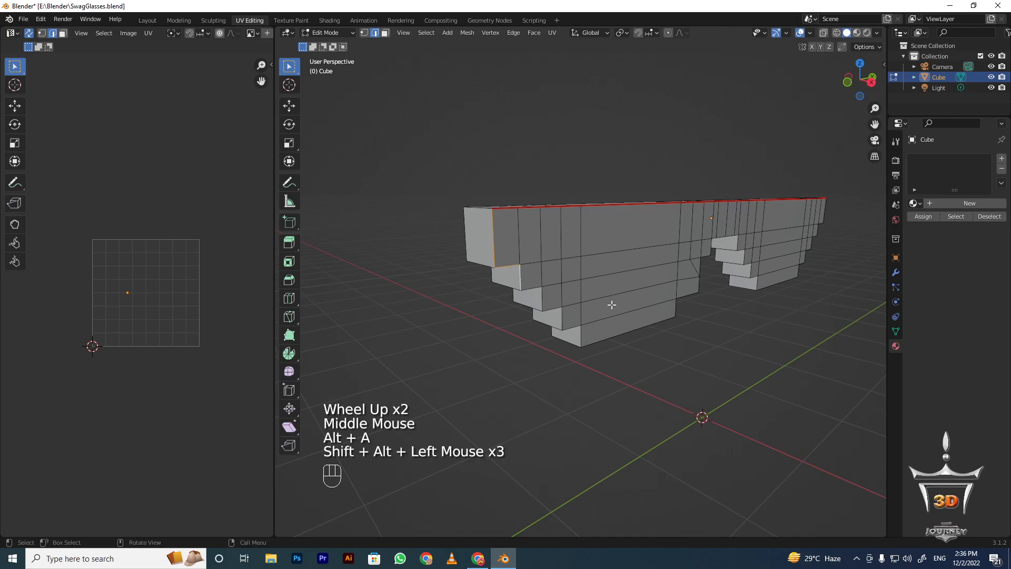
pyautogui.keyDown('ctrl'); pyautogui.click(550, 310); pyautogui.keyUp('ctrl')
pyautogui.moveTo(550, 309); pyautogui.dragTo(469, 292, button='middle')
pyautogui.keyDown('ctrl'); pyautogui.click(513, 306); pyautogui.keyUp('ctrl')
pyautogui.hotkey('ctrl', 'z')
pyautogui.keyDown('ctrl'); pyautogui.click(469, 304); pyautogui.keyUp('ctrl')
pyautogui.keyDown('ctrl'); pyautogui.click(534, 313); pyautogui.keyUp('ctrl')
# Extend the edge selection along the first lens's inner steps and the underside of the nose bridge
pyautogui.scroll(1, 469, 292)
pyautogui.keyDown('ctrl'); pyautogui.scroll(1, 463, 288); pyautogui.keyUp('ctrl')
pyautogui.keyDown('ctrl'); pyautogui.click(456, 283); pyautogui.keyUp('ctrl')
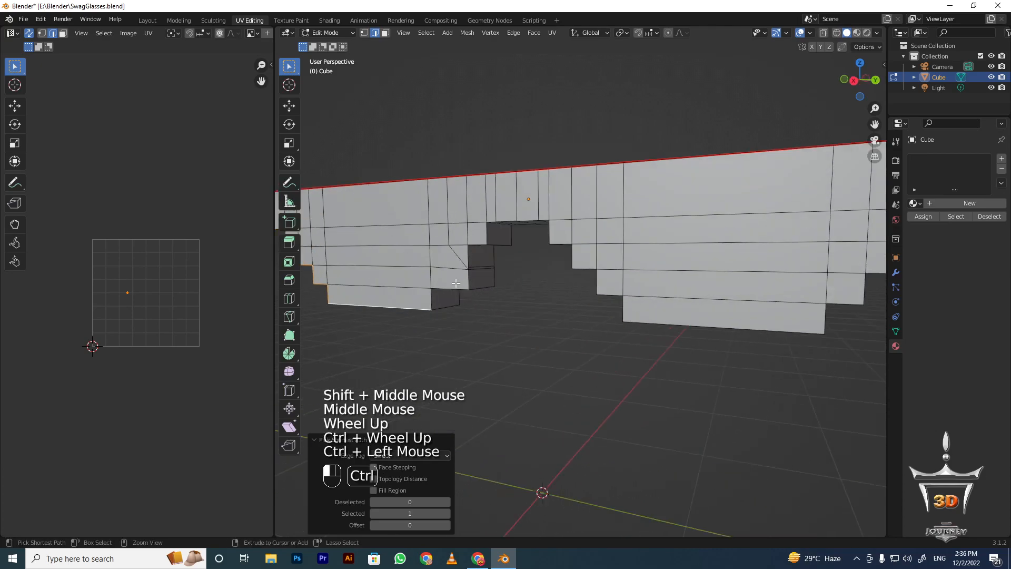
pyautogui.keyDown('ctrl'); pyautogui.click(481, 243); pyautogui.keyUp('ctrl')
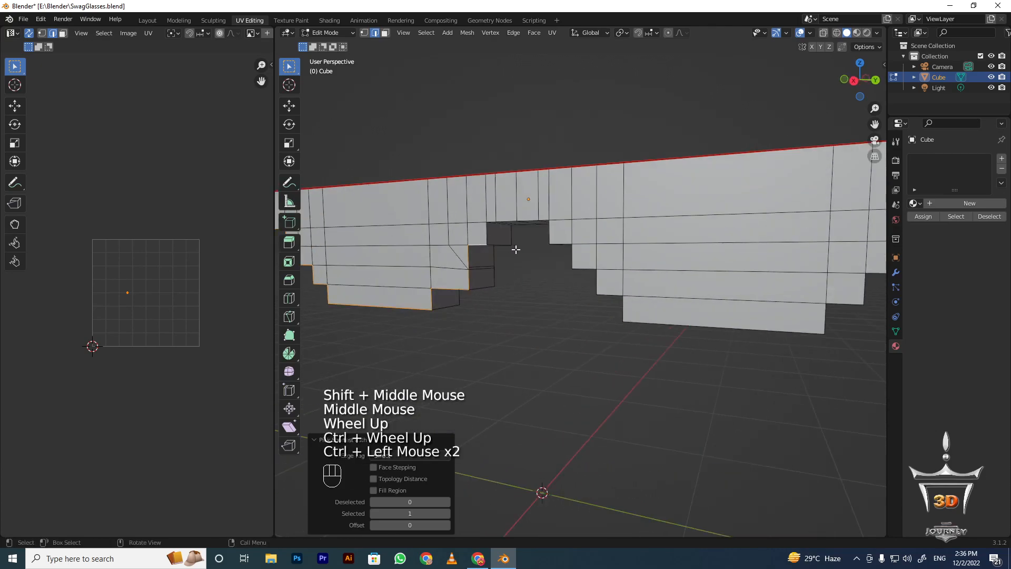
pyautogui.keyDown('ctrl'); pyautogui.click(509, 223); pyautogui.keyUp('ctrl')
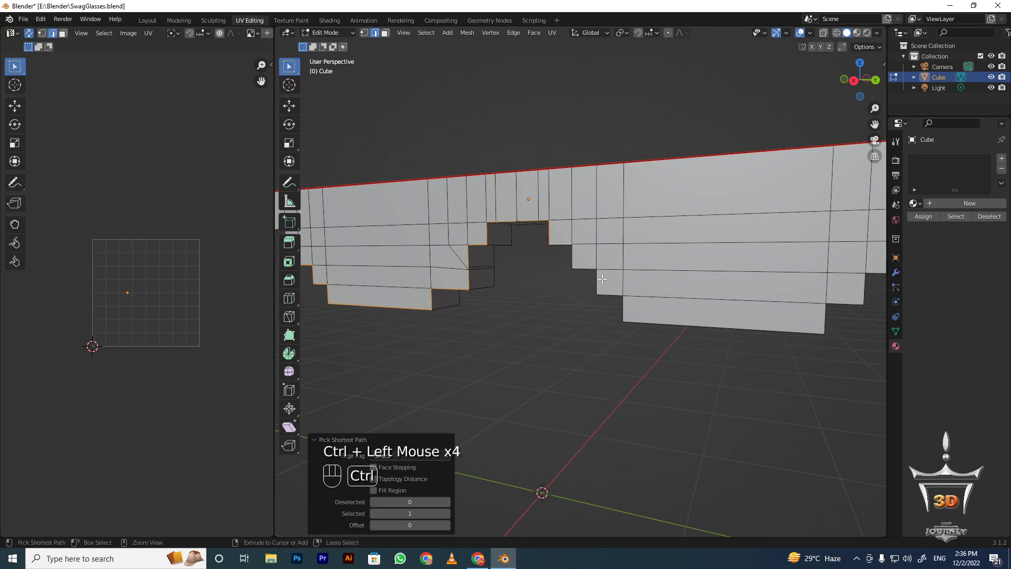
# Extend the edge selection around the second lens's stepped outline up to the end of the top edge
pyautogui.keyDown('ctrl'); pyautogui.click(651, 318); pyautogui.keyUp('ctrl')
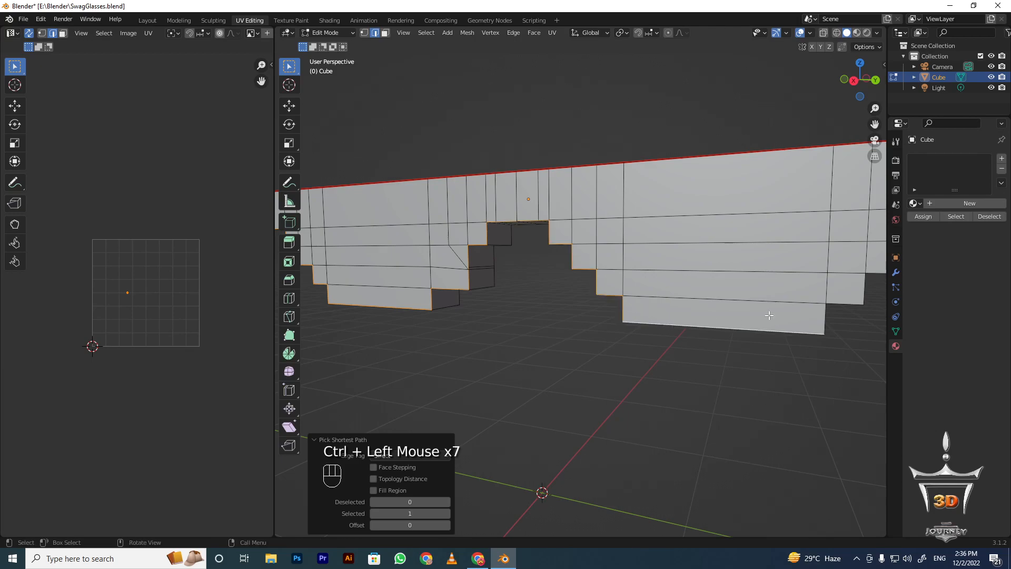
pyautogui.keyDown('shift'); pyautogui.moveTo(651, 317); pyautogui.dragTo(527, 306, button='middle'); pyautogui.keyUp('shift')
pyautogui.keyDown('ctrl'); pyautogui.click(447, 290); pyautogui.keyUp('ctrl')
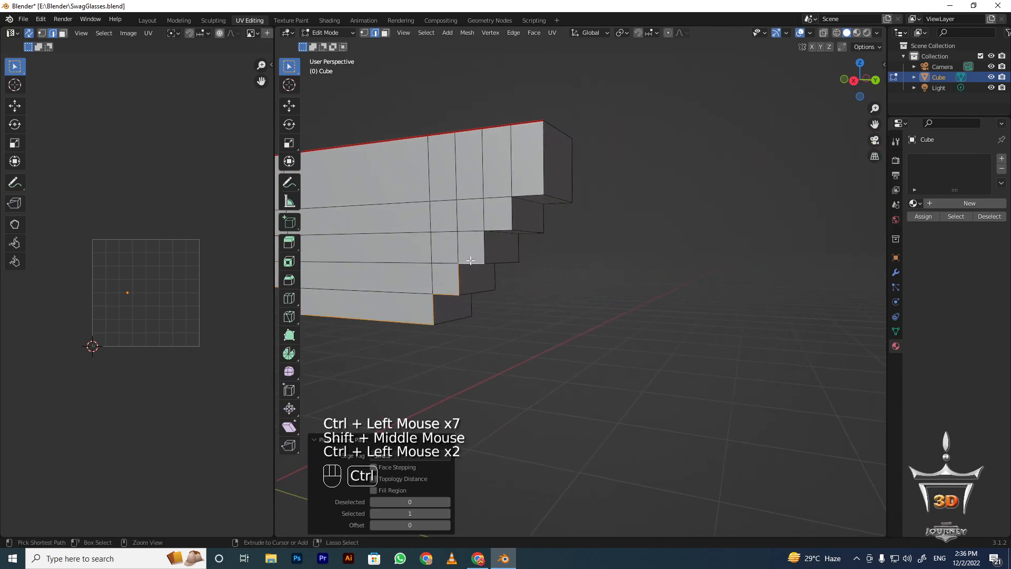
pyautogui.keyDown('shift'); pyautogui.click(541, 154); pyautogui.keyUp('shift')
# Mark the selected front outline edges of the glasses as seams and clear the selection
pyautogui.moveTo(541, 154); pyautogui.dragTo(478, 218, button='middle')
pyautogui.scroll(-2, 559, 242)
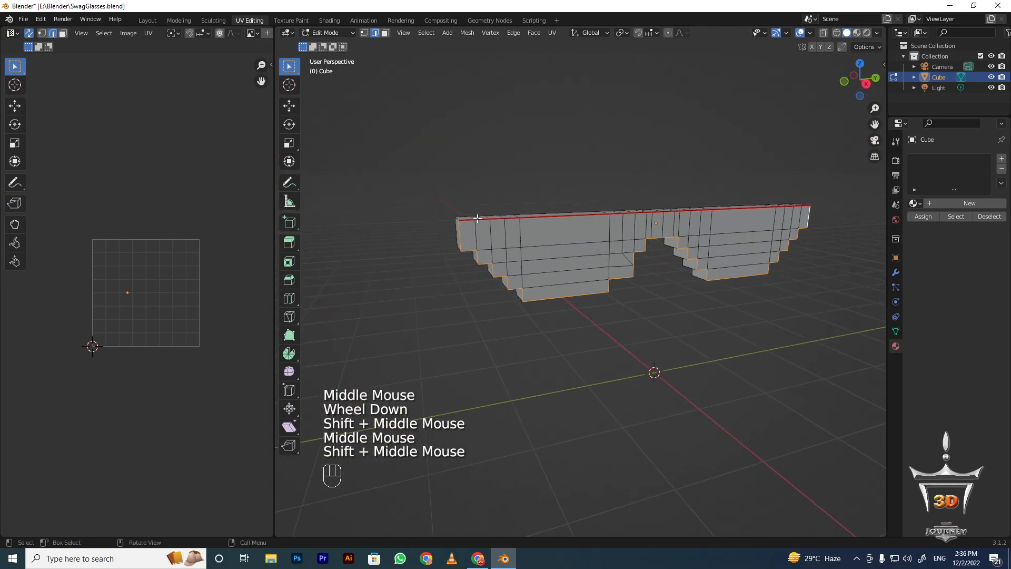
pyautogui.keyDown('shift'); pyautogui.moveTo(645, 276); pyautogui.dragTo(555, 267, button='middle'); pyautogui.keyUp('shift')
pyautogui.moveTo(622, 224); pyautogui.dragTo(584, 208, button='middle')
pyautogui.moveTo(652, 209); pyautogui.dragTo(587, 293, button='middle')
pyautogui.hotkey('ctrl', 'e')
pyautogui.click(606, 236)
pyautogui.hotkey('alt', 'a')
pyautogui.scroll(1, 673, 252)
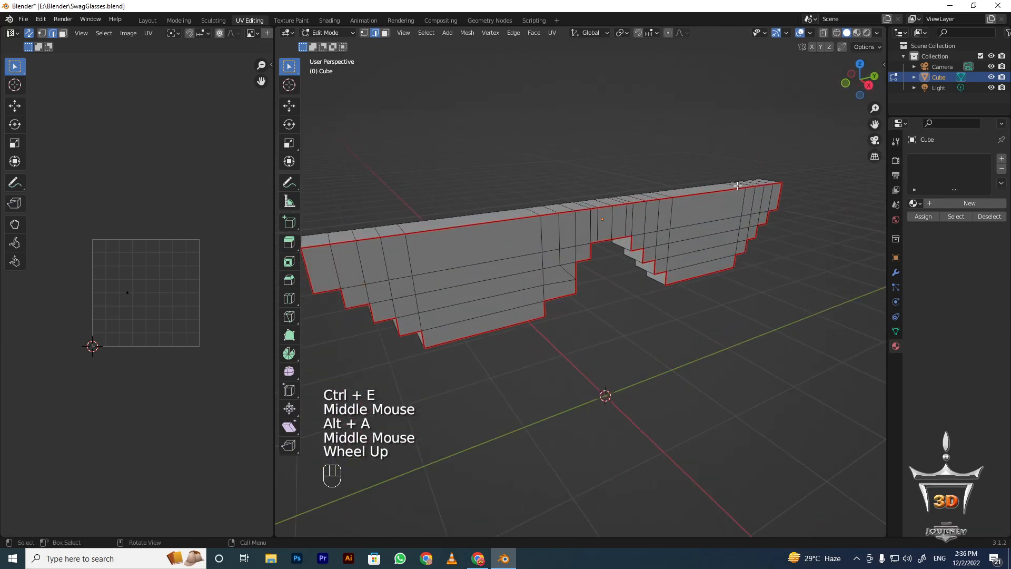
# Select the entire glasses mesh and unwrap it
pyautogui.keyDown('shift'); pyautogui.moveTo(388, 244); pyautogui.dragTo(553, 240, button='middle'); pyautogui.keyUp('shift')
pyautogui.press('a')
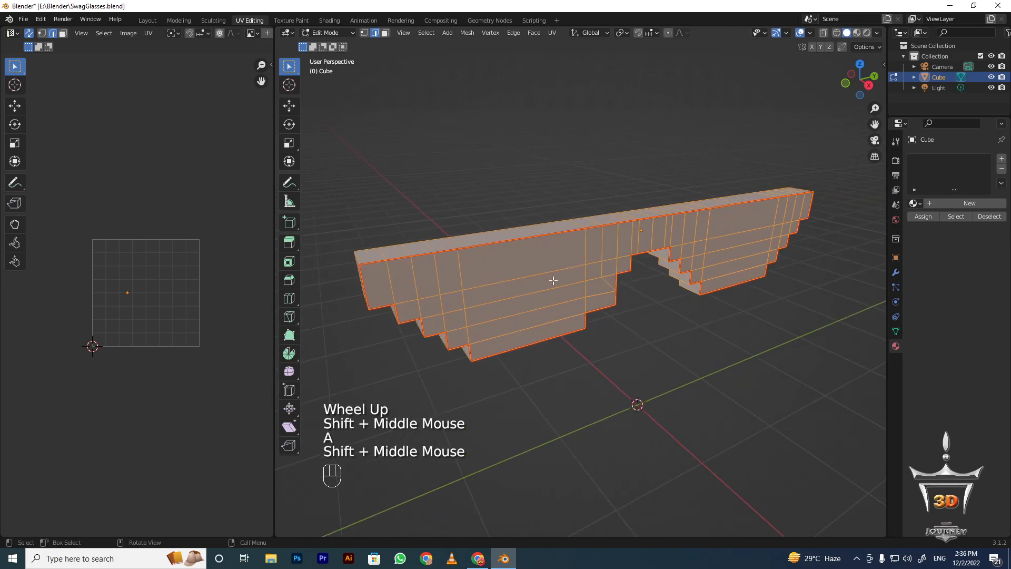
pyautogui.moveTo(551, 280); pyautogui.dragTo(611, 226, button='middle')
pyautogui.moveTo(615, 261); pyautogui.dragTo(600, 264, button='middle')
pyautogui.press('u')
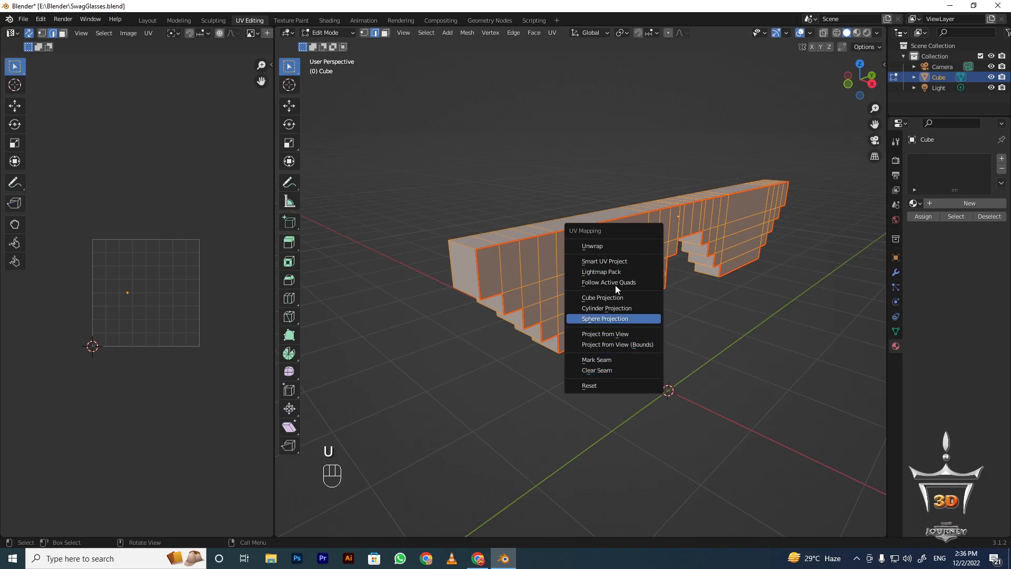
pyautogui.click(610, 246)
pyautogui.scroll(2, 101, 279)
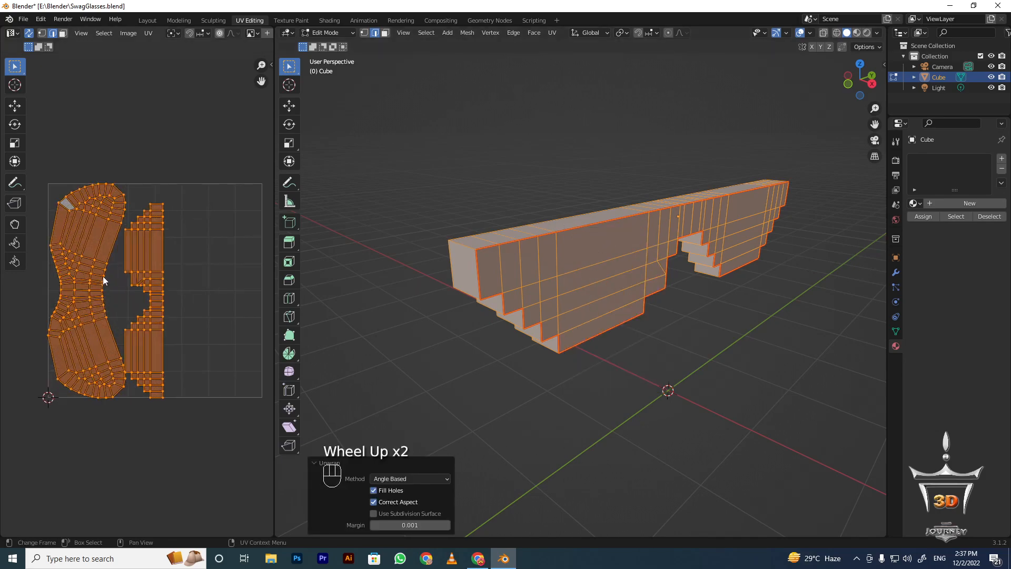
# Examine the glasses' unwrapped UV islands and compare them with the front and sides of the model
pyautogui.keyDown('shift'); pyautogui.moveTo(131, 291); pyautogui.dragTo(100, 304, button='middle'); pyautogui.keyUp('shift')
pyautogui.scroll(2, 139, 236)
pyautogui.scroll(-1, 182, 293)
pyautogui.keyDown('shift'); pyautogui.scroll(1, 181, 294); pyautogui.keyUp('shift')
pyautogui.scroll(2, 100, 304)
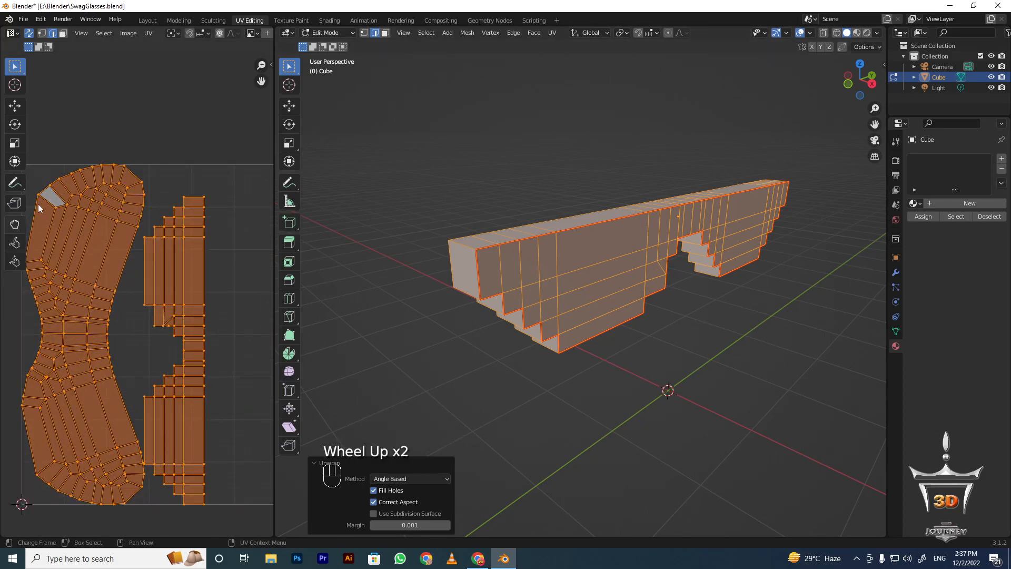
pyautogui.moveTo(432, 263); pyautogui.dragTo(533, 265, button='middle')
pyautogui.moveTo(561, 219); pyautogui.dragTo(605, 176, button='middle')
pyautogui.moveTo(379, 263); pyautogui.dragTo(349, 249, button='middle')
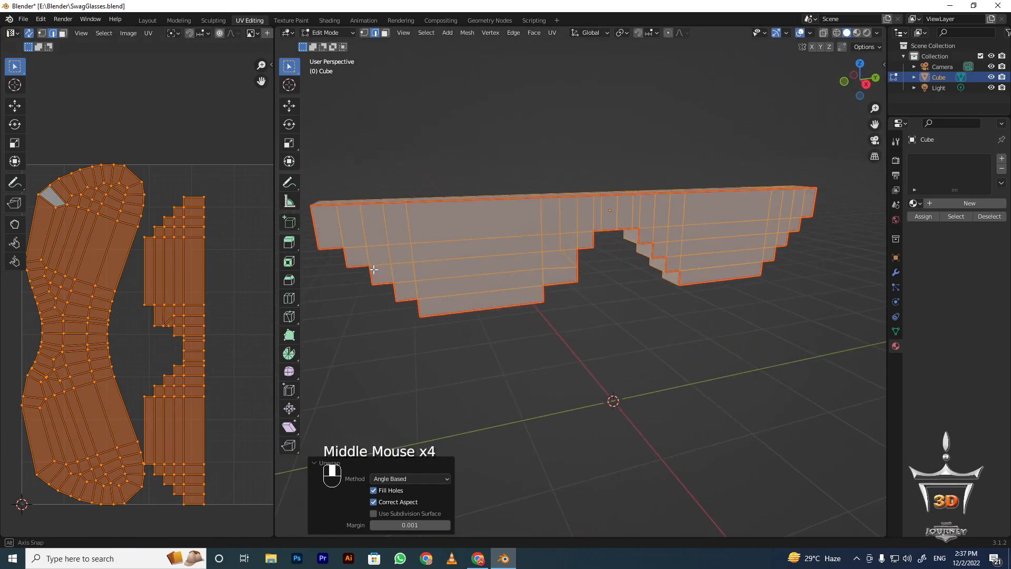
# Clear the selection and select only the linked island of the glasses' stepped front face
pyautogui.scroll(-1, 349, 249)
pyautogui.hotkey('alt', 'a')
pyautogui.press('l')
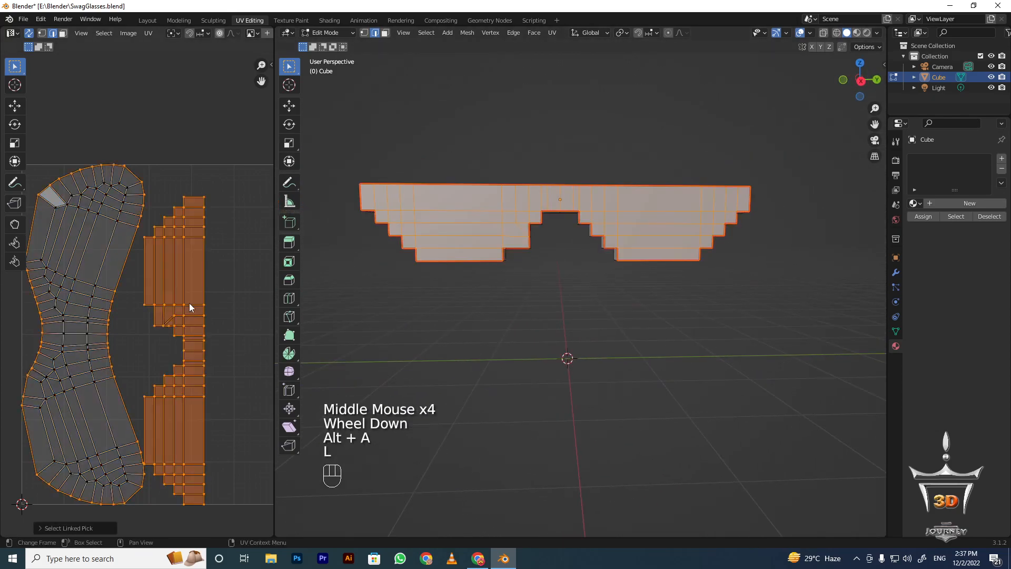
# Rotate the selected front face UV island by -90° and move it clear of the remaining island
pyautogui.scroll(-2, 200, 339)
pyautogui.press('2')
pyautogui.press('3')
pyautogui.scroll(-1, 218, 384)
pyautogui.press('r')
pyautogui.press('KP_9')
pyautogui.press('KP_0')
pyautogui.press('KP_Subtract')
pyautogui.click(188, 337)
pyautogui.keyDown('shift'); pyautogui.moveTo(190, 337); pyautogui.dragTo(93, 334, button='middle'); pyautogui.keyUp('shift')
pyautogui.press('g')
pyautogui.click(241, 315)
pyautogui.scroll(-2, 157, 305)
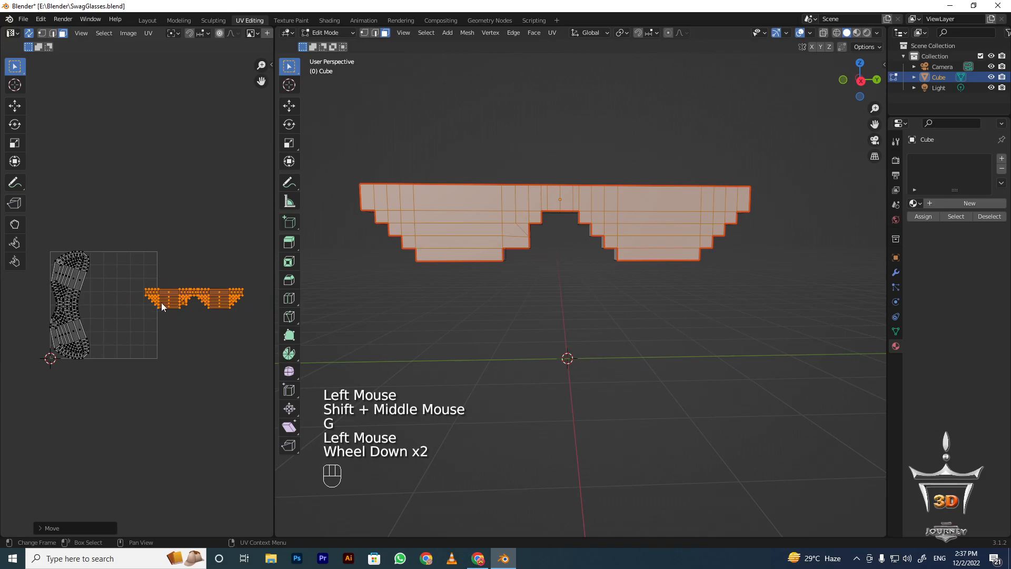
# Box-select the remaining UV island to see which faces of the glasses it covers, and clear the selection
pyautogui.keyDown('shift'); pyautogui.moveTo(157, 304); pyautogui.dragTo(159, 311, button='middle'); pyautogui.keyUp('shift')
pyautogui.scroll(1, 159, 311)
pyautogui.hotkey('alt', 'a')
pyautogui.press('b')
pyautogui.moveTo(32, 214); pyautogui.dragTo(182, 447)
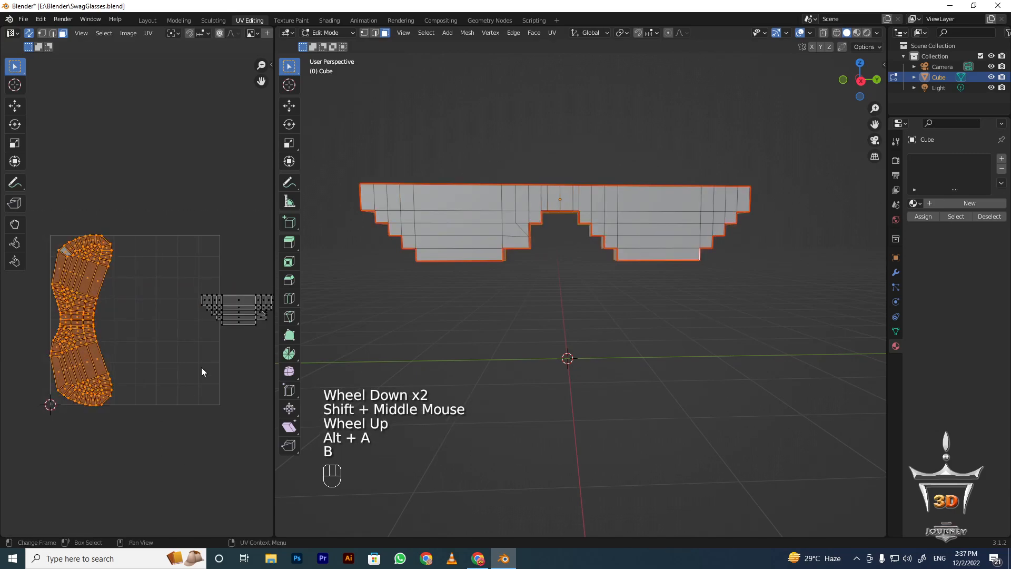
pyautogui.moveTo(476, 237); pyautogui.dragTo(511, 239, button='middle')
pyautogui.scroll(2, 511, 239)
pyautogui.hotkey('alt', 'a')
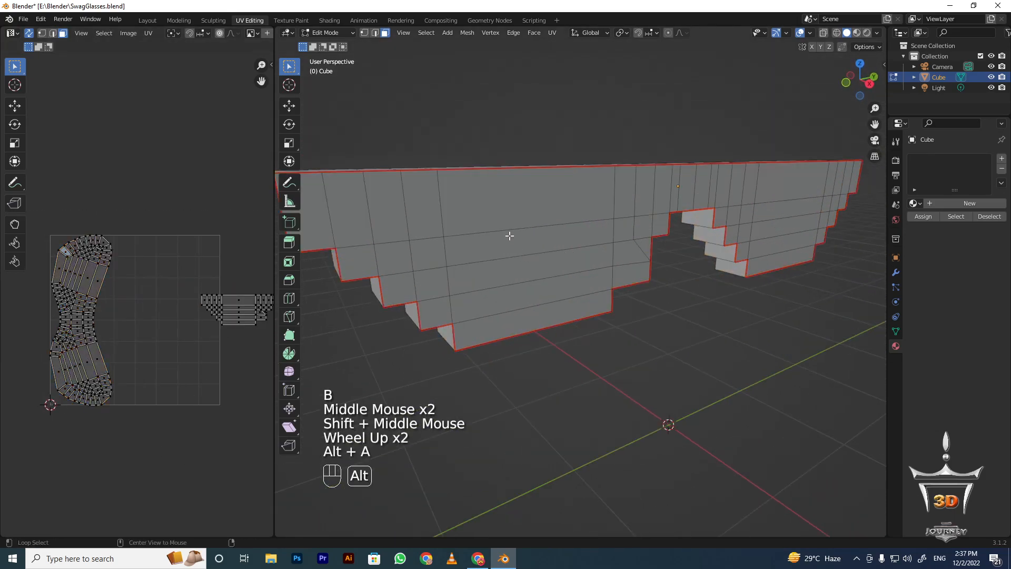
# Examine the seams around the front outline and the adjoining top and side faces of the glasses
pyautogui.scroll(-1, 504, 180)
pyautogui.moveTo(505, 180); pyautogui.dragTo(540, 246, button='middle')
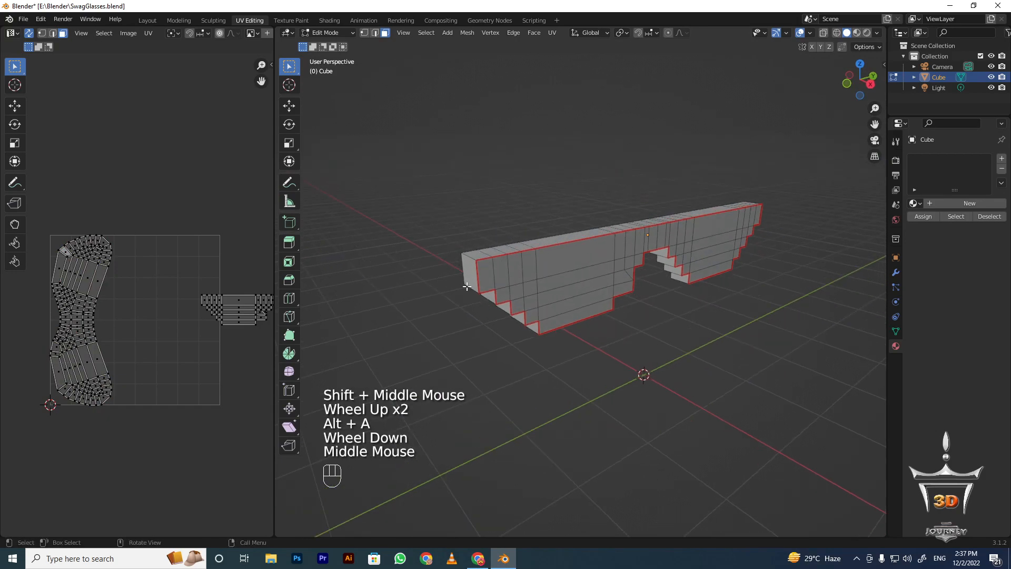
pyautogui.moveTo(580, 312); pyautogui.dragTo(672, 226, button='middle')
pyautogui.scroll(2, 569, 316)
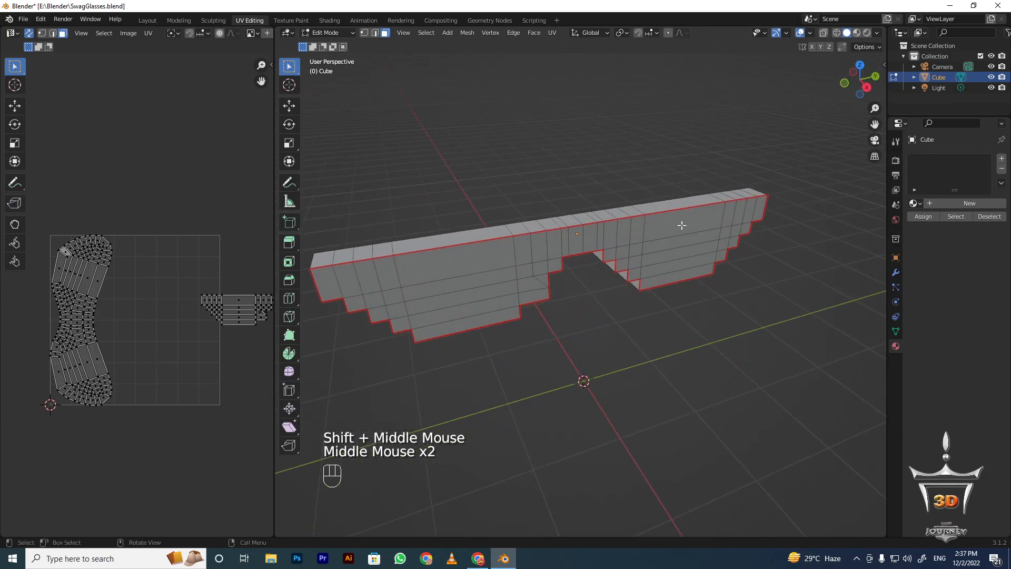
pyautogui.moveTo(486, 248); pyautogui.dragTo(575, 196, button='middle')
pyautogui.moveTo(618, 312); pyautogui.dragTo(536, 253, button='middle')
pyautogui.scroll(1, 598, 267)
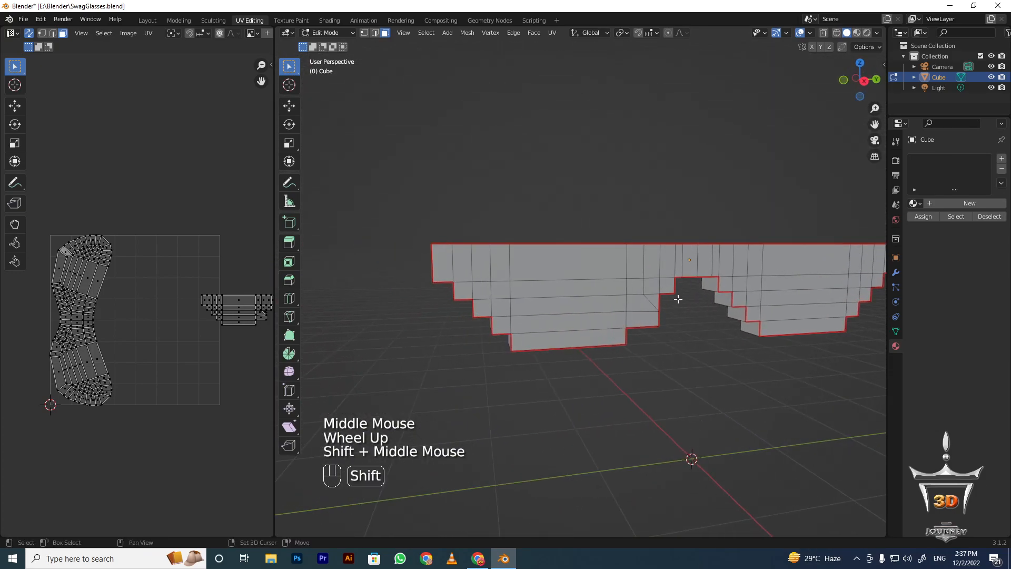
pyautogui.keyDown('shift'); pyautogui.moveTo(677, 293); pyautogui.dragTo(530, 277, button='middle'); pyautogui.keyUp('shift')
pyautogui.keyDown('shift'); pyautogui.moveTo(629, 240); pyautogui.dragTo(493, 281, button='middle'); pyautogui.keyUp('shift')
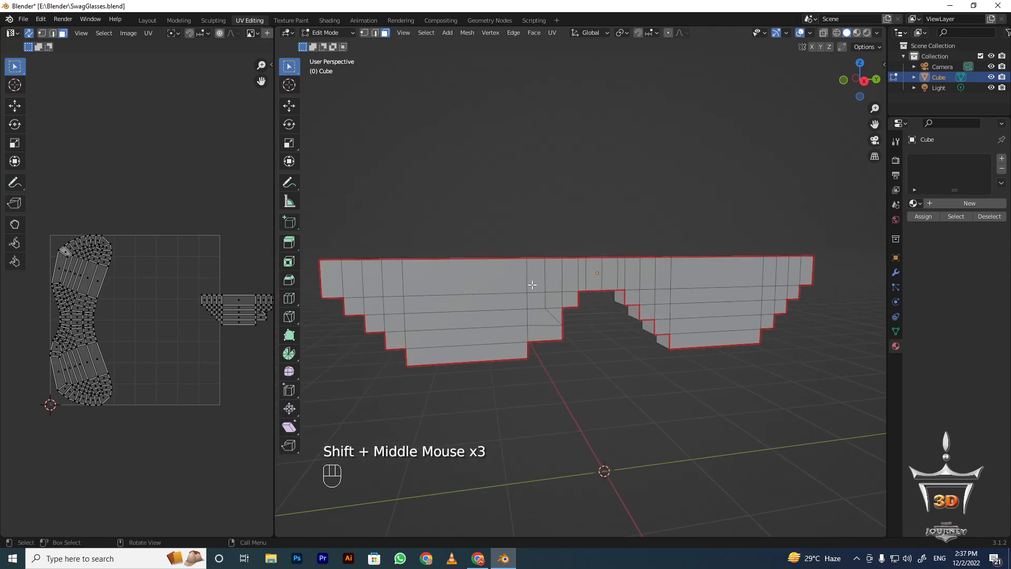
# Box-select the front face UV island, compare it with the faces on the model, and clear the selection
pyautogui.keyDown('shift'); pyautogui.moveTo(182, 310); pyautogui.dragTo(83, 300, button='middle'); pyautogui.keyUp('shift')
pyautogui.scroll(-2, 84, 300)
pyautogui.press('b')
pyautogui.moveTo(95, 286); pyautogui.dragTo(233, 329)
pyautogui.moveTo(416, 289); pyautogui.dragTo(499, 285, button='middle')
pyautogui.moveTo(499, 286); pyautogui.dragTo(585, 234, button='middle')
pyautogui.keyDown('shift'); pyautogui.moveTo(584, 234); pyautogui.dragTo(632, 247, button='middle'); pyautogui.keyUp('shift')
pyautogui.moveTo(631, 247); pyautogui.dragTo(609, 279, button='middle')
pyautogui.hotkey('alt', 'a')
# Select a top face and its adjoining back face to examine the unseamed edge between them, and clear the selection
pyautogui.moveTo(470, 224); pyautogui.dragTo(570, 273, button='middle')
pyautogui.scroll(1, 519, 293)
pyautogui.scroll(3, 636, 238)
pyautogui.click(636, 238)
pyautogui.keyDown('shift'); pyautogui.moveTo(636, 238); pyautogui.dragTo(531, 283, button='middle'); pyautogui.keyUp('shift')
pyautogui.keyDown('shift'); pyautogui.click(576, 270); pyautogui.keyUp('shift')
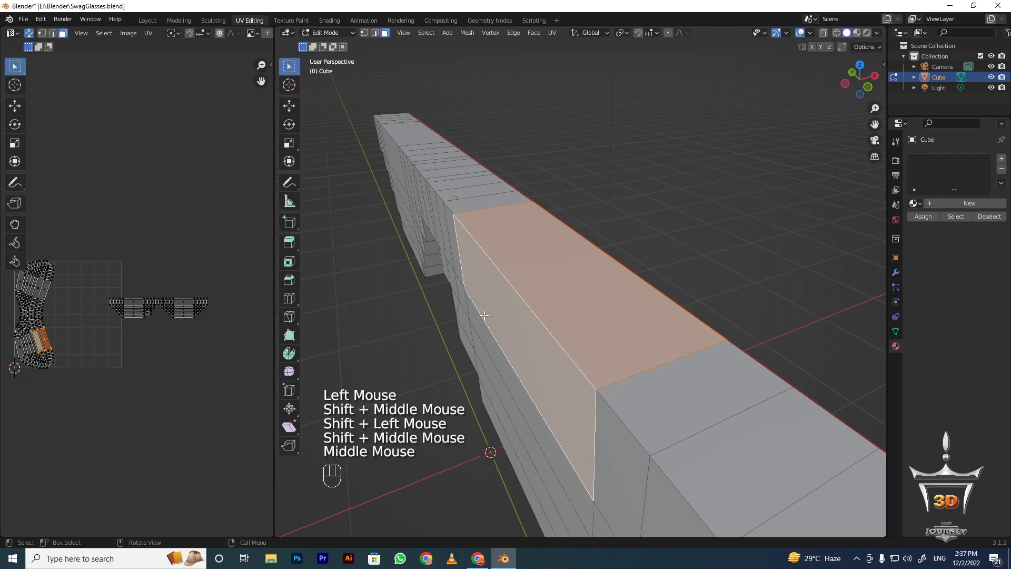
pyautogui.scroll(-2, 589, 327)
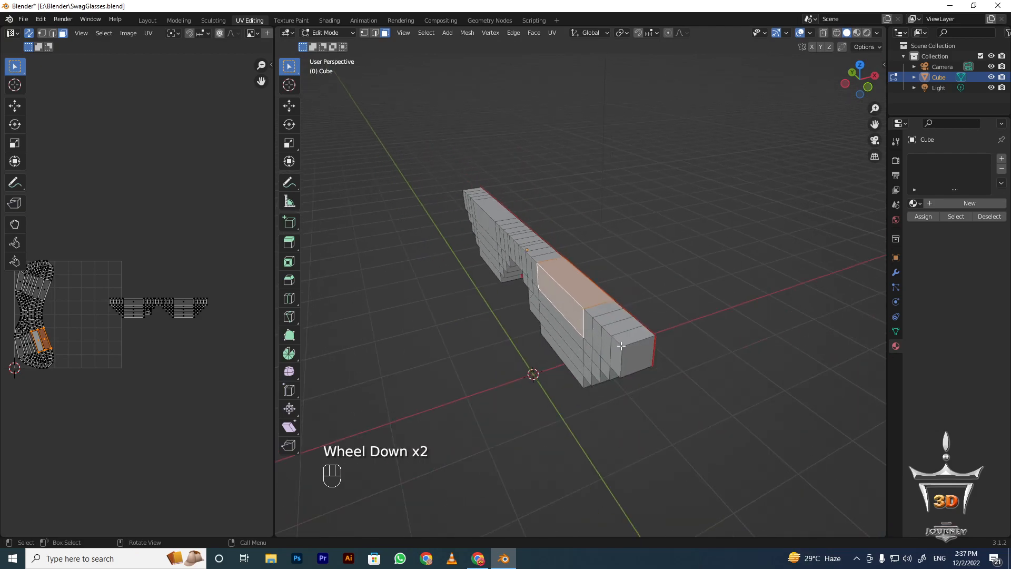
pyautogui.scroll(3, 621, 346)
pyautogui.moveTo(571, 293); pyautogui.dragTo(641, 294, button='middle')
pyautogui.scroll(-1, 641, 294)
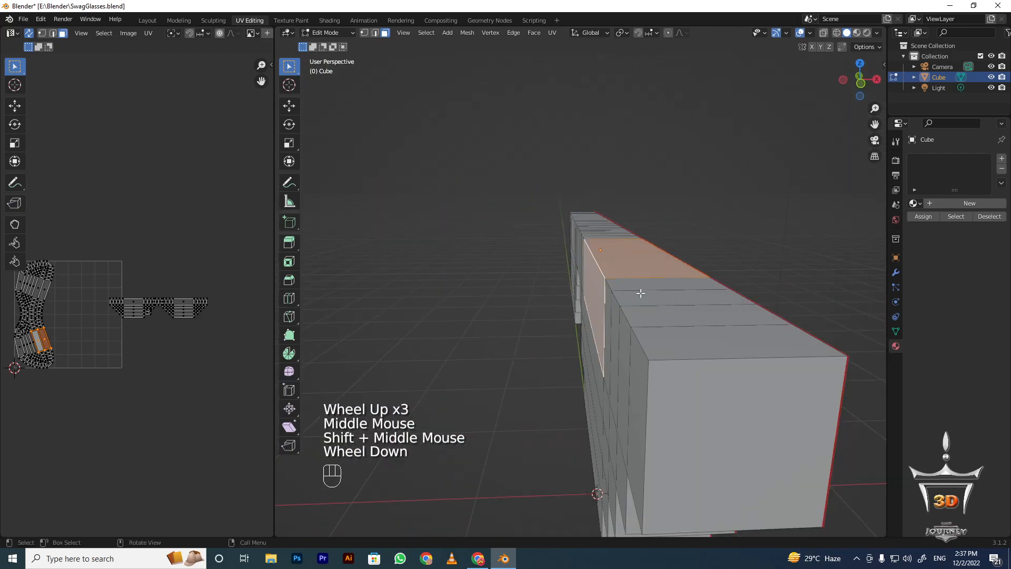
pyautogui.moveTo(577, 259); pyautogui.dragTo(518, 255, button='middle')
pyautogui.scroll(-1, 567, 267)
pyautogui.scroll(1, 518, 255)
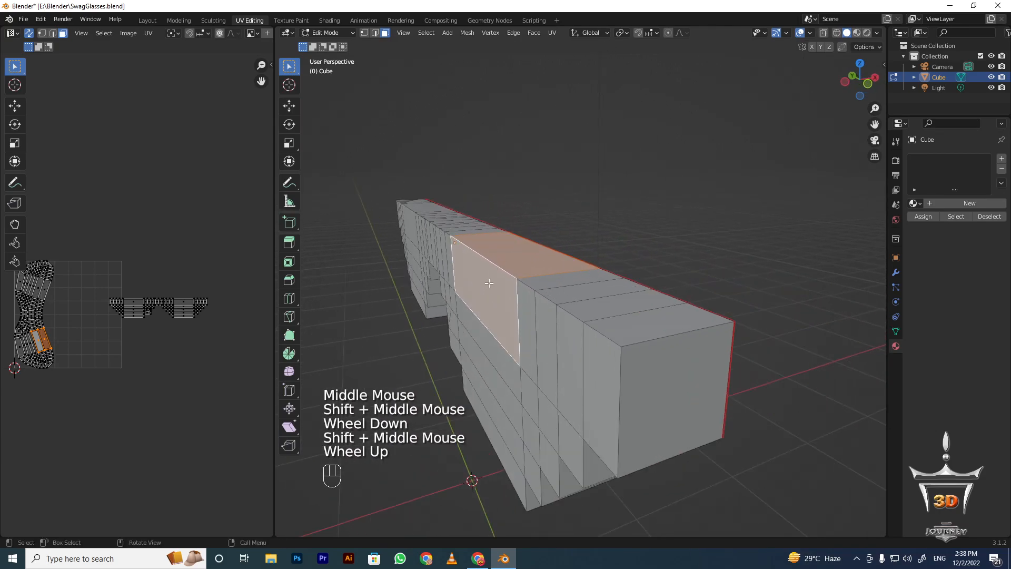
pyautogui.scroll(-1, 532, 305)
pyautogui.moveTo(531, 305); pyautogui.dragTo(539, 265, button='middle')
pyautogui.hotkey('alt', 'a')
# In edge selection, select the back face's top outline, outer end and stepped edges down the first lens
pyautogui.press('2')
pyautogui.keyDown('alt'); pyautogui.keyDown('shift'); pyautogui.click(541, 296); pyautogui.keyUp('shift'); pyautogui.keyUp('alt')
pyautogui.keyDown('alt'); pyautogui.keyDown('shift'); pyautogui.click(631, 309); pyautogui.keyUp('shift'); pyautogui.keyUp('alt')
pyautogui.moveTo(631, 309); pyautogui.dragTo(637, 258, button='middle')
pyautogui.scroll(1, 629, 281)
pyautogui.keyDown('ctrl'); pyautogui.click(648, 283); pyautogui.keyUp('ctrl')
pyautogui.scroll(1, 636, 258)
pyautogui.scroll(1, 637, 258)
pyautogui.keyDown('ctrl'); pyautogui.click(658, 313); pyautogui.keyUp('ctrl')
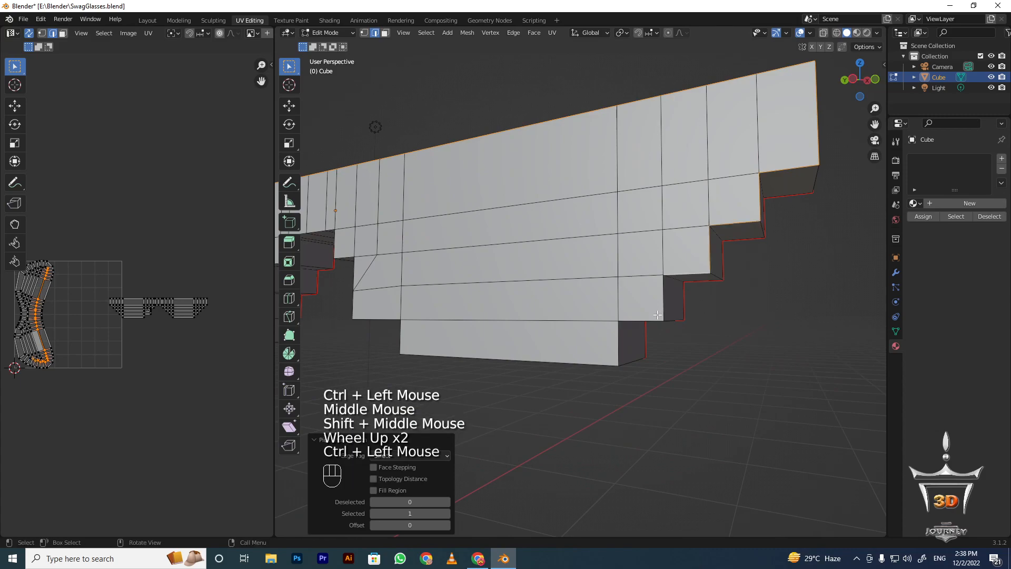
pyautogui.keyDown('ctrl'); pyautogui.click(635, 322); pyautogui.keyUp('ctrl')
pyautogui.hotkey('ctrl', 'z')
pyautogui.keyDown('ctrl'); pyautogui.click(638, 320); pyautogui.keyUp('ctrl')
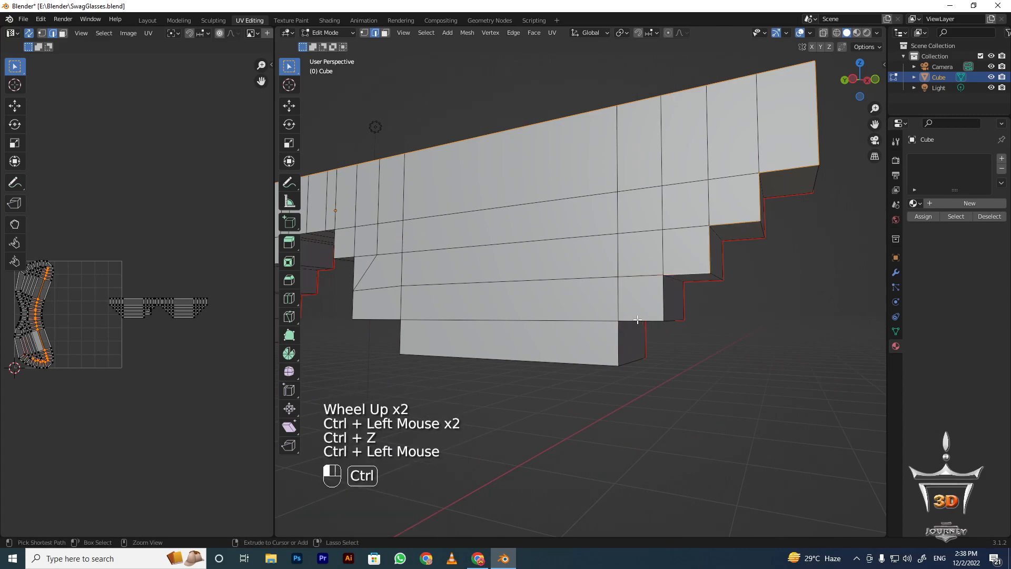
# Extend the edge selection along the first lens's bottom edge and up its inner steps on the back face
pyautogui.moveTo(545, 363); pyautogui.dragTo(567, 353, button='middle')
pyautogui.scroll(-1, 526, 353)
pyautogui.scroll(2, 490, 331)
pyautogui.keyDown('ctrl'); pyautogui.click(486, 329); pyautogui.keyUp('ctrl')
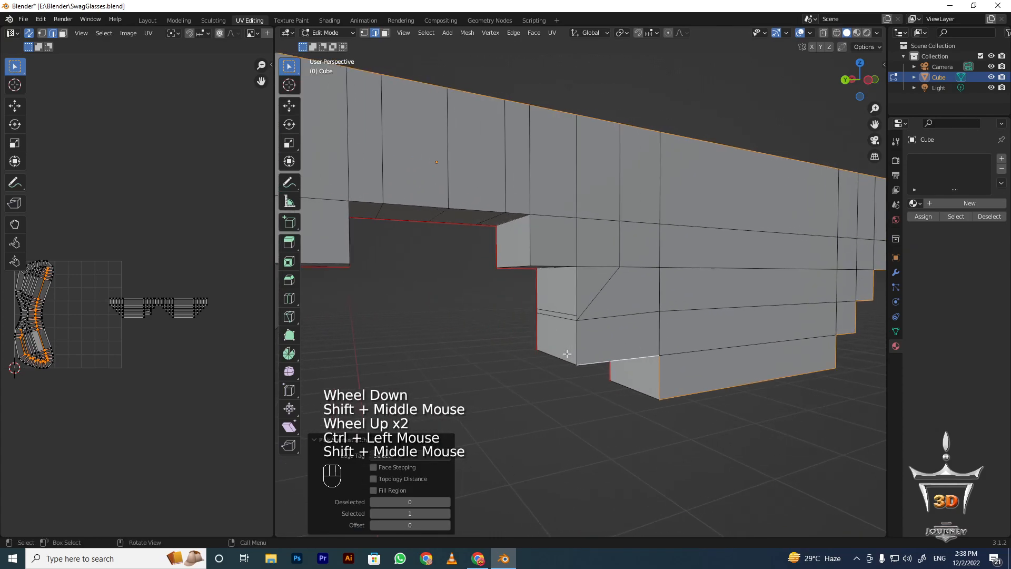
pyautogui.keyDown('ctrl'); pyautogui.click(549, 270); pyautogui.keyUp('ctrl')
pyautogui.scroll(-1, 487, 289)
pyautogui.moveTo(549, 270); pyautogui.dragTo(627, 289, button='middle')
pyautogui.scroll(3, 627, 289)
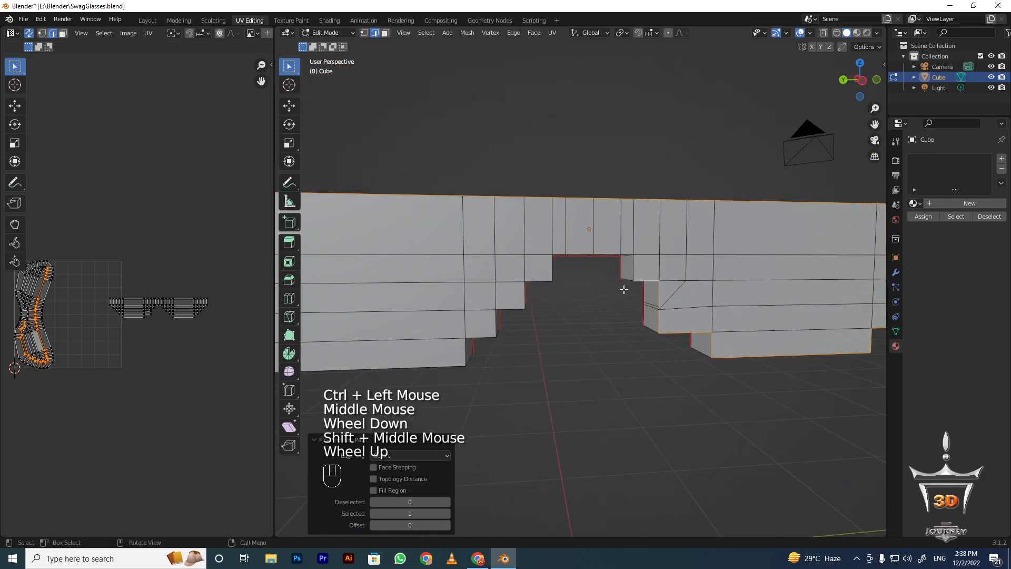
# Extend the back outline selection across the nose bridge and down the second lens's inner steps to its bottom edge
pyautogui.keyDown('ctrl'); pyautogui.click(573, 221); pyautogui.keyUp('ctrl')
pyautogui.keyDown('shift'); pyautogui.moveTo(573, 221); pyautogui.dragTo(832, 285, button='middle'); pyautogui.keyUp('shift')
pyautogui.keyDown('ctrl'); pyautogui.click(550, 239); pyautogui.keyUp('ctrl')
pyautogui.keyDown('ctrl'); pyautogui.click(605, 261); pyautogui.keyUp('ctrl')
pyautogui.keyDown('ctrl'); pyautogui.click(485, 270); pyautogui.keyUp('ctrl')
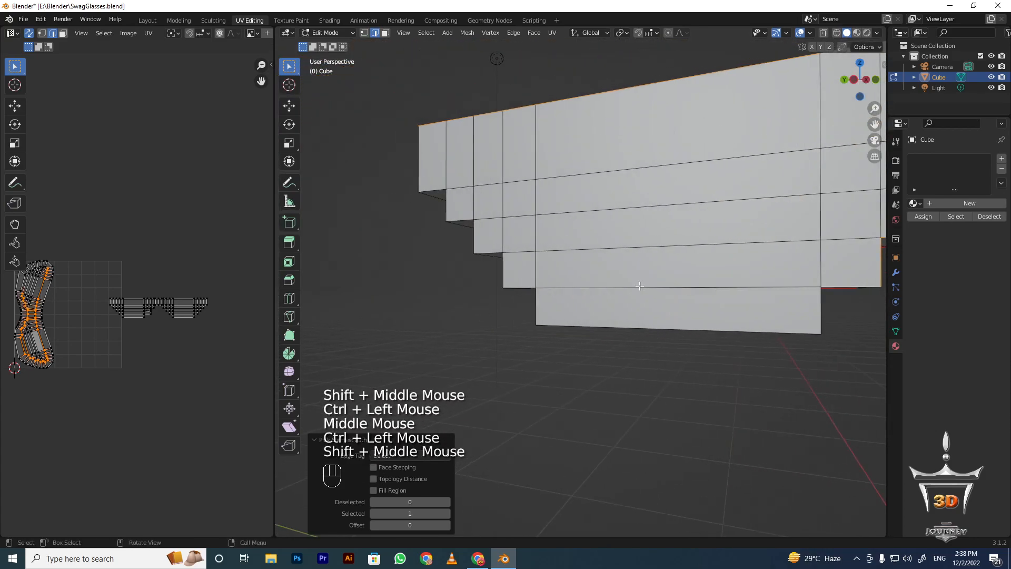
pyautogui.keyDown('ctrl'); pyautogui.click(575, 329); pyautogui.keyUp('ctrl')
# Complete the back outline selection up the second lens's outer steps, undoing the stray path pick
pyautogui.moveTo(576, 329); pyautogui.dragTo(557, 236, button='middle')
pyautogui.keyDown('ctrl'); pyautogui.click(634, 274); pyautogui.keyUp('ctrl')
pyautogui.keyDown('ctrl'); pyautogui.click(566, 238); pyautogui.keyUp('ctrl')
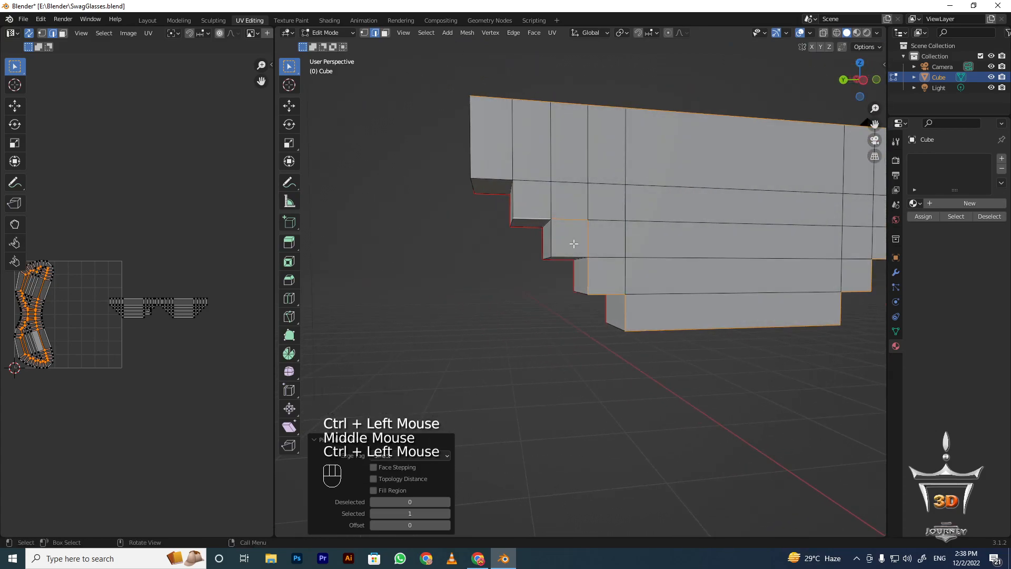
pyautogui.hotkey('ctrl', 'z')
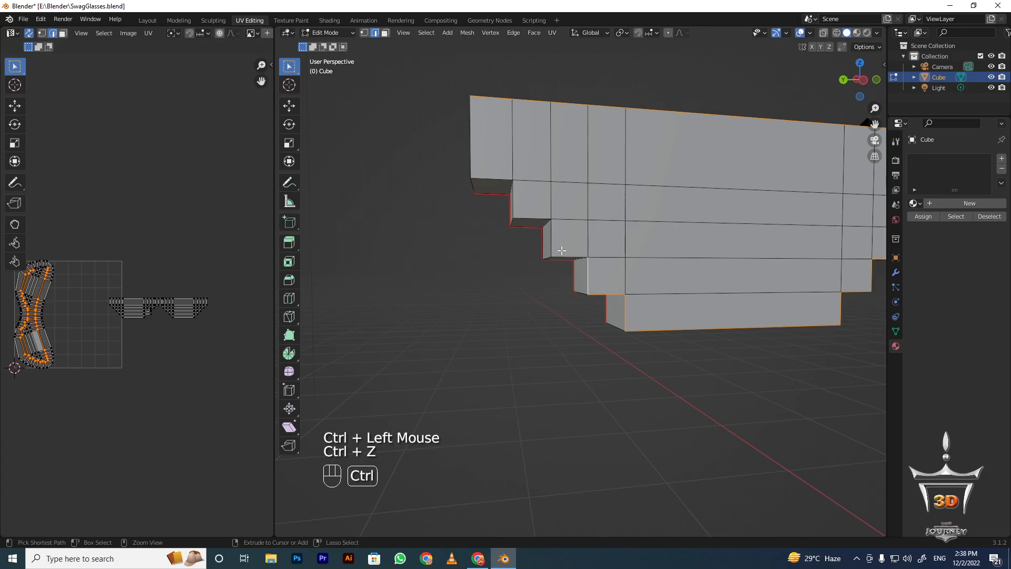
pyautogui.keyDown('ctrl'); pyautogui.click(520, 215); pyautogui.keyUp('ctrl')
pyautogui.moveTo(496, 184); pyautogui.dragTo(558, 266, button='middle')
pyautogui.keyDown('shift'); pyautogui.click(532, 219); pyautogui.keyUp('shift')
# Mark the selected back outline edges as seams and clear the selection
pyautogui.hotkey('ctrl', 'e')
pyautogui.click(503, 222)
pyautogui.scroll(-3, 503, 222)
pyautogui.hotkey('alt', 'a')
pyautogui.scroll(-2, 531, 211)
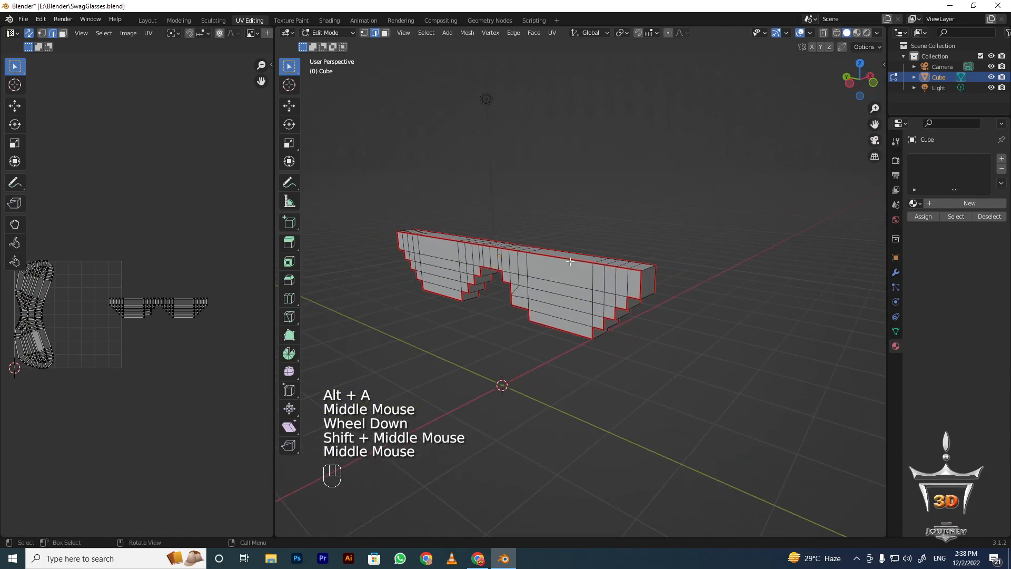
# Select the entire glasses mesh and unwrap it again with the back outline seams included
pyautogui.moveTo(483, 318); pyautogui.dragTo(512, 263, button='middle')
pyautogui.press('a')
pyautogui.press('u')
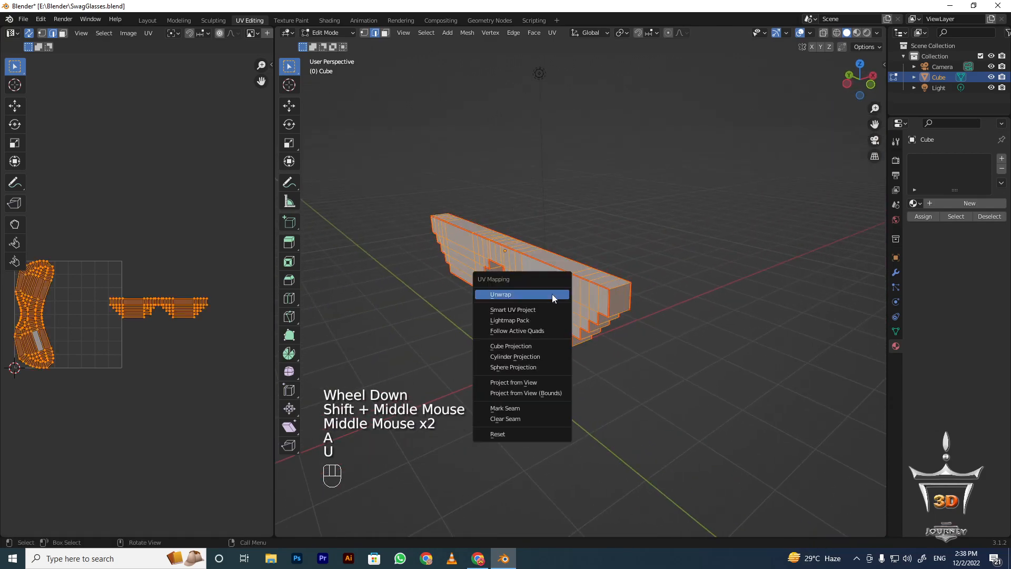
pyautogui.click(552, 294)
# Select only the linked UV island of the back face and move it apart from the front face island
pyautogui.scroll(2, 183, 321)
pyautogui.keyDown('shift'); pyautogui.moveTo(124, 324); pyautogui.dragTo(169, 271, button='middle'); pyautogui.keyUp('shift')
pyautogui.keyDown('shift'); pyautogui.scroll(-1, 154, 320); pyautogui.keyUp('shift')
pyautogui.scroll(1, 168, 271)
pyautogui.keyDown('alt'); pyautogui.scroll(1, 168, 271); pyautogui.keyUp('alt')
pyautogui.hotkey('alt', 'a')
pyautogui.press('3')
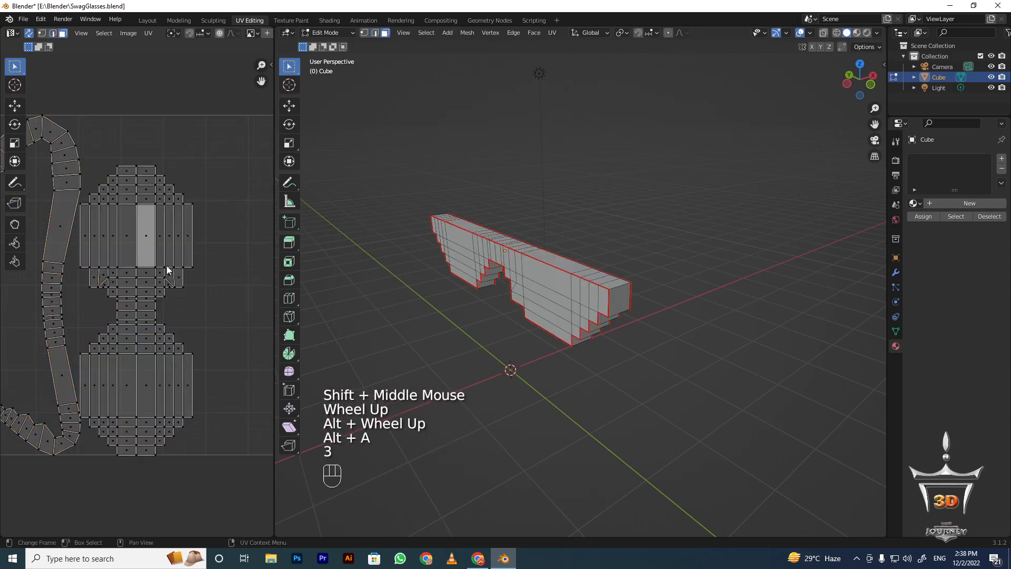
pyautogui.press('l')
pyautogui.press('g')
pyautogui.click(206, 283)
pyautogui.keyDown('shift'); pyautogui.moveTo(206, 283); pyautogui.dragTo(148, 296, button='middle'); pyautogui.keyUp('shift')
# Rotate the back face island by 90° and place it horizontally above the UV square's upper edge
pyautogui.press('r')
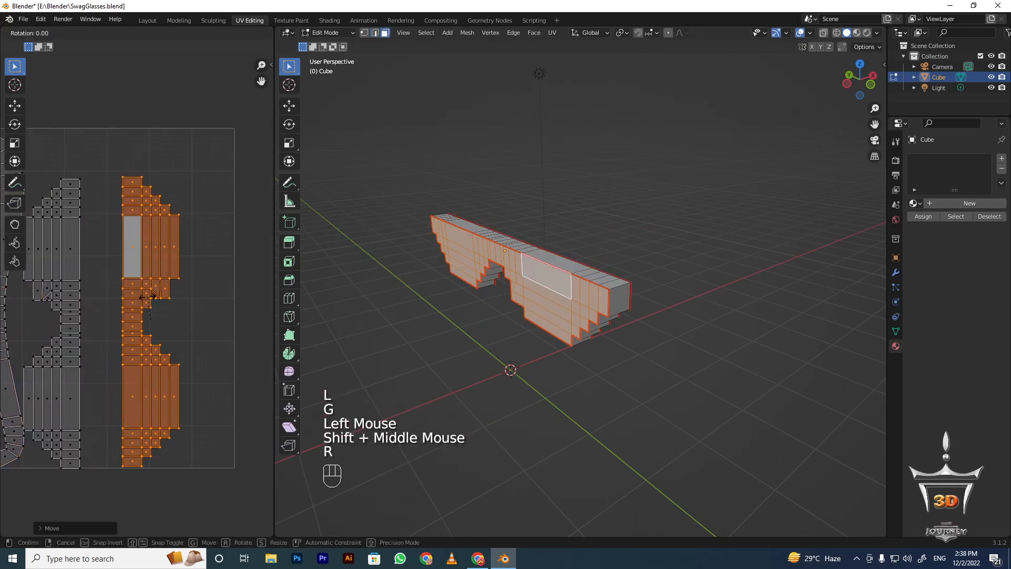
pyautogui.press('KP_9')
pyautogui.press('KP_0')
pyautogui.click(148, 296)
pyautogui.scroll(-1, 131, 321)
pyautogui.press('g')
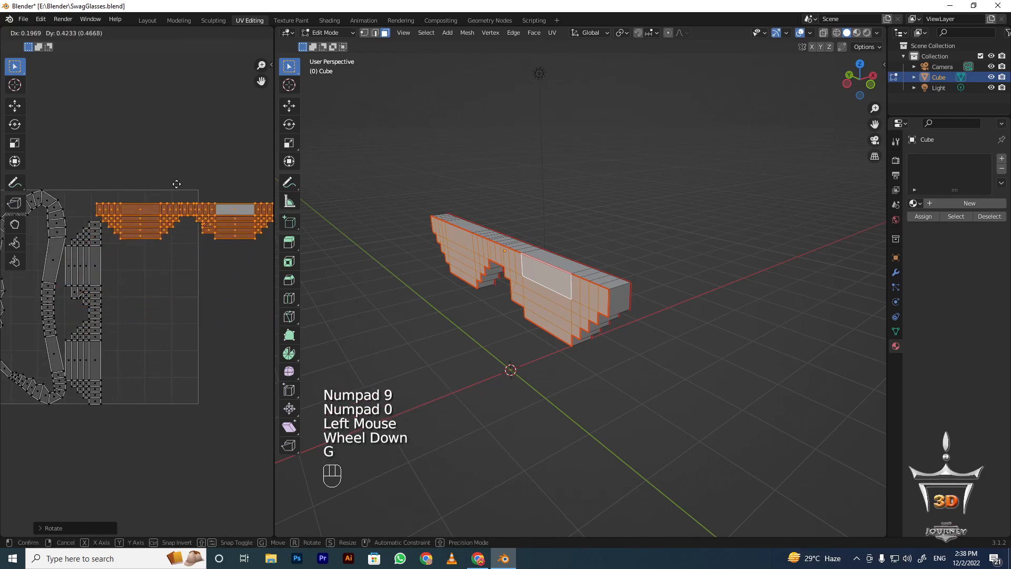
pyautogui.click(116, 286)
# Select only the front face island, rotate it by -90° and move it below the back face island
pyautogui.hotkey('alt', 'a')
pyautogui.press('l')
pyautogui.press('r')
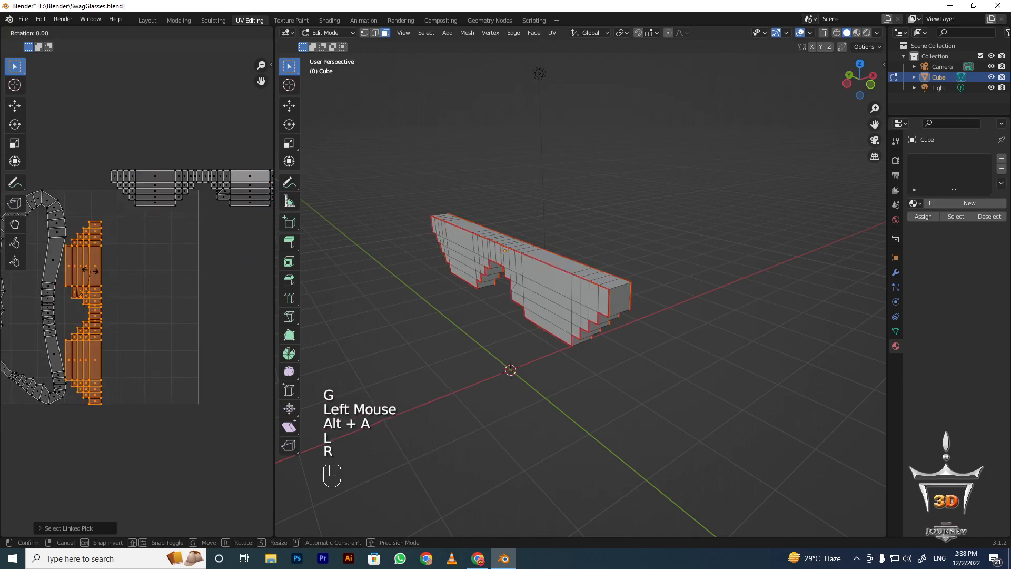
pyautogui.press('KP_9')
pyautogui.press('KP_0')
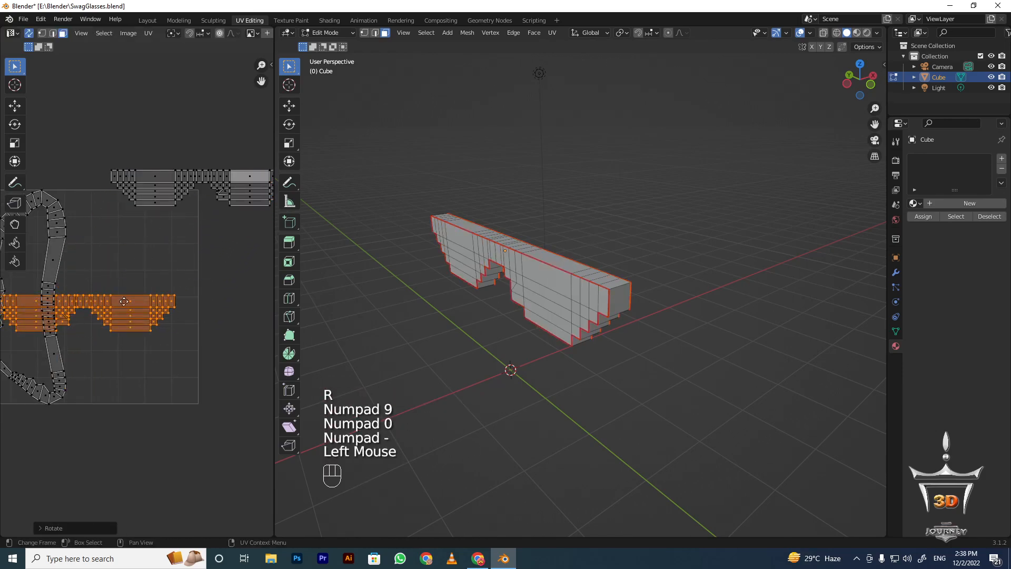
pyautogui.press('g')
pyautogui.click(210, 263)
# Clear the selection and box-select the curved UV strip that forms the thickness of the glasses
pyautogui.moveTo(463, 253); pyautogui.dragTo(505, 273, button='middle')
pyautogui.scroll(1, 596, 269)
pyautogui.moveTo(505, 274); pyautogui.dragTo(577, 186, button='middle')
pyautogui.hotkey('alt', 'a')
pyautogui.scroll(-2, 195, 347)
pyautogui.keyDown('shift'); pyautogui.moveTo(197, 351); pyautogui.dragTo(289, 378, button='middle'); pyautogui.keyUp('shift')
pyautogui.scroll(1, 226, 337)
pyautogui.press('b')
pyautogui.moveTo(119, 247); pyautogui.dragTo(225, 440)
pyautogui.scroll(3, 187, 390)
pyautogui.keyDown('shift'); pyautogui.moveTo(186, 387); pyautogui.dragTo(145, 282, button='middle'); pyautogui.keyUp('shift')
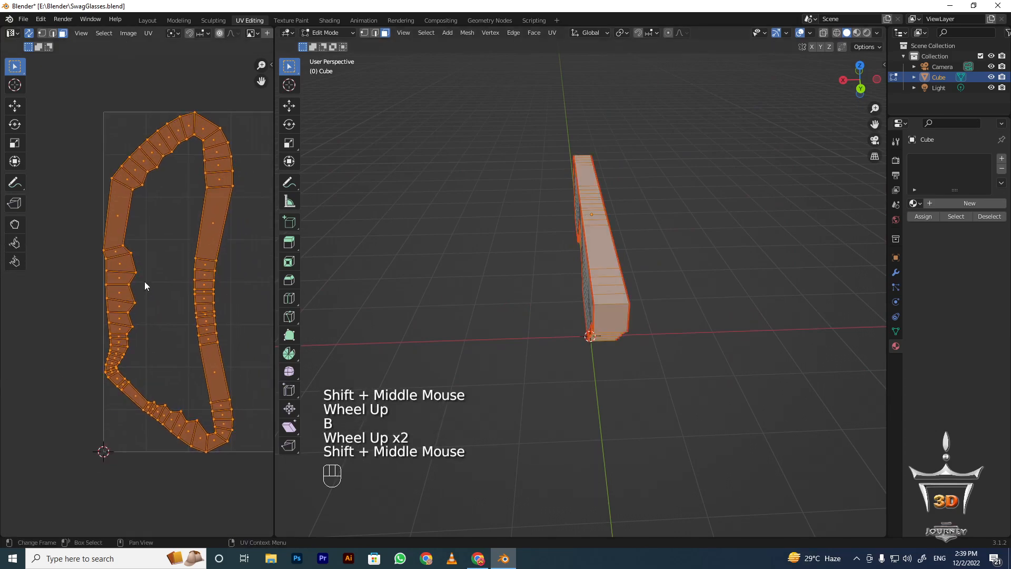
# Examine the curved strip island's stepped and straight sections and compare them with the glasses' top and end faces
pyautogui.scroll(2, 143, 281)
pyautogui.scroll(2, 126, 264)
pyautogui.scroll(-1, 103, 184)
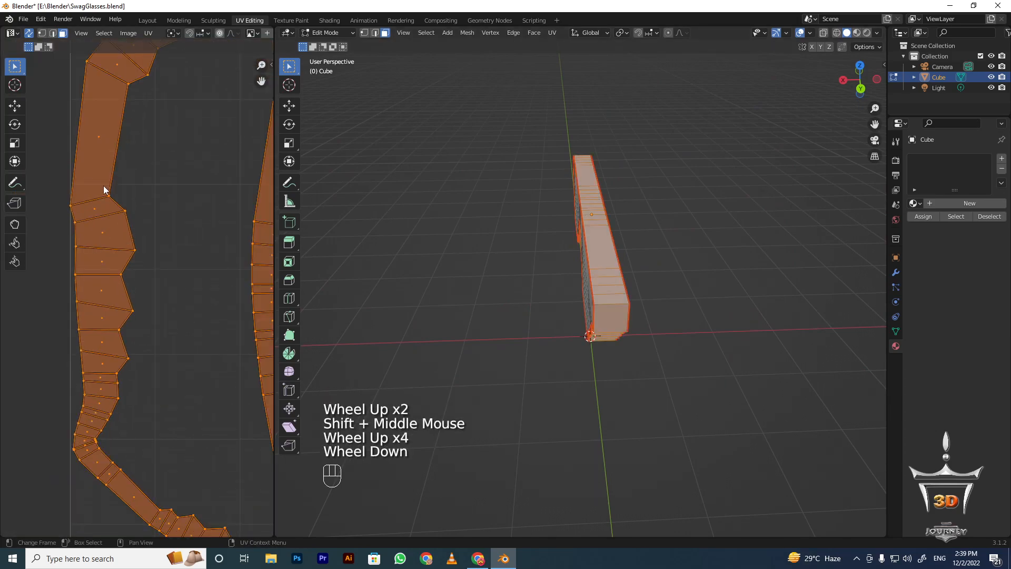
pyautogui.keyDown('shift'); pyautogui.moveTo(113, 378); pyautogui.dragTo(52, 352, button='middle'); pyautogui.keyUp('shift')
pyautogui.scroll(1, 127, 446)
pyautogui.scroll(-2, 126, 445)
pyautogui.keyDown('shift'); pyautogui.moveTo(126, 446); pyautogui.dragTo(182, 444, button='middle'); pyautogui.keyUp('shift')
pyautogui.moveTo(652, 221); pyautogui.dragTo(535, 306, button='middle')
pyautogui.scroll(-2, 582, 231)
pyautogui.scroll(1, 529, 252)
pyautogui.scroll(1, 535, 306)
pyautogui.scroll(1, 477, 378)
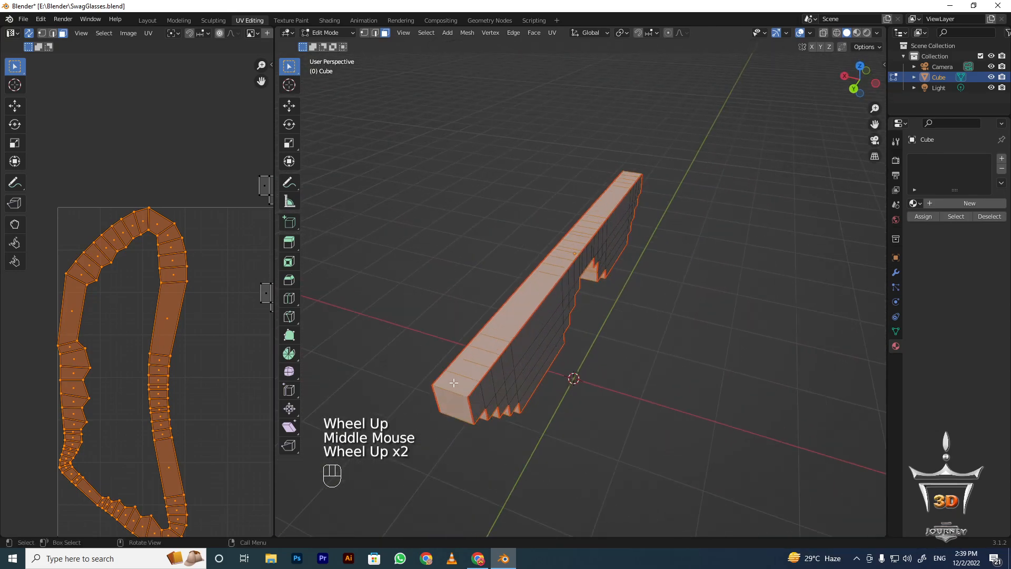
# Select an edge at the end block of the glasses, mark it as a seam and clear the selection
pyautogui.click(476, 377)
pyautogui.moveTo(476, 377); pyautogui.dragTo(546, 183, button='middle')
pyautogui.press('2')
pyautogui.click(488, 355)
pyautogui.hotkey('ctrl', 'e')
pyautogui.scroll(-1, 491, 305)
pyautogui.hotkey('alt', 'a')
pyautogui.moveTo(549, 239); pyautogui.dragTo(536, 127, button='middle')
pyautogui.moveTo(551, 258); pyautogui.dragTo(529, 295, button='middle')
pyautogui.moveTo(649, 299); pyautogui.dragTo(532, 326, button='middle')
pyautogui.scroll(-2, 245, 305)
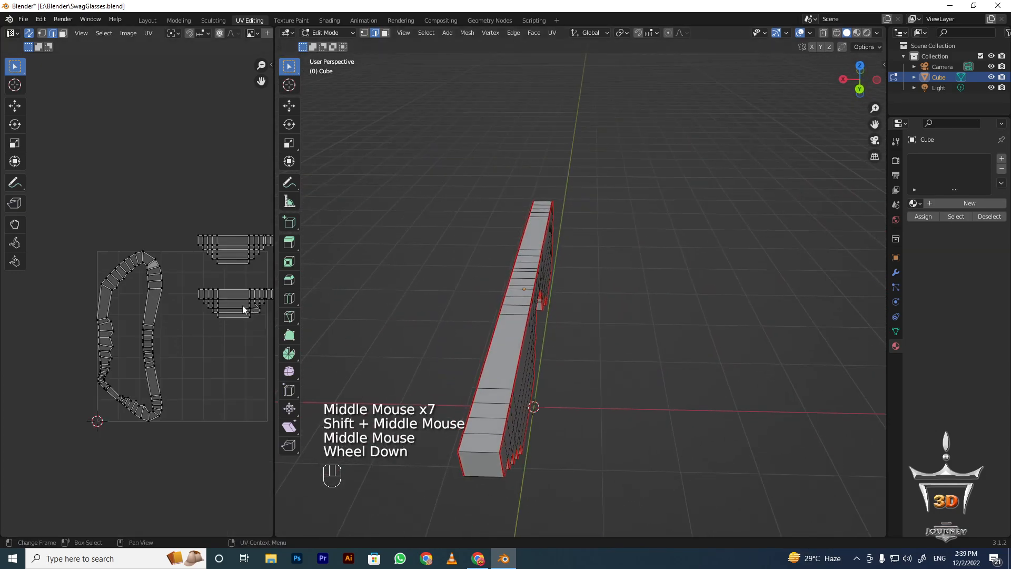
# Return to object mode and assign the existing SwagGlasses material to the glasses
pyautogui.keyDown('shift'); pyautogui.moveTo(244, 305); pyautogui.dragTo(85, 280, button='middle'); pyautogui.keyUp('shift')
pyautogui.scroll(2, 85, 280)
pyautogui.moveTo(571, 372)
pyautogui.keyDown('shift'); pyautogui.mouseDown(button='middle')
pyautogui.moveTo(592, 293)
pyautogui.moveTo(622, 312)
pyautogui.moveTo(418, 332)
pyautogui.moveTo(422, 289)
pyautogui.moveTo(451, 377)
pyautogui.moveTo(466, 378)
pyautogui.moveTo(485, 334)
pyautogui.moveTo(584, 358)
pyautogui.mouseUp(button='middle'); pyautogui.keyUp('shift')
pyautogui.moveTo(585, 358); pyautogui.dragTo(576, 253, button='middle')
pyautogui.press('Tab')
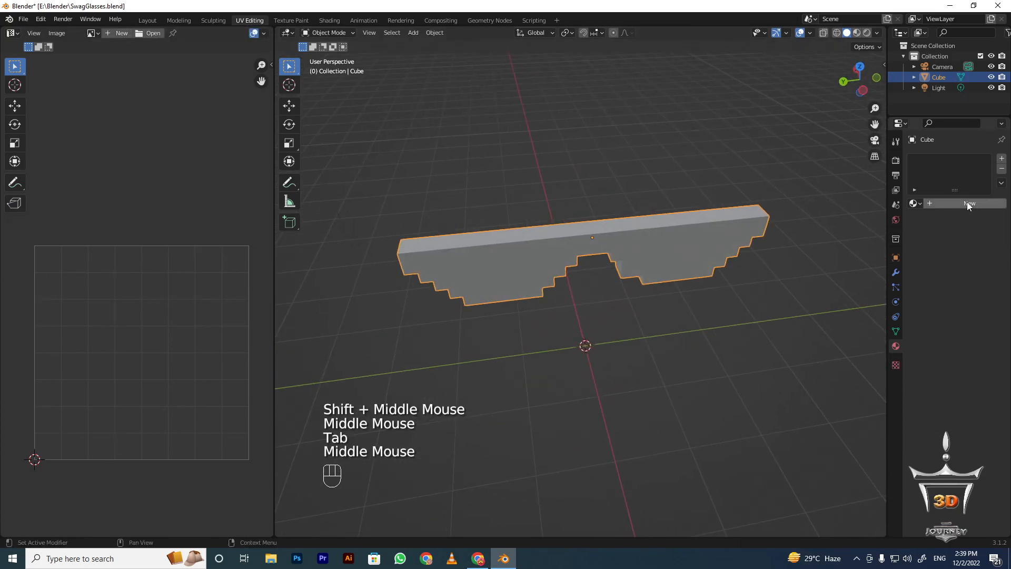
pyautogui.click(939, 202)
pyautogui.click(915, 203)
pyautogui.click(858, 228)
pyautogui.keyDown('shift'); pyautogui.moveTo(787, 262); pyautogui.dragTo(713, 279, button='middle'); pyautogui.keyUp('shift')
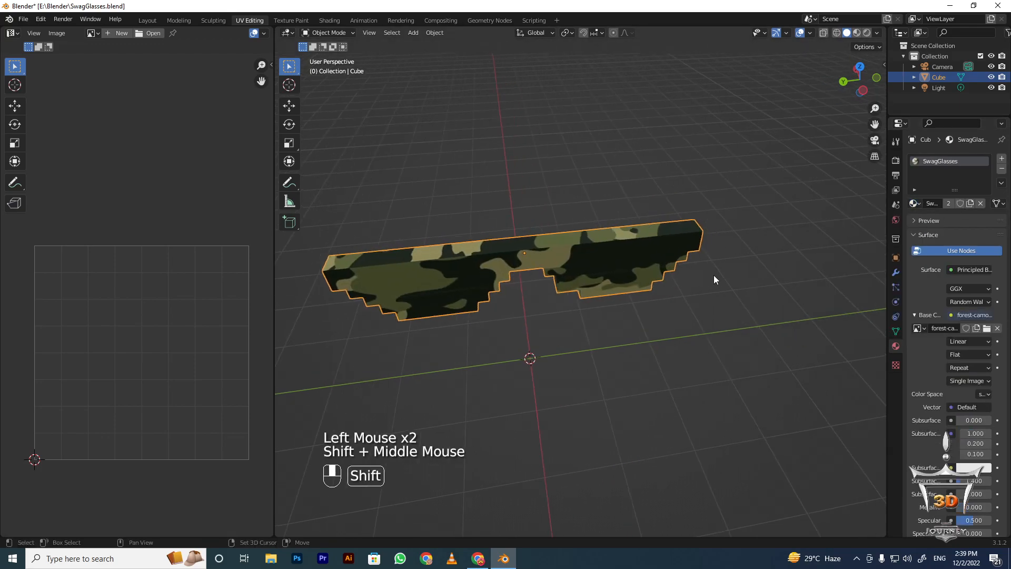
pyautogui.scroll(2, 713, 279)
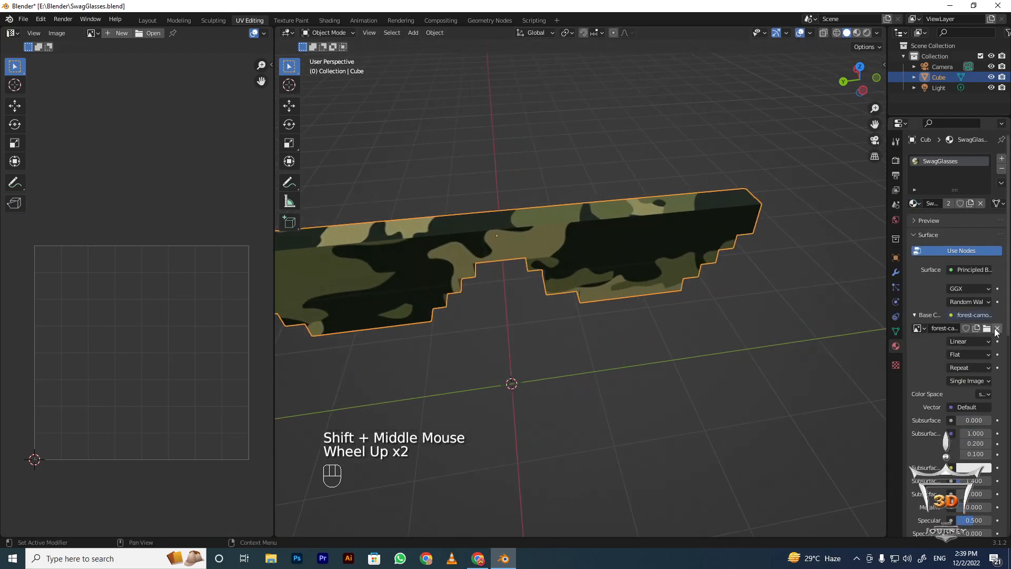
# Replace the material's base color image with a new 2048 × 2048 px UV Grid image named UVGrid
pyautogui.click(996, 328)
pyautogui.click(937, 327)
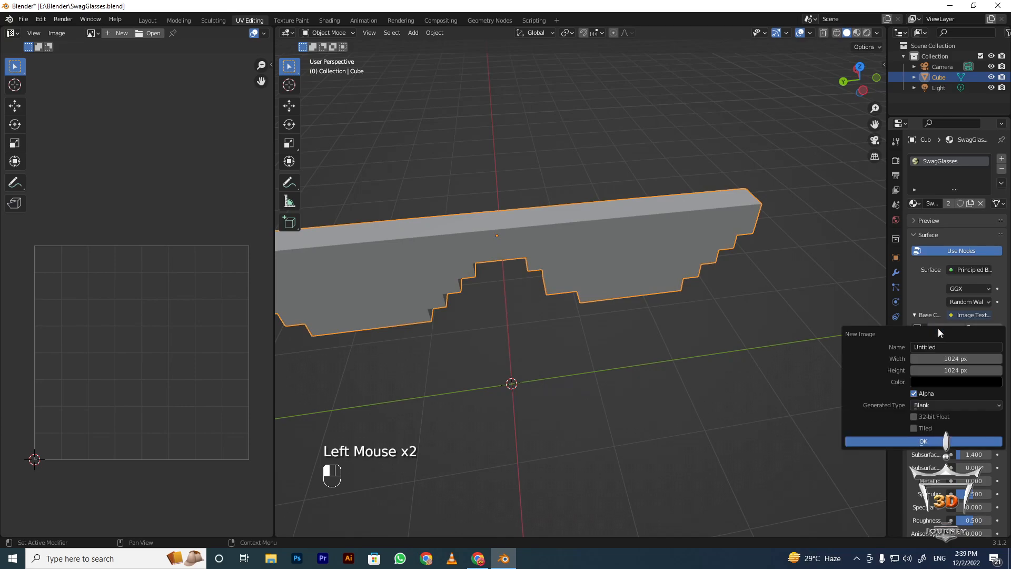
pyautogui.click(952, 357)
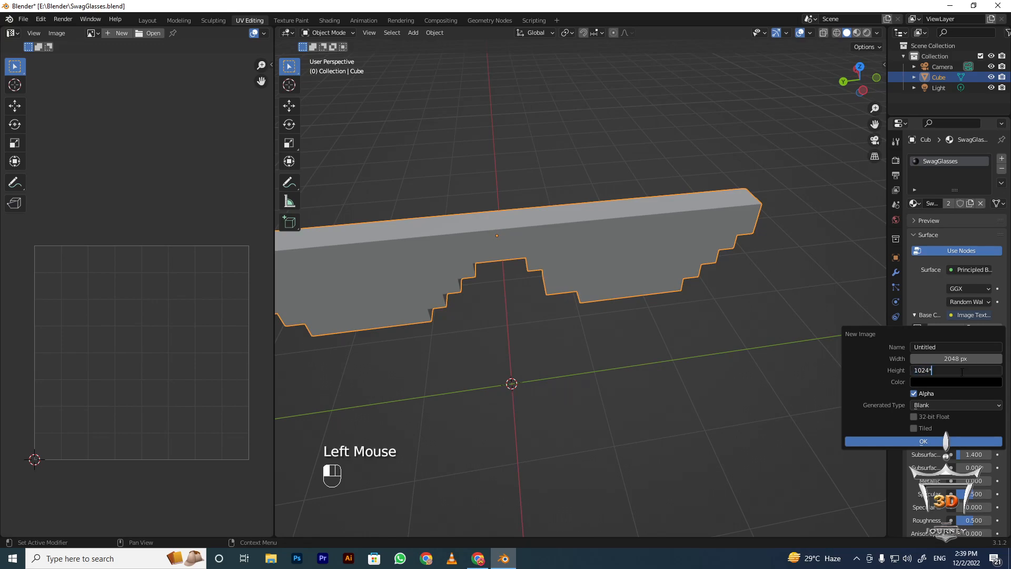
pyautogui.click(926, 409)
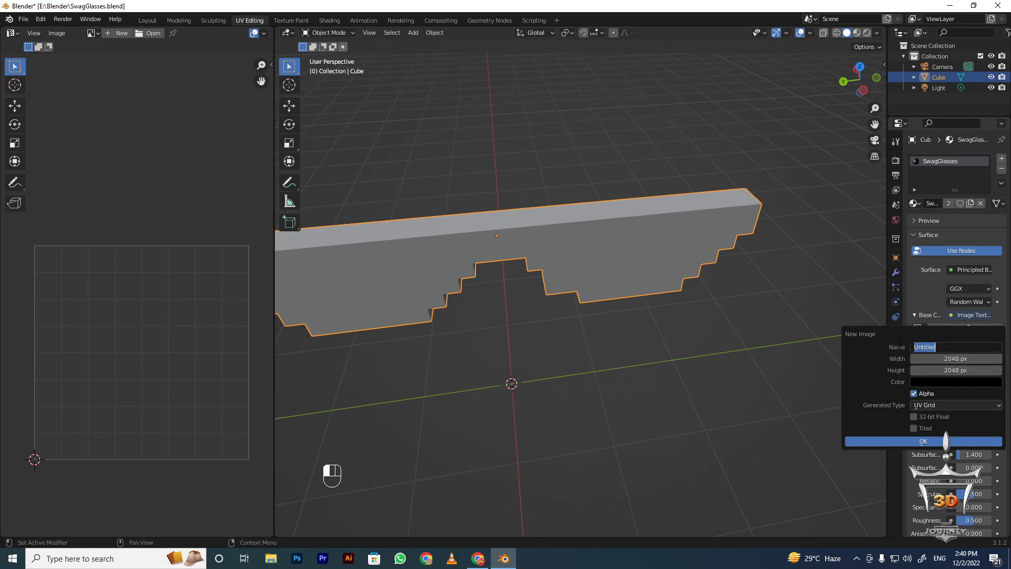
pyautogui.moveTo(814, 558)
pyautogui.click(893, 442)
# Examine the checker pattern across the front and back faces of the glasses for stretching
pyautogui.scroll(-3, 684, 222)
pyautogui.keyDown('shift'); pyautogui.scroll(-2, 649, 236); pyautogui.keyUp('shift')
pyautogui.moveTo(745, 334); pyautogui.dragTo(607, 258, button='middle')
pyautogui.scroll(3, 610, 261)
pyautogui.scroll(-1, 610, 261)
pyautogui.keyDown('shift'); pyautogui.moveTo(608, 258); pyautogui.dragTo(724, 431, button='middle'); pyautogui.keyUp('shift')
pyautogui.scroll(-1, 725, 431)
pyautogui.scroll(-1, 725, 432)
pyautogui.moveTo(574, 288); pyautogui.dragTo(614, 238, button='middle')
pyautogui.keyDown('shift'); pyautogui.moveTo(613, 238); pyautogui.dragTo(708, 213, button='middle'); pyautogui.keyUp('shift')
pyautogui.scroll(1, 708, 213)
pyautogui.moveTo(706, 216); pyautogui.dragTo(664, 232, button='middle')
pyautogui.keyDown('shift'); pyautogui.moveTo(622, 259); pyautogui.dragTo(375, 254, button='middle'); pyautogui.keyUp('shift')
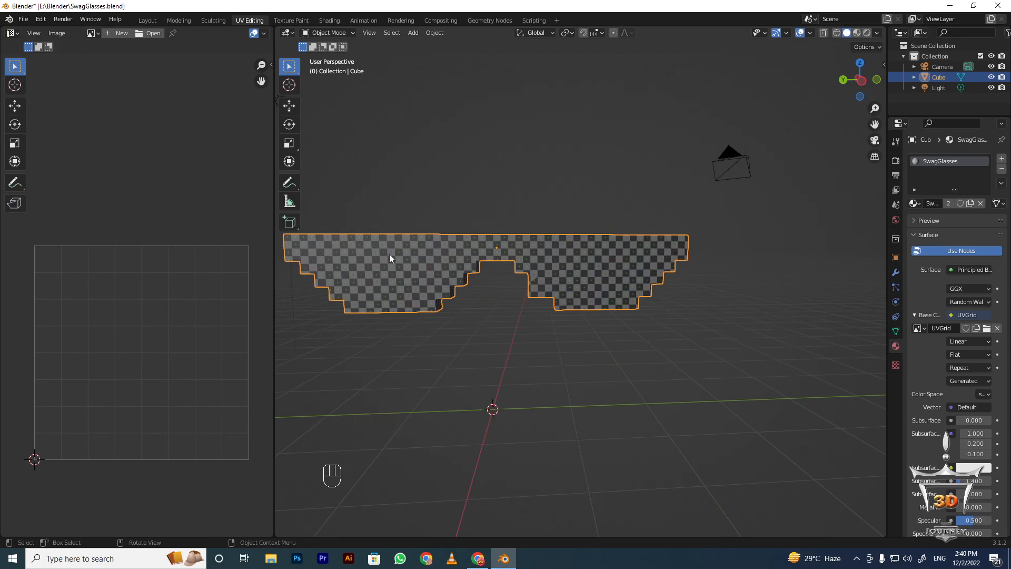
pyautogui.moveTo(681, 248); pyautogui.dragTo(495, 249, button='middle')
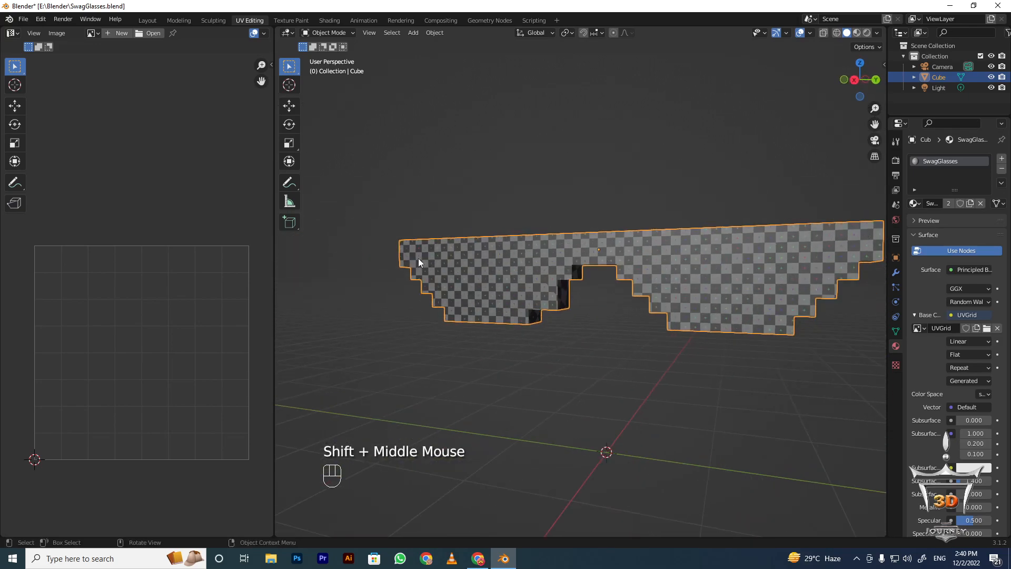
# Inspect the checker squares on the top face close up, near the end of the glasses
pyautogui.moveTo(412, 251); pyautogui.dragTo(638, 238, button='middle')
pyautogui.scroll(1, 681, 429)
pyautogui.scroll(-1, 621, 359)
pyautogui.scroll(2, 597, 335)
pyautogui.scroll(2, 555, 326)
pyautogui.scroll(3, 555, 325)
pyautogui.scroll(2, 679, 152)
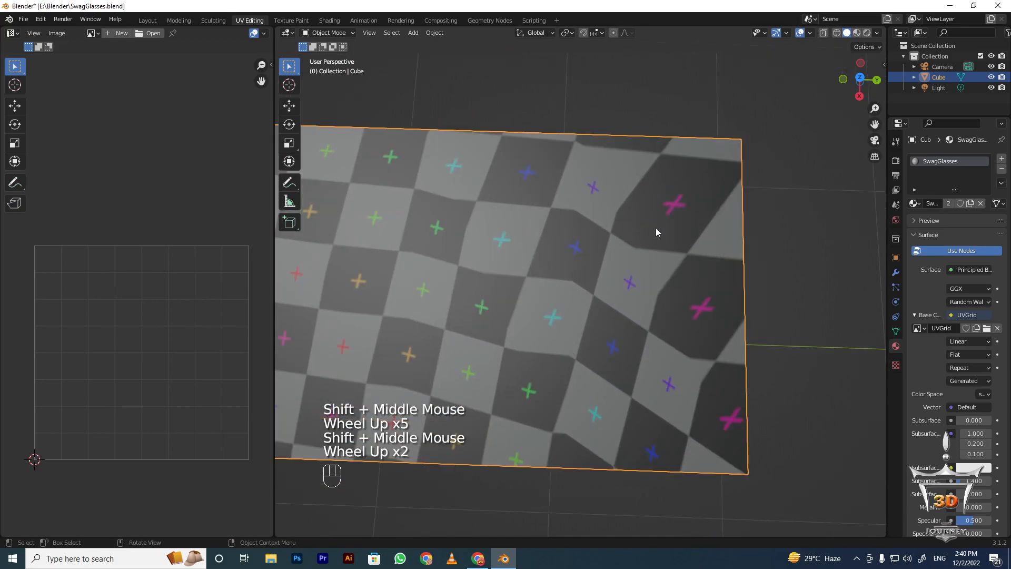
pyautogui.scroll(-2, 681, 239)
pyautogui.scroll(1, 620, 262)
pyautogui.scroll(-2, 569, 264)
pyautogui.keyDown('shift'); pyautogui.moveTo(568, 264); pyautogui.dragTo(527, 261, button='middle'); pyautogui.keyUp('shift')
pyautogui.moveTo(527, 260); pyautogui.dragTo(495, 313, button='middle')
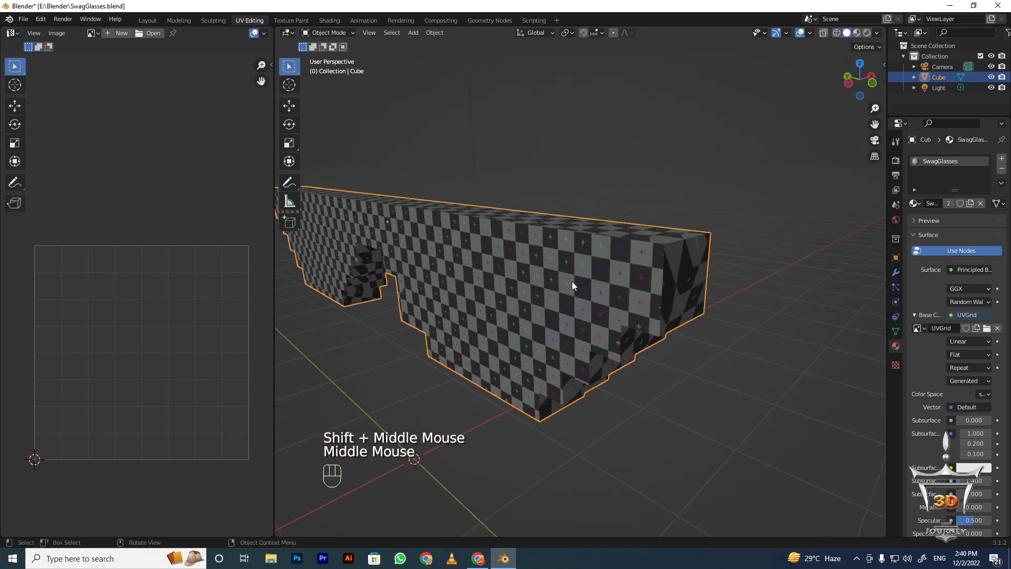
# Compare the checker pattern on the end block and stepped sides with the flat front face
pyautogui.scroll(1, 593, 223)
pyautogui.moveTo(641, 270); pyautogui.dragTo(614, 196, button='middle')
pyautogui.moveTo(606, 330); pyautogui.dragTo(677, 209, button='middle')
pyautogui.scroll(-1, 677, 209)
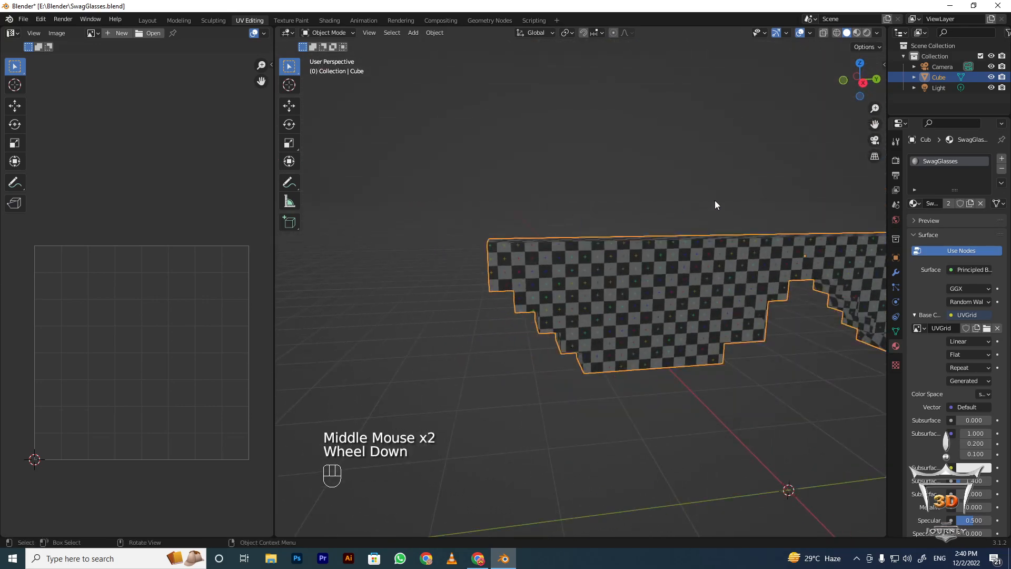
pyautogui.moveTo(552, 316); pyautogui.dragTo(648, 242, button='middle')
pyautogui.scroll(4, 648, 242)
pyautogui.scroll(-2, 559, 271)
pyautogui.moveTo(560, 271); pyautogui.dragTo(545, 356, button='middle')
pyautogui.scroll(-2, 659, 303)
pyautogui.scroll(2, 576, 247)
pyautogui.scroll(2, 579, 346)
pyautogui.scroll(-2, 579, 358)
pyautogui.scroll(-1, 542, 279)
# In edge select mode, select the short top edges at both ends of the glasses and mark them as seams
pyautogui.press('Tab')
pyautogui.scroll(-1, 569, 388)
pyautogui.moveTo(613, 392); pyautogui.dragTo(566, 404, button='middle')
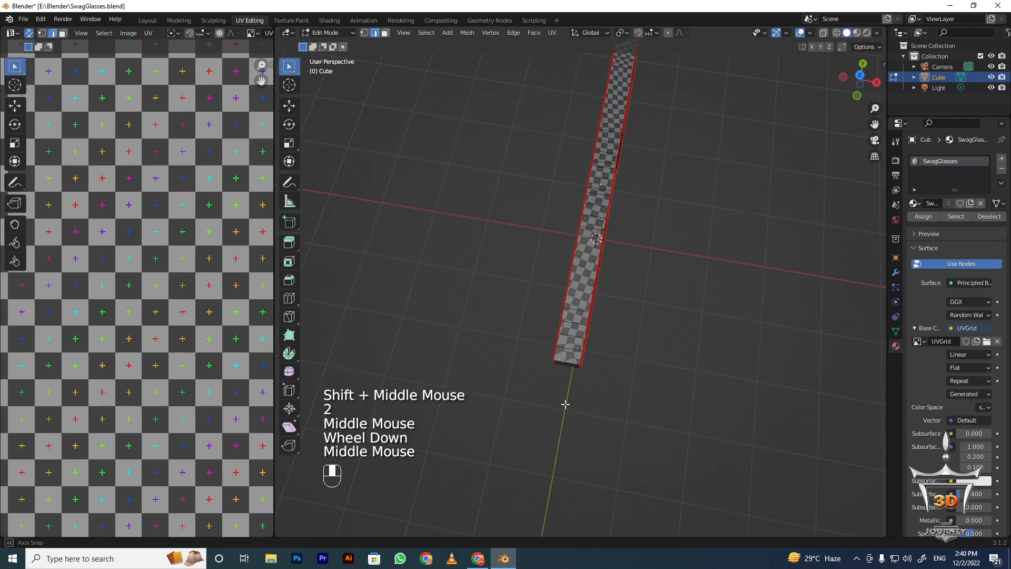
pyautogui.keyDown('shift'); pyautogui.moveTo(561, 346); pyautogui.dragTo(587, 196, button='middle'); pyautogui.keyUp('shift')
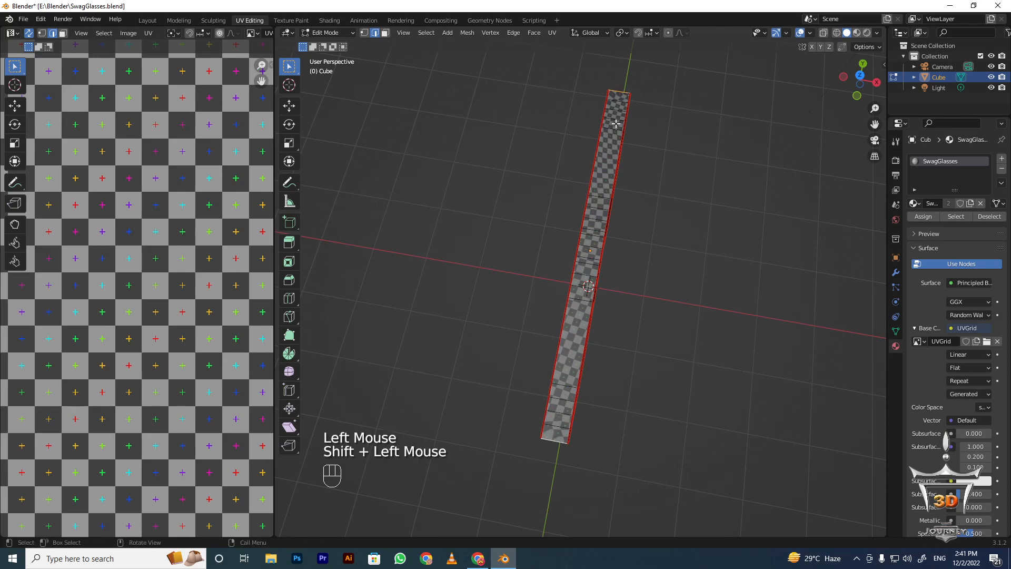
pyautogui.hotkey('ctrl', 'e')
pyautogui.scroll(-1, 590, 304)
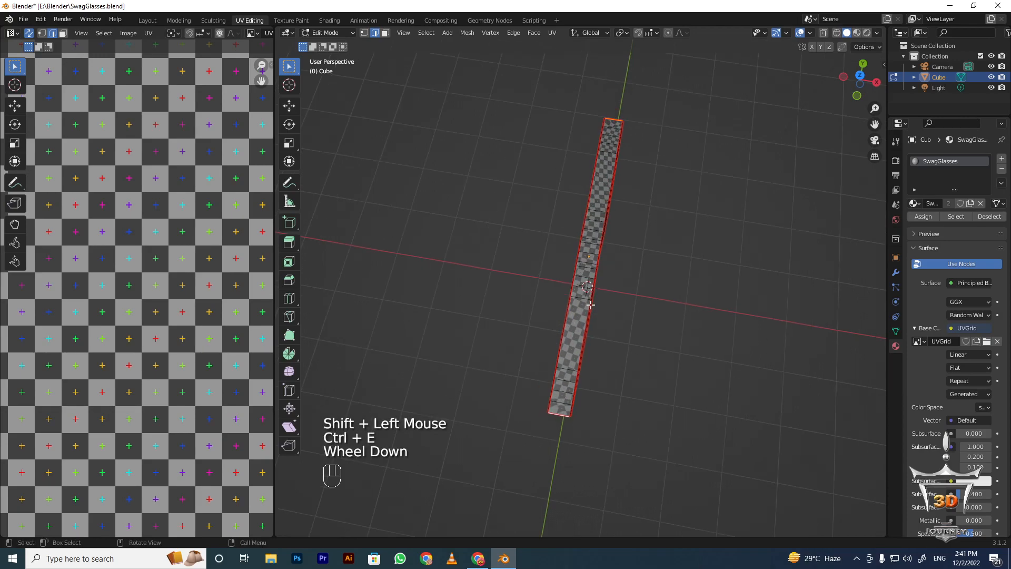
# Select the whole mesh and unwrap it with the new seams
pyautogui.moveTo(588, 346); pyautogui.dragTo(574, 214, button='middle')
pyautogui.press('a')
pyautogui.scroll(2, 574, 213)
pyautogui.press('u')
pyautogui.click(574, 213)
pyautogui.scroll(-2, 181, 300)
pyautogui.moveTo(82, 285); pyautogui.dragTo(161, 283, button='middle')
pyautogui.scroll(2, 125, 289)
# Check the new UV layout by picking one large face island, then select all the islands
pyautogui.hotkey('alt', 'a')
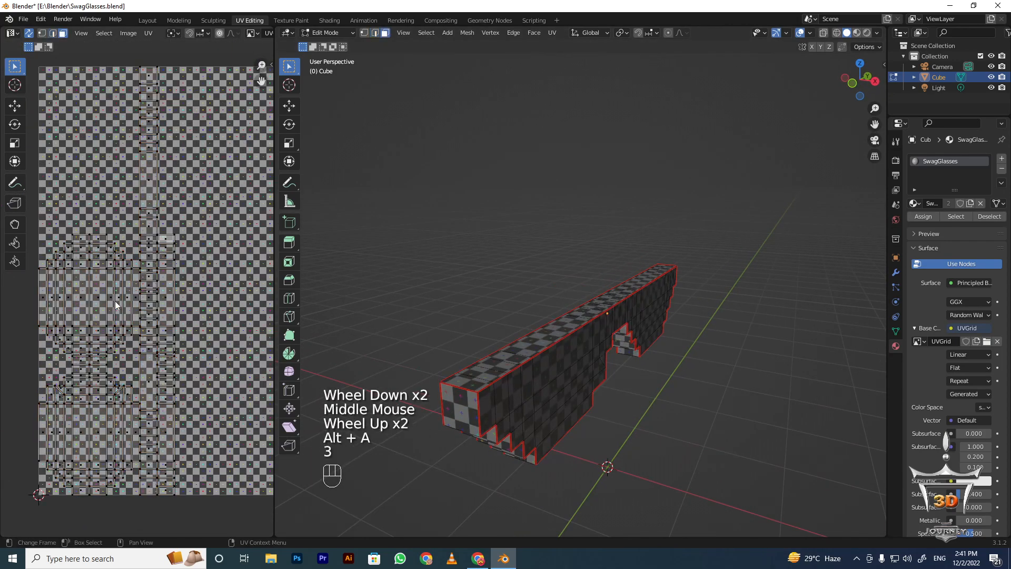
pyautogui.press('l')
pyautogui.press('g')
pyautogui.rightClick(113, 294)
pyautogui.scroll(-1, 121, 260)
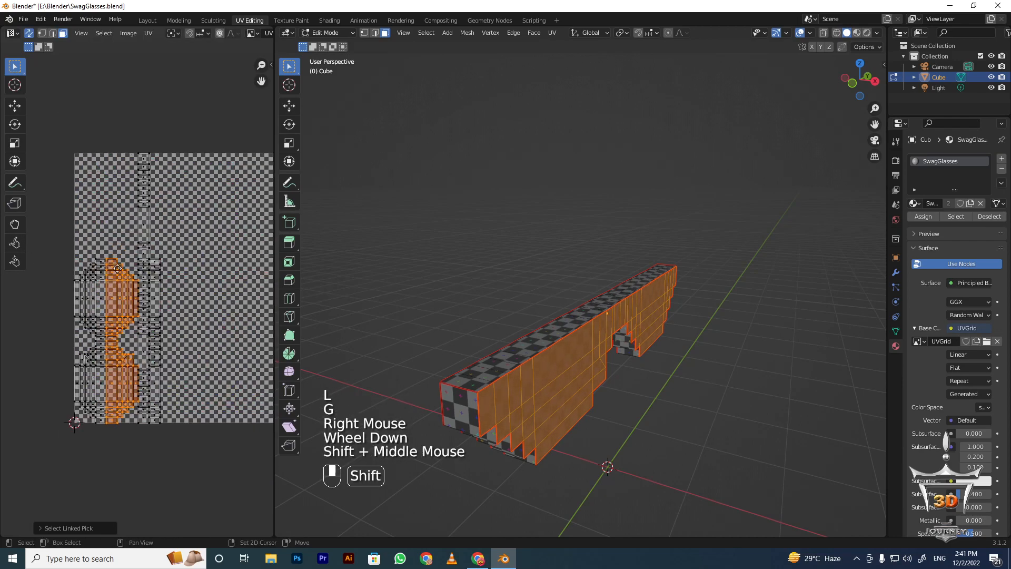
pyautogui.keyDown('shift'); pyautogui.moveTo(120, 261); pyautogui.dragTo(116, 240, button='middle'); pyautogui.keyUp('shift')
pyautogui.scroll(1, 117, 240)
pyautogui.press('a')
pyautogui.keyDown('shift'); pyautogui.moveTo(138, 355); pyautogui.dragTo(126, 262, button='middle'); pyautogui.keyUp('shift')
pyautogui.scroll(-2, 127, 262)
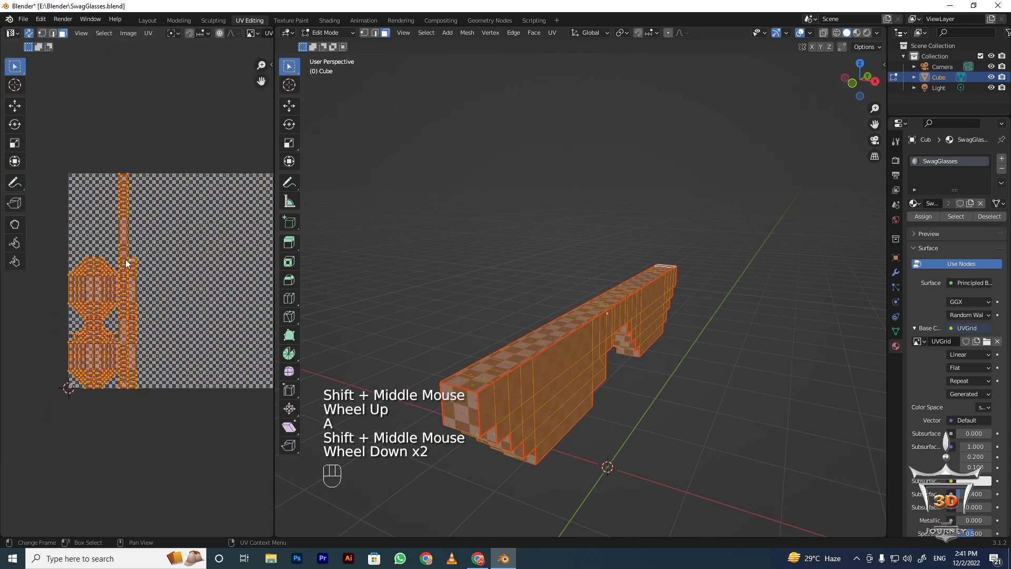
# Return to object mode and examine the checker pattern on the front of the newly unwrapped glasses
pyautogui.moveTo(472, 267); pyautogui.dragTo(472, 237, button='middle')
pyautogui.keyDown('shift'); pyautogui.moveTo(471, 237); pyautogui.dragTo(494, 252, button='middle'); pyautogui.keyUp('shift')
pyautogui.press('Tab')
pyautogui.moveTo(495, 253); pyautogui.dragTo(570, 423, button='middle')
pyautogui.keyDown('shift'); pyautogui.moveTo(621, 102); pyautogui.dragTo(478, 434, button='middle'); pyautogui.keyUp('shift')
pyautogui.scroll(1, 604, 243)
pyautogui.scroll(-1, 523, 178)
pyautogui.scroll(-1, 575, 265)
pyautogui.scroll(-1, 542, 246)
pyautogui.scroll(-1, 597, 258)
pyautogui.click(611, 328)
pyautogui.scroll(2, 683, 223)
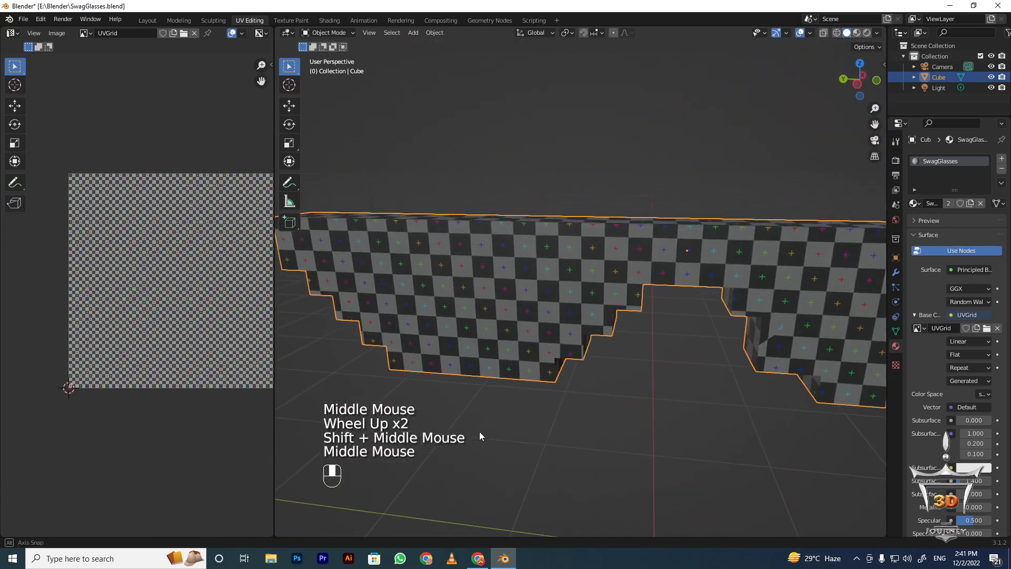
# Examine the checker squares on the stepped underside, the end block and the top of the glasses
pyautogui.scroll(-1, 481, 232)
pyautogui.moveTo(480, 232); pyautogui.dragTo(500, 143, button='middle')
pyautogui.scroll(2, 530, 334)
pyautogui.scroll(-1, 493, 245)
pyautogui.scroll(2, 522, 199)
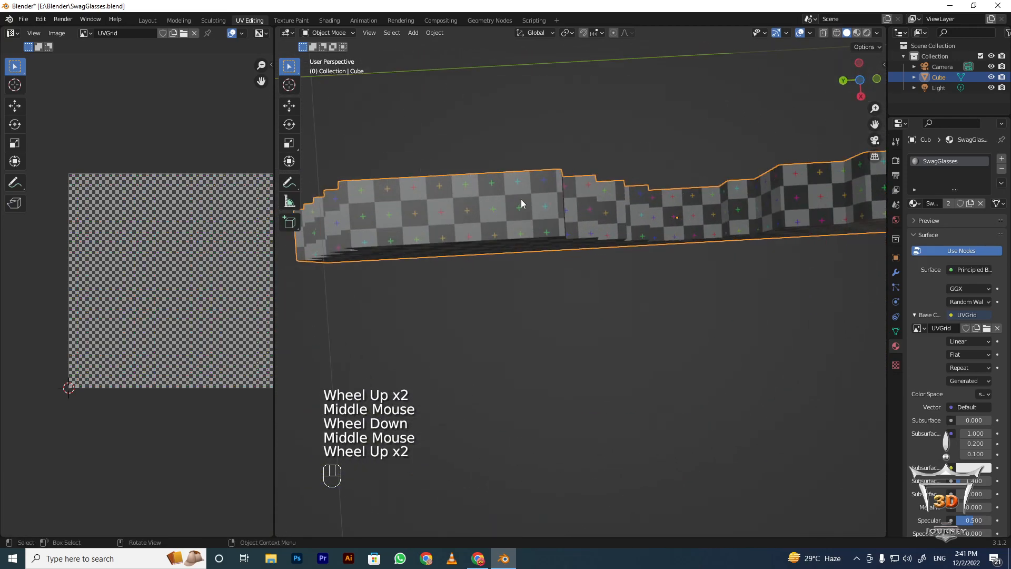
pyautogui.moveTo(530, 220); pyautogui.dragTo(532, 344, button='middle')
pyautogui.scroll(1, 630, 264)
pyautogui.scroll(1, 613, 284)
pyautogui.moveTo(533, 344); pyautogui.dragTo(402, 369, button='middle')
pyautogui.keyDown('shift'); pyautogui.moveTo(579, 401); pyautogui.dragTo(503, 435, button='middle'); pyautogui.keyUp('shift')
pyautogui.moveTo(502, 435); pyautogui.dragTo(438, 403, button='middle')
pyautogui.scroll(-1, 438, 402)
pyautogui.keyDown('shift'); pyautogui.moveTo(548, 317); pyautogui.dragTo(575, 280, button='middle'); pyautogui.keyUp('shift')
pyautogui.scroll(1, 595, 300)
pyautogui.scroll(1, 587, 279)
# Compare the checker pattern with the seams along the corner where the top strip meets the large face
pyautogui.press('Tab')
pyautogui.hotkey('alt', 'a')
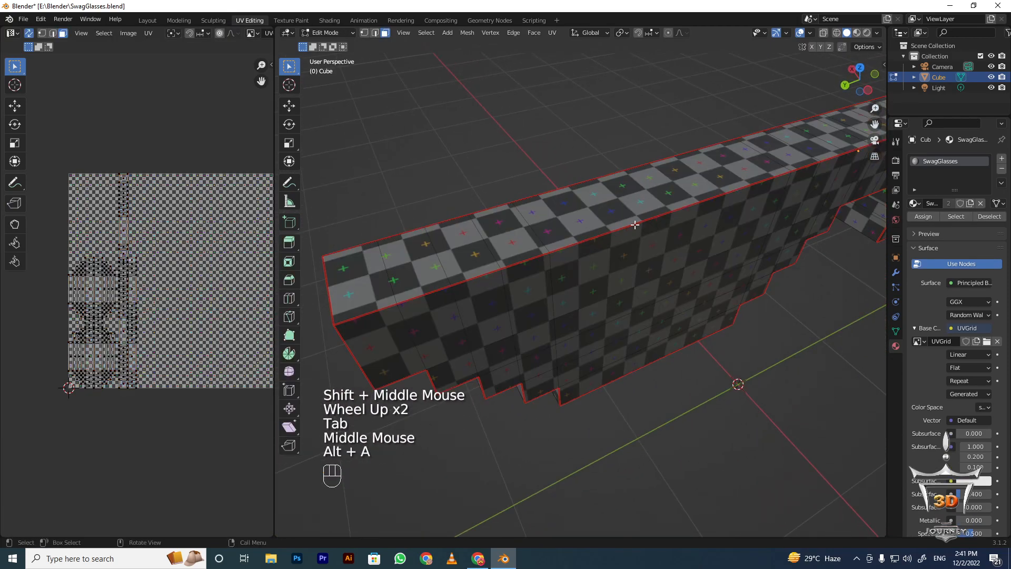
pyautogui.scroll(-2, 505, 316)
pyautogui.moveTo(472, 282); pyautogui.dragTo(582, 304, button='middle')
pyautogui.scroll(1, 585, 295)
pyautogui.scroll(3, 558, 293)
pyautogui.press('Tab')
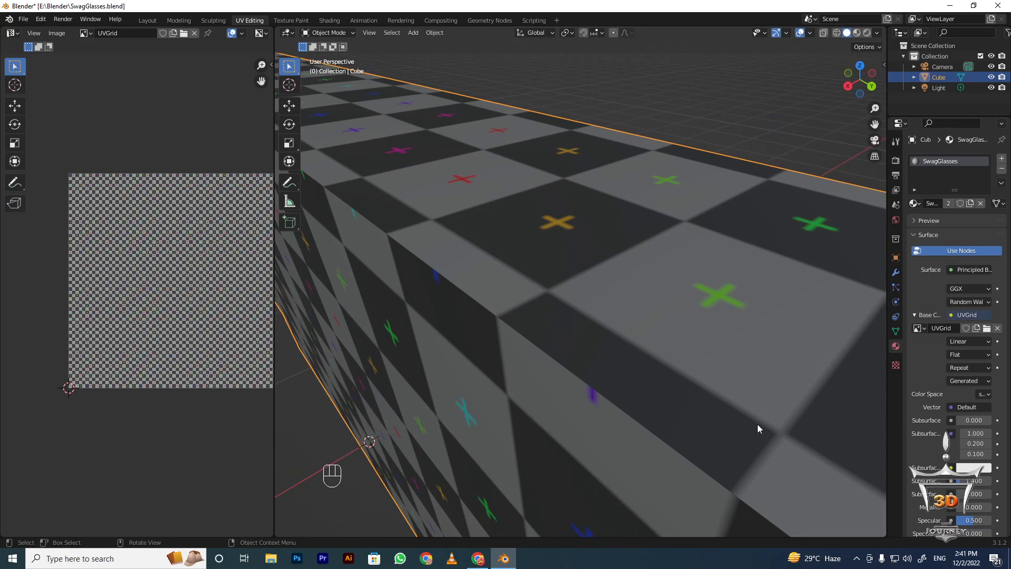
pyautogui.keyDown('shift'); pyautogui.moveTo(580, 329); pyautogui.dragTo(579, 284, button='middle'); pyautogui.keyUp('shift')
pyautogui.moveTo(580, 284); pyautogui.dragTo(580, 235, button='middle')
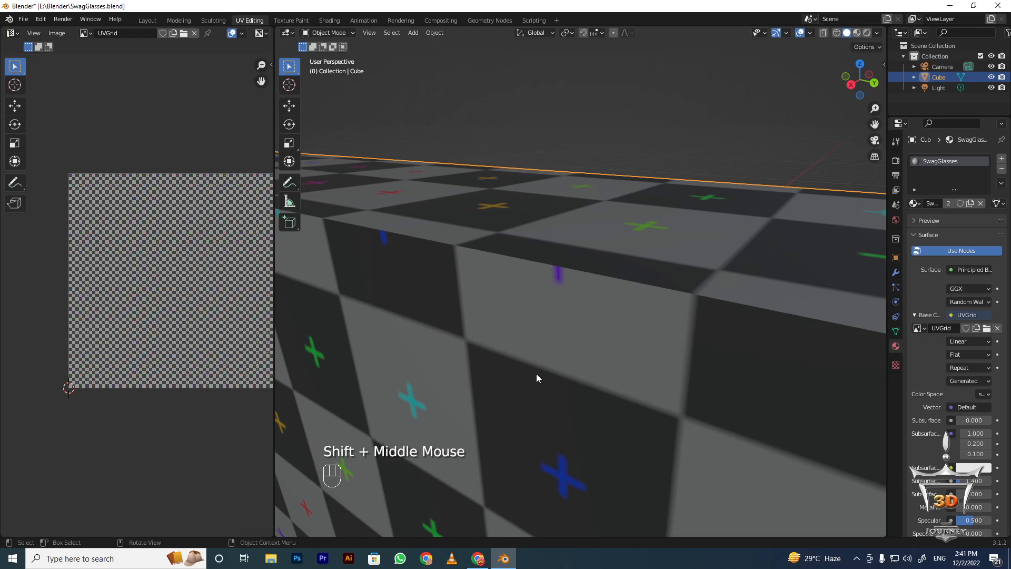
pyautogui.scroll(-2, 535, 395)
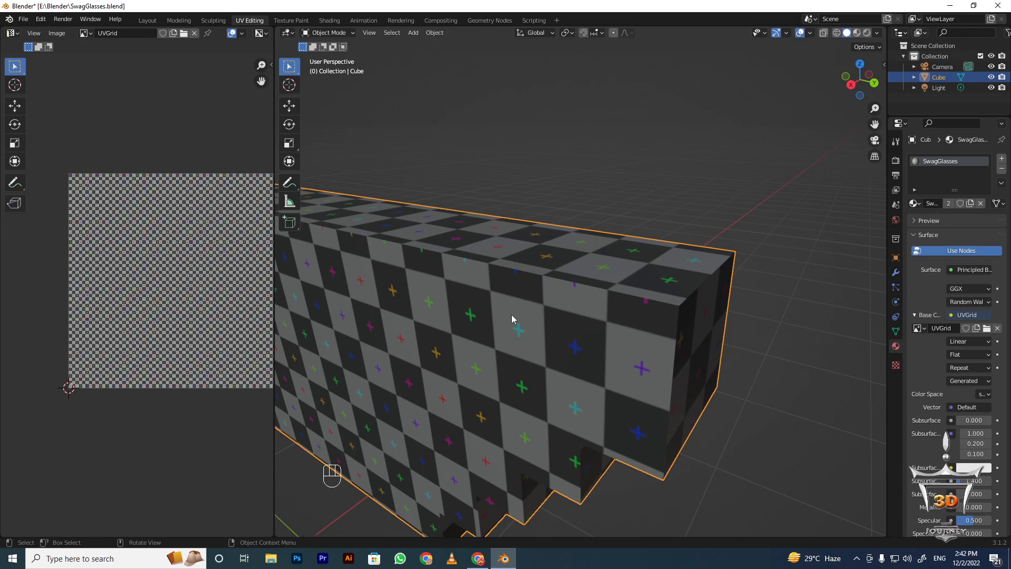
pyautogui.press('Tab')
pyautogui.scroll(1, 616, 412)
pyautogui.moveTo(536, 300); pyautogui.dragTo(843, 325, button='middle')
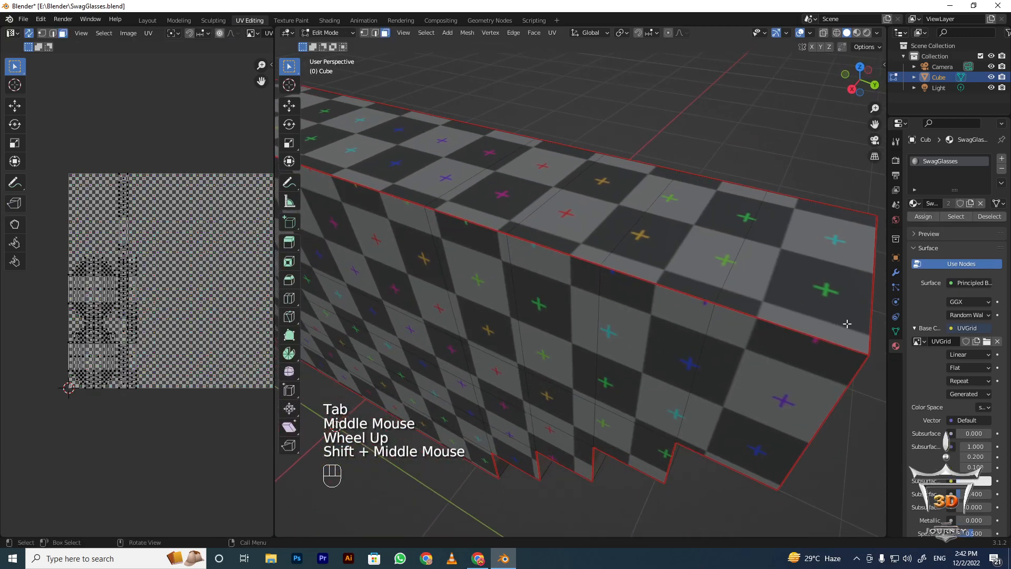
pyautogui.press('Tab')
pyautogui.scroll(-1, 634, 282)
pyautogui.scroll(1, 670, 254)
# Switch the material's base color image to the forest-camouflage-pattern texture
pyautogui.click(920, 330)
pyautogui.click(811, 350)
pyautogui.keyDown('shift'); pyautogui.moveTo(802, 336); pyautogui.dragTo(631, 314, button='middle'); pyautogui.keyUp('shift')
pyautogui.scroll(2, 606, 279)
pyautogui.scroll(-1, 605, 279)
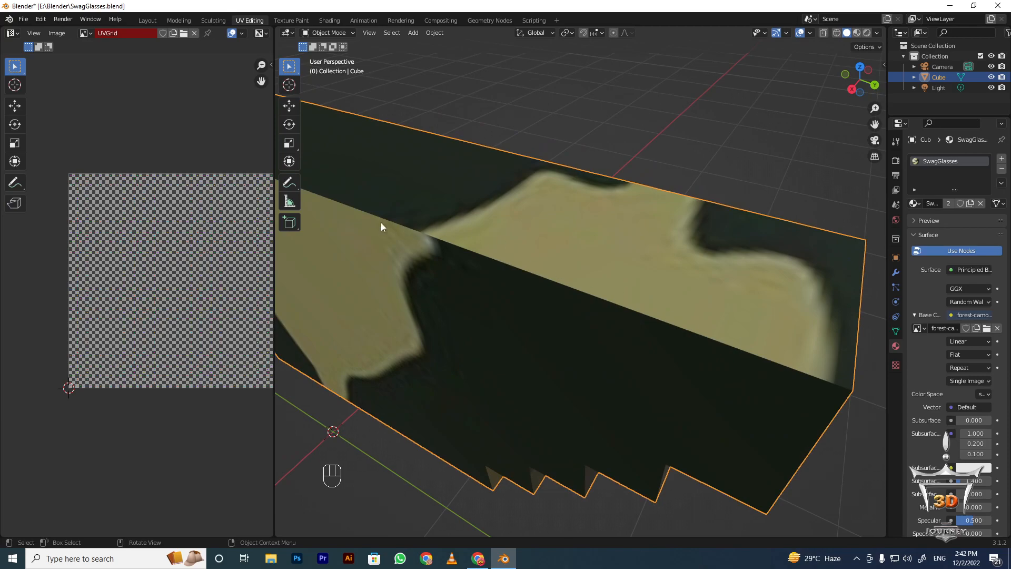
# Examine how the camouflage texture runs across the faces and seams of the glasses
pyautogui.scroll(-2, 499, 277)
pyautogui.scroll(-1, 581, 241)
pyautogui.moveTo(499, 276); pyautogui.dragTo(505, 245, button='middle')
pyautogui.keyDown('shift'); pyautogui.scroll(-1, 688, 190); pyautogui.keyUp('shift')
pyautogui.scroll(-1, 688, 191)
pyautogui.scroll(-1, 687, 191)
pyautogui.scroll(-1, 577, 232)
pyautogui.scroll(2, 546, 241)
pyautogui.scroll(1, 651, 274)
# In edge select mode, select the vertical center edge above the nose bridge and mark it as a seam
pyautogui.press('Tab')
pyautogui.moveTo(651, 276); pyautogui.dragTo(656, 286, button='middle')
pyautogui.scroll(1, 657, 287)
pyautogui.hotkey('alt', 'a')
pyautogui.scroll(1, 609, 273)
pyautogui.press('2')
pyautogui.keyDown('alt'); pyautogui.keyDown('shift'); pyautogui.click(606, 266); pyautogui.keyUp('shift'); pyautogui.keyUp('alt')
pyautogui.keyDown('shift'); pyautogui.moveTo(606, 266); pyautogui.dragTo(549, 275, button='middle'); pyautogui.keyUp('shift')
pyautogui.scroll(1, 548, 274)
pyautogui.hotkey('ctrl', 'e')
pyautogui.click(548, 274)
pyautogui.press('Tab')
pyautogui.press('Tab')
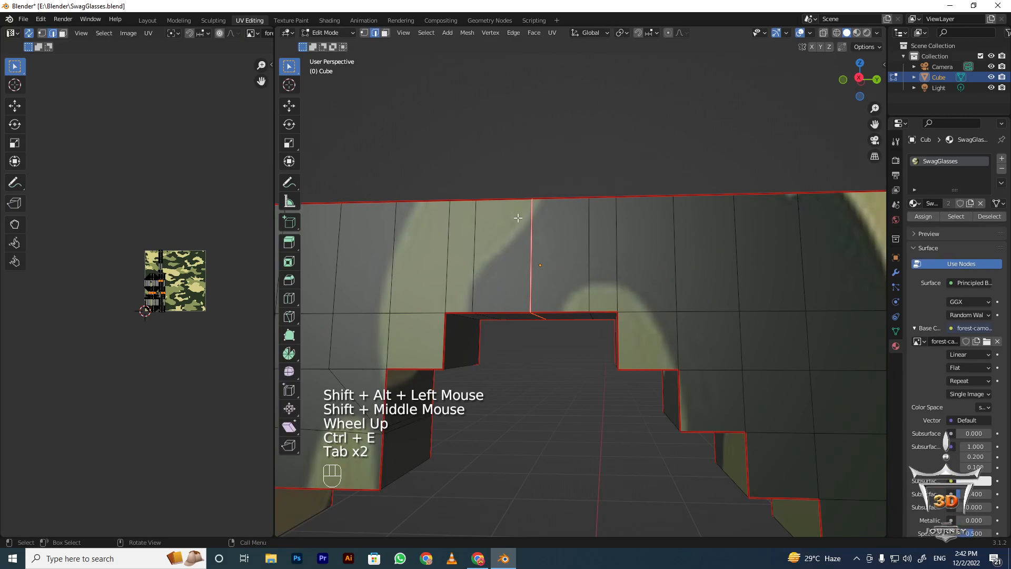
# Unwrap the whole mesh again and check the camouflage texture at the center seam in object mode
pyautogui.hotkey('alt', 'a')
pyautogui.press('a')
pyautogui.press('u')
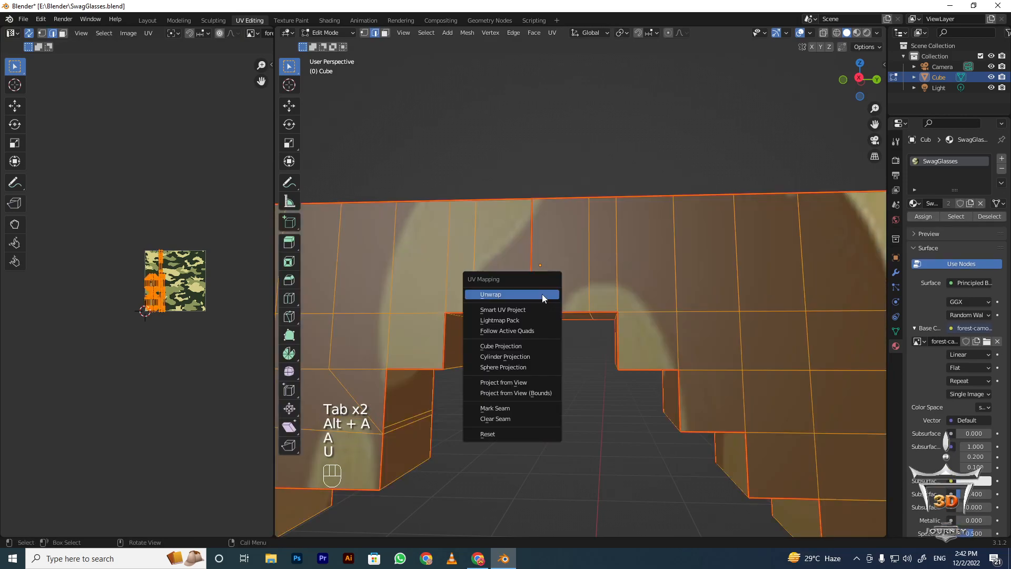
pyautogui.click(541, 293)
pyautogui.press('Tab')
pyautogui.scroll(-1, 550, 305)
pyautogui.moveTo(542, 294); pyautogui.dragTo(536, 247, button='middle')
pyautogui.scroll(2, 536, 247)
pyautogui.scroll(-4, 562, 261)
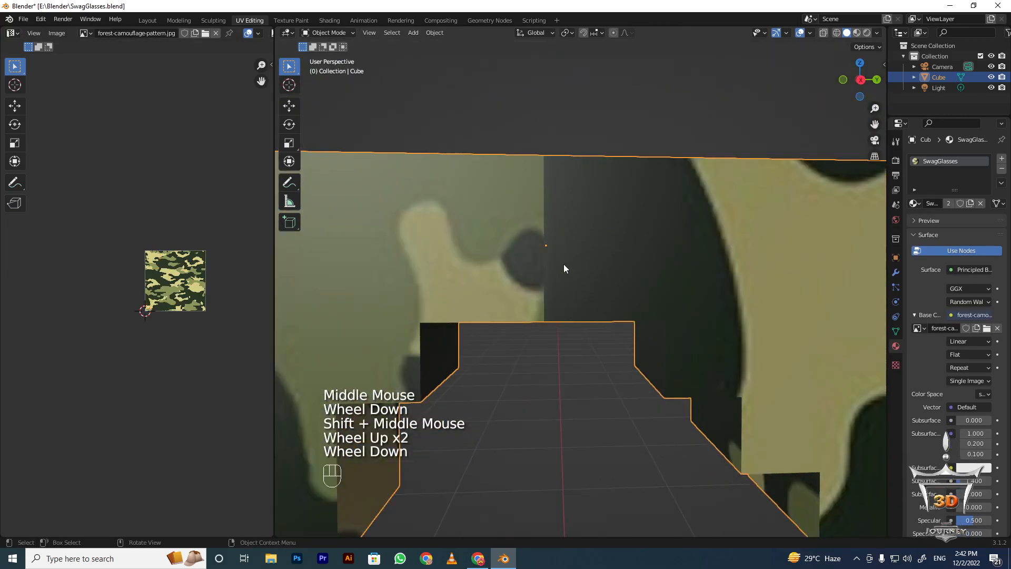
# Clear the seam from the vertical center edge loop above the nose bridge and return to object mode
pyautogui.moveTo(571, 278)
pyautogui.mouseDown(button='middle')
pyautogui.moveTo(601, 273)
pyautogui.moveTo(587, 289)
pyautogui.mouseUp(button='middle')
pyautogui.scroll(-1, 616, 323)
pyautogui.scroll(4, 620, 276)
pyautogui.keyDown('shift'); pyautogui.scroll(-1, 620, 276); pyautogui.keyUp('shift')
pyautogui.scroll(1, 442, 231)
pyautogui.keyDown('shift'); pyautogui.moveTo(442, 230); pyautogui.dragTo(634, 247, button='middle'); pyautogui.keyUp('shift')
pyautogui.scroll(-1, 444, 284)
pyautogui.press('Tab')
pyautogui.hotkey('alt', 'a')
pyautogui.scroll(2, 628, 285)
pyautogui.scroll(-2, 638, 210)
pyautogui.moveTo(639, 210); pyautogui.dragTo(544, 179, button='middle')
pyautogui.hotkey('alt', 'a')
pyautogui.keyDown('alt'); pyautogui.keyDown('shift'); pyautogui.click(608, 272); pyautogui.keyUp('shift'); pyautogui.keyUp('alt')
pyautogui.hotkey('ctrl', 'e')
pyautogui.click(545, 332)
pyautogui.hotkey('alt', 'a')
pyautogui.press('Tab')
pyautogui.scroll(1, 805, 220)
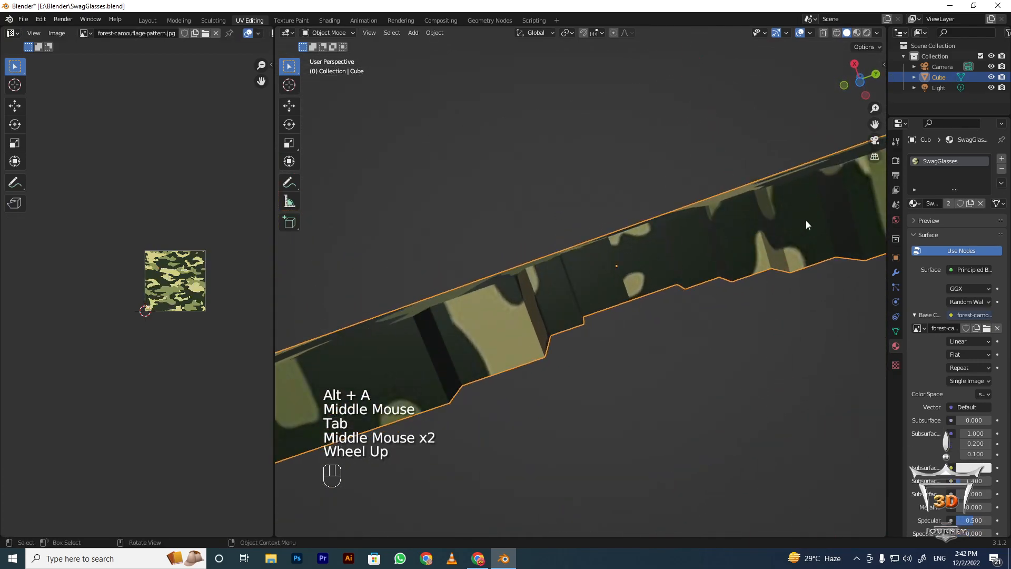
# Add one lengthwise loop cut through the middle of the frame's thickness and mark it as a seam
pyautogui.press('Tab')
pyautogui.hotkey('alt', 'a')
pyautogui.hotkey('ctrl', 'r')
pyautogui.click(654, 263)
pyautogui.hotkey('ctrl', 'e')
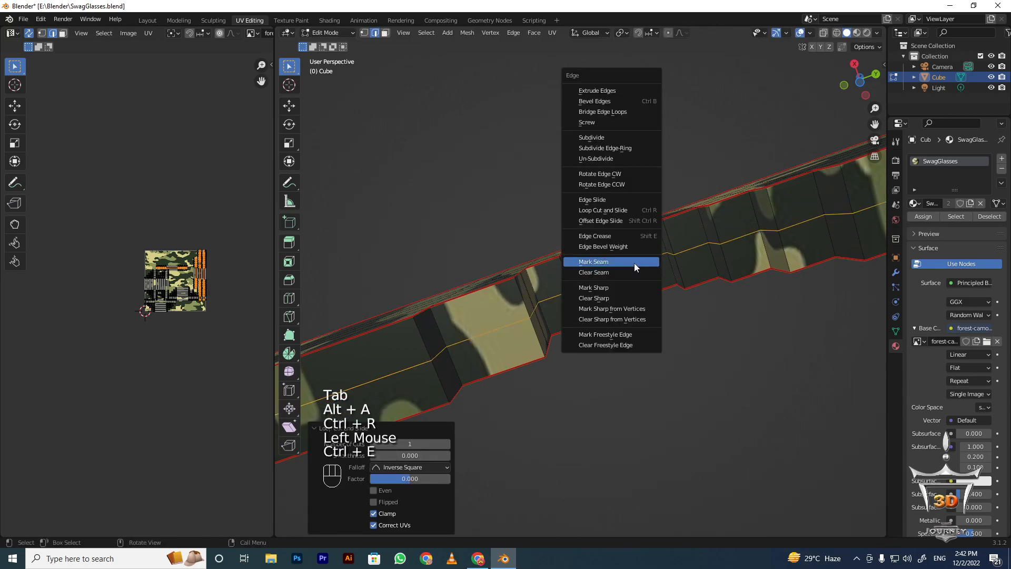
pyautogui.click(634, 263)
pyautogui.hotkey('alt', 'a')
pyautogui.moveTo(634, 266); pyautogui.dragTo(634, 281, button='middle')
pyautogui.scroll(-1, 635, 281)
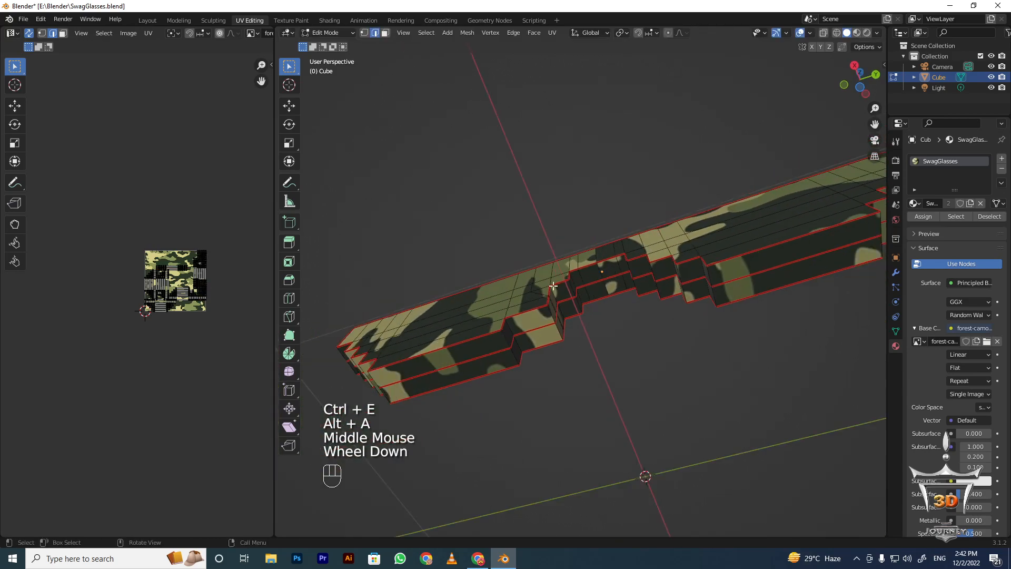
# Examine the lengthwise middle seam and the camouflage texture along the top of the glasses
pyautogui.moveTo(560, 291); pyautogui.dragTo(713, 260, button='middle')
pyautogui.scroll(1, 714, 260)
pyautogui.moveTo(631, 283); pyautogui.dragTo(535, 250, button='middle')
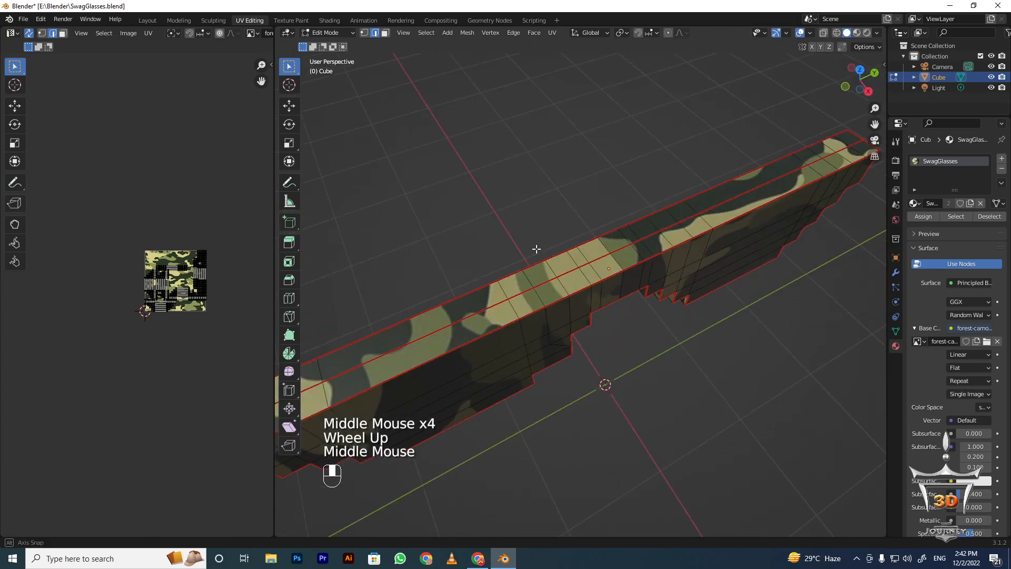
pyautogui.scroll(-1, 596, 276)
pyautogui.press('Tab')
pyautogui.scroll(-1, 559, 254)
pyautogui.moveTo(595, 276); pyautogui.dragTo(567, 284, button='middle')
pyautogui.scroll(-1, 570, 254)
pyautogui.scroll(1, 560, 249)
pyautogui.scroll(-3, 616, 303)
pyautogui.moveTo(655, 289); pyautogui.dragTo(587, 302, button='middle')
pyautogui.scroll(4, 646, 185)
# Dissolve the lengthwise edge loop in the middle of the frame's thickness
pyautogui.press('Tab')
pyautogui.scroll(2, 587, 302)
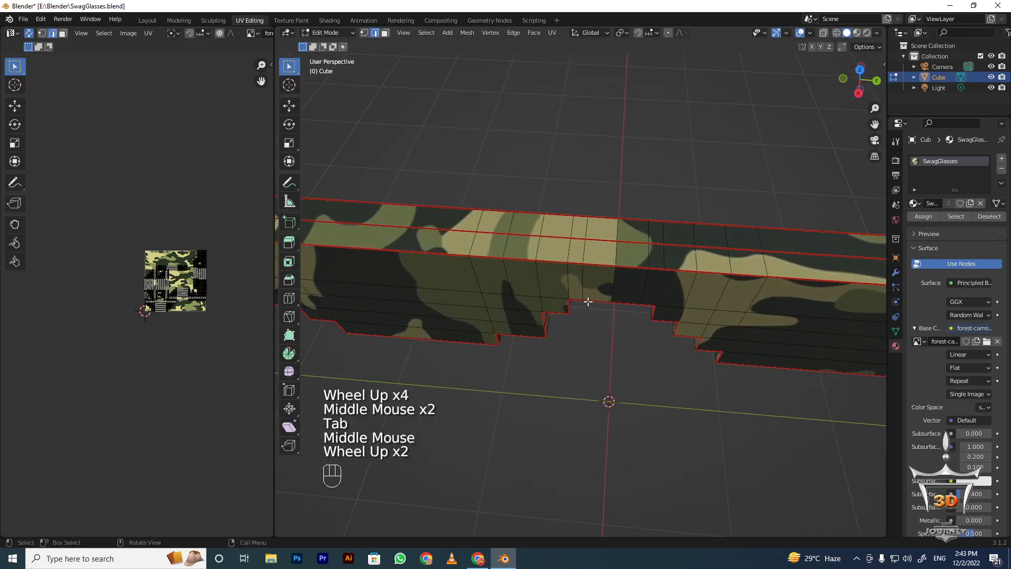
pyautogui.keyDown('alt'); pyautogui.keyDown('shift'); pyautogui.click(594, 248); pyautogui.keyUp('shift'); pyautogui.keyUp('alt')
pyautogui.hotkey('ctrl', 'x')
pyautogui.press('Tab')
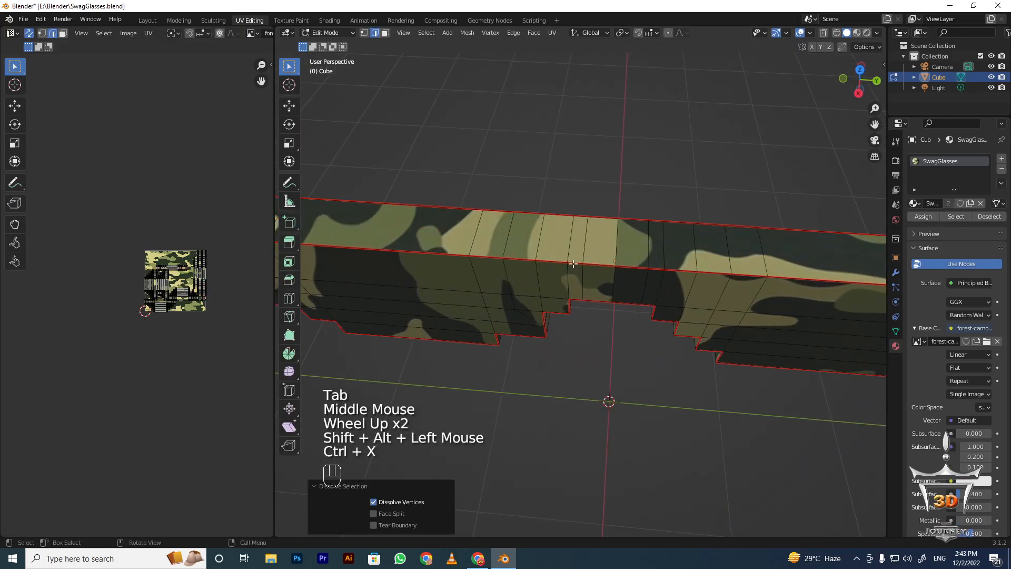
# Select the whole mesh and unwrap it again along the remaining seams
pyautogui.press('Tab')
pyautogui.scroll(-1, 569, 210)
pyautogui.press('a')
pyautogui.press('u')
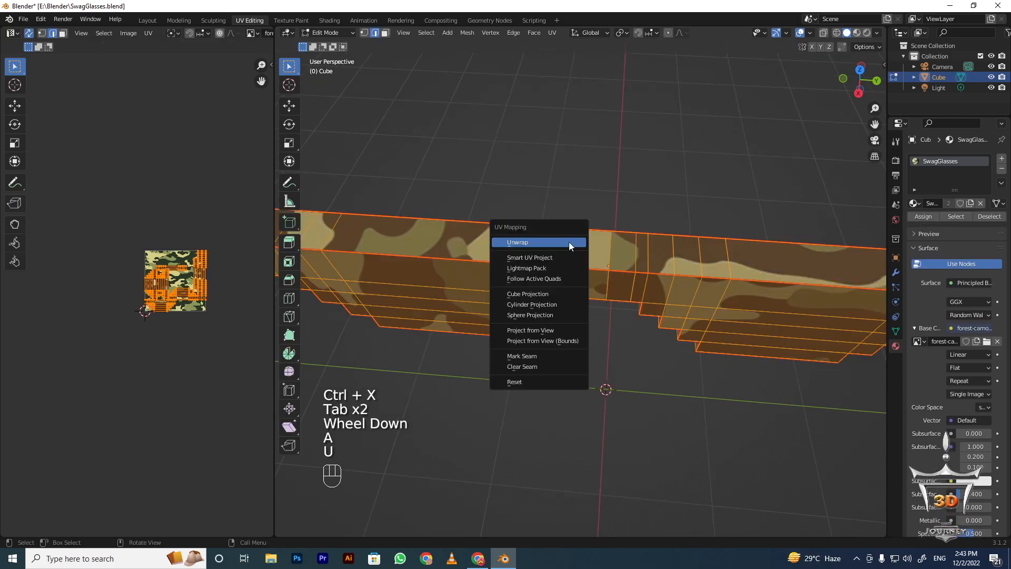
pyautogui.click(570, 242)
pyautogui.press('Tab')
pyautogui.scroll(-1, 583, 254)
# Examine the unwrapped camouflage texture on the end, top and stepped edges of the glasses
pyautogui.moveTo(572, 247); pyautogui.dragTo(595, 248, button='middle')
pyautogui.moveTo(595, 248); pyautogui.dragTo(769, 270, button='middle')
pyautogui.press('Tab')
pyautogui.scroll(1, 658, 308)
pyautogui.scroll(2, 646, 222)
pyautogui.press('Tab')
pyautogui.press('Tab')
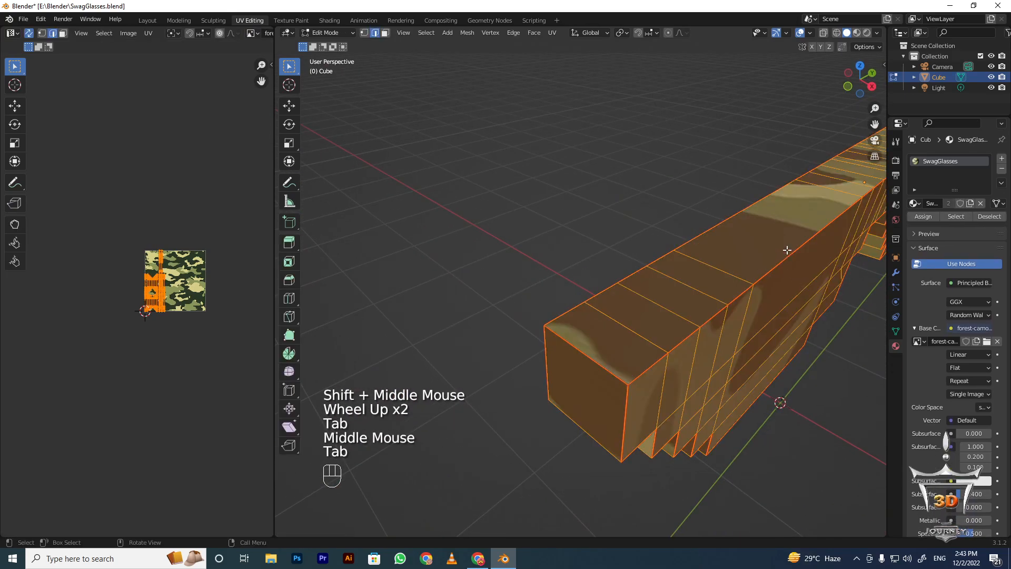
pyautogui.scroll(1, 614, 440)
pyautogui.moveTo(615, 440); pyautogui.dragTo(318, 323, button='middle')
pyautogui.scroll(-1, 614, 345)
pyautogui.moveTo(573, 330); pyautogui.dragTo(619, 265, button='middle')
pyautogui.moveTo(460, 286); pyautogui.dragTo(613, 303, button='middle')
pyautogui.scroll(-1, 497, 342)
pyautogui.scroll(-1, 624, 334)
pyautogui.press('Tab')
pyautogui.scroll(-1, 519, 342)
pyautogui.scroll(2, 605, 346)
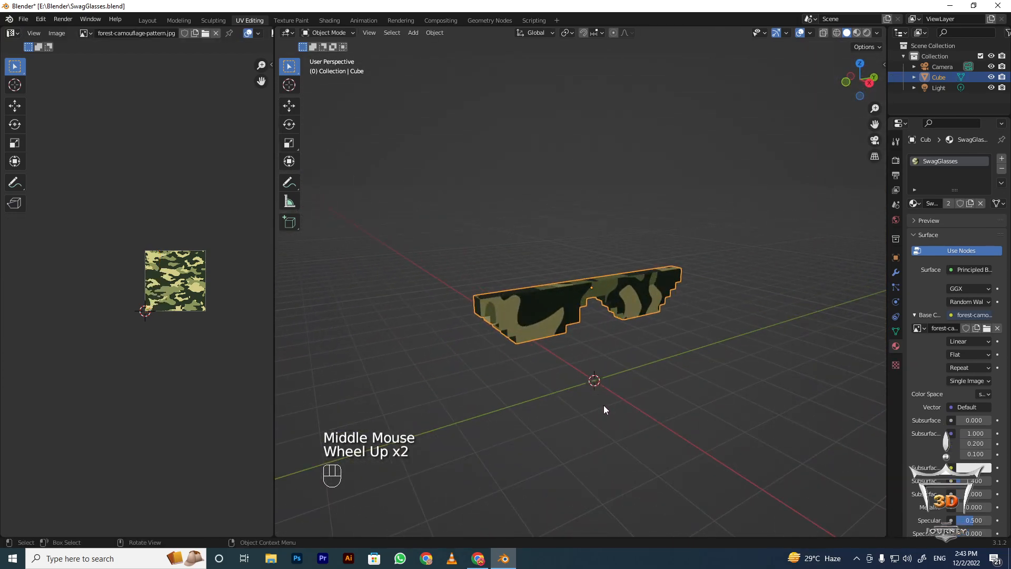
# Examine how the camouflage pattern runs across both lenses and the nose bridge, ending in object mode
pyautogui.press('Tab')
pyautogui.moveTo(629, 296); pyautogui.dragTo(483, 359, button='middle')
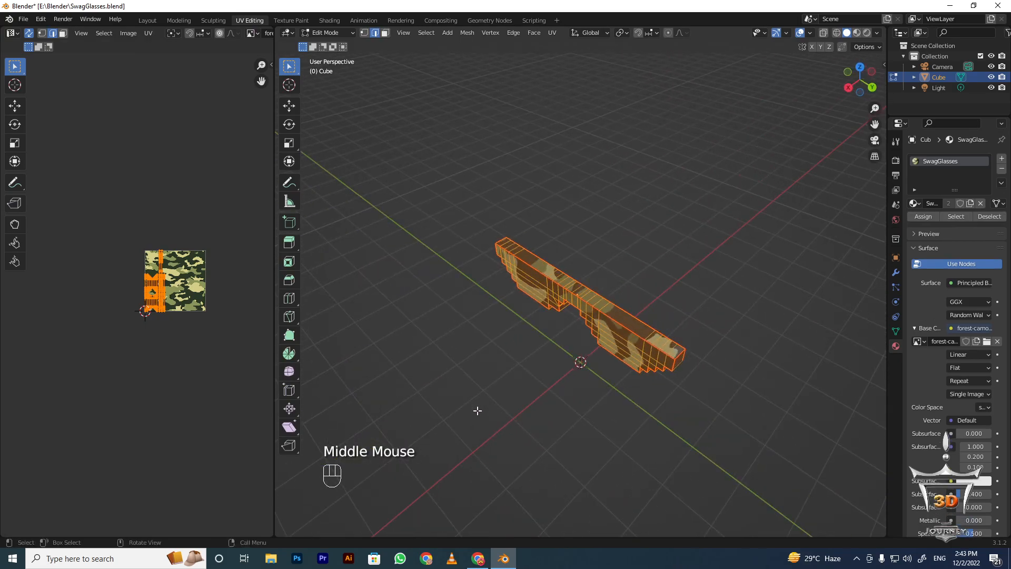
pyautogui.scroll(2, 549, 204)
pyautogui.moveTo(549, 204); pyautogui.dragTo(391, 296, button='middle')
pyautogui.scroll(-1, 724, 200)
pyautogui.scroll(2, 391, 296)
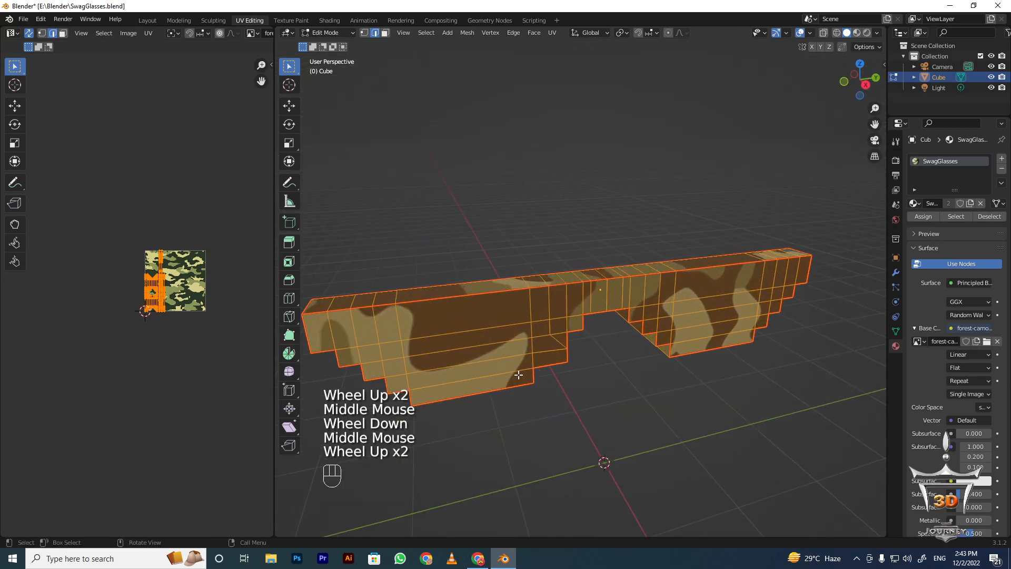
pyautogui.moveTo(692, 335); pyautogui.dragTo(636, 277, button='middle')
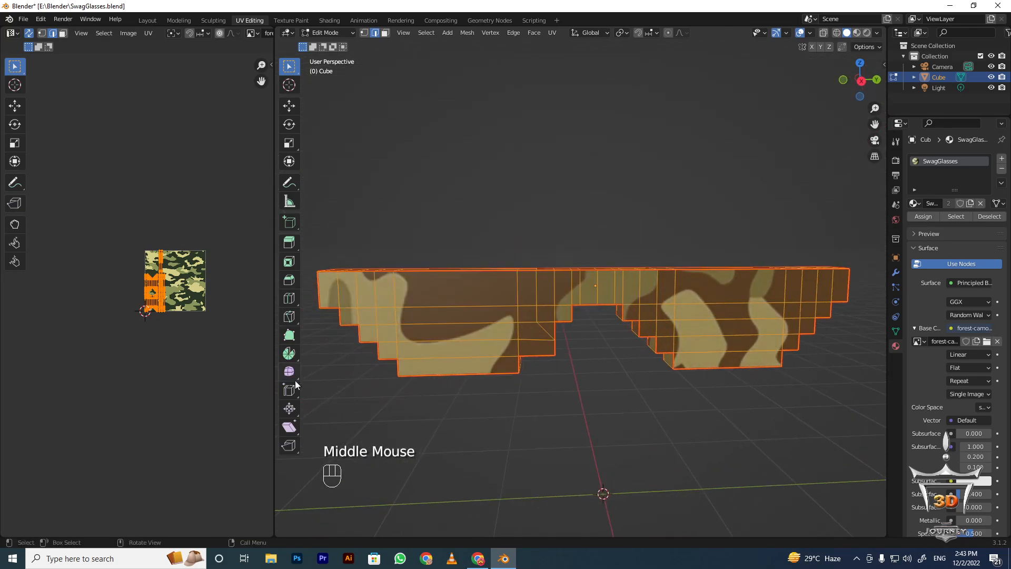
pyautogui.moveTo(790, 355); pyautogui.dragTo(769, 283, button='middle')
pyautogui.press('Tab')
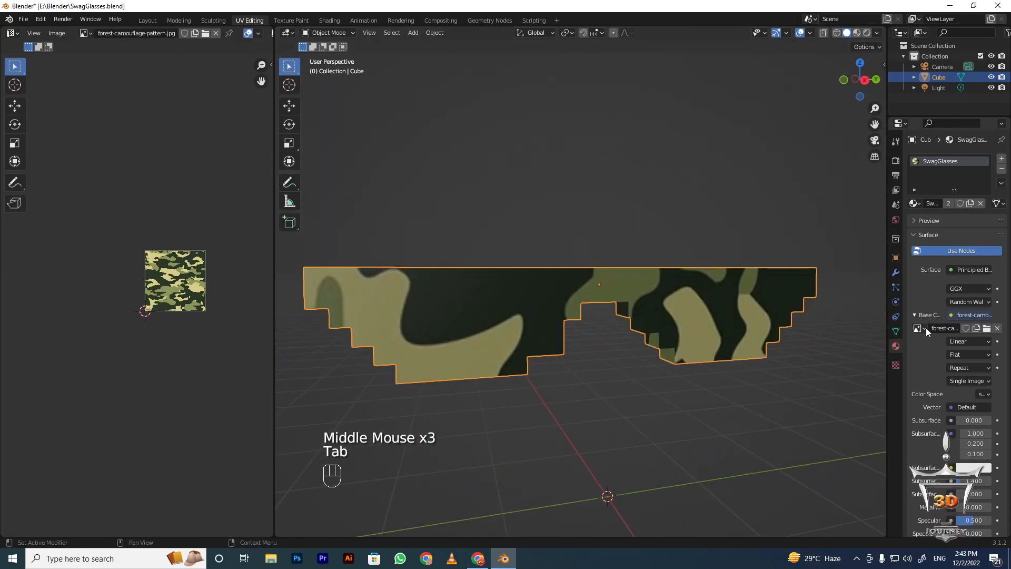
# Switch the material's base color image to UVGrid and return to edit mode with nothing selected
pyautogui.click(924, 328)
pyautogui.click(819, 358)
pyautogui.moveTo(660, 333); pyautogui.dragTo(590, 348, button='middle')
pyautogui.moveTo(590, 347); pyautogui.dragTo(664, 290, button='middle')
pyautogui.press('Tab')
pyautogui.keyDown('shift'); pyautogui.moveTo(664, 290); pyautogui.dragTo(689, 282, button='middle'); pyautogui.keyUp('shift')
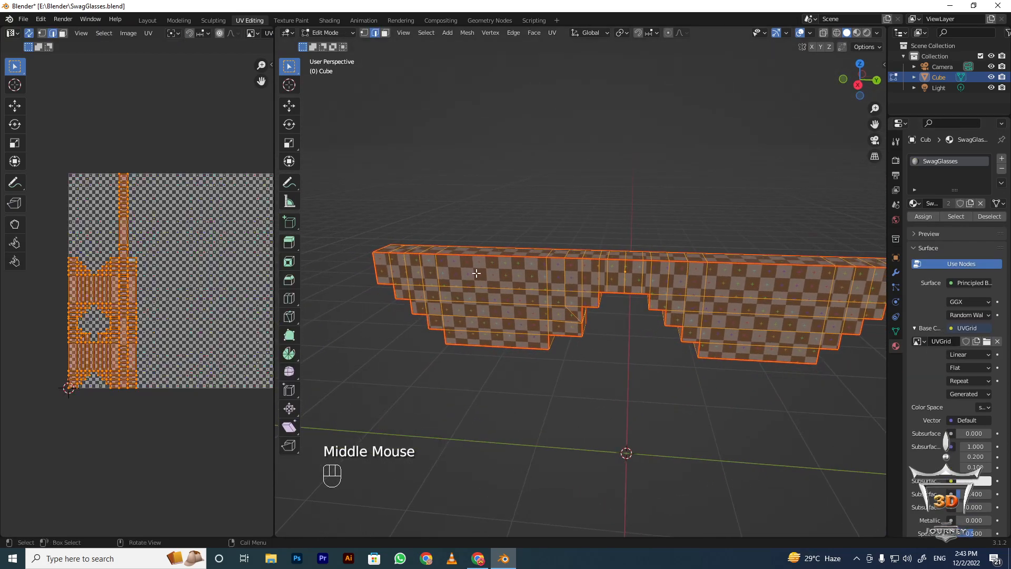
pyautogui.moveTo(469, 281); pyautogui.dragTo(425, 269, button='middle')
pyautogui.hotkey('alt', 'a')
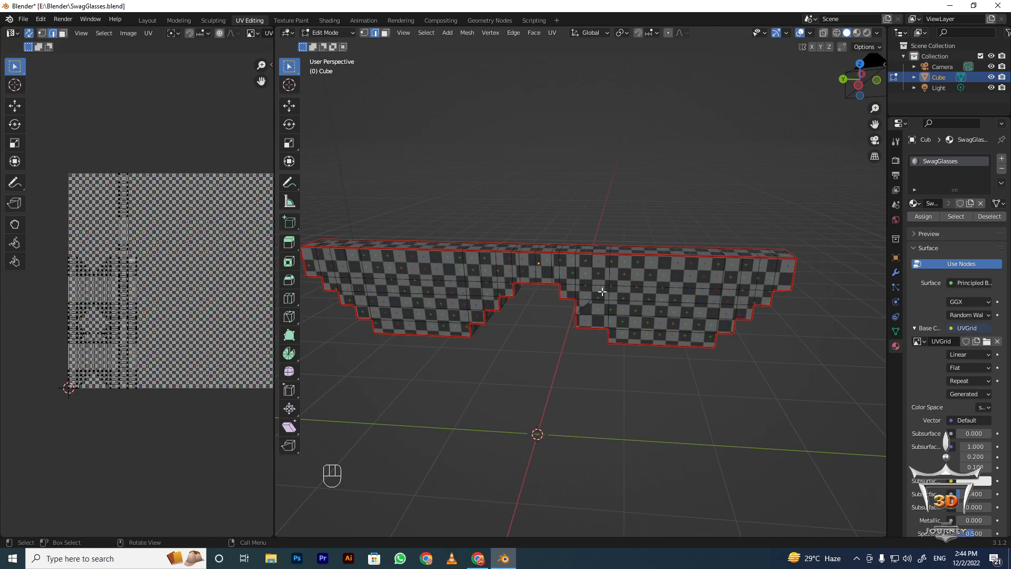
# Check the size and regularity of the UV grid squares on the top, front and nose bridge of the glasses
pyautogui.moveTo(713, 266); pyautogui.dragTo(738, 371, button='middle')
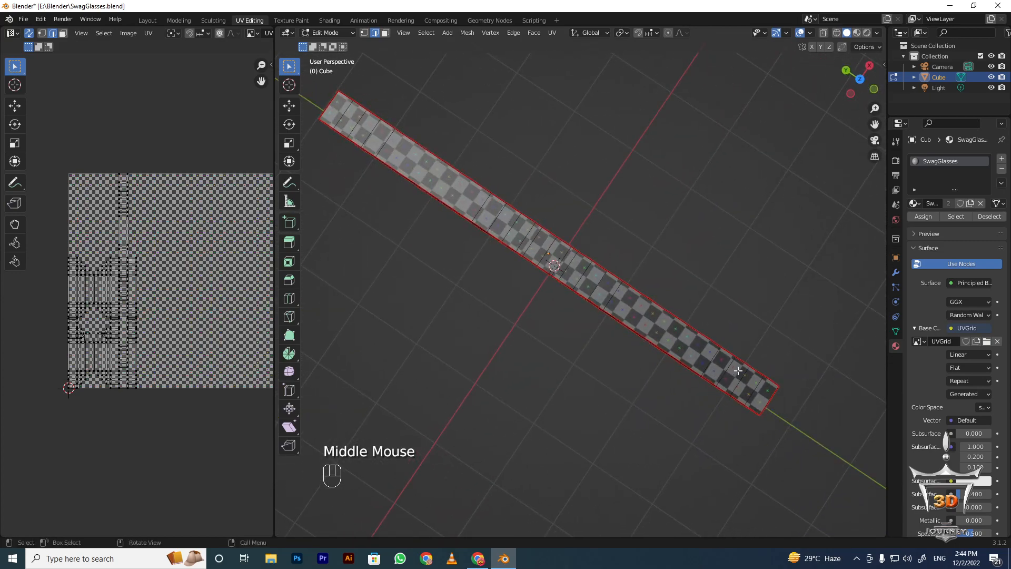
pyautogui.keyDown('shift'); pyautogui.moveTo(340, 113); pyautogui.dragTo(328, 103, button='middle'); pyautogui.keyUp('shift')
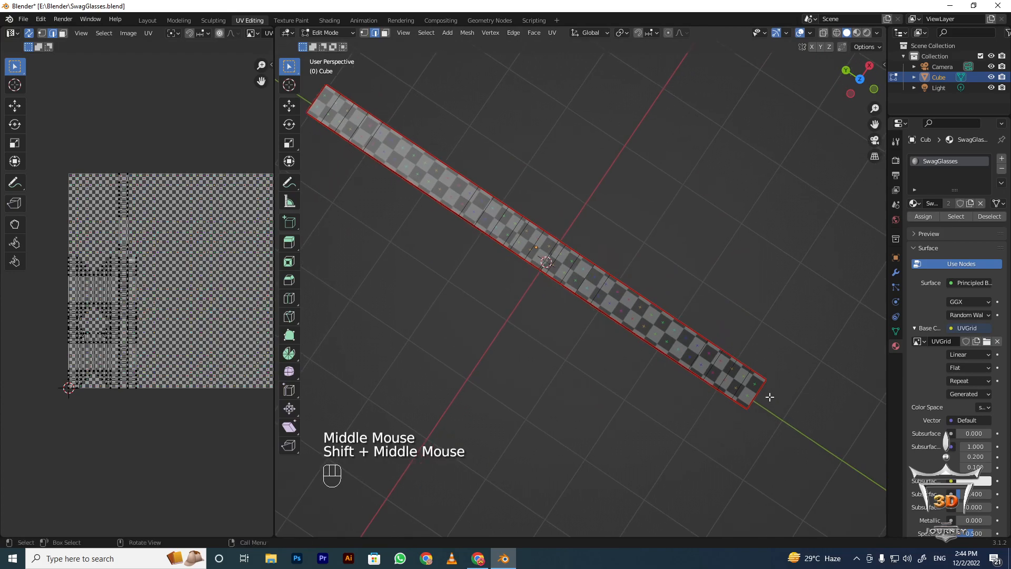
pyautogui.moveTo(718, 416); pyautogui.dragTo(622, 251, button='middle')
pyautogui.scroll(3, 622, 251)
pyautogui.scroll(-2, 605, 271)
pyautogui.scroll(2, 605, 271)
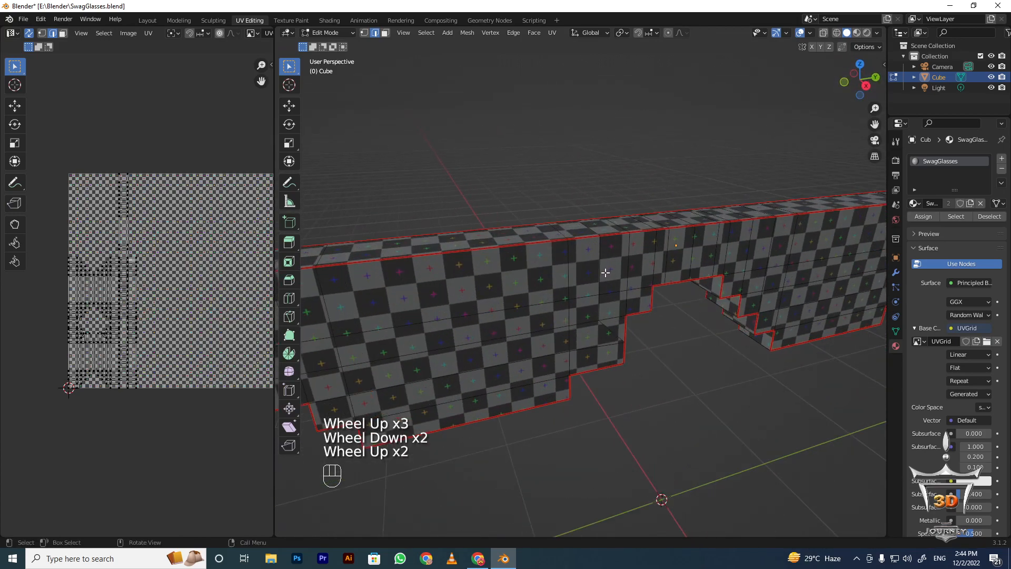
pyautogui.scroll(-1, 605, 272)
pyautogui.scroll(-2, 569, 309)
pyautogui.moveTo(589, 275); pyautogui.dragTo(608, 257, button='middle')
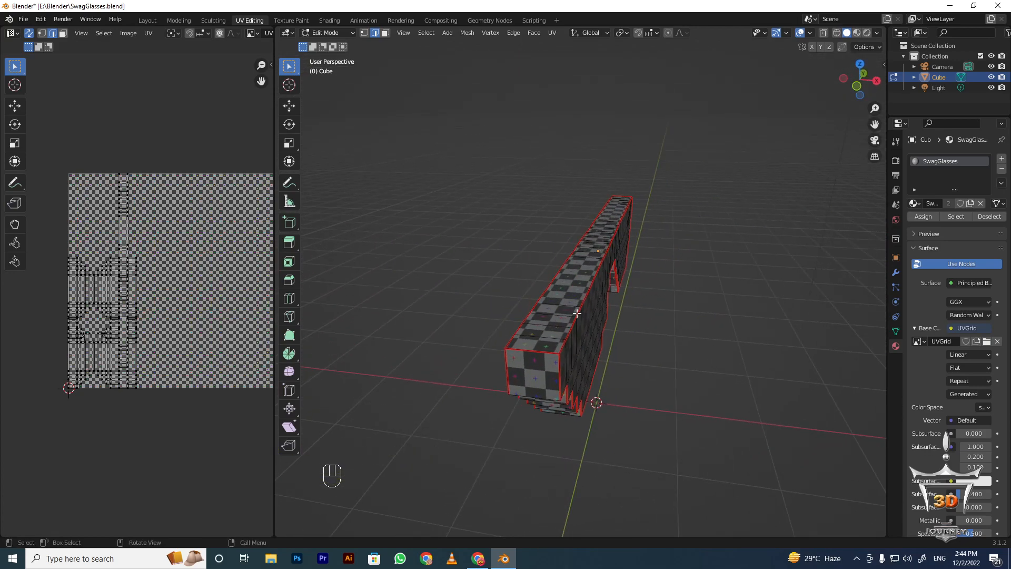
# Compare the UV layout with the checker squares on the glasses' end and top
pyautogui.scroll(-1, 98, 311)
pyautogui.scroll(3, 98, 311)
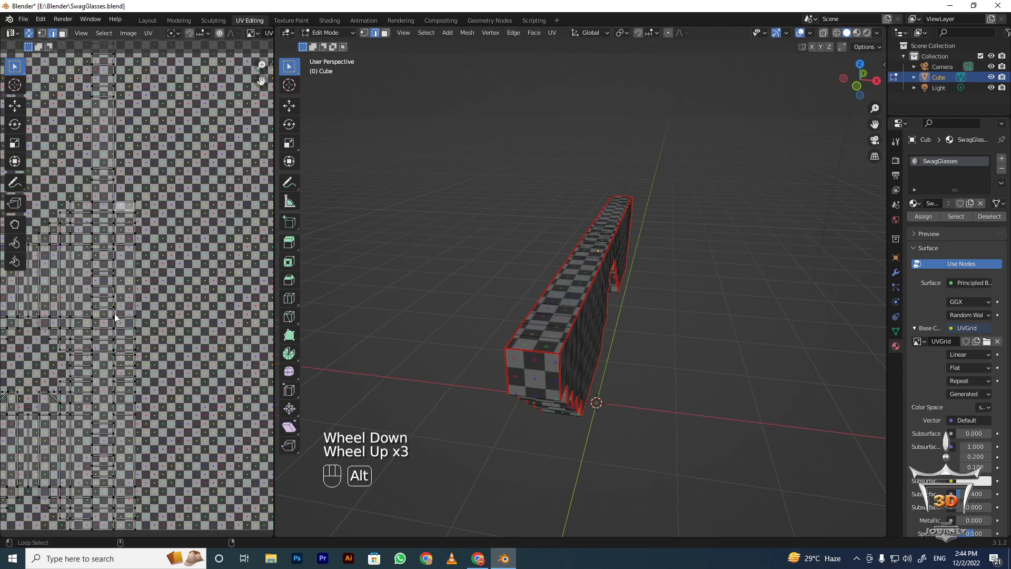
pyautogui.hotkey('alt', 'a')
pyautogui.keyDown('alt'); pyautogui.scroll(-1, 116, 311); pyautogui.keyUp('alt')
pyautogui.scroll(-2, 116, 312)
pyautogui.press('a')
pyautogui.moveTo(566, 299); pyautogui.dragTo(548, 318, button='middle')
pyautogui.scroll(-1, 549, 318)
pyautogui.scroll(-1, 129, 301)
pyautogui.hotkey('alt', 'a')
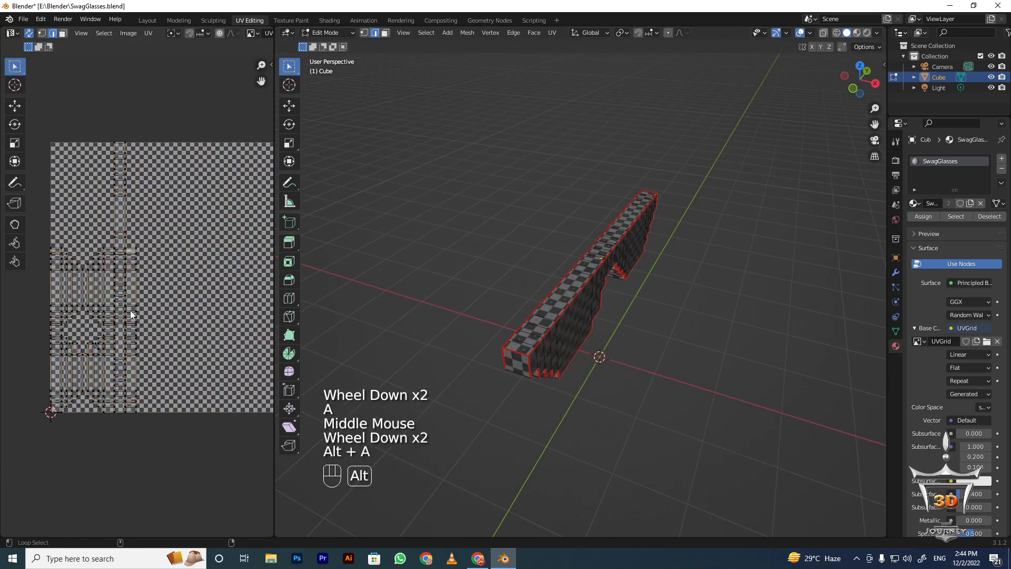
# In face select mode, move the top strip's UV island away from the others into the empty part of the grid
pyautogui.press('l')
pyautogui.press('g')
pyautogui.rightClick(134, 323)
pyautogui.press('3')
pyautogui.press('g')
pyautogui.click(271, 258)
pyautogui.scroll(-2, 129, 241)
pyautogui.keyDown('shift'); pyautogui.moveTo(128, 242); pyautogui.dragTo(75, 200, button='middle'); pyautogui.keyUp('shift')
pyautogui.scroll(2, 75, 200)
pyautogui.press('g')
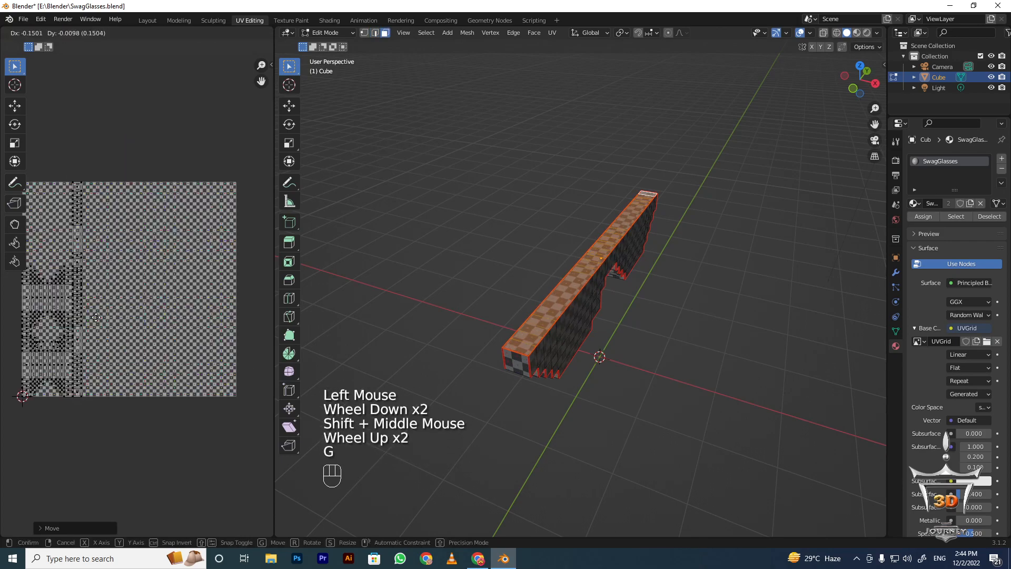
pyautogui.click(224, 313)
pyautogui.hotkey('alt', 'a')
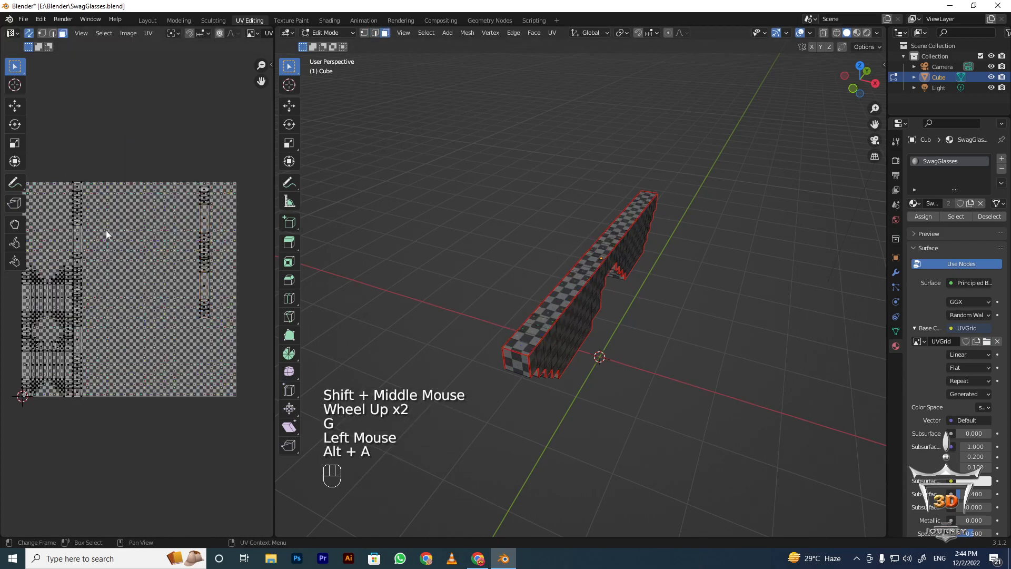
# Move a second UV island clear of the stacked layout and view the glasses from the front
pyautogui.press('l')
pyautogui.press('g')
pyautogui.click(158, 263)
pyautogui.moveTo(409, 316); pyautogui.dragTo(446, 230, button='middle')
pyautogui.moveTo(596, 310); pyautogui.dragTo(579, 242, button='middle')
# Undo the UV island moves
pyautogui.hotkey('ctrl', 'z')
pyautogui.hotkey('ctrl', 'z')
pyautogui.hotkey('ctrl', 'z')
pyautogui.hotkey('ctrl', 'z')
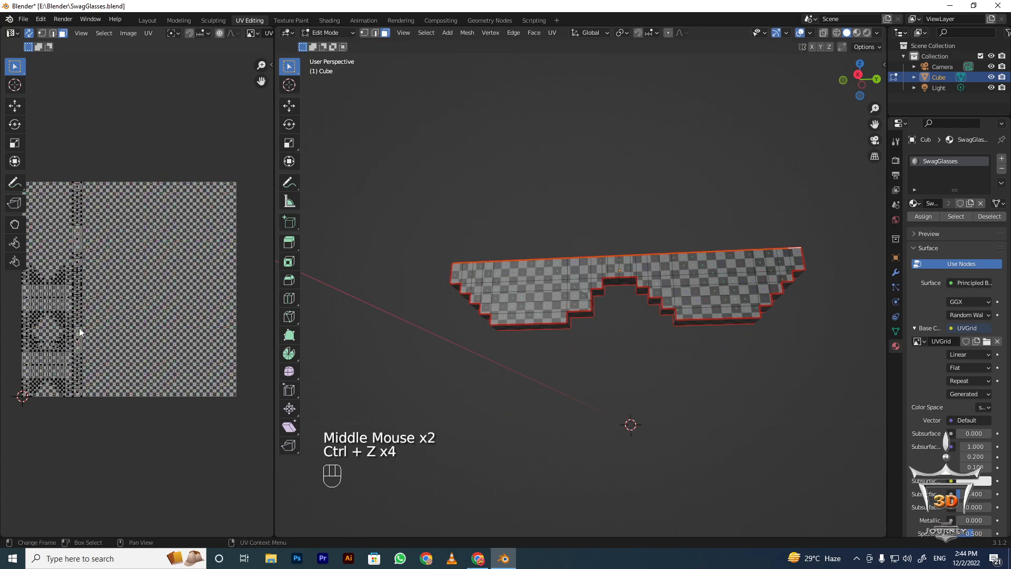
pyautogui.moveTo(78, 327); pyautogui.dragTo(100, 368, button='middle')
pyautogui.hotkey('ctrl', 'z')
# Select all UV islands to examine the complete layout, then clear the selection
pyautogui.scroll(-1, 115, 333)
pyautogui.scroll(1, 114, 311)
pyautogui.press('a')
pyautogui.scroll(1, 112, 273)
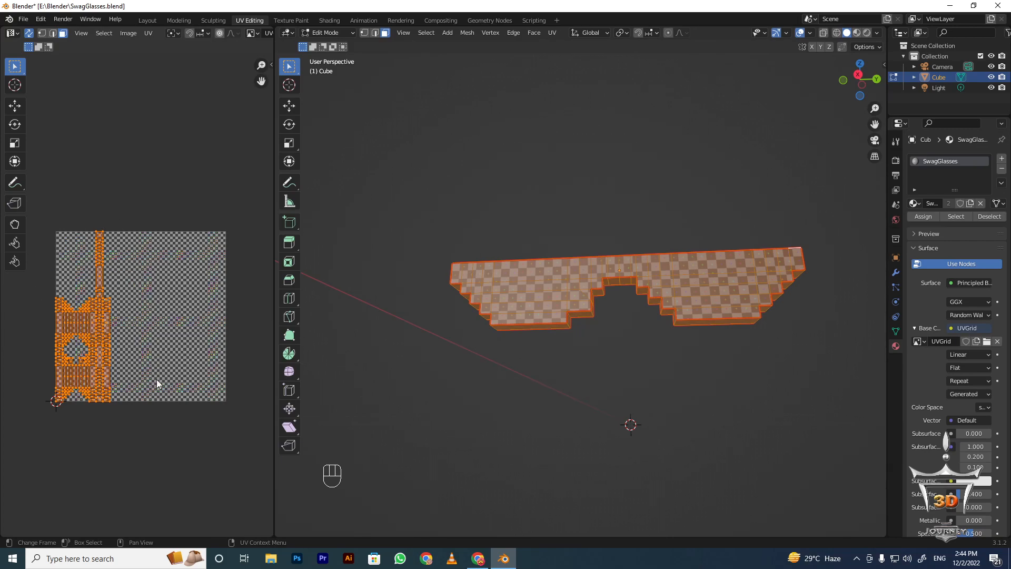
pyautogui.scroll(2, 172, 338)
pyautogui.keyDown('shift'); pyautogui.moveTo(172, 292); pyautogui.dragTo(210, 226, button='middle'); pyautogui.keyUp('shift')
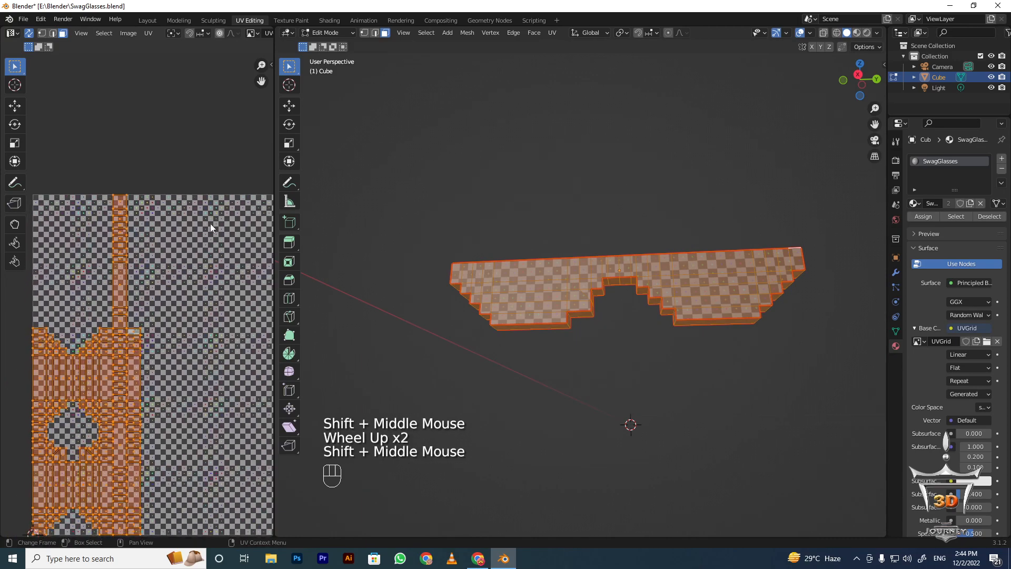
pyautogui.scroll(1, 153, 267)
pyautogui.hotkey('alt', 'a')
pyautogui.scroll(-1, 115, 232)
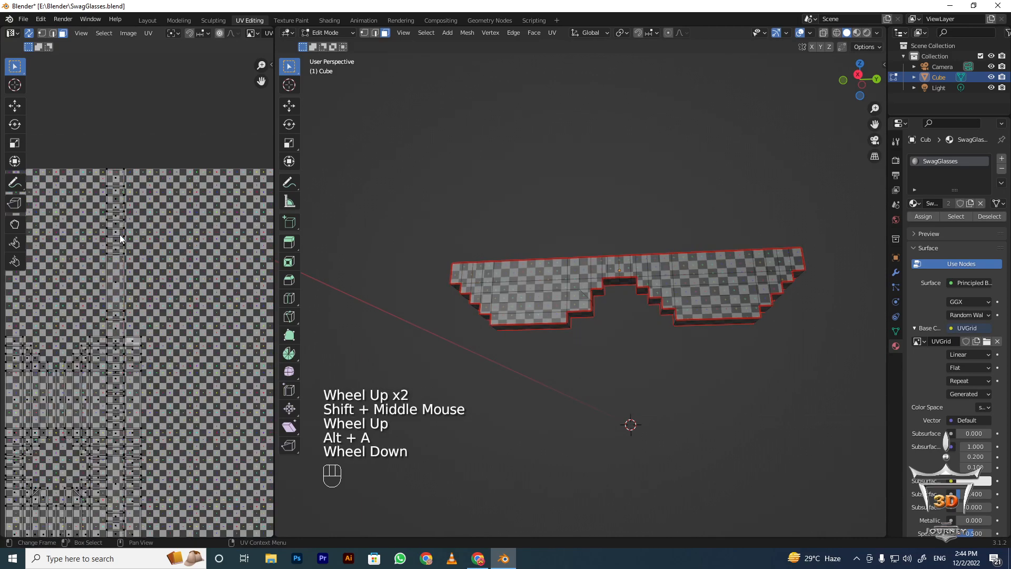
# Select the long strip UV island and examine its matching faces along the glasses' stepped underside
pyautogui.press('l')
pyautogui.scroll(-1, 125, 270)
pyautogui.scroll(2, 110, 245)
pyautogui.keyDown('shift'); pyautogui.moveTo(111, 245); pyautogui.dragTo(123, 247, button='middle'); pyautogui.keyUp('shift')
pyautogui.scroll(1, 121, 317)
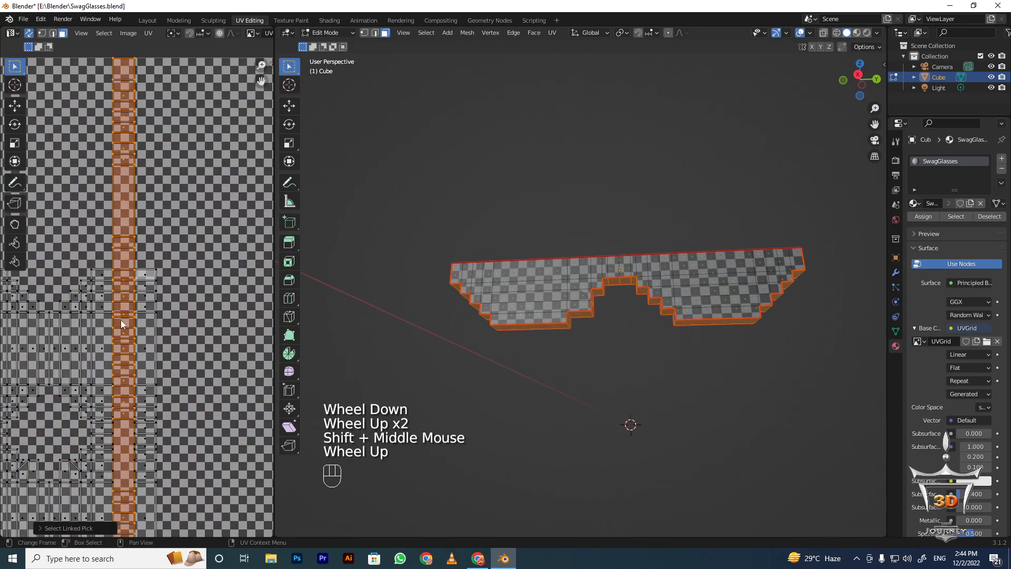
pyautogui.scroll(-1, 107, 339)
pyautogui.scroll(-1, 108, 339)
pyautogui.moveTo(526, 295); pyautogui.dragTo(550, 258, button='middle')
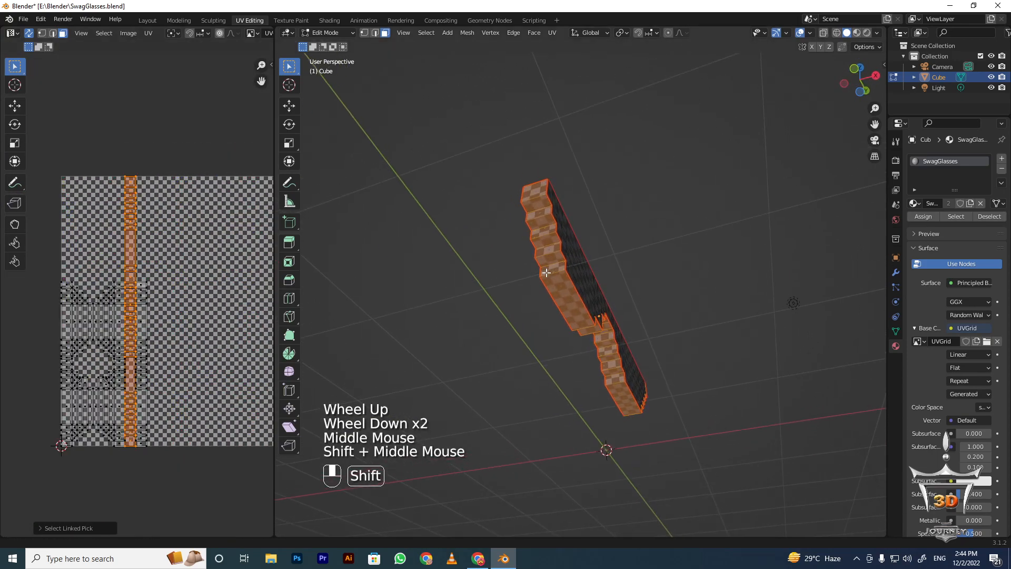
pyautogui.scroll(1, 550, 258)
# Move the glasses-shaped UV island into the empty part of the UV grid and scale it up to about 1.58
pyautogui.hotkey('alt', 'a')
pyautogui.press('l')
pyautogui.keyDown('shift'); pyautogui.moveTo(110, 331); pyautogui.dragTo(31, 332, button='middle'); pyautogui.keyUp('shift')
pyautogui.press('g')
pyautogui.click(194, 333)
pyautogui.press('s')
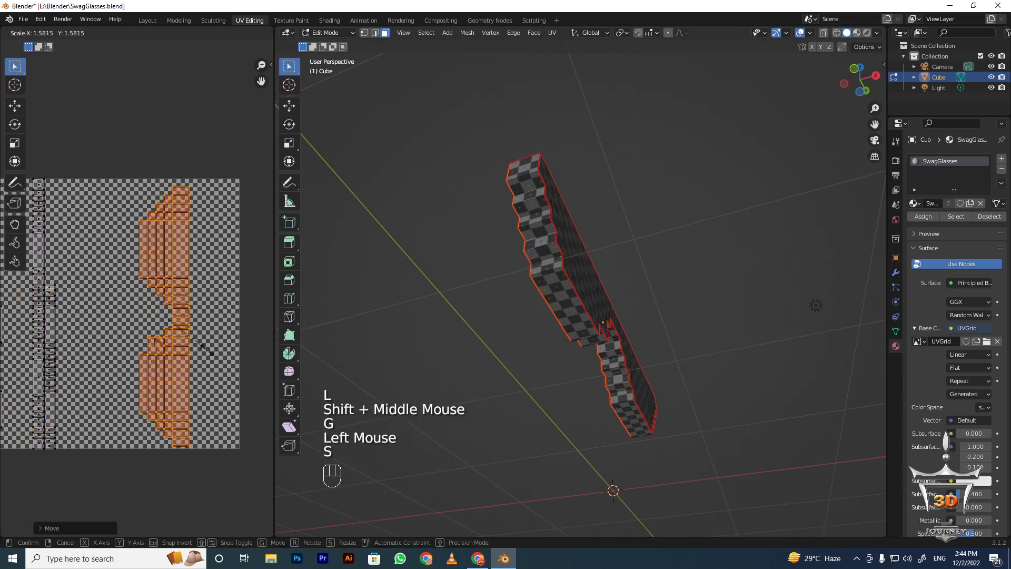
pyautogui.keyDown('shift'); pyautogui.click(220, 359); pyautogui.keyUp('shift')
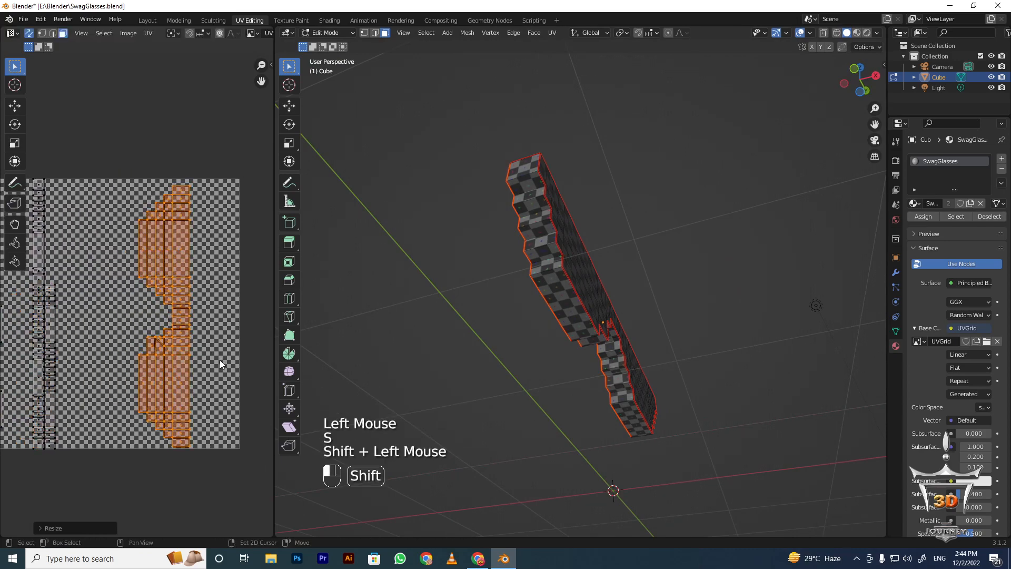
# Reposition the enlarged glasses-shaped UV island within the grid and check the checker pattern on the glasses' front in Object Mode
pyautogui.press('g')
pyautogui.keyDown('shift'); pyautogui.click(216, 359); pyautogui.keyUp('shift')
pyautogui.moveTo(473, 342); pyautogui.dragTo(589, 327, button='middle')
pyautogui.scroll(2, 712, 343)
pyautogui.scroll(2, 603, 291)
pyautogui.press('Tab')
pyautogui.scroll(-1, 603, 291)
pyautogui.scroll(1, 621, 289)
pyautogui.moveTo(590, 326)
pyautogui.mouseDown(button='middle')
pyautogui.moveTo(563, 363)
pyautogui.moveTo(597, 276)
pyautogui.moveTo(572, 383)
pyautogui.moveTo(592, 299)
pyautogui.moveTo(585, 311)
pyautogui.mouseUp(button='middle')
pyautogui.scroll(-2, 588, 356)
pyautogui.press('Tab')
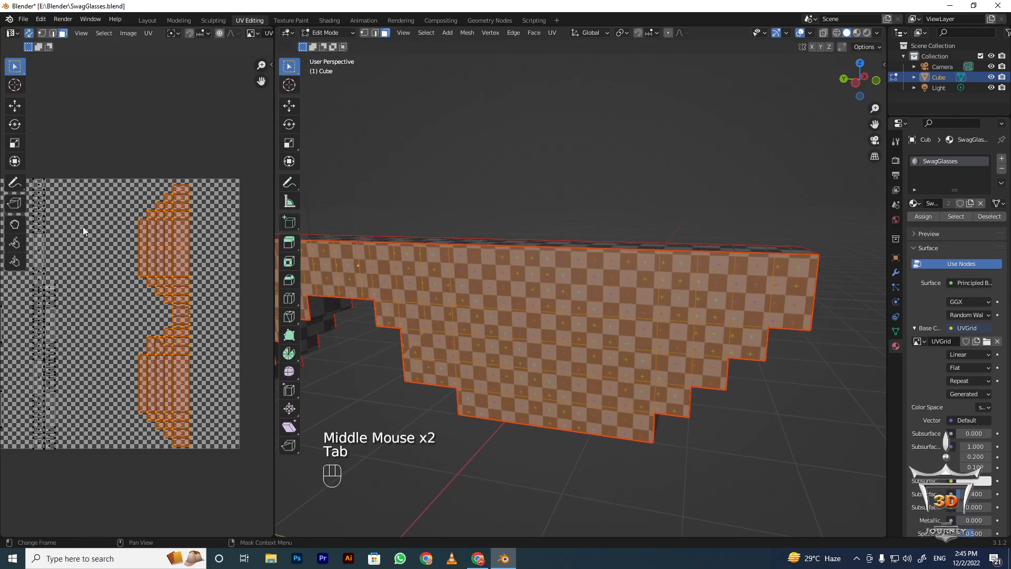
# Clear the UV selection, select the long strip island in face mode and examine its matching faces along the stepped underside
pyautogui.keyDown('shift'); pyautogui.moveTo(83, 228); pyautogui.dragTo(127, 251, button='middle'); pyautogui.keyUp('shift')
pyautogui.hotkey('alt', 'a')
pyautogui.press('3')
pyautogui.press('l')
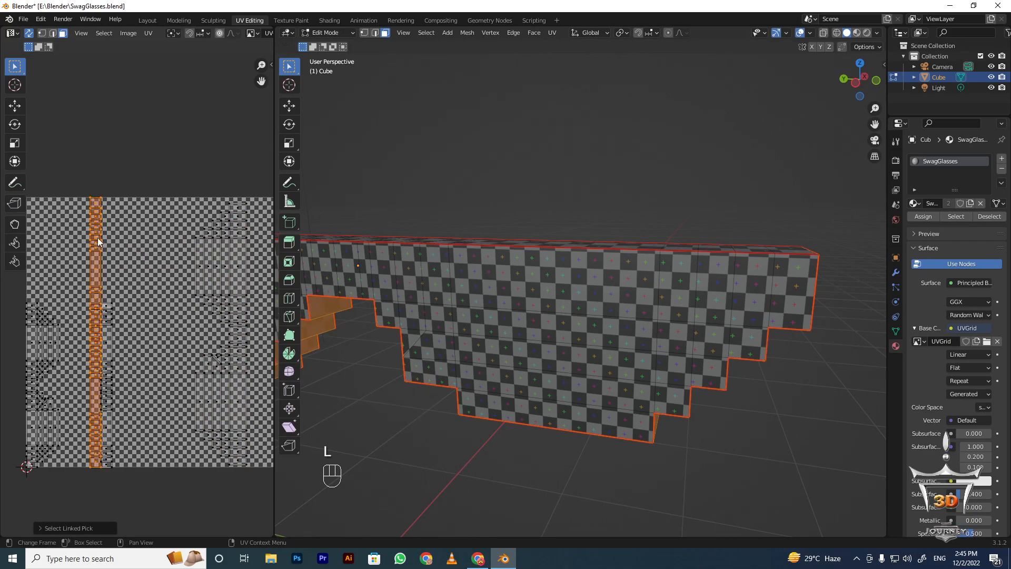
pyautogui.keyDown('shift'); pyautogui.moveTo(371, 263); pyautogui.dragTo(563, 141, button='middle'); pyautogui.keyUp('shift')
pyautogui.moveTo(630, 90); pyautogui.dragTo(766, 279, button='middle')
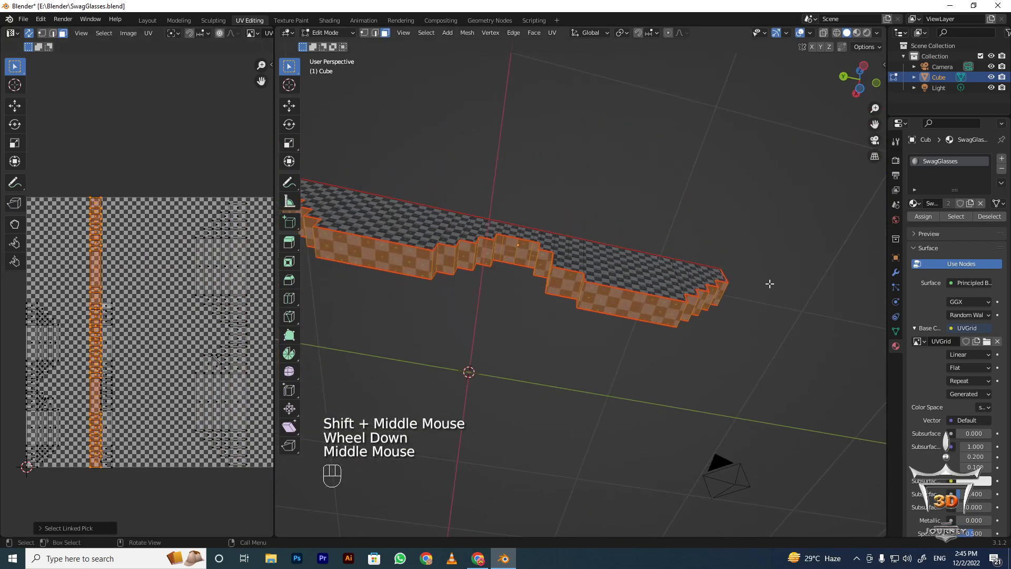
pyautogui.moveTo(404, 217); pyautogui.dragTo(469, 344, button='middle')
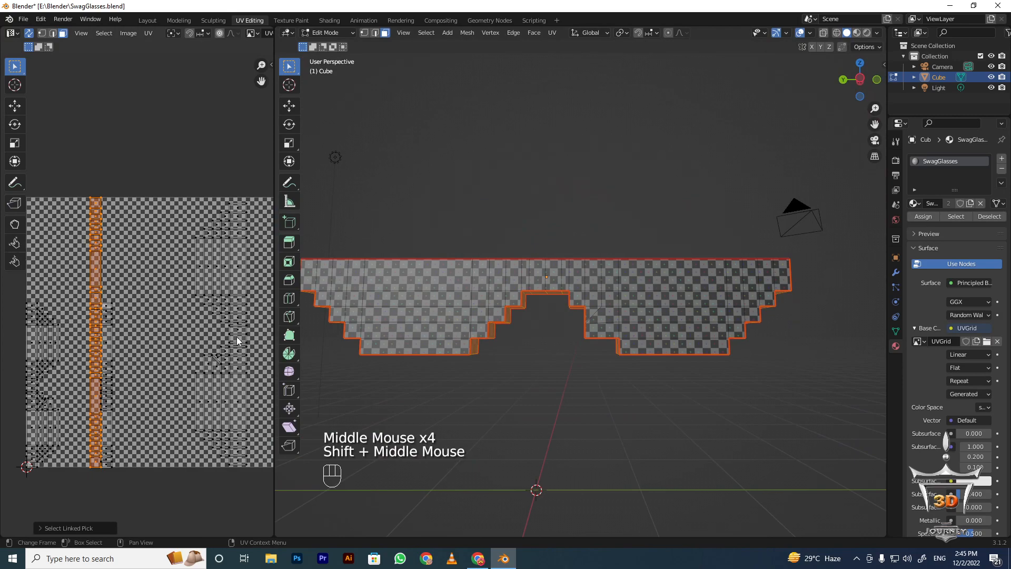
pyautogui.scroll(-2, 239, 341)
pyautogui.press('s')
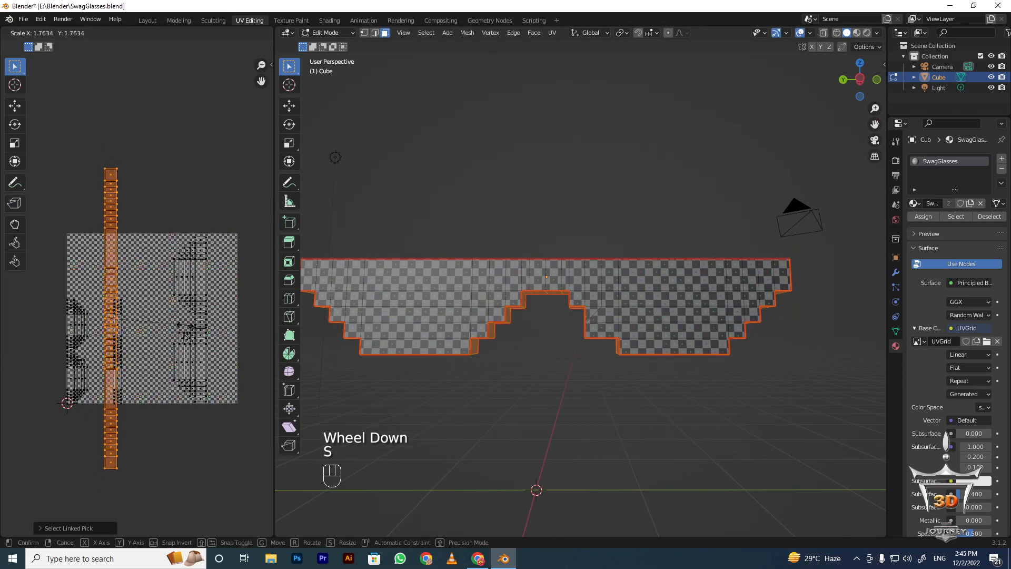
pyautogui.rightClick(175, 331)
# Examine the long strip island, then clear the selection and inspect the checker pattern on the glasses' front up close
pyautogui.scroll(3, 114, 252)
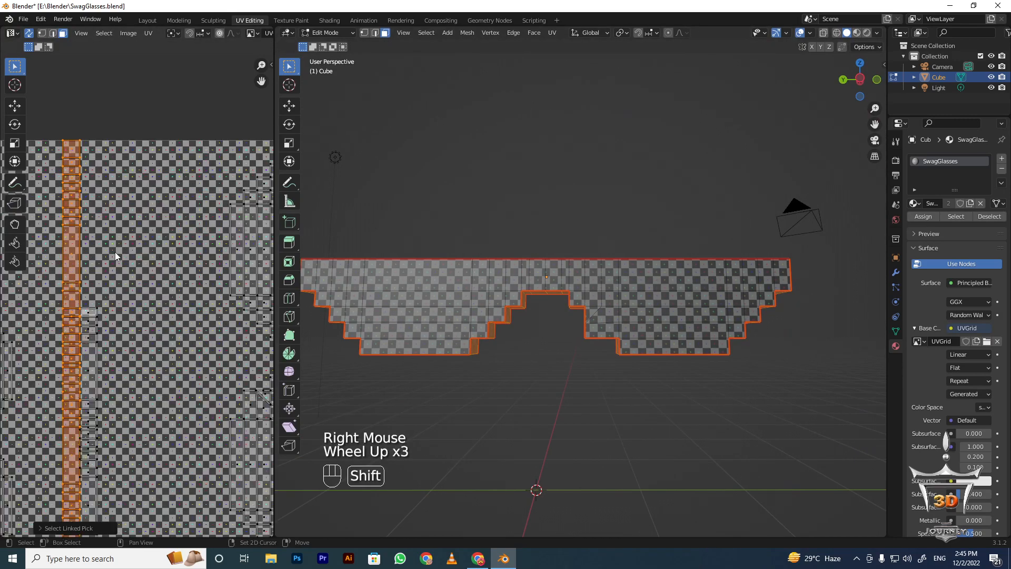
pyautogui.scroll(-2, 114, 252)
pyautogui.scroll(1, 87, 261)
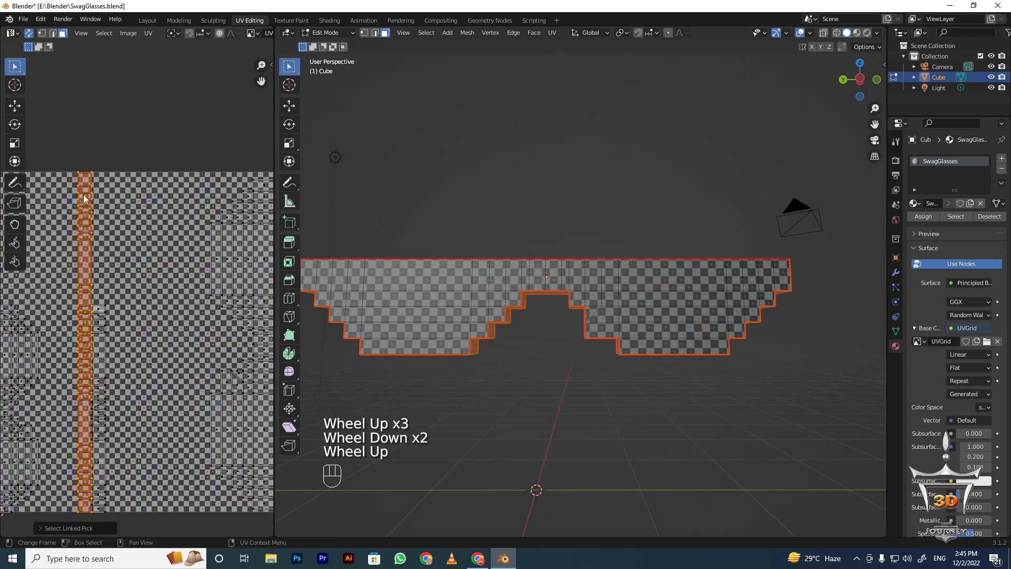
pyautogui.keyDown('shift'); pyautogui.moveTo(120, 390); pyautogui.dragTo(100, 355, button='middle'); pyautogui.keyUp('shift')
pyautogui.keyDown('alt'); pyautogui.scroll(-1, 209, 288); pyautogui.keyUp('alt')
pyautogui.hotkey('alt', 'a')
pyautogui.moveTo(524, 289); pyautogui.dragTo(505, 358, button='middle')
pyautogui.scroll(2, 484, 348)
pyautogui.moveTo(506, 358); pyautogui.dragTo(516, 387, button='middle')
pyautogui.scroll(3, 510, 350)
pyautogui.scroll(-2, 208, 262)
# Undo the selections and the move and scaling of the glasses-shaped UV island
pyautogui.hotkey('ctrl', 'z')
pyautogui.hotkey('ctrl', 'z')
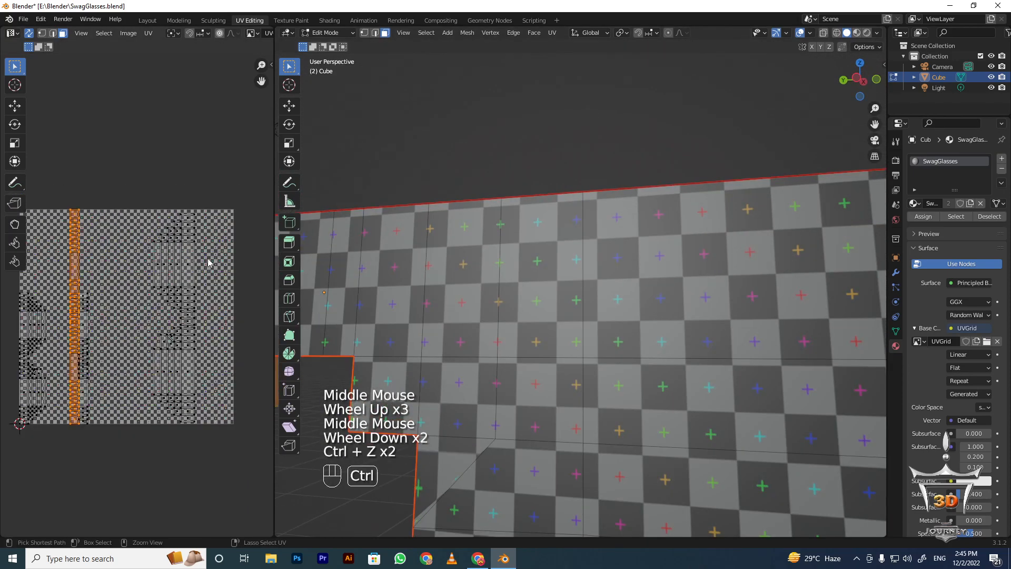
pyautogui.hotkey('ctrl', 'z')
pyautogui.hotkey('ctrl', 'z')
pyautogui.hotkey('ctrl', 'z')
pyautogui.hotkey('ctrl', 'z')
pyautogui.hotkey('ctrl', 'z')
pyautogui.hotkey('ctrl', 'z')
pyautogui.hotkey('ctrl', 'z')
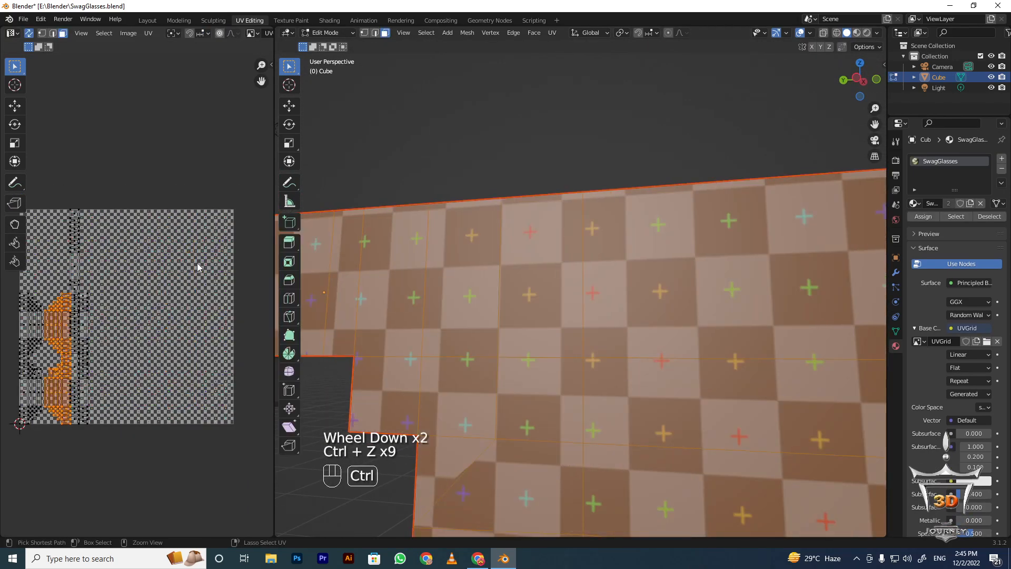
# Clear the UV selection and compare the island layout with the checker pattern on the glasses' front and top faces
pyautogui.scroll(2, 197, 267)
pyautogui.keyDown('shift'); pyautogui.moveTo(197, 266); pyautogui.dragTo(263, 247, button='middle'); pyautogui.keyUp('shift')
pyautogui.scroll(-2, 178, 352)
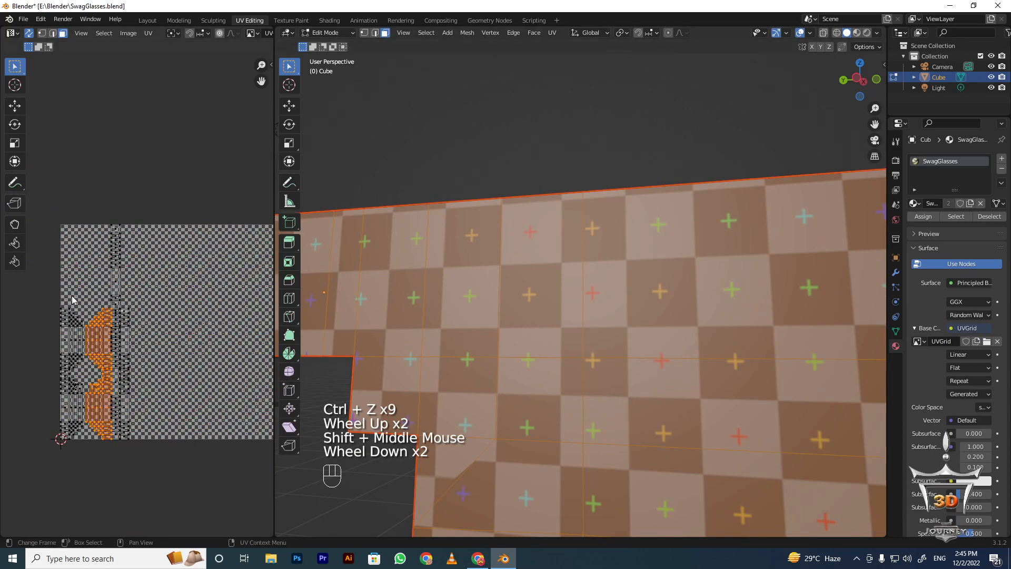
pyautogui.scroll(2, 164, 285)
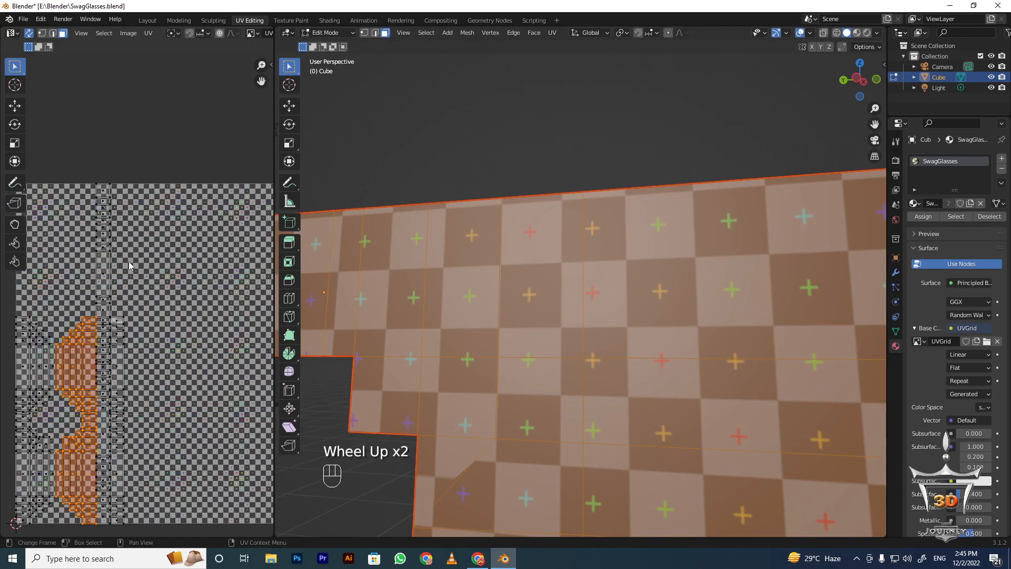
pyautogui.hotkey('alt', 'a')
pyautogui.scroll(-1, 132, 278)
pyautogui.moveTo(127, 221)
pyautogui.keyDown('shift'); pyautogui.mouseDown(button='middle')
pyautogui.moveTo(129, 284)
pyautogui.moveTo(131, 232)
pyautogui.mouseUp(button='middle'); pyautogui.keyUp('shift')
pyautogui.scroll(1, 129, 284)
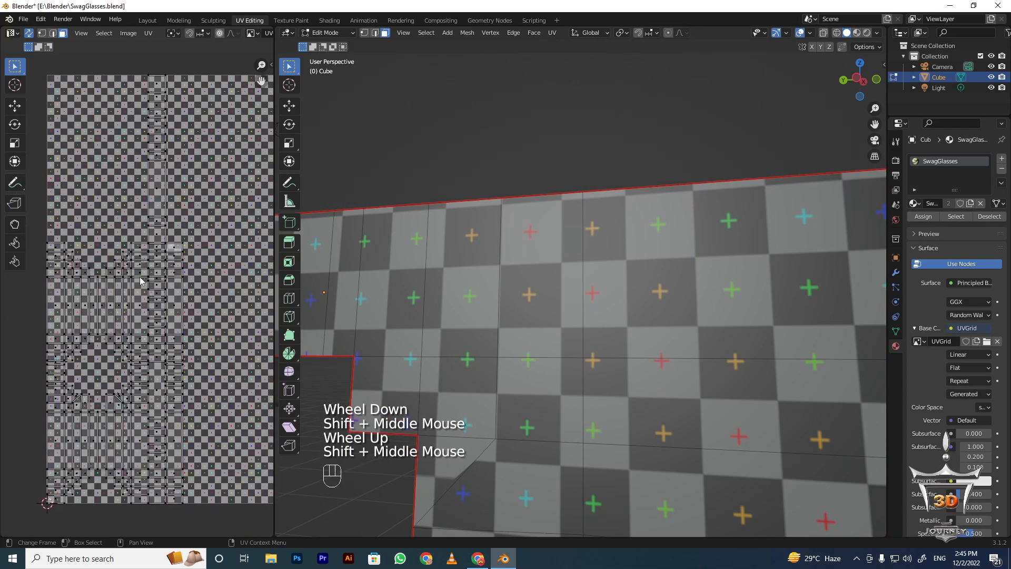
pyautogui.moveTo(489, 242); pyautogui.dragTo(494, 290, button='middle')
pyautogui.scroll(-1, 493, 290)
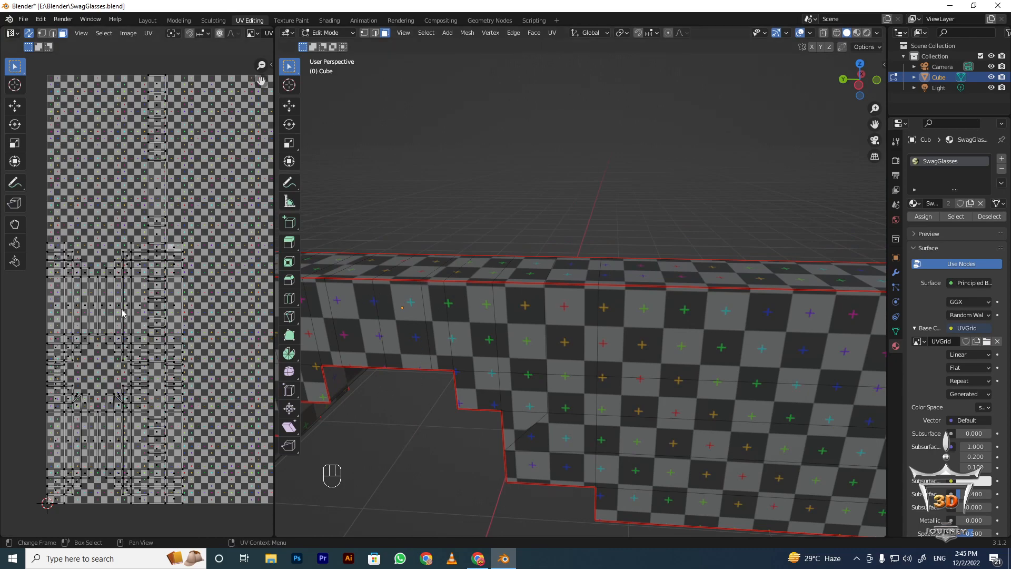
pyautogui.scroll(-2, 132, 315)
pyautogui.scroll(2, 133, 314)
pyautogui.scroll(1, 223, 266)
pyautogui.keyDown('shift'); pyautogui.moveTo(223, 266); pyautogui.dragTo(227, 246, button='middle'); pyautogui.keyUp('shift')
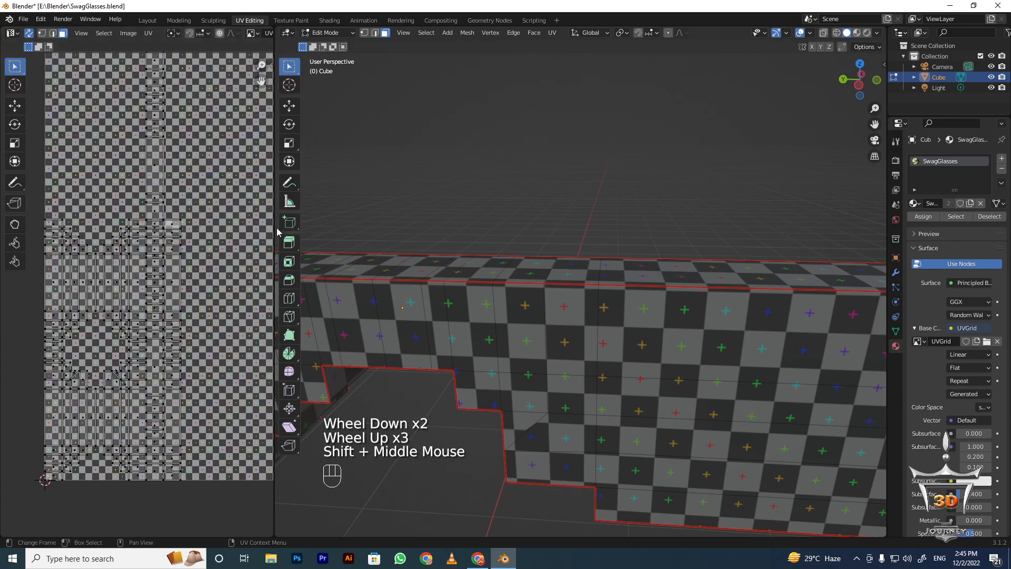
# Widen the UV editor, unlink the UVGrid image from its background, and review all islands before clearing the selection
pyautogui.moveTo(274, 217); pyautogui.dragTo(644, 240)
pyautogui.moveTo(524, 242); pyautogui.dragTo(386, 268, button='middle')
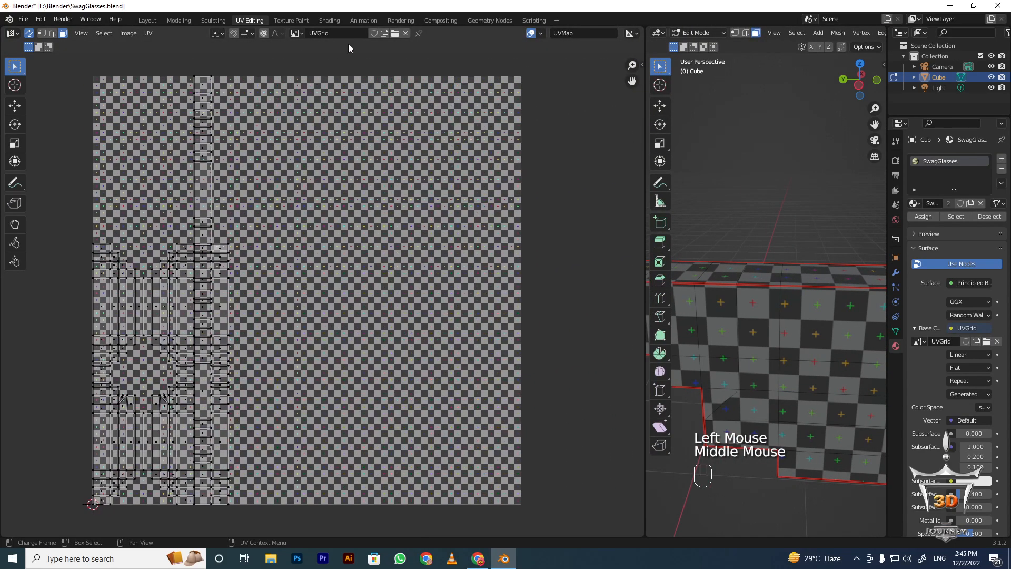
pyautogui.click(408, 34)
pyautogui.press('a')
pyautogui.scroll(3, 280, 231)
pyautogui.moveTo(280, 231)
pyautogui.keyDown('shift'); pyautogui.mouseDown(button='middle')
pyautogui.moveTo(278, 223)
pyautogui.moveTo(290, 259)
pyautogui.moveTo(291, 244)
pyautogui.mouseUp(button='middle'); pyautogui.keyUp('shift')
pyautogui.scroll(2, 308, 227)
pyautogui.scroll(-2, 290, 259)
pyautogui.hotkey('alt', 'a')
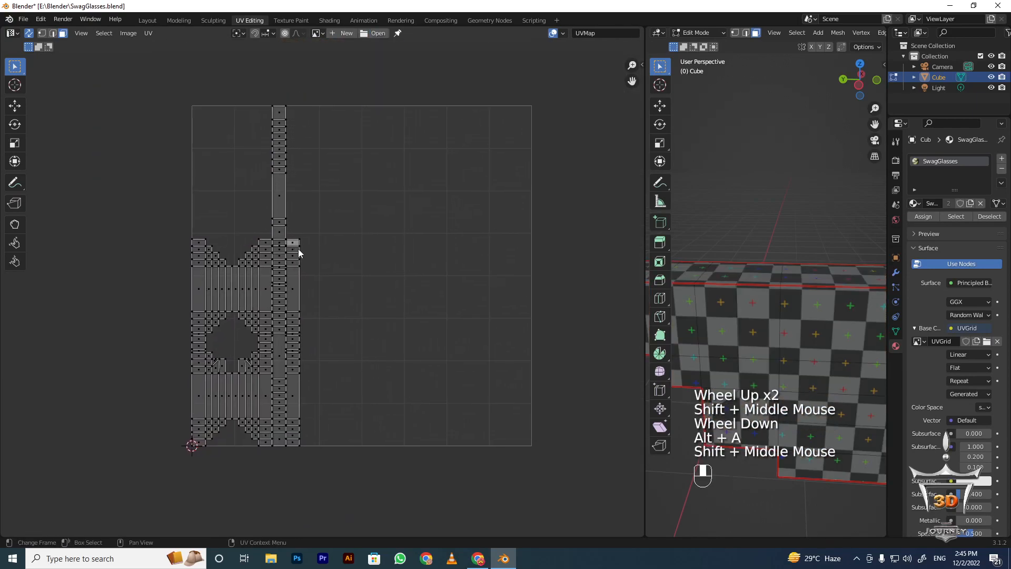
# Select the long strip UV island, scale it down to the neighbouring islands' height and move it to the grid's lower edge
pyautogui.scroll(1, 288, 192)
pyautogui.keyDown('shift'); pyautogui.moveTo(289, 192); pyautogui.dragTo(294, 256, button='middle'); pyautogui.keyUp('shift')
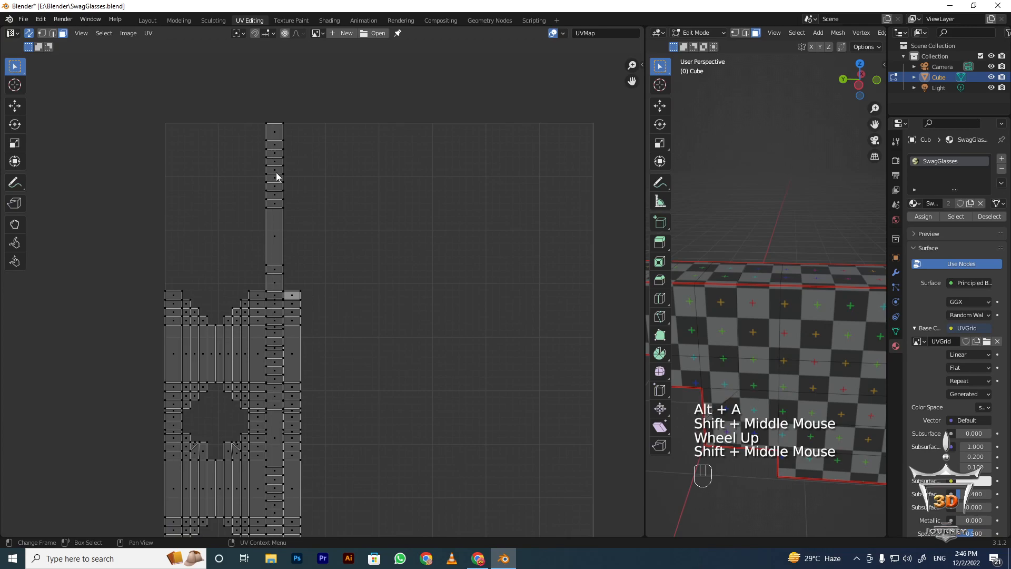
pyautogui.press('l')
pyautogui.moveTo(758, 220); pyautogui.dragTo(771, 261, button='middle')
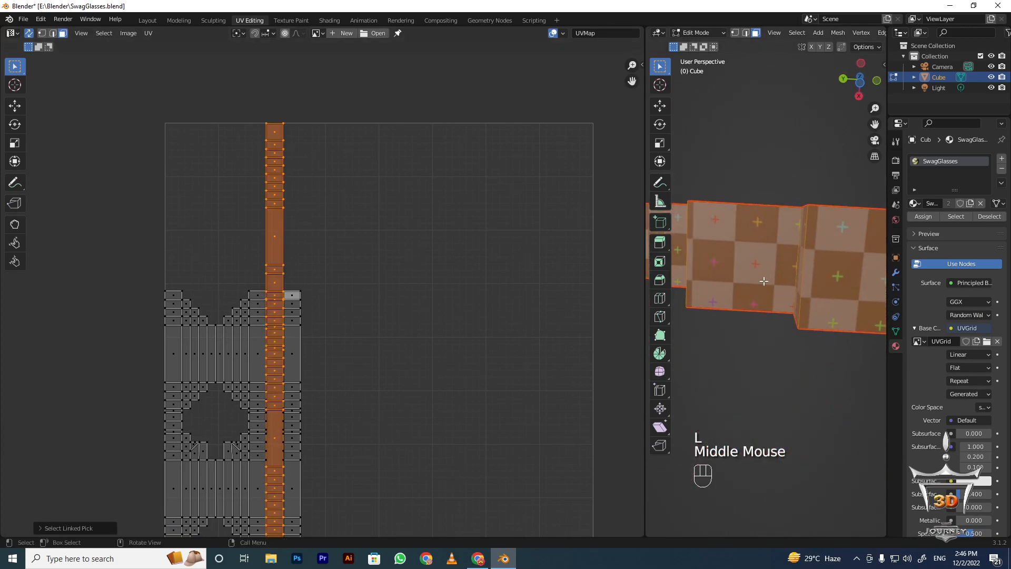
pyautogui.scroll(-2, 352, 188)
pyautogui.press('s')
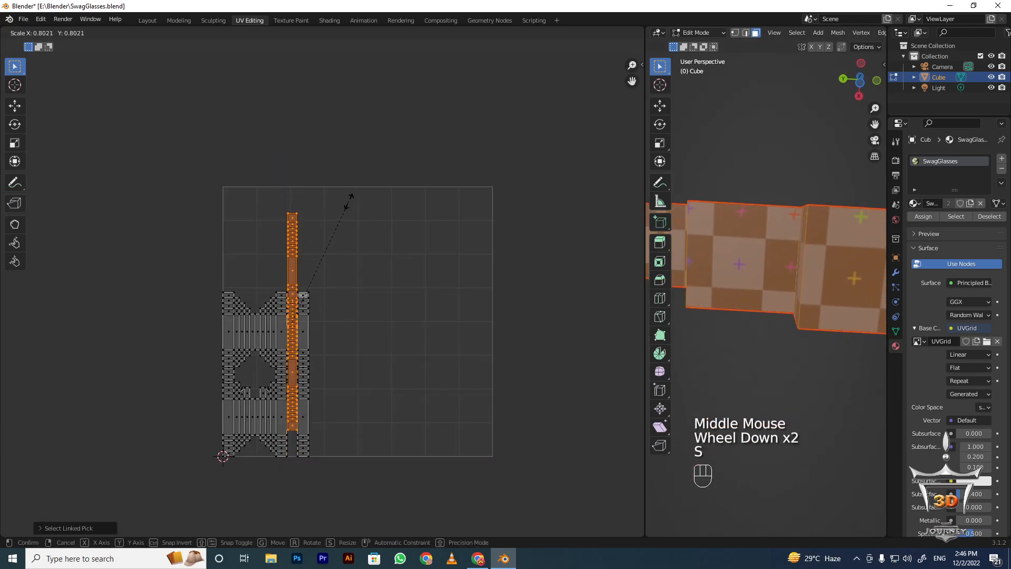
pyautogui.click(341, 238)
pyautogui.press('g')
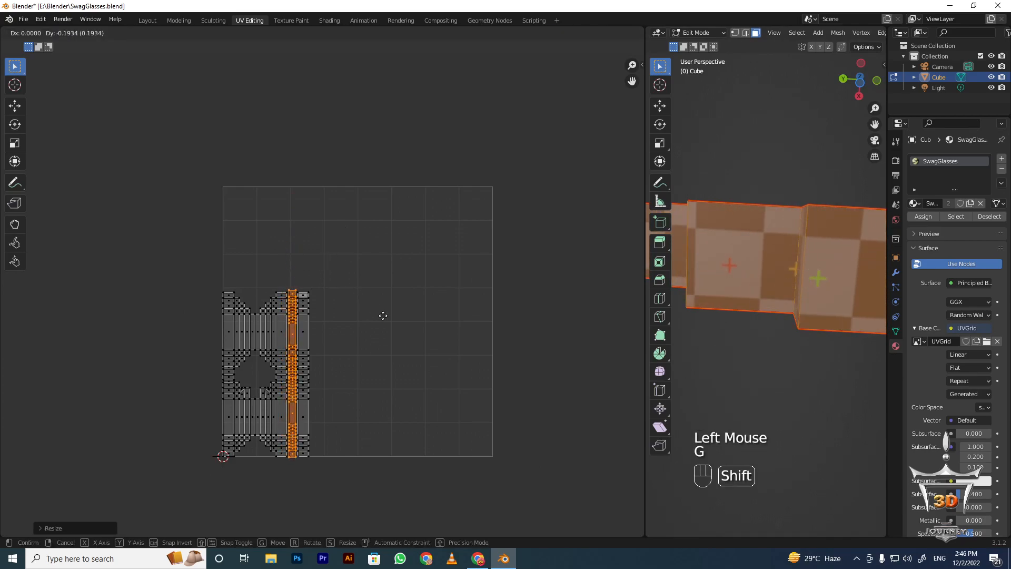
pyautogui.keyDown('shift'); pyautogui.click(259, 291); pyautogui.keyUp('shift')
# Select all UV islands with a box, scale them up to the grid's full height and centre them in the grid
pyautogui.press('b')
pyautogui.moveTo(188, 265); pyautogui.dragTo(399, 488)
pyautogui.press('s')
pyautogui.click(431, 402)
pyautogui.press('g')
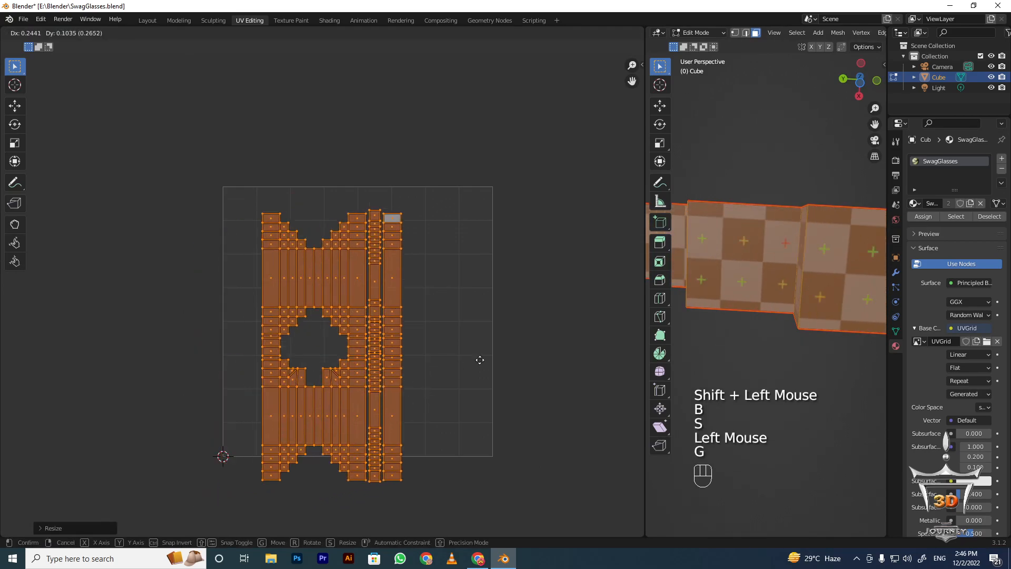
pyautogui.click(508, 349)
pyautogui.press('g')
pyautogui.keyDown('shift'); pyautogui.click(479, 363); pyautogui.keyUp('shift')
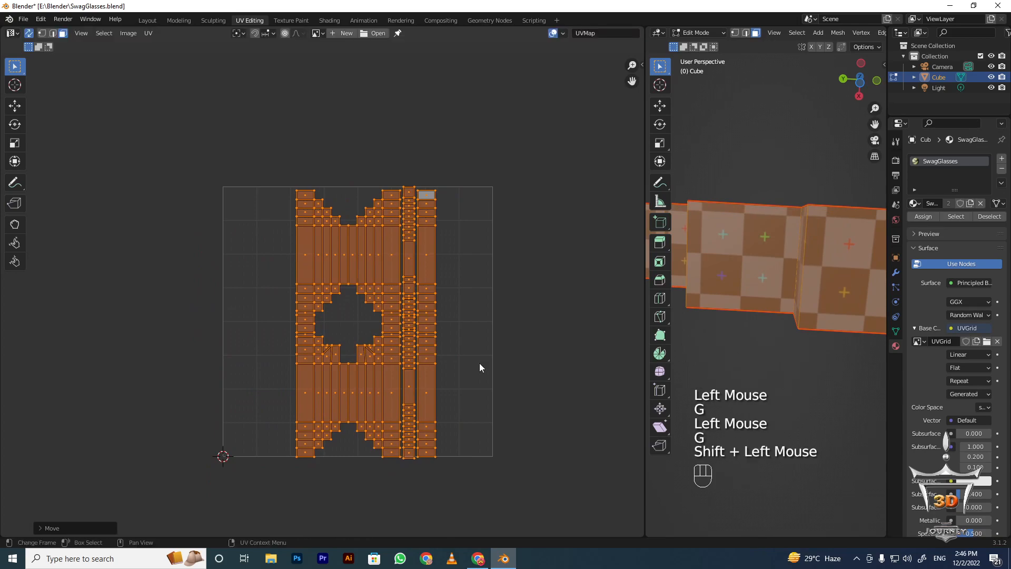
# Stretch all UV islands along X by about 1.96, then shift and rescale them along X to fit the grid's width
pyautogui.press('s')
pyautogui.press('x')
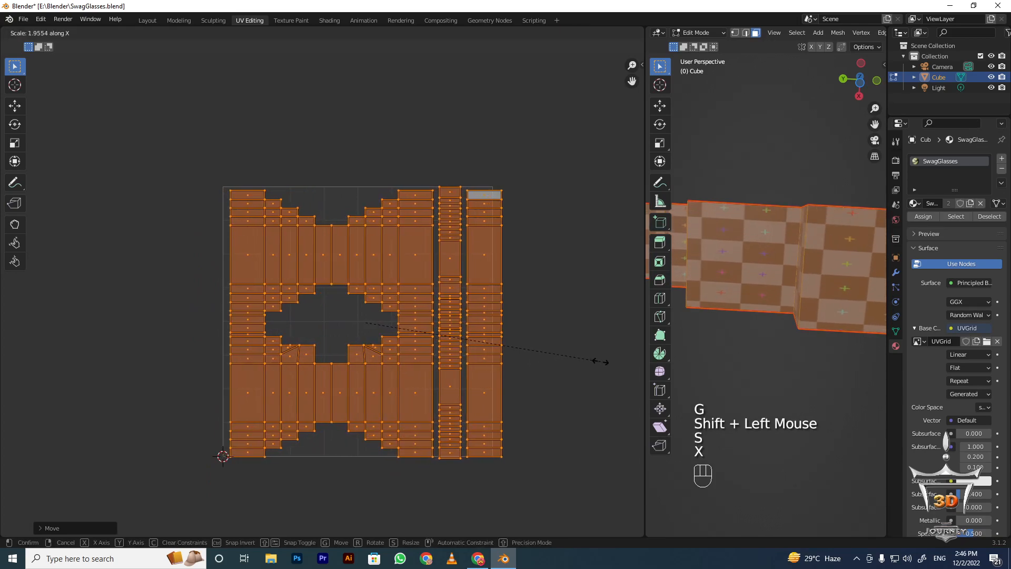
pyautogui.click(595, 362)
pyautogui.press('g')
pyautogui.press('x')
pyautogui.keyDown('shift'); pyautogui.click(544, 361); pyautogui.keyUp('shift')
pyautogui.press('s')
pyautogui.press('x')
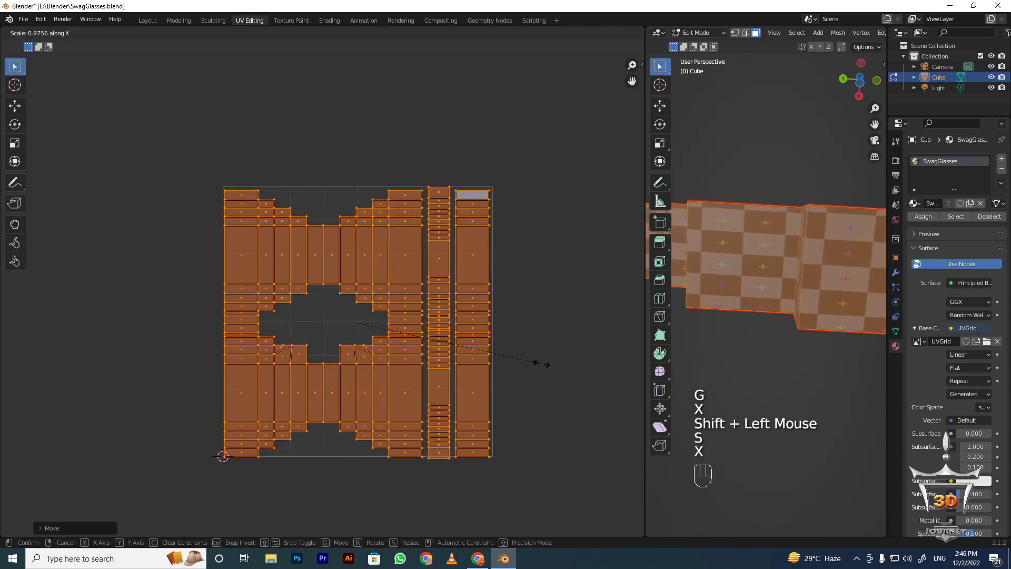
pyautogui.click(534, 361)
# Examine the checker pattern of the stretched UV layout on the glasses in Object Mode, then return to Edit Mode
pyautogui.press('Tab')
pyautogui.moveTo(800, 247); pyautogui.dragTo(773, 298, button='middle')
pyautogui.press('Tab')
pyautogui.scroll(-1, 784, 330)
pyautogui.scroll(2, 734, 211)
pyautogui.scroll(-1, 773, 298)
pyautogui.press('Tab')
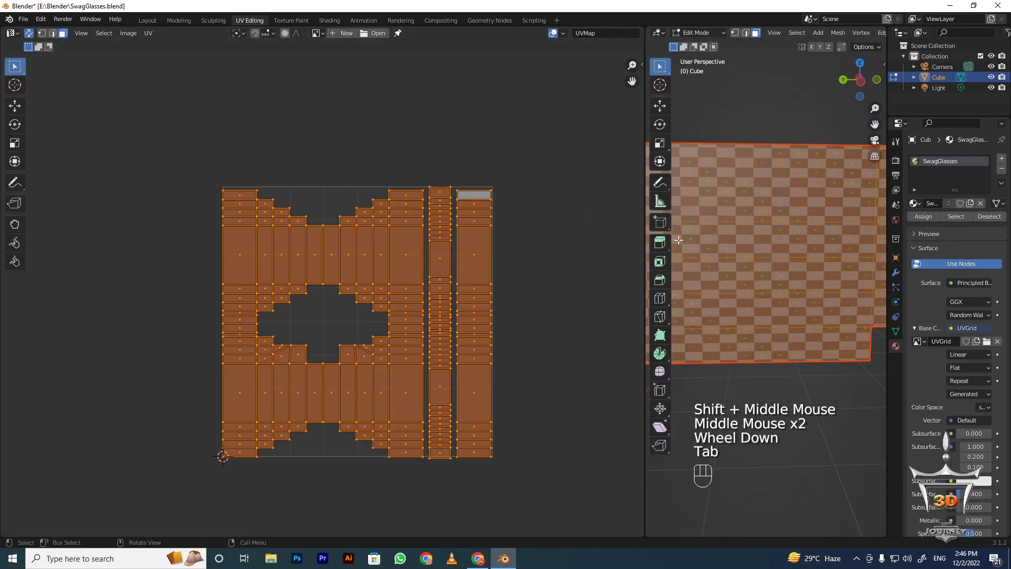
# Undo the stretching, scaling and moving of the UV islands back to the initial strip selection
pyautogui.hotkey('ctrl', 'z')
pyautogui.hotkey('ctrl', 'z')
pyautogui.hotkey('ctrl', 'z')
pyautogui.hotkey('ctrl', 'z')
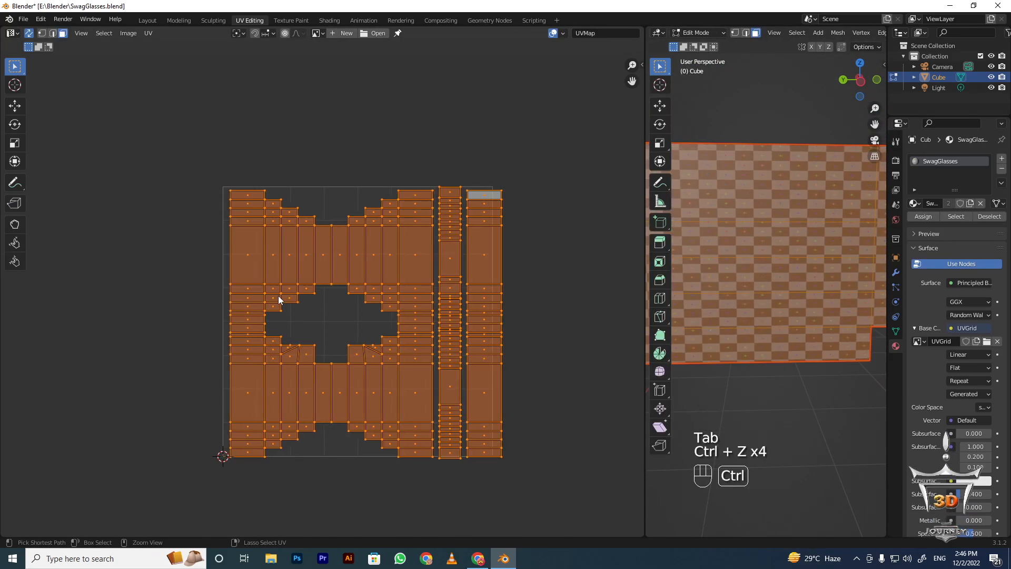
pyautogui.hotkey('ctrl', 'z')
pyautogui.hotkey('ctrl', 'z')
pyautogui.hotkey('ctrl', 'z')
pyautogui.hotkey('ctrl', 'z')
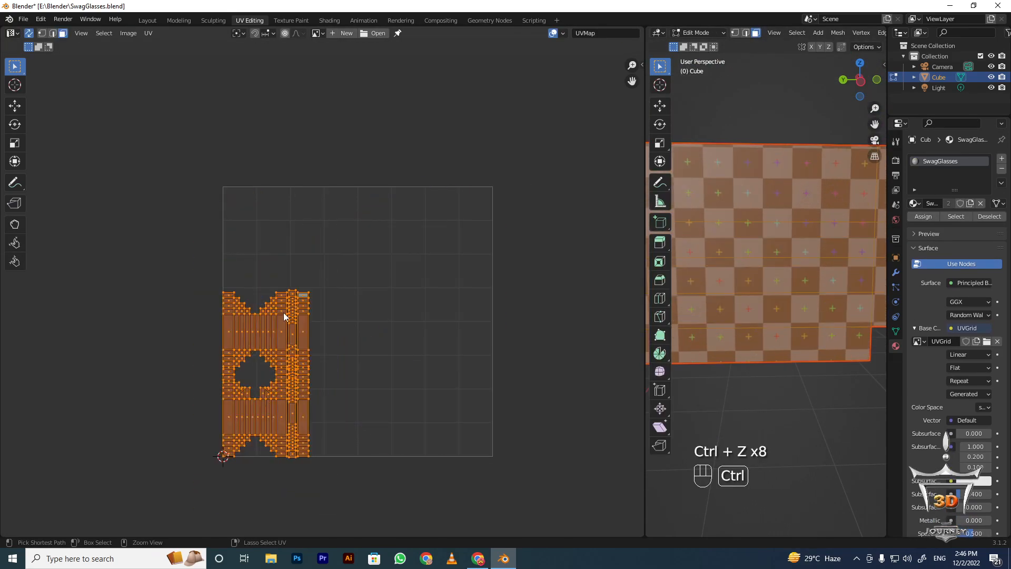
pyautogui.hotkey('ctrl', 'z')
pyautogui.hotkey('ctrl', 'z')
pyautogui.hotkey('ctrl', 'z')
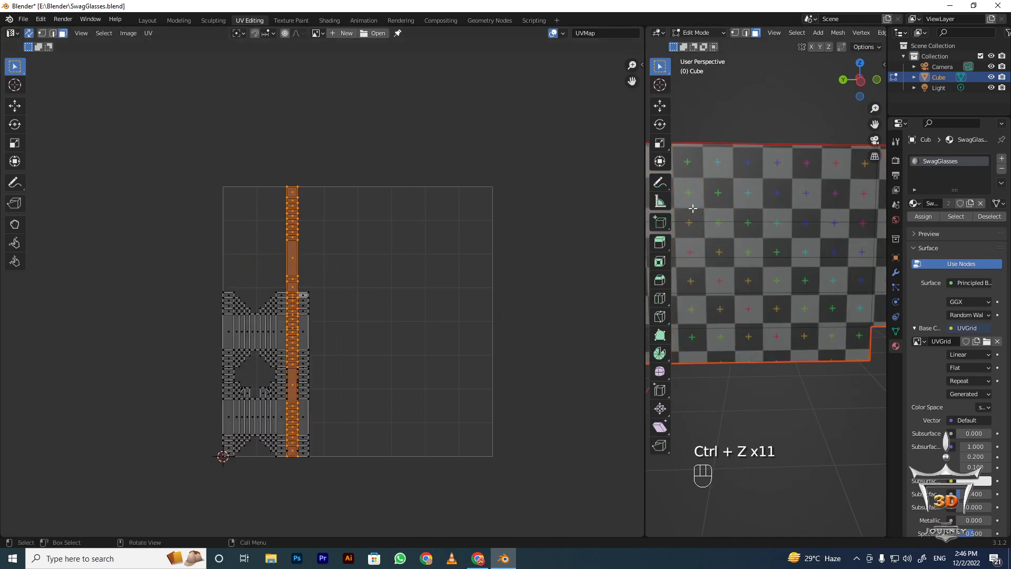
# Enlarge the 3D view and examine the selected strip's faces along the stepped underside of the glasses
pyautogui.scroll(-3, 689, 209)
pyautogui.keyDown('shift'); pyautogui.moveTo(717, 235); pyautogui.dragTo(736, 226, button='middle'); pyautogui.keyUp('shift')
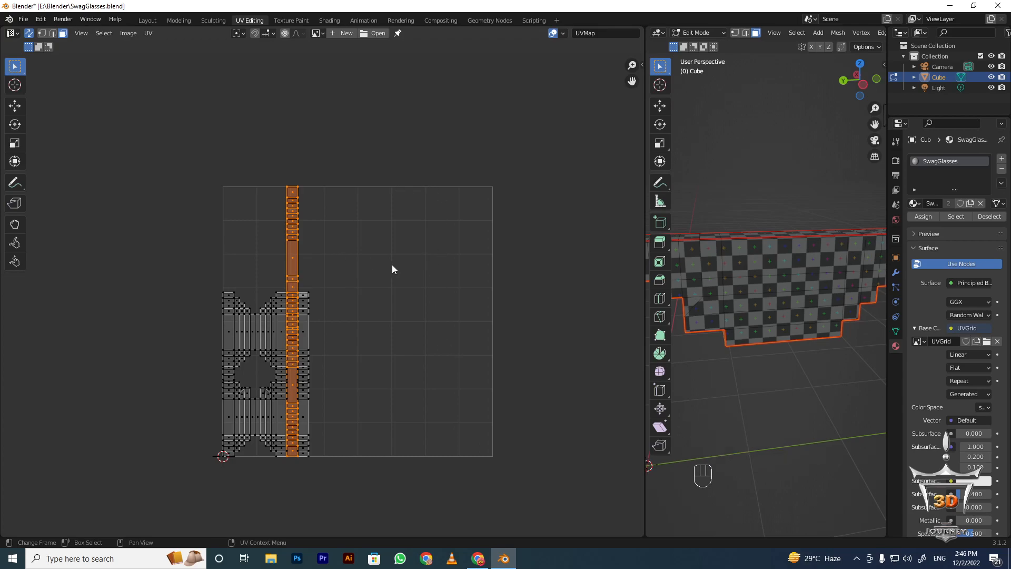
pyautogui.scroll(2, 776, 251)
pyautogui.scroll(-1, 746, 262)
pyautogui.moveTo(777, 251); pyautogui.dragTo(689, 207, button='middle')
pyautogui.moveTo(644, 209); pyautogui.dragTo(426, 225)
pyautogui.moveTo(721, 284); pyautogui.dragTo(753, 263, button='middle')
pyautogui.scroll(-1, 753, 263)
pyautogui.moveTo(752, 263); pyautogui.dragTo(742, 240, button='middle')
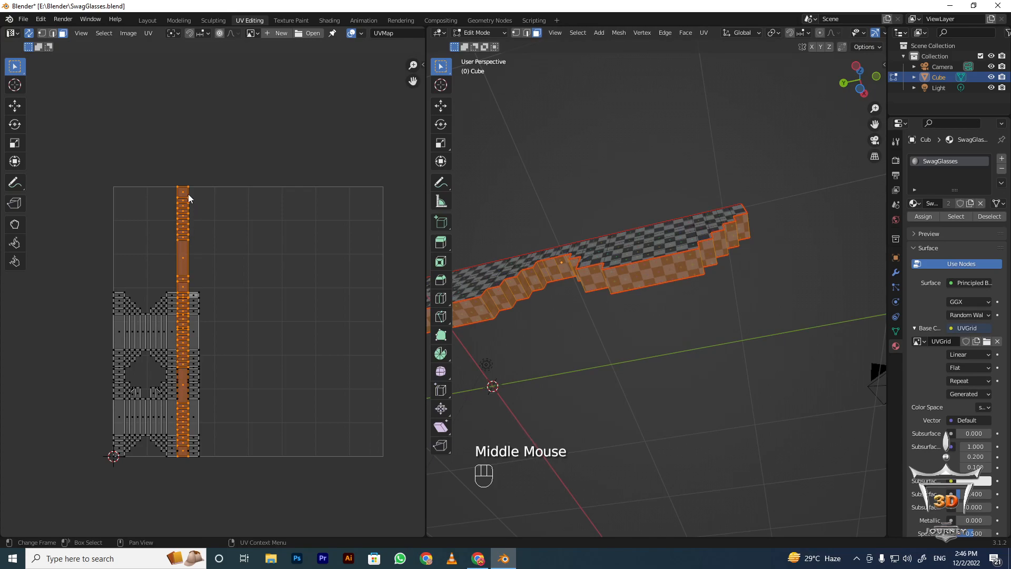
# Switch to edge selection and mark a cross edge on one lens's stepped side as a seam, then clear the selection
pyautogui.keyDown('shift'); pyautogui.moveTo(522, 223); pyautogui.dragTo(589, 257, button='middle'); pyautogui.keyUp('shift')
pyautogui.moveTo(590, 258); pyautogui.dragTo(761, 198, button='middle')
pyautogui.scroll(1, 582, 282)
pyautogui.click(753, 304)
pyautogui.press('2')
pyautogui.click(753, 205)
pyautogui.moveTo(695, 291); pyautogui.dragTo(638, 296, button='middle')
pyautogui.click(695, 183)
pyautogui.hotkey('ctrl', 'e')
pyautogui.click(638, 297)
pyautogui.hotkey('alt', 'a')
# Mark the cross edge where the outer steps meet the lens's flat bottom as a seam and clear the selection
pyautogui.moveTo(576, 294); pyautogui.dragTo(663, 182, button='middle')
pyautogui.scroll(-1, 652, 248)
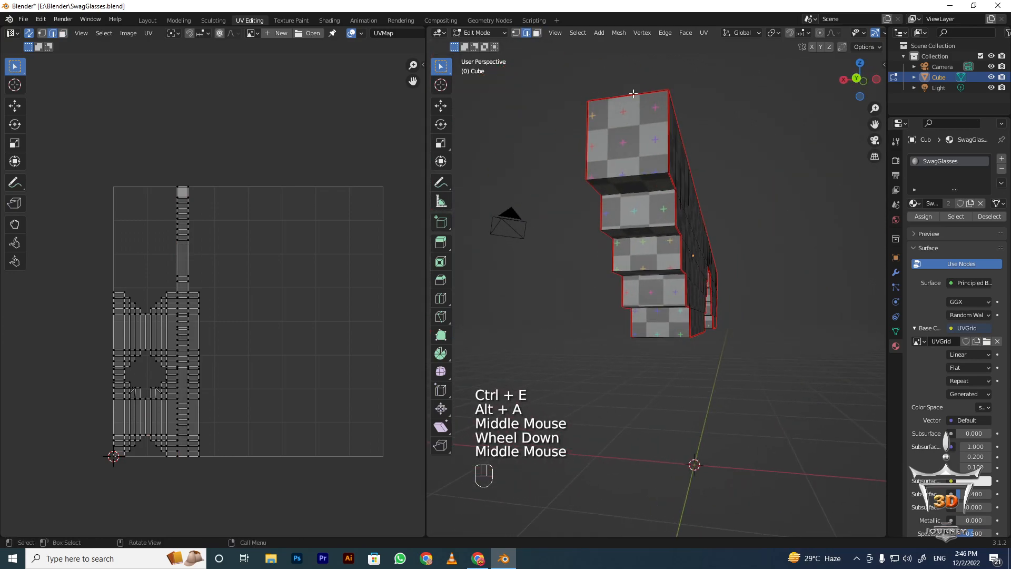
pyautogui.moveTo(663, 391); pyautogui.dragTo(588, 210, button='middle')
pyautogui.click(583, 162)
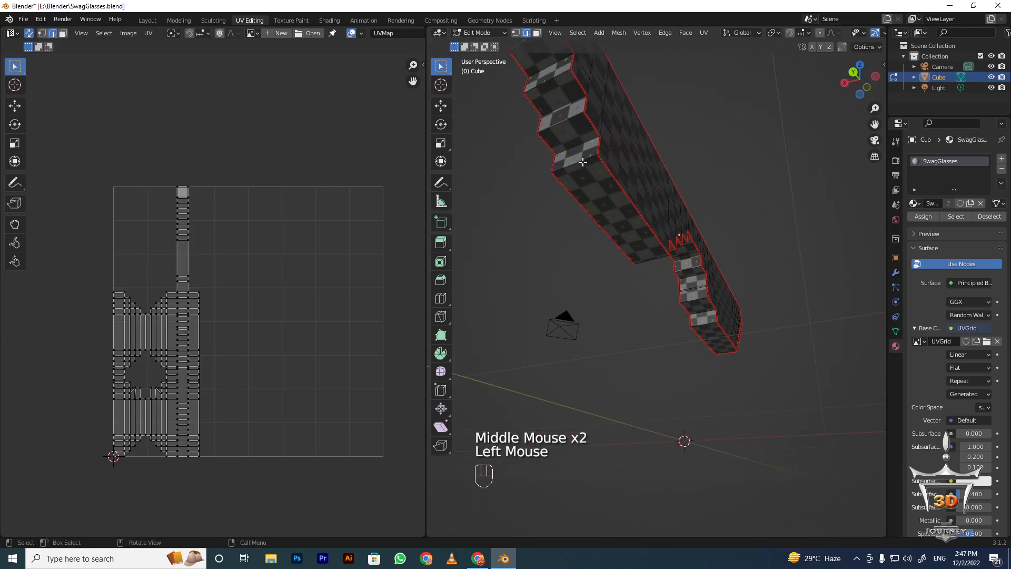
pyautogui.hotkey('ctrl', 'e')
pyautogui.click(573, 212)
pyautogui.hotkey('alt', 'a')
# Mark the cross edges at the inner lower corners of both lenses as seams
pyautogui.moveTo(546, 208); pyautogui.dragTo(606, 273, button='middle')
pyautogui.moveTo(605, 274); pyautogui.dragTo(574, 259, button='middle')
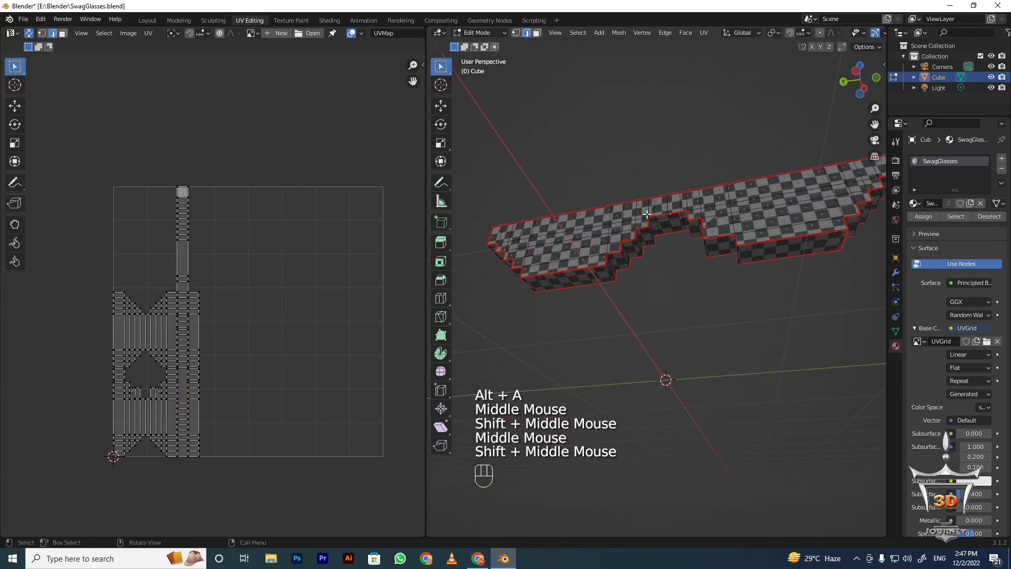
pyautogui.scroll(2, 575, 259)
pyautogui.click(573, 257)
pyautogui.hotkey('ctrl', 'e')
pyautogui.click(571, 259)
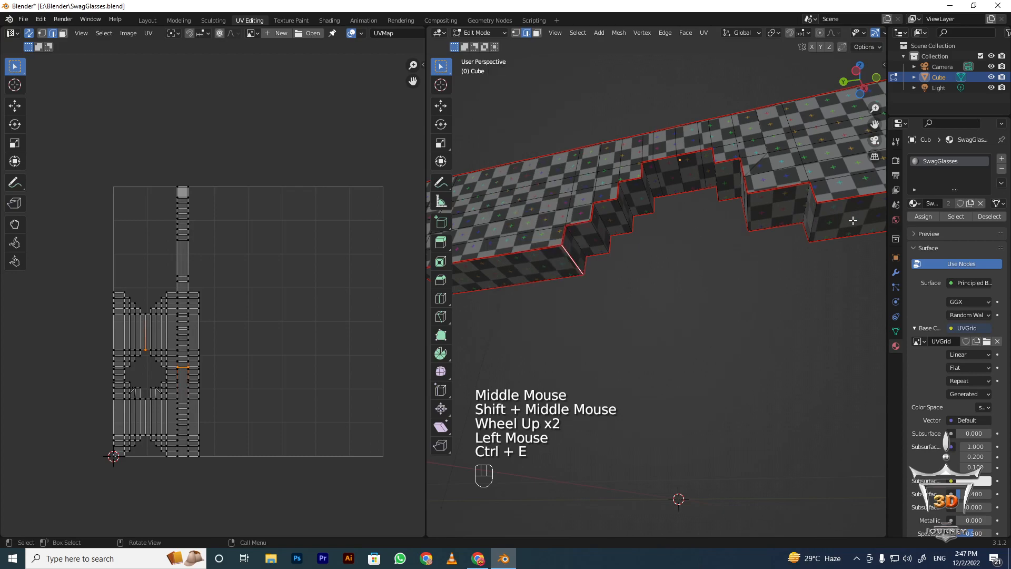
pyautogui.click(820, 214)
pyautogui.hotkey('ctrl', 'e')
pyautogui.scroll(-1, 737, 226)
pyautogui.moveTo(737, 226); pyautogui.dragTo(588, 262, button='middle')
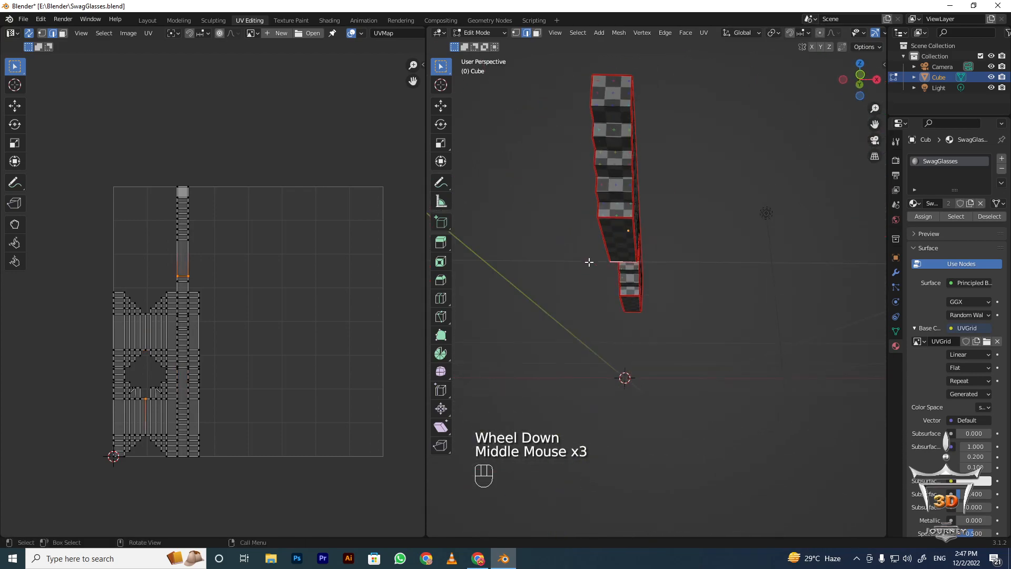
# Path-select runs of faces along the glasses' stepped underside to check each strip section between the seams, and clear the selection
pyautogui.moveTo(632, 177)
pyautogui.keyDown('shift'); pyautogui.mouseDown(button='middle')
pyautogui.moveTo(625, 168)
pyautogui.moveTo(624, 178)
pyautogui.mouseUp(button='middle'); pyautogui.keyUp('shift')
pyautogui.scroll(2, 623, 167)
pyautogui.scroll(-1, 623, 167)
pyautogui.press('3')
pyautogui.click(624, 178)
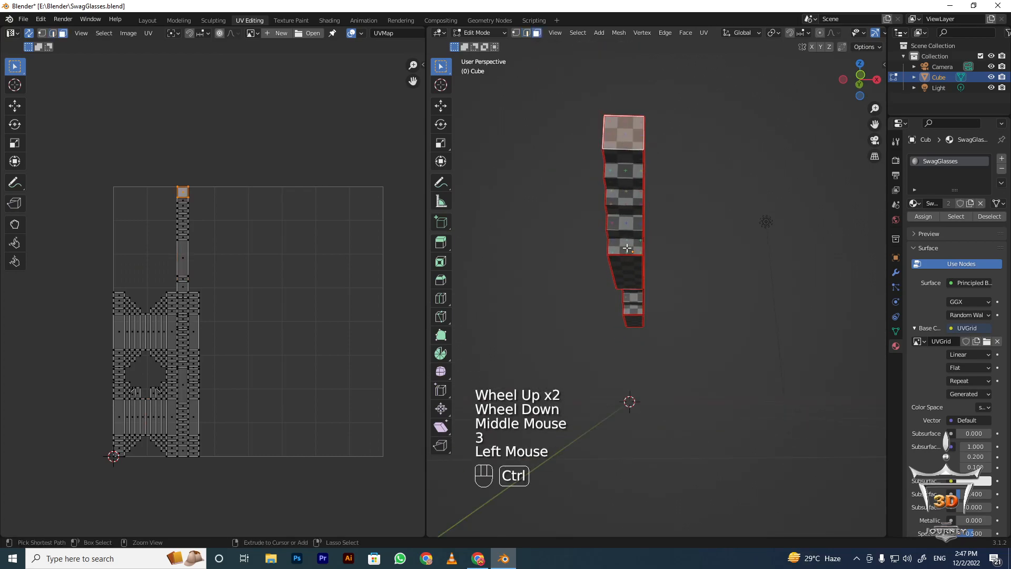
pyautogui.keyDown('ctrl'); pyautogui.click(626, 247); pyautogui.keyUp('ctrl')
pyautogui.moveTo(627, 247); pyautogui.dragTo(671, 402, button='middle')
pyautogui.click(632, 227)
pyautogui.scroll(2, 765, 311)
pyautogui.click(771, 310)
pyautogui.keyDown('ctrl'); pyautogui.click(716, 248); pyautogui.keyUp('ctrl')
pyautogui.moveTo(716, 248); pyautogui.dragTo(617, 253, button='middle')
pyautogui.click(617, 253)
pyautogui.keyDown('ctrl'); pyautogui.click(592, 314); pyautogui.keyUp('ctrl')
pyautogui.moveTo(593, 314); pyautogui.dragTo(685, 295, button='middle')
pyautogui.scroll(1, 684, 295)
pyautogui.hotkey('alt', 'a')
# Mark the cross edge in the middle of the nose bridge's underside as a seam and clear the selection
pyautogui.click(666, 226)
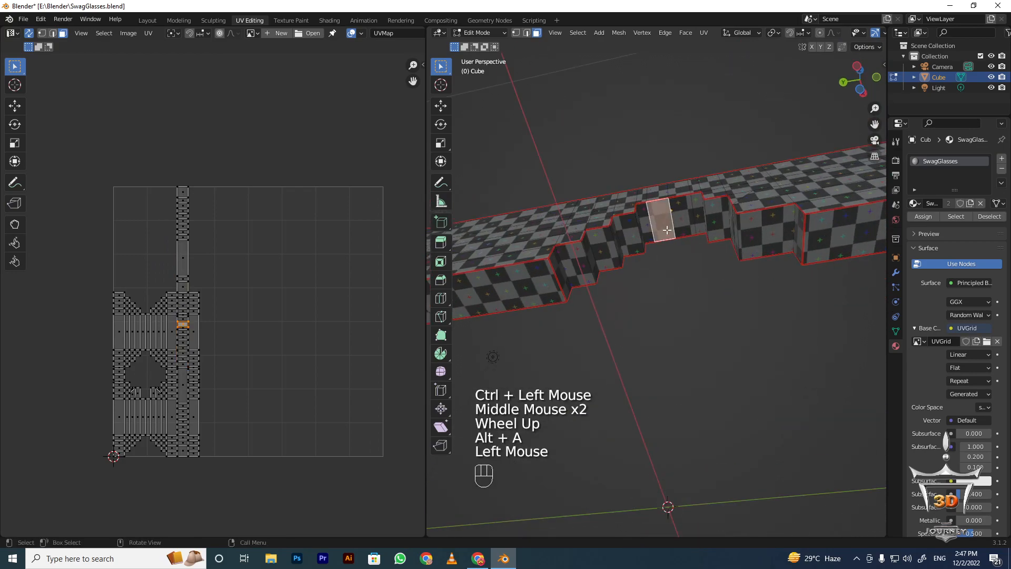
pyautogui.scroll(2, 666, 227)
pyautogui.press('2')
pyautogui.click(678, 200)
pyautogui.hotkey('ctrl', 'e')
pyautogui.click(678, 204)
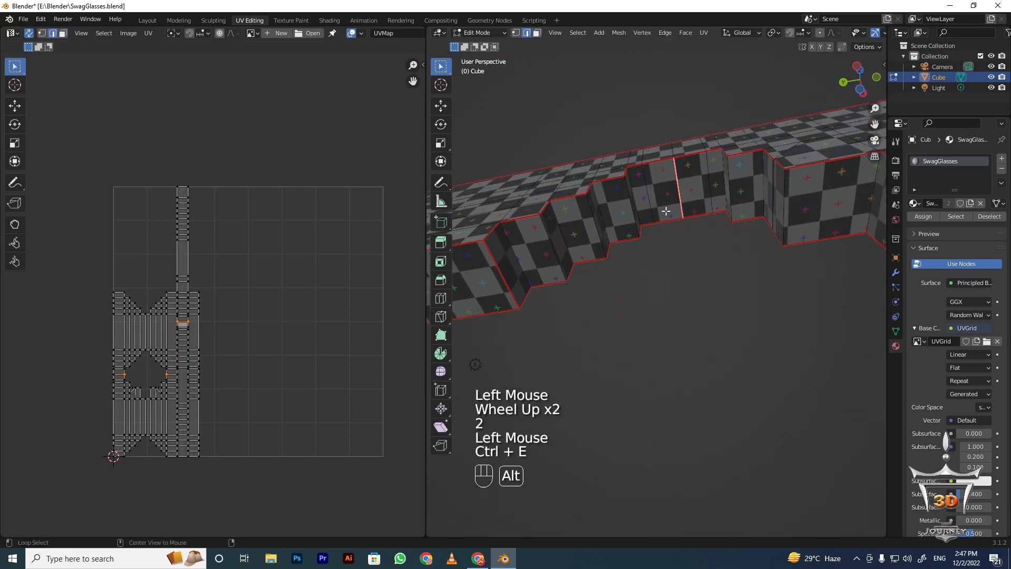
pyautogui.hotkey('alt', 'a')
# Path-select the stepped underside faces on each side of the nose bridge's middle seam to check both strip sections
pyautogui.press('3')
pyautogui.click(664, 196)
pyautogui.keyDown('ctrl'); pyautogui.click(505, 264); pyautogui.keyUp('ctrl')
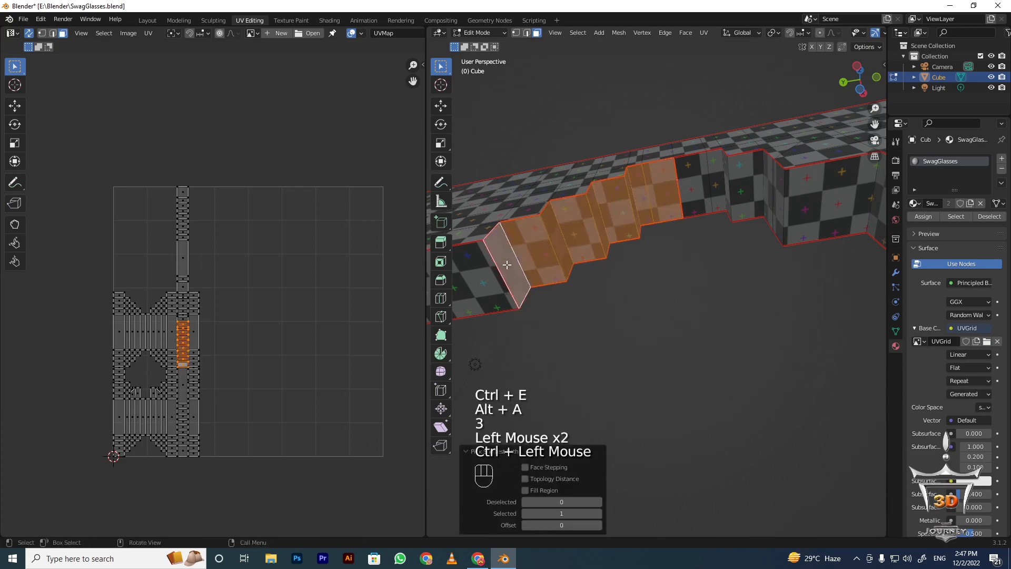
pyautogui.click(699, 190)
pyautogui.scroll(-2, 699, 190)
pyautogui.keyDown('shift'); pyautogui.moveTo(699, 190); pyautogui.dragTo(662, 200, button='middle'); pyautogui.keyUp('shift')
pyautogui.keyDown('ctrl'); pyautogui.click(802, 233); pyautogui.keyUp('ctrl')
# Unwrap the whole mesh along the marked seams and undo the unwrap
pyautogui.press('a')
pyautogui.scroll(-1, 662, 200)
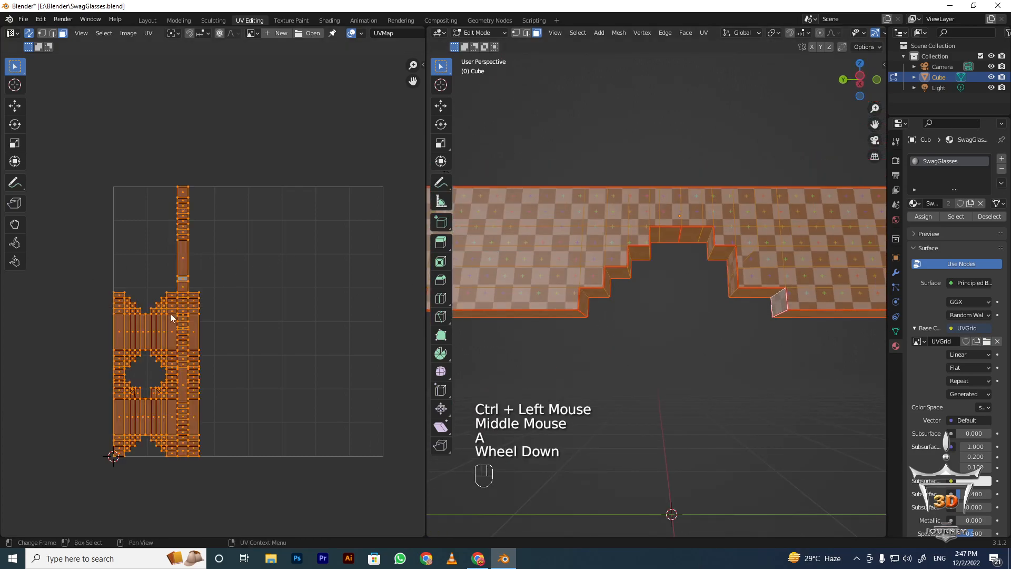
pyautogui.scroll(-1, 182, 318)
pyautogui.press('u')
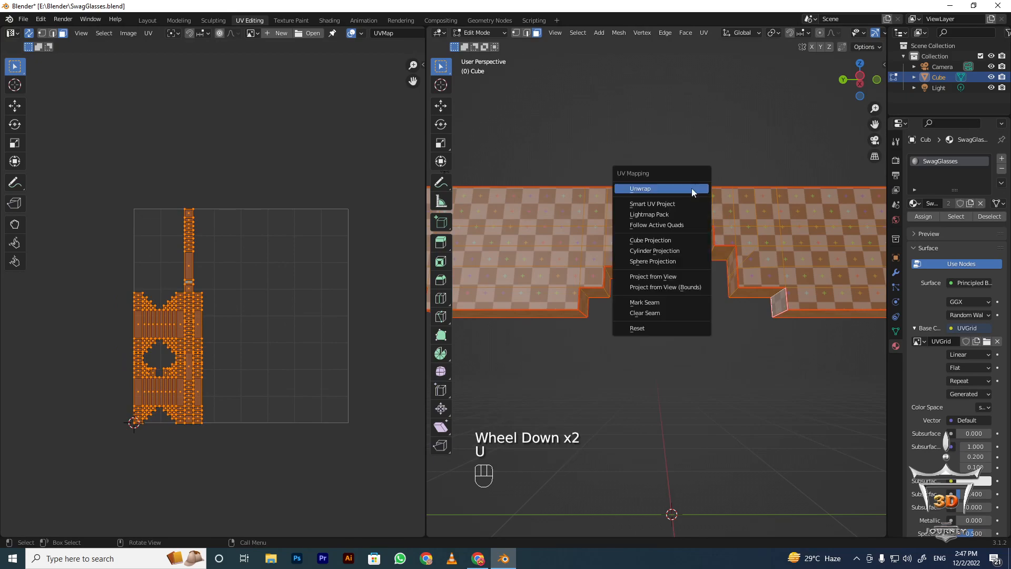
pyautogui.click(691, 188)
pyautogui.scroll(2, 212, 317)
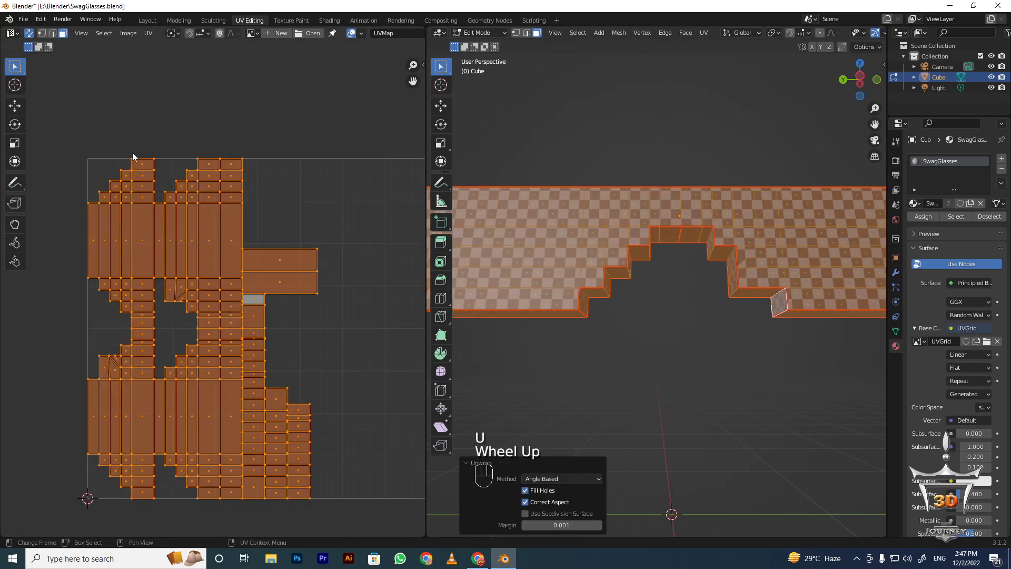
pyautogui.hotkey('ctrl', 'z')
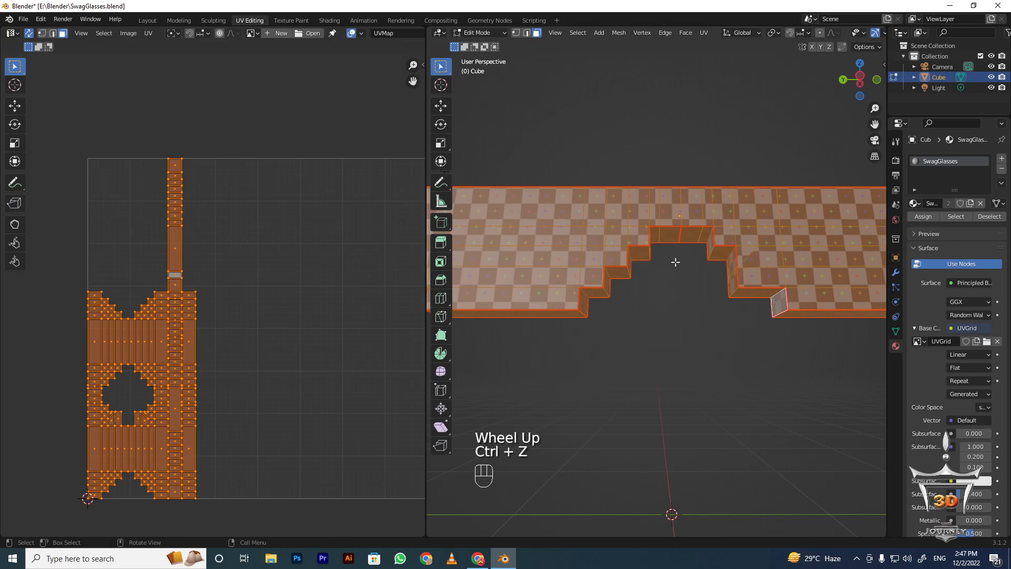
# Unwrap the whole mesh again with the Angle Based method and clear the selection
pyautogui.press('u')
pyautogui.click(675, 261)
pyautogui.scroll(-3, 359, 282)
pyautogui.scroll(2, 324, 276)
pyautogui.keyDown('shift'); pyautogui.moveTo(324, 276); pyautogui.dragTo(263, 292, button='middle'); pyautogui.keyUp('shift')
pyautogui.scroll(-1, 96, 246)
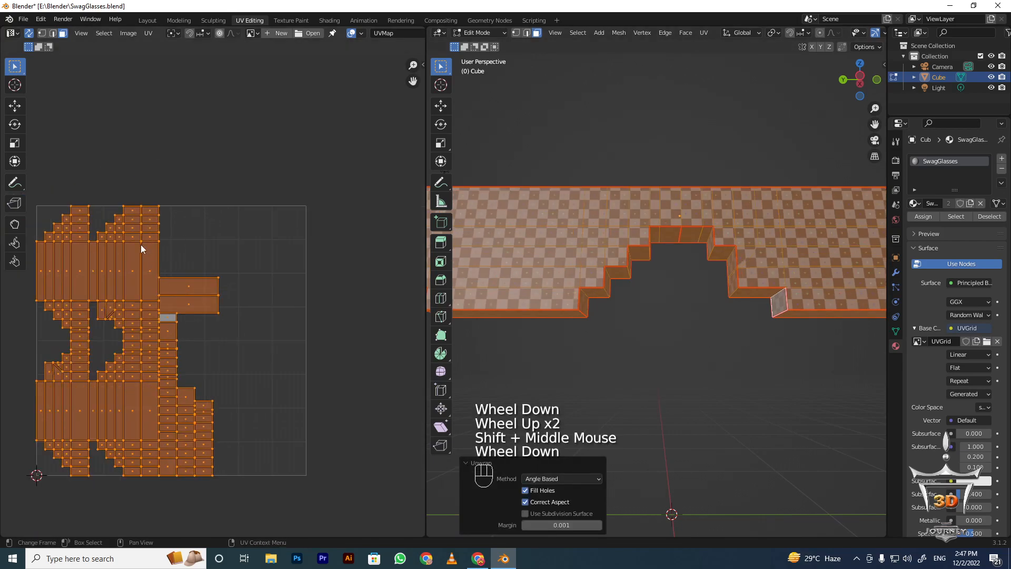
pyautogui.scroll(1, 155, 266)
pyautogui.hotkey('alt', 'a')
pyautogui.scroll(-2, 158, 275)
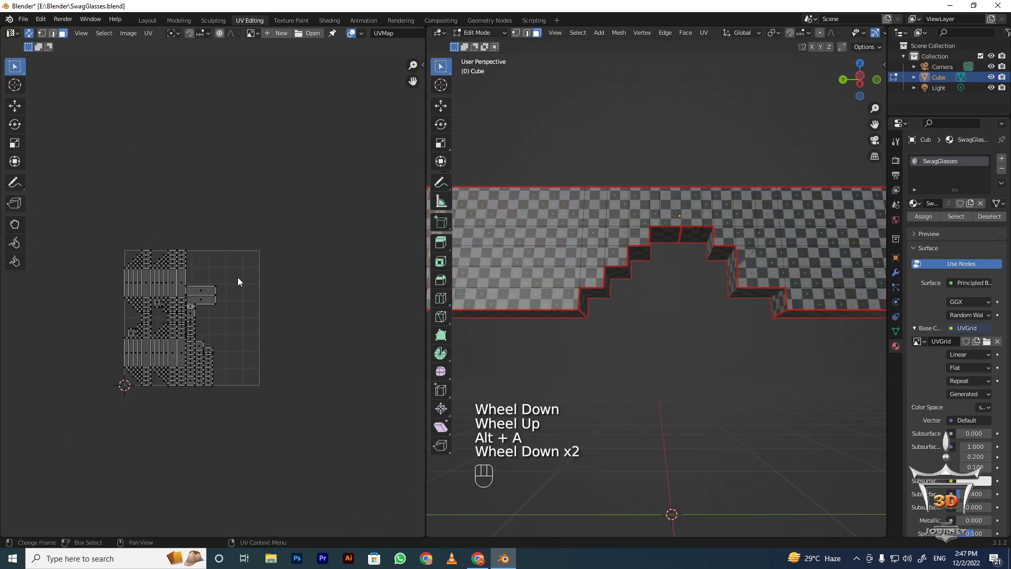
# Examine the UV layout and, in Object Mode, the checker texture on the glasses from several sides
pyautogui.scroll(2, 203, 342)
pyautogui.keyDown('shift'); pyautogui.moveTo(203, 341); pyautogui.dragTo(251, 247, button='middle'); pyautogui.keyUp('shift')
pyautogui.scroll(1, 250, 244)
pyautogui.scroll(-2, 248, 240)
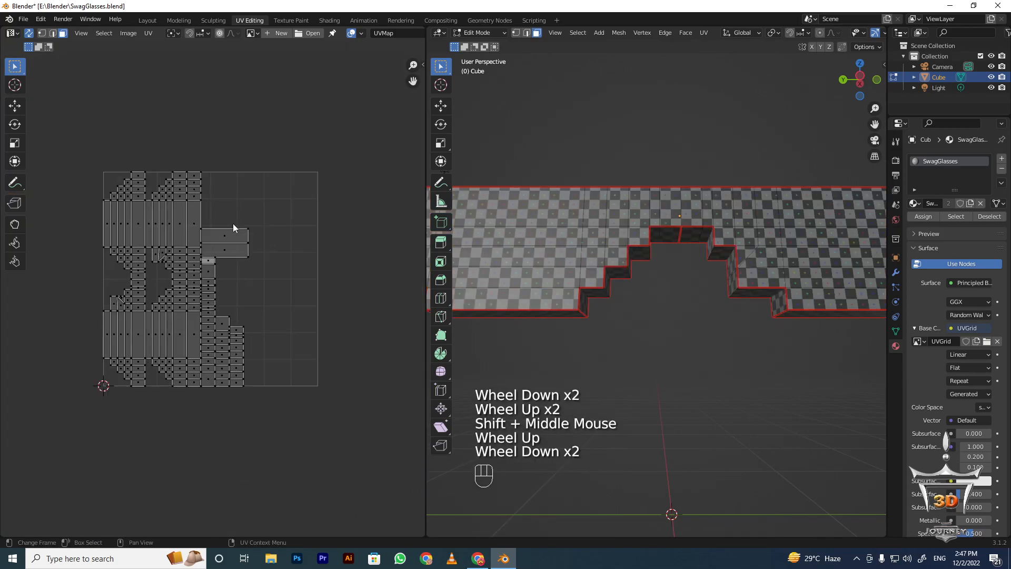
pyautogui.scroll(-1, 684, 205)
pyautogui.moveTo(663, 221); pyautogui.dragTo(645, 289, button='middle')
pyautogui.press('Tab')
pyautogui.scroll(1, 709, 292)
pyautogui.scroll(2, 644, 290)
pyautogui.moveTo(695, 222); pyautogui.dragTo(681, 154, button='middle')
pyautogui.scroll(-1, 606, 263)
pyautogui.scroll(-1, 624, 250)
pyautogui.scroll(2, 637, 211)
pyautogui.scroll(-1, 695, 201)
pyautogui.moveTo(695, 201); pyautogui.dragTo(695, 282, button='middle')
pyautogui.scroll(2, 661, 295)
pyautogui.scroll(-1, 679, 275)
pyautogui.press('Tab')
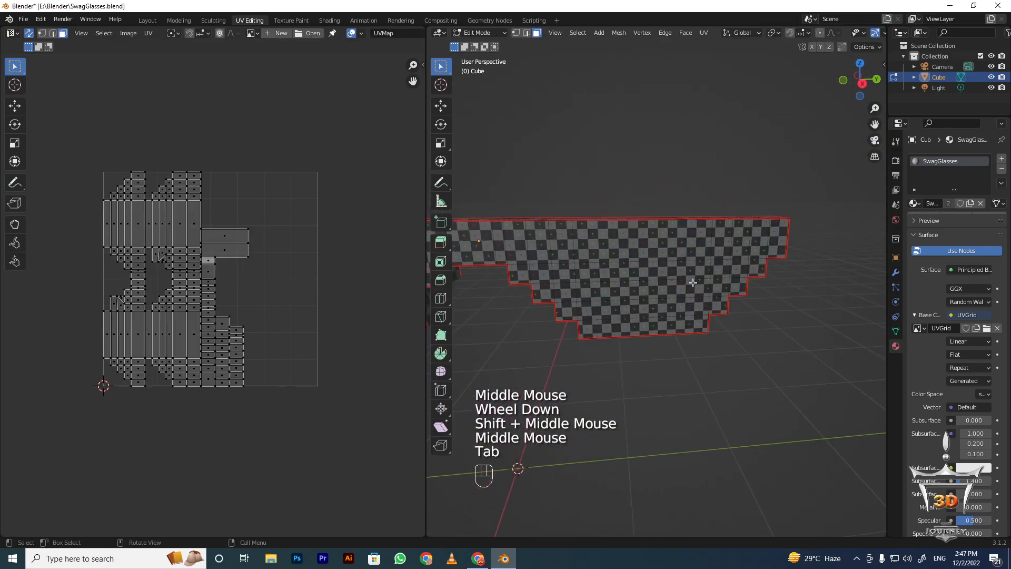
# Apply the object's transform in Object Mode and unwrap the whole mesh again in Edit Mode
pyautogui.press('a')
pyautogui.scroll(2, 251, 170)
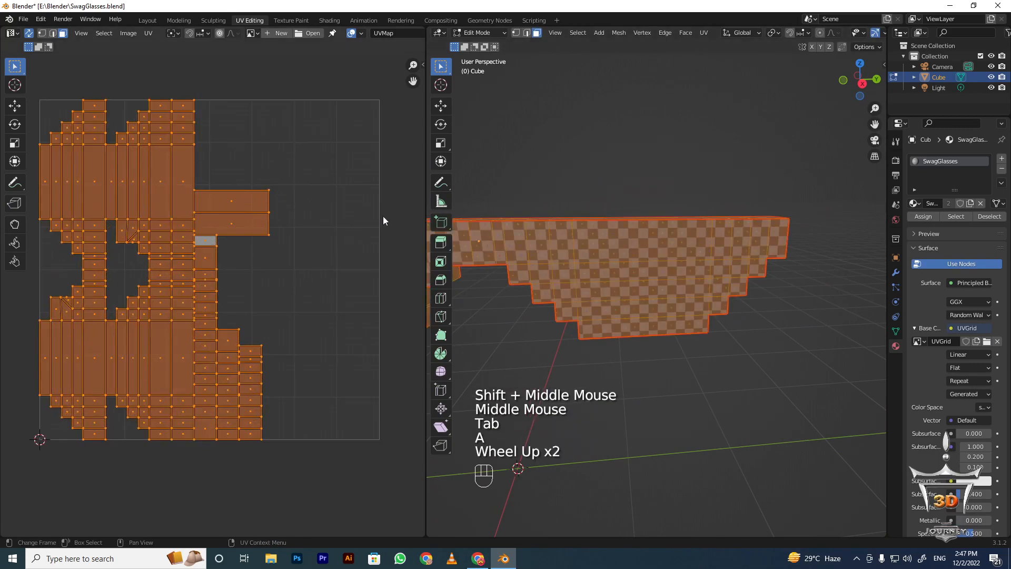
pyautogui.scroll(-2, 246, 142)
pyautogui.scroll(2, 221, 154)
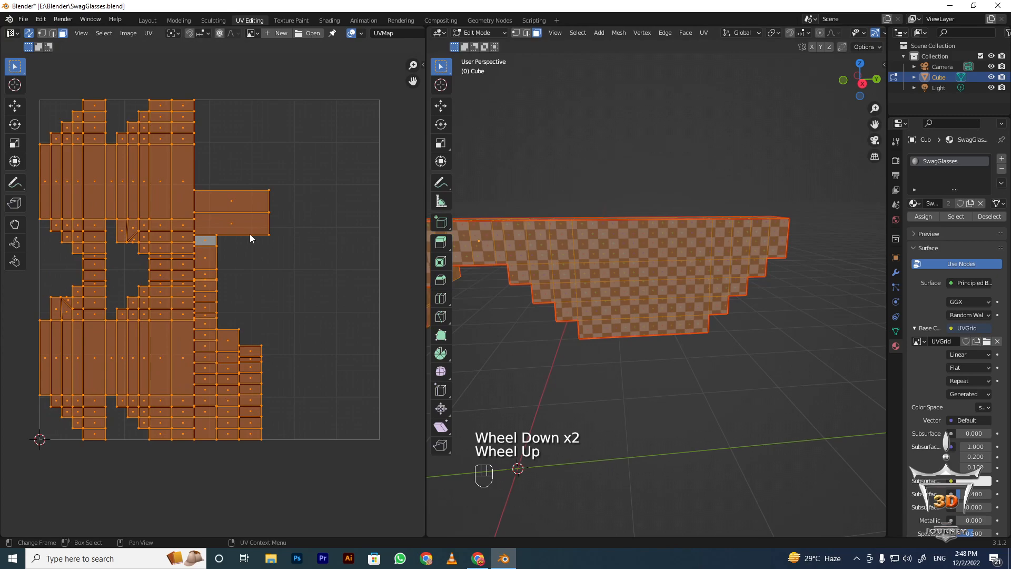
pyautogui.press('Tab')
pyautogui.hotkey('ctrl', 'a')
pyautogui.click(597, 320)
pyautogui.press('Tab')
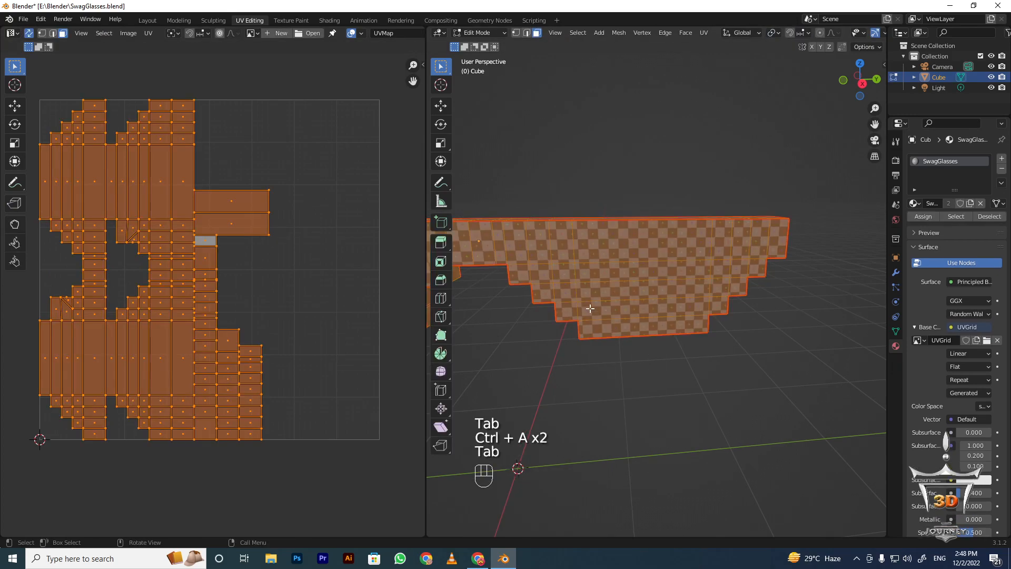
pyautogui.press('u')
pyautogui.click(586, 302)
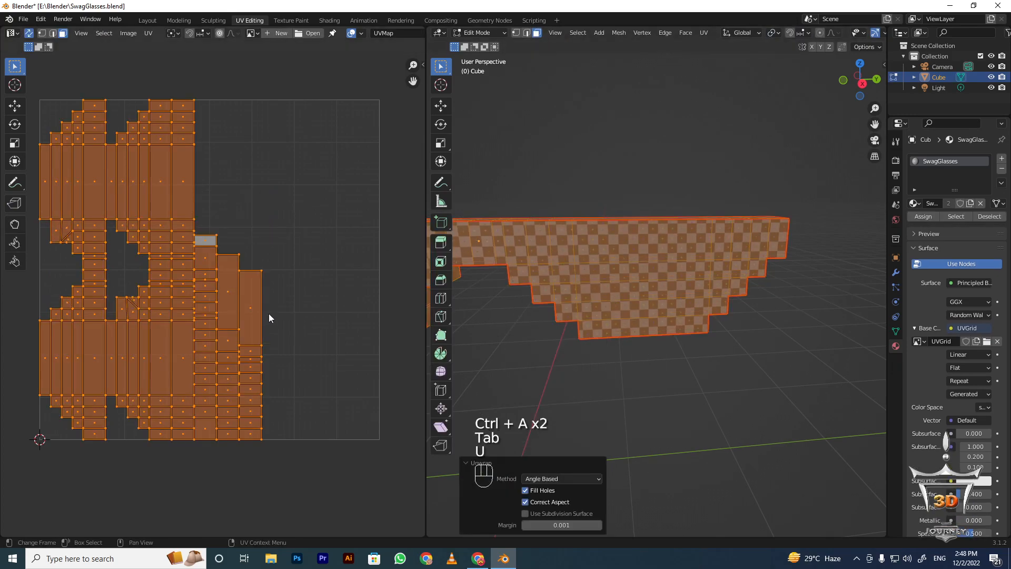
# Check the checker texture from above and pick the large lens-shaped UV islands to see which faces they cover
pyautogui.press('Tab')
pyautogui.moveTo(633, 286); pyautogui.dragTo(473, 326, button='middle')
pyautogui.scroll(-1, 435, 323)
pyautogui.press('Tab')
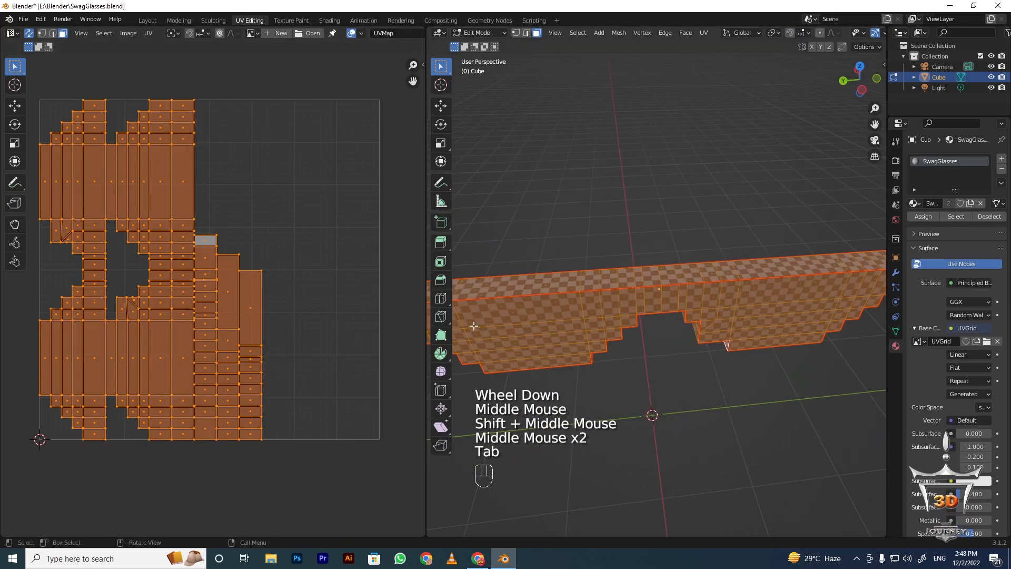
pyautogui.scroll(1, 146, 133)
pyautogui.keyDown('shift'); pyautogui.moveTo(147, 134); pyautogui.dragTo(250, 206, button='middle'); pyautogui.keyUp('shift')
pyautogui.hotkey('alt', 'a')
pyautogui.press('l')
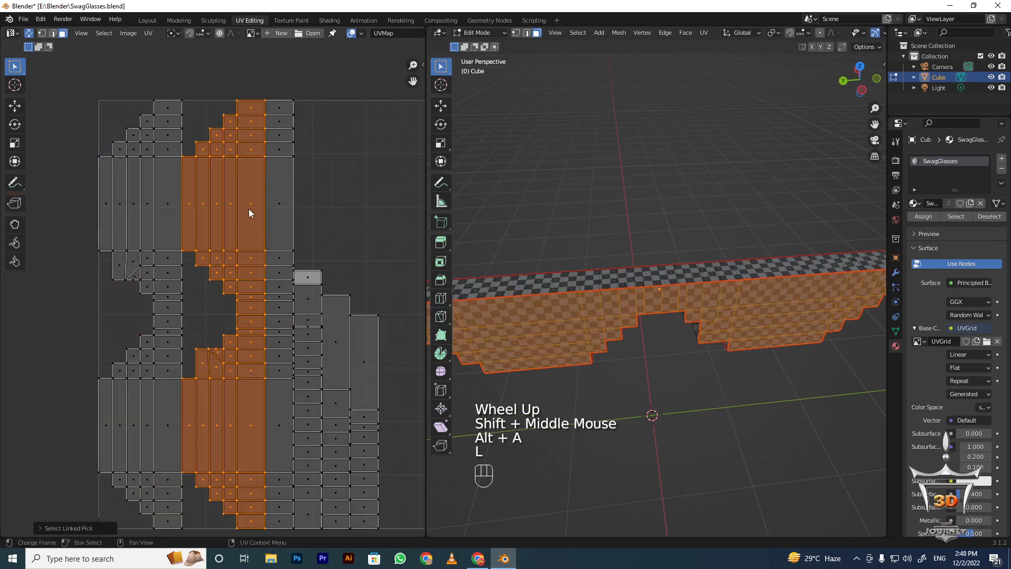
pyautogui.press('l')
pyautogui.scroll(-1, 652, 319)
# Select the edge loop running around the middle of the nose bridge and mark it as a seam
pyautogui.moveTo(651, 319); pyautogui.dragTo(666, 255, button='middle')
pyautogui.scroll(2, 658, 263)
pyautogui.hotkey('alt', 'a')
pyautogui.press('2')
pyautogui.scroll(1, 643, 184)
pyautogui.keyDown('alt'); pyautogui.keyDown('shift'); pyautogui.click(643, 182); pyautogui.keyUp('shift'); pyautogui.keyUp('alt')
pyautogui.keyDown('shift'); pyautogui.moveTo(644, 182); pyautogui.dragTo(627, 345, button='middle'); pyautogui.keyUp('shift')
pyautogui.scroll(3, 658, 227)
pyautogui.scroll(-2, 661, 232)
pyautogui.scroll(2, 664, 239)
pyautogui.hotkey('ctrl', 'e')
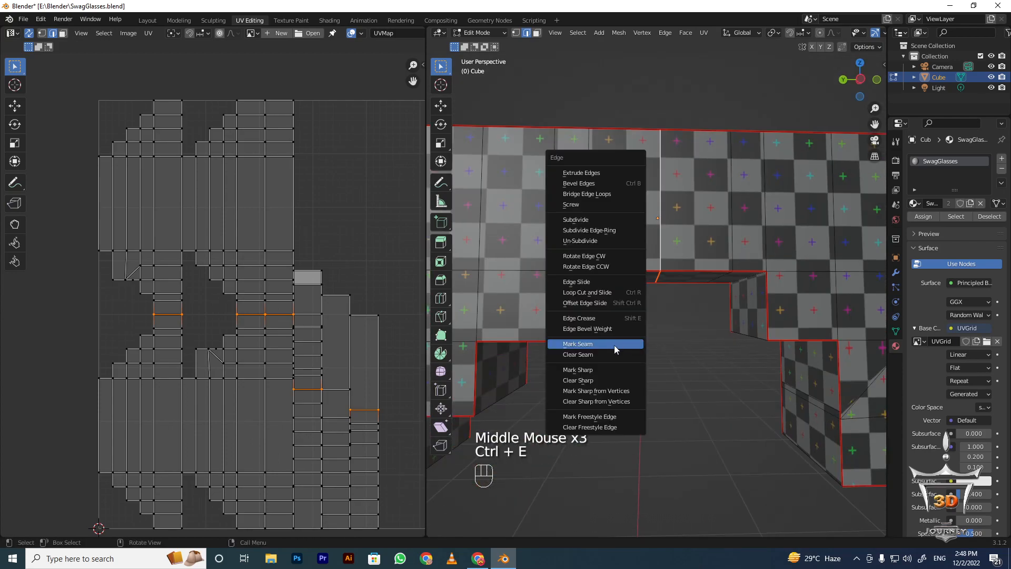
pyautogui.click(614, 349)
# Pick the two lens-shaped UV islands and the long top strip to check their faces, and clear the selection
pyautogui.scroll(-4, 282, 343)
pyautogui.keyDown('shift'); pyautogui.moveTo(282, 343); pyautogui.dragTo(252, 301, button='middle'); pyautogui.keyUp('shift')
pyautogui.scroll(2, 211, 230)
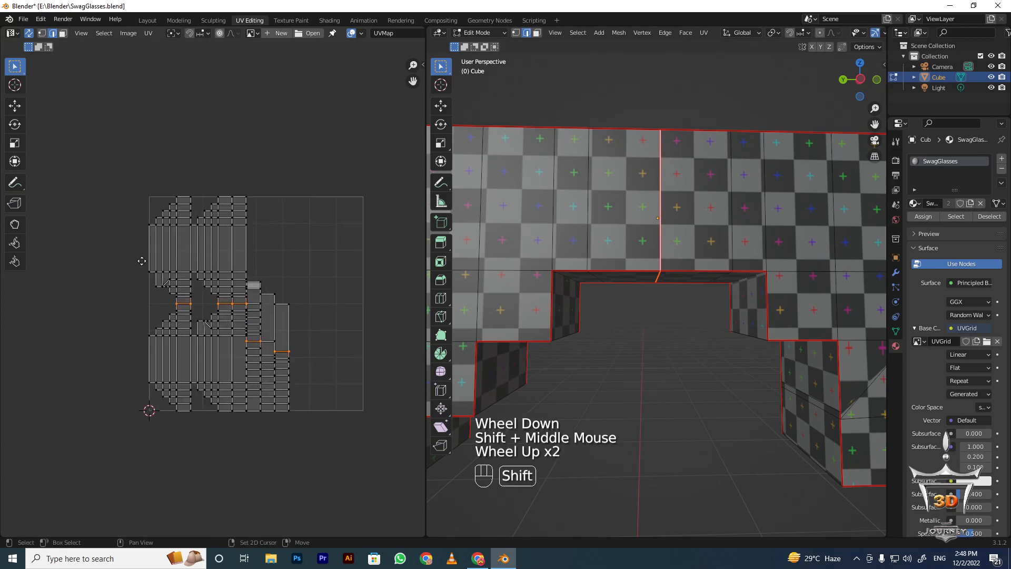
pyautogui.keyDown('shift'); pyautogui.moveTo(158, 261); pyautogui.dragTo(109, 261, button='middle'); pyautogui.keyUp('shift')
pyautogui.scroll(1, 276, 273)
pyautogui.keyDown('shift'); pyautogui.moveTo(276, 272); pyautogui.dragTo(287, 198, button='middle'); pyautogui.keyUp('shift')
pyautogui.press('l')
pyautogui.press('l')
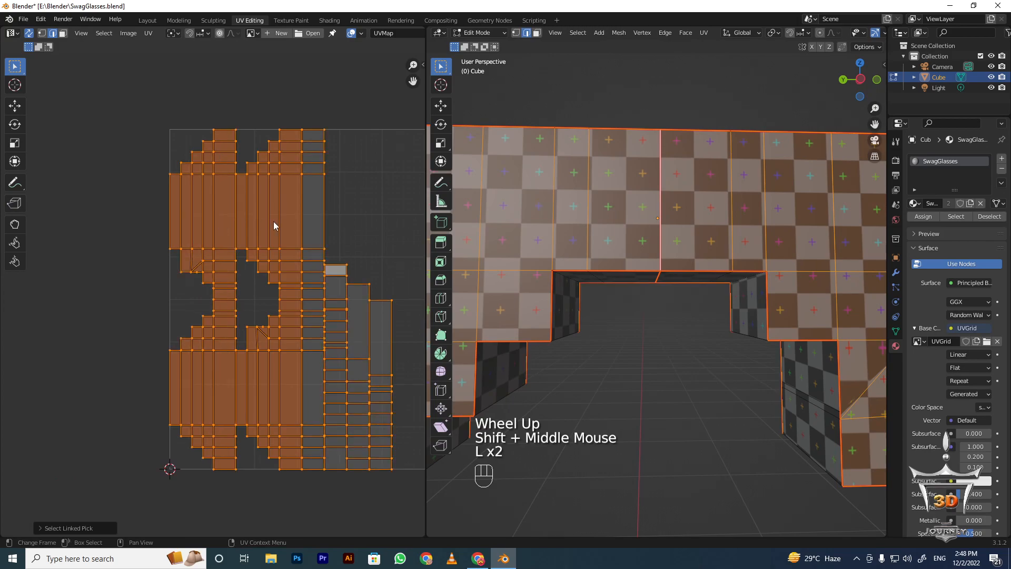
pyautogui.hotkey('alt', 'a')
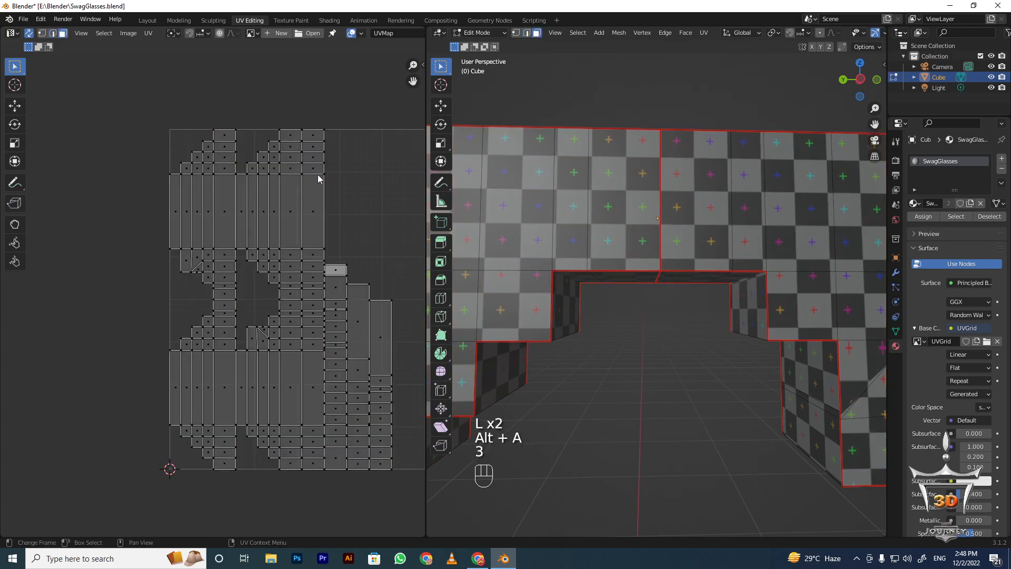
pyautogui.press('l')
pyautogui.scroll(-2, 668, 349)
pyautogui.moveTo(637, 215); pyautogui.dragTo(627, 261, button='middle')
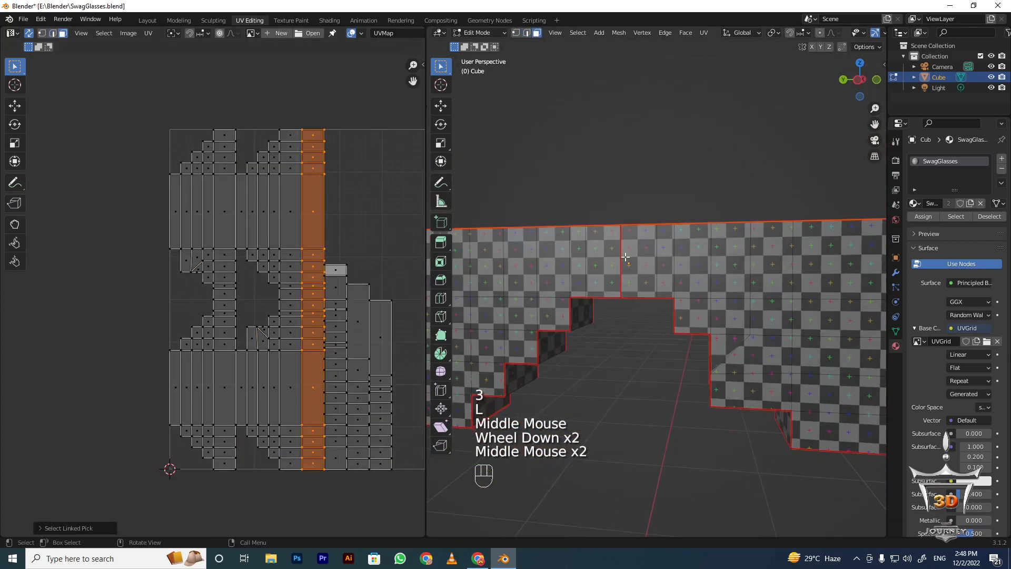
pyautogui.scroll(1, 627, 261)
pyautogui.keyDown('alt'); pyautogui.scroll(1, 603, 193); pyautogui.keyUp('alt')
pyautogui.hotkey('alt', 'a')
# Select the whole mesh and unwrap it with the seam around the nose bridge
pyautogui.press('a')
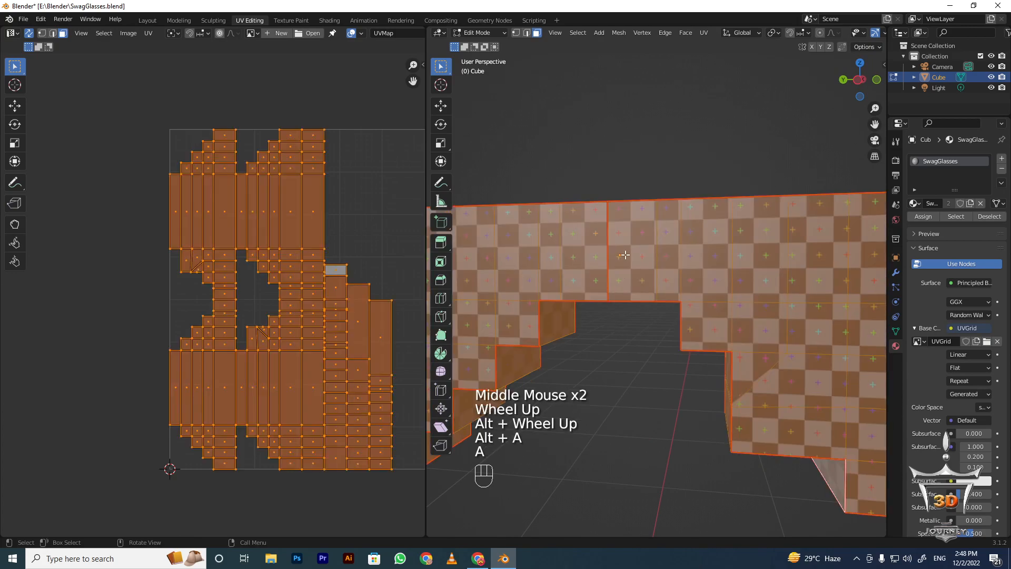
pyautogui.press('u')
pyautogui.click(625, 255)
pyautogui.scroll(-3, 373, 305)
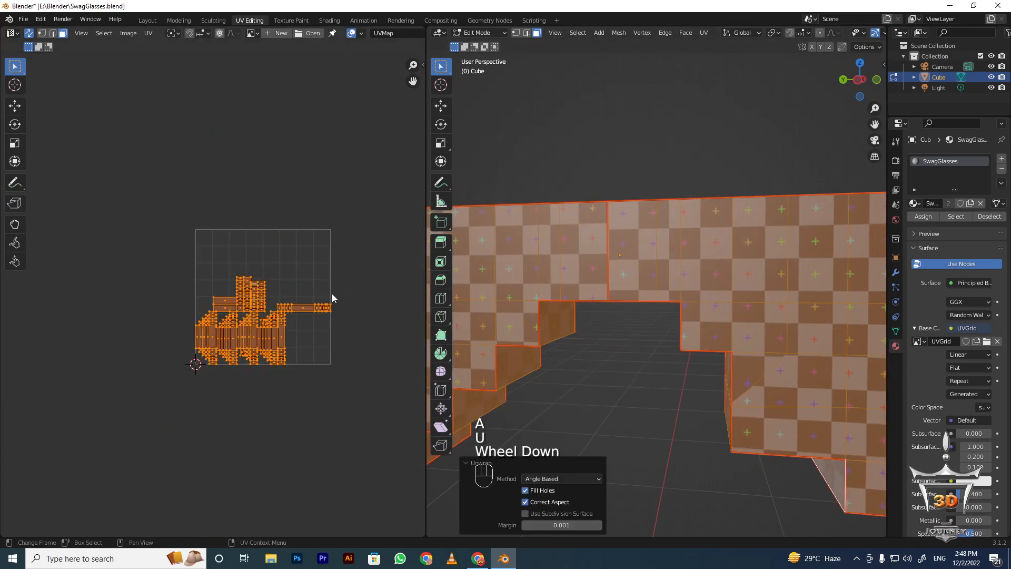
pyautogui.keyDown('shift'); pyautogui.moveTo(312, 307); pyautogui.dragTo(297, 299, button='middle'); pyautogui.keyUp('shift')
pyautogui.scroll(1, 297, 299)
pyautogui.moveTo(605, 263); pyautogui.dragTo(737, 272, button='middle')
pyautogui.scroll(-2, 655, 275)
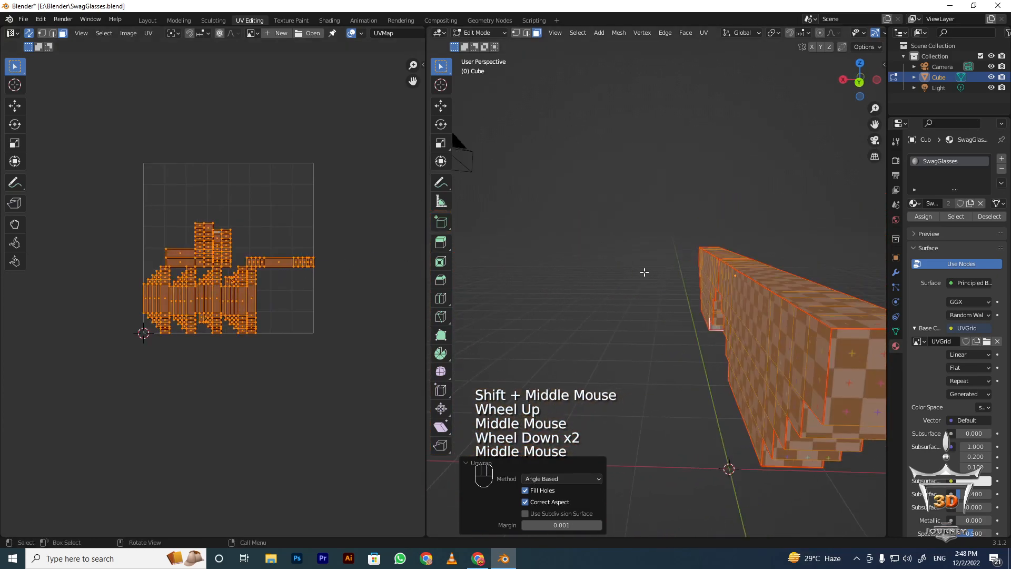
pyautogui.scroll(3, 252, 280)
pyautogui.keyDown('shift'); pyautogui.moveTo(311, 244); pyautogui.dragTo(300, 331, button='middle'); pyautogui.keyUp('shift')
pyautogui.scroll(2, 300, 331)
pyautogui.hotkey('alt', 'a')
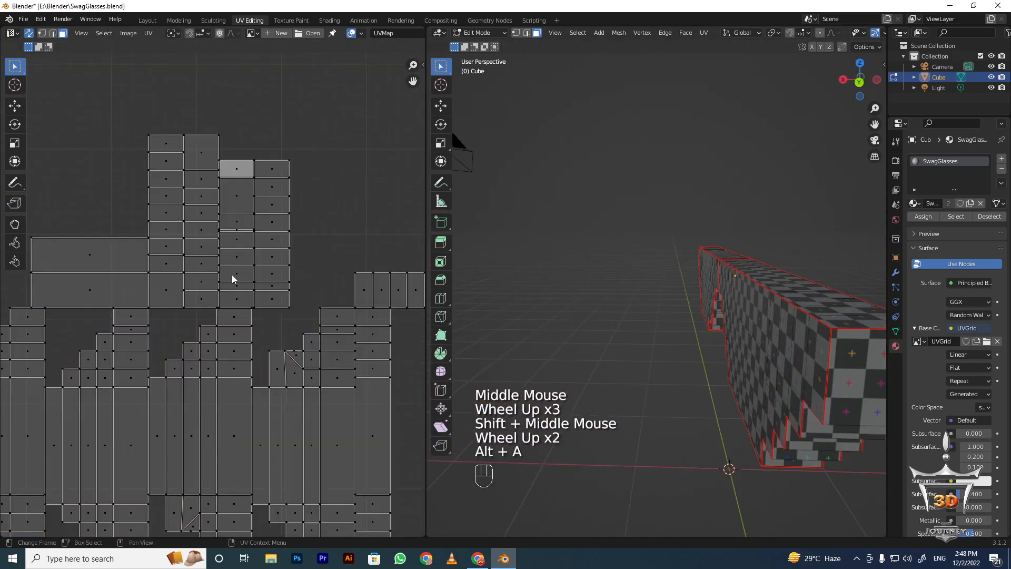
pyautogui.scroll(-2, 201, 265)
pyautogui.press('l')
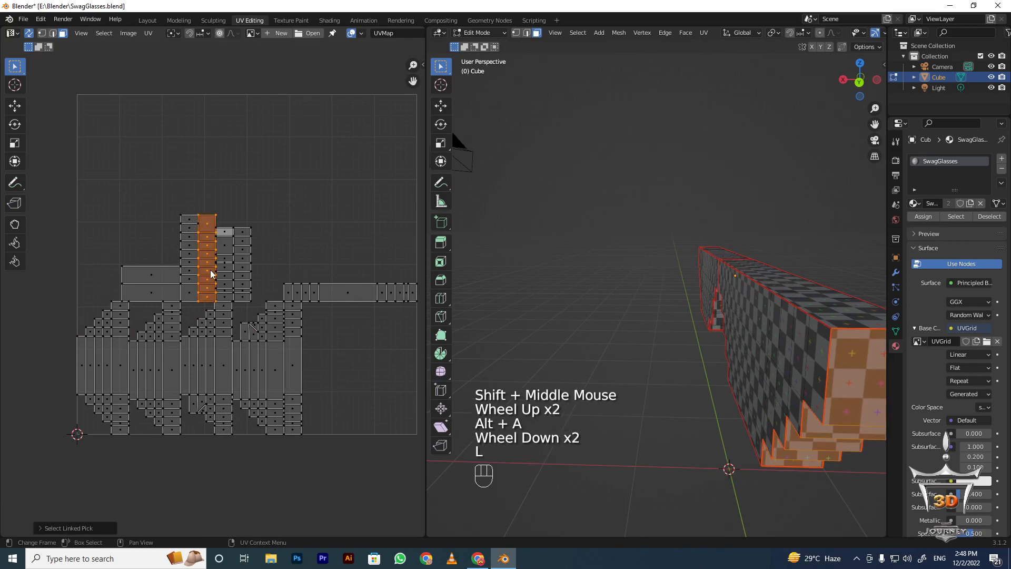
pyautogui.press('g')
pyautogui.rightClick(334, 342)
pyautogui.scroll(-1, 673, 315)
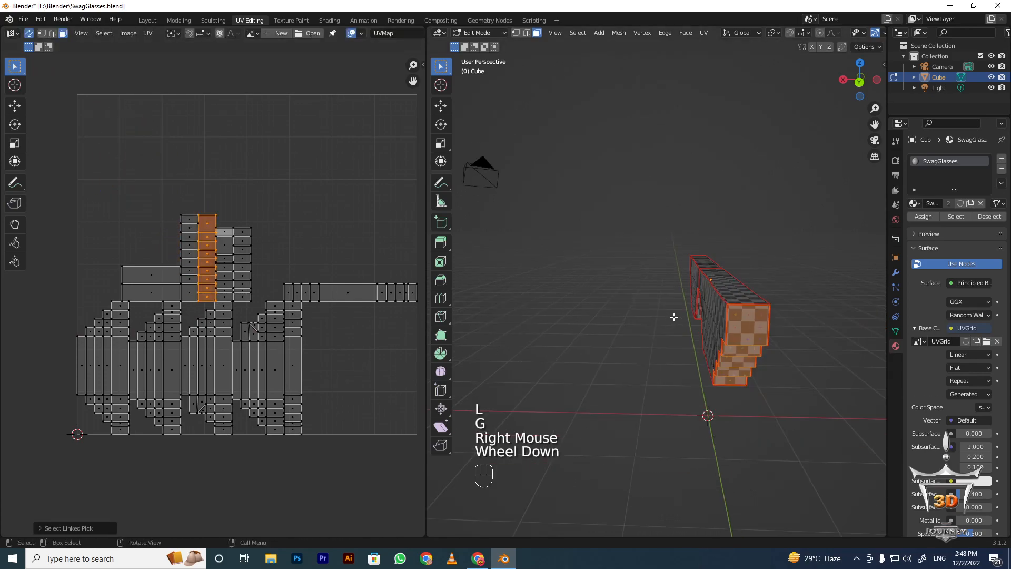
pyautogui.moveTo(672, 316); pyautogui.dragTo(745, 305, button='middle')
pyautogui.scroll(2, 745, 306)
pyautogui.hotkey('ctrl', 'z')
pyautogui.hotkey('ctrl', 'z')
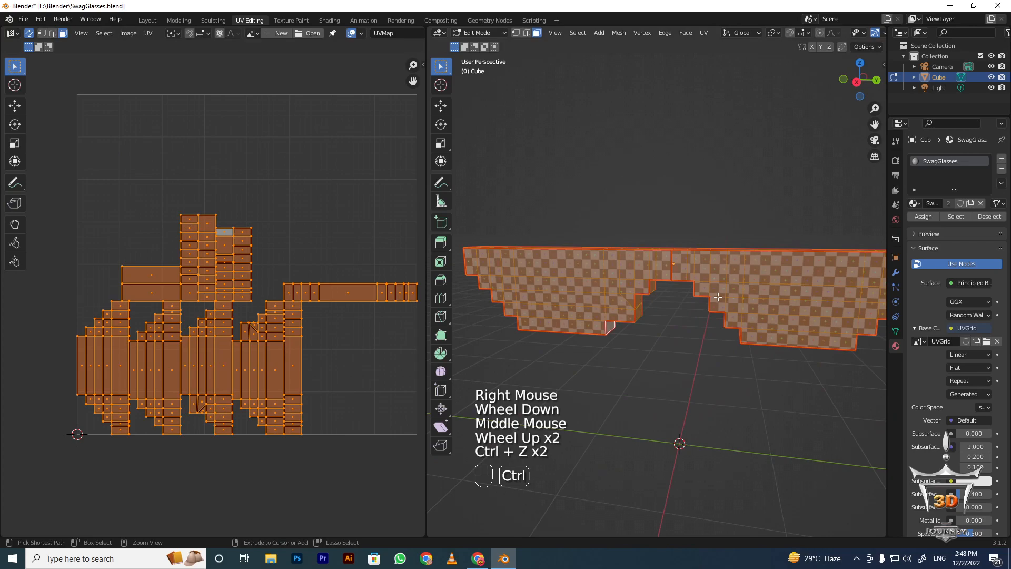
# Move the long horizontal strip island into the empty upper right area of the UV grid and clear the selection
pyautogui.keyDown('shift'); pyautogui.moveTo(287, 321); pyautogui.dragTo(327, 376, button='middle'); pyautogui.keyUp('shift')
pyautogui.scroll(1, 155, 322)
pyautogui.hotkey('alt', 'a')
pyautogui.press('l')
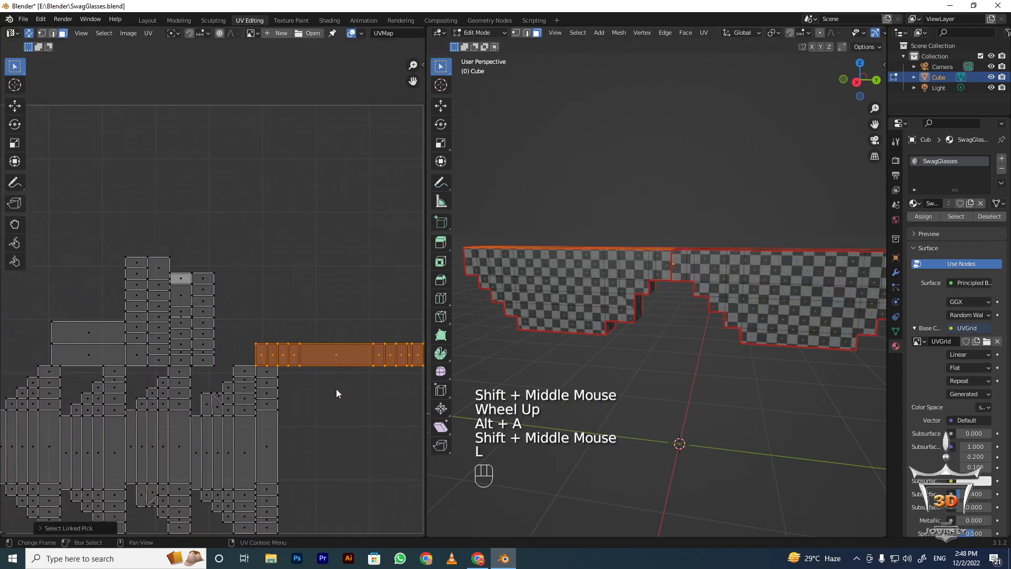
pyautogui.press('g')
pyautogui.click(310, 178)
pyautogui.hotkey('alt', 'a')
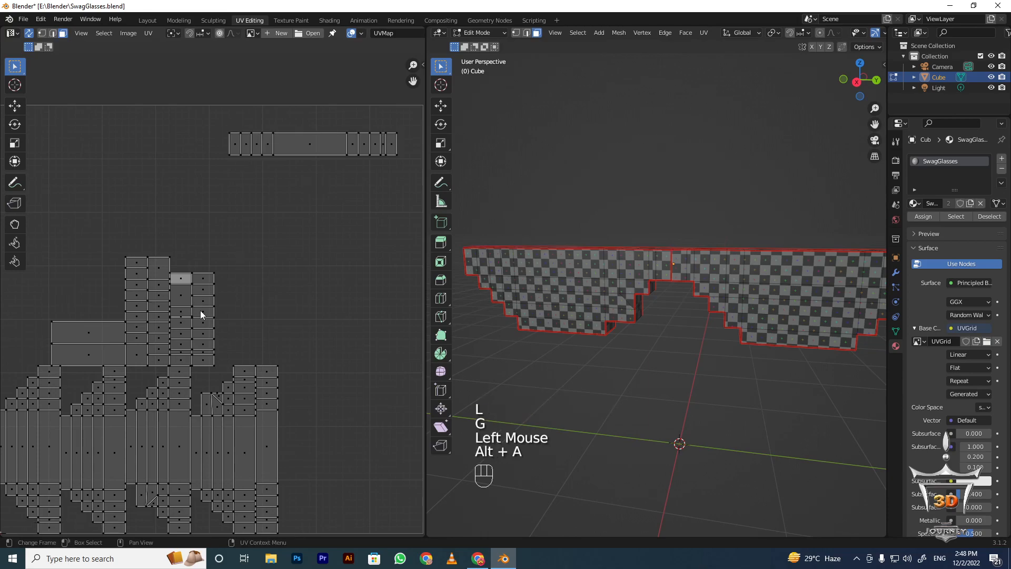
# Move the outermost vertical strip island toward the UV grid's right edge and its neighbour to the upper area, clearing the selection after each
pyautogui.press('l')
pyautogui.press('g')
pyautogui.click(388, 264)
pyautogui.hotkey('alt', 'a')
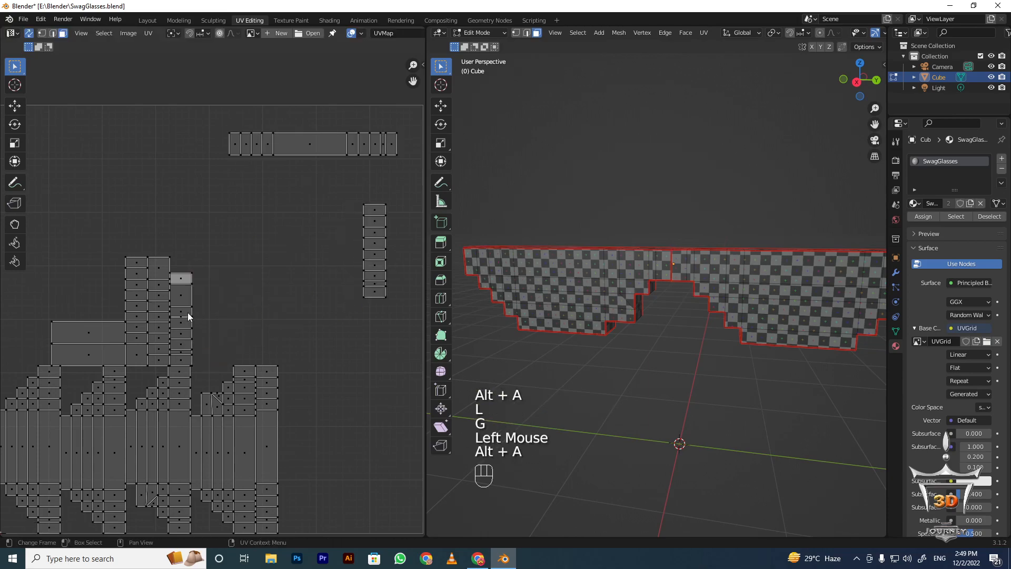
pyautogui.press('l')
pyautogui.press('g')
pyautogui.click(178, 159)
pyautogui.hotkey('alt', 'a')
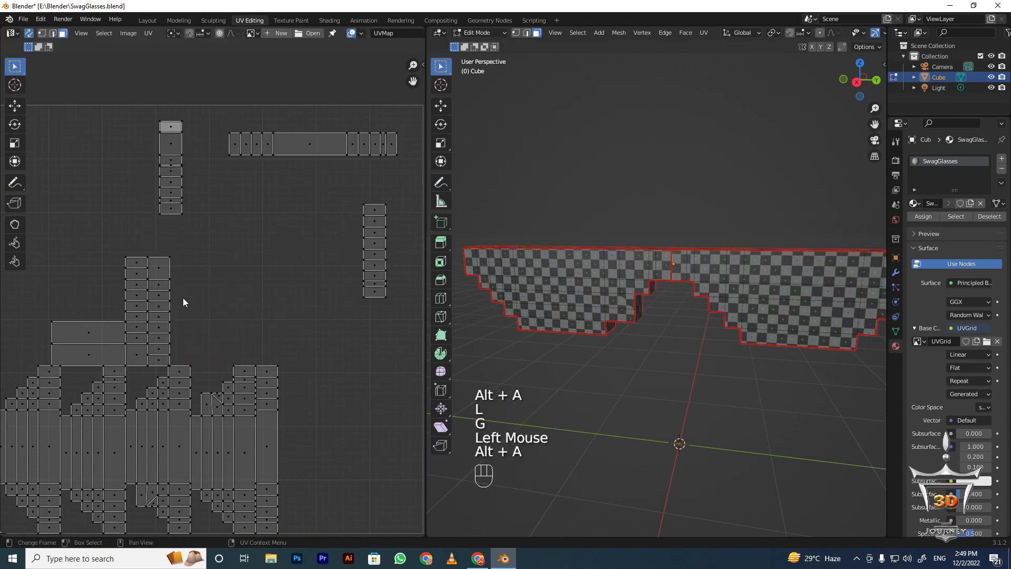
# Move the second vertical strip island of the remaining pair to the upper left area of the UV grid
pyautogui.press('l')
pyautogui.press('g')
pyautogui.click(81, 182)
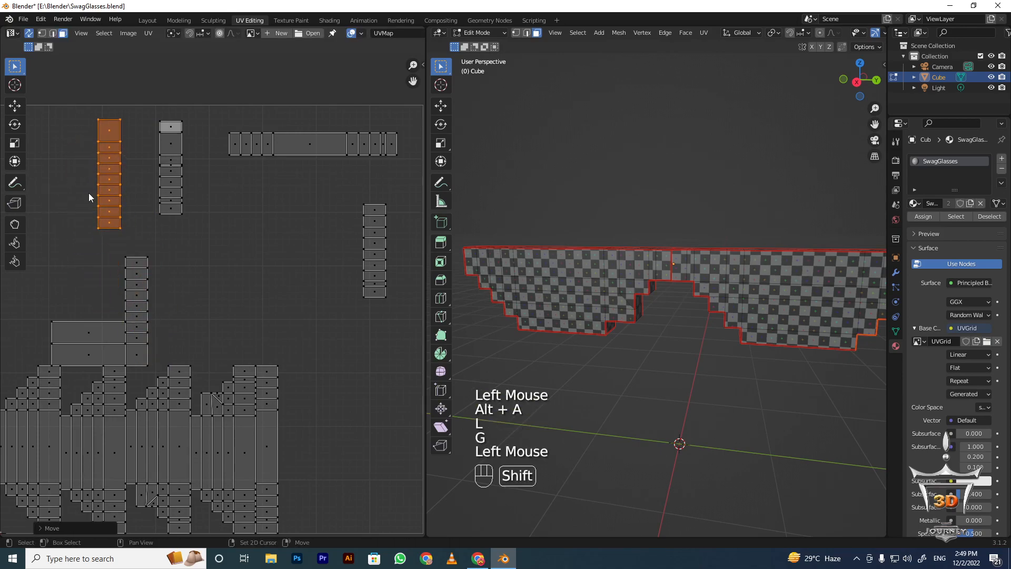
# Move the remaining vertical strip island into the upper left corner of the UV grid and clear the selection
pyautogui.keyDown('shift'); pyautogui.moveTo(81, 179); pyautogui.dragTo(168, 144, button='middle'); pyautogui.keyUp('shift')
pyautogui.hotkey('alt', 'a')
pyautogui.press('l')
pyautogui.press('g')
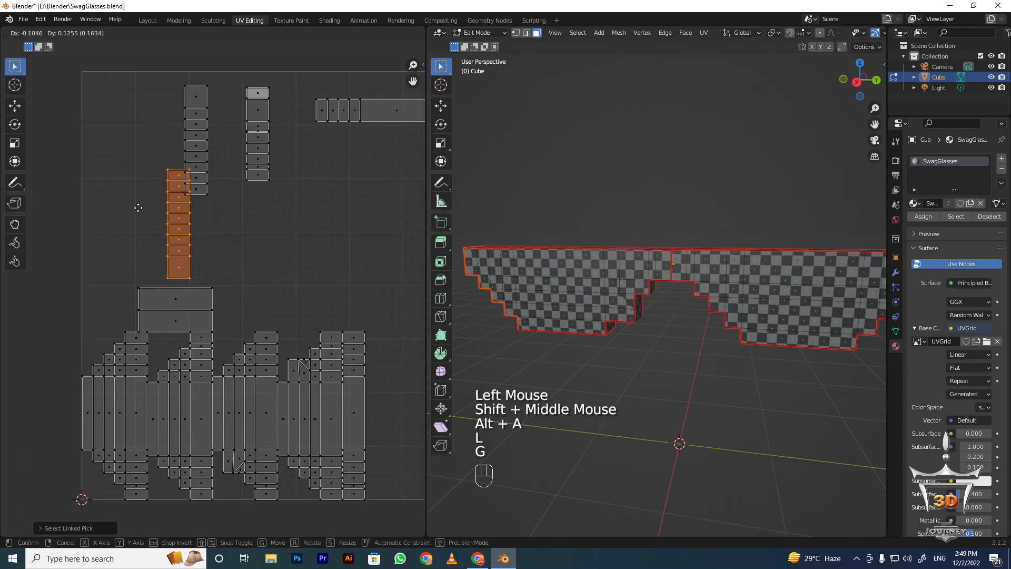
pyautogui.click(126, 153)
pyautogui.hotkey('alt', 'a')
# Move the two stacked rectangular islands together into the empty area below the long horizontal strip and clear the selection
pyautogui.press('l')
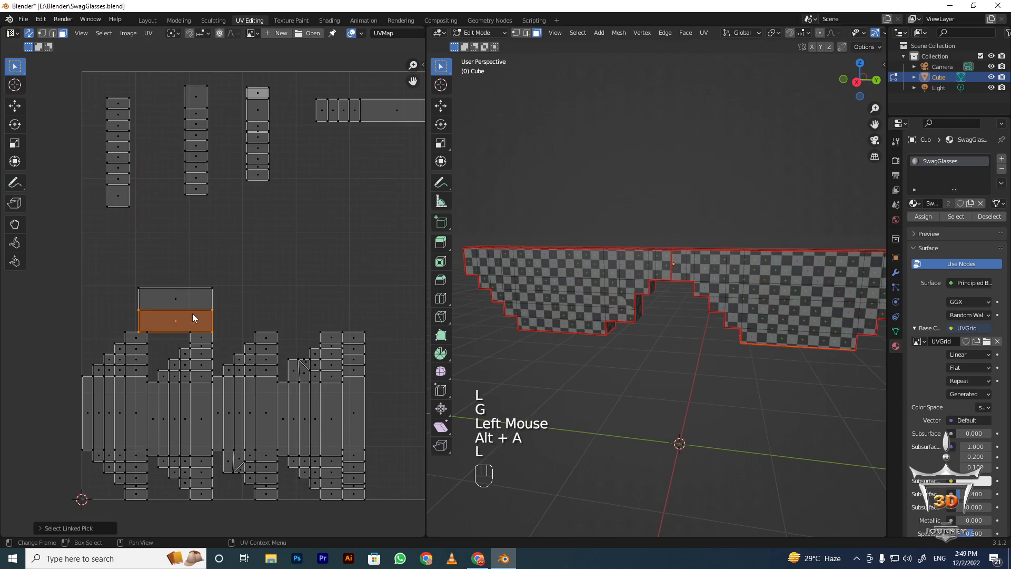
pyautogui.press('l')
pyautogui.keyDown('shift'); pyautogui.moveTo(232, 295); pyautogui.dragTo(61, 302, button='middle'); pyautogui.keyUp('shift')
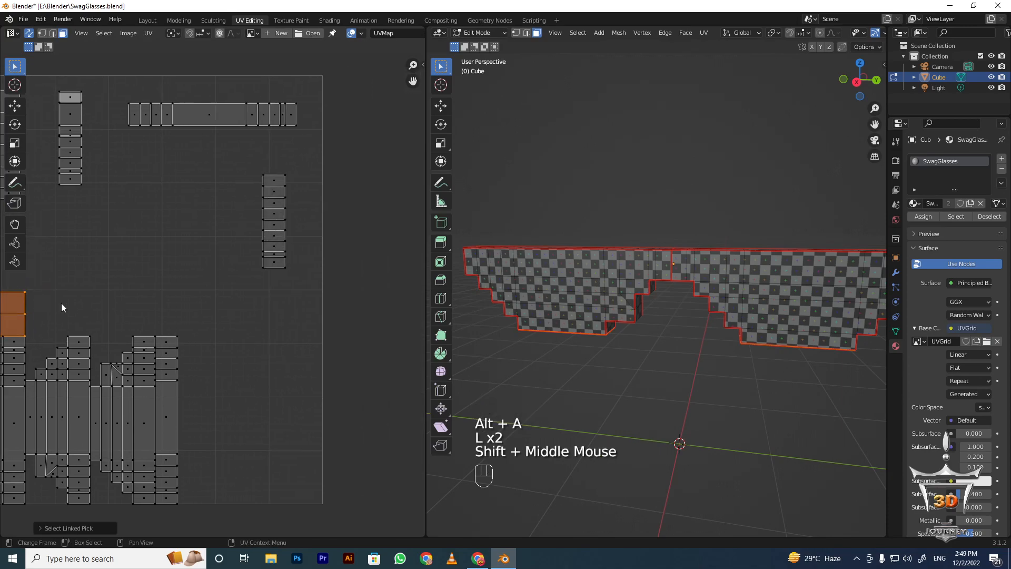
pyautogui.press('g')
pyautogui.click(261, 203)
pyautogui.keyDown('shift'); pyautogui.scroll(-2, 262, 205); pyautogui.keyUp('shift')
pyautogui.keyDown('shift'); pyautogui.moveTo(200, 253); pyautogui.dragTo(257, 260, button='middle'); pyautogui.keyUp('shift')
pyautogui.hotkey('alt', 'a')
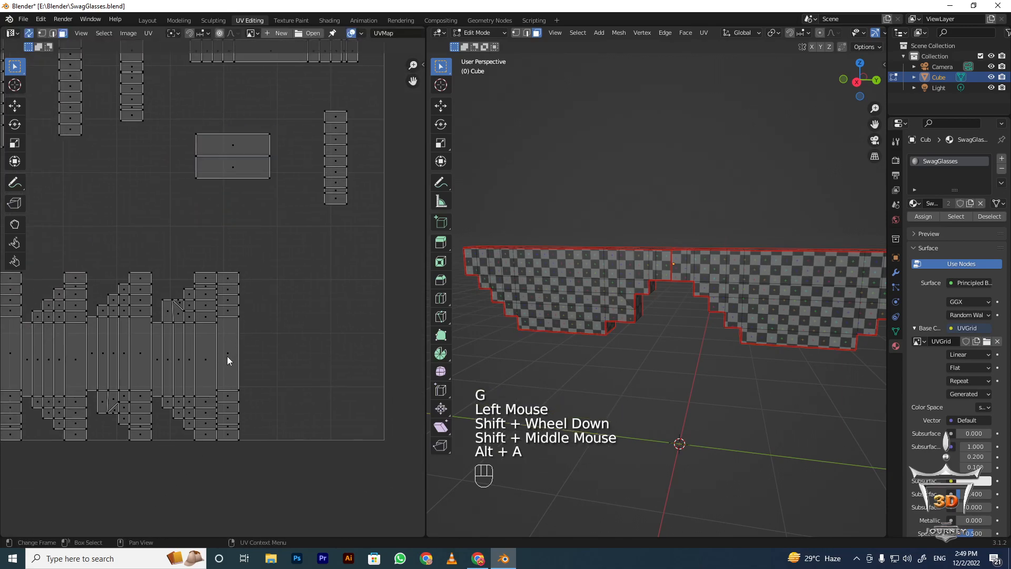
# Move the tall narrow strip beside the stepped lens islands to the lower right of the UV grid and deselect it
pyautogui.press('l')
pyautogui.press('g')
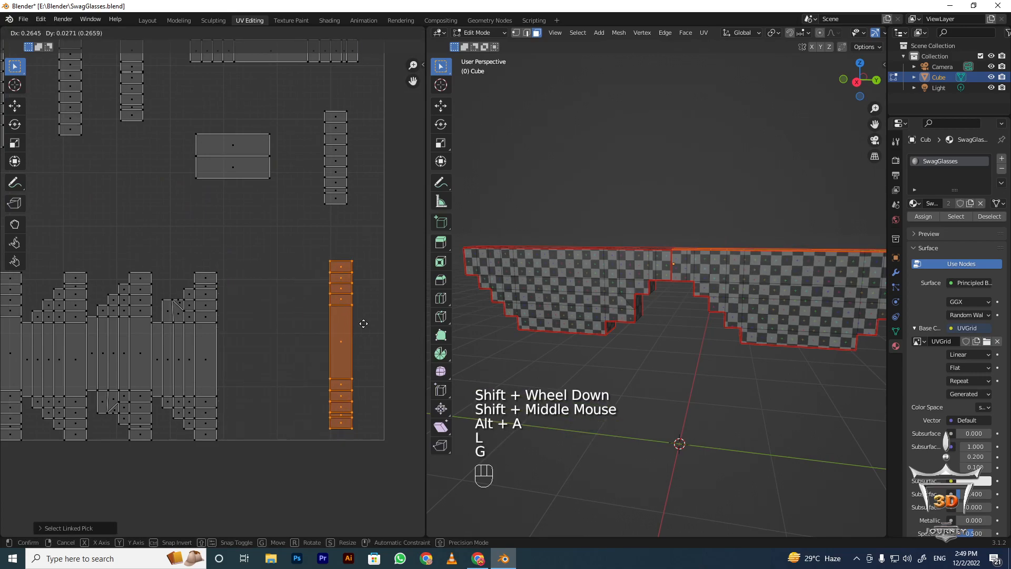
pyautogui.click(314, 308)
pyautogui.keyDown('shift'); pyautogui.moveTo(265, 332); pyautogui.dragTo(336, 329, button='middle'); pyautogui.keyUp('shift')
pyautogui.hotkey('alt', 'a')
# Move the rightmost stepped lens island toward the tall strip and its neighbour up into the middle of the UV grid
pyautogui.press('l')
pyautogui.press('g')
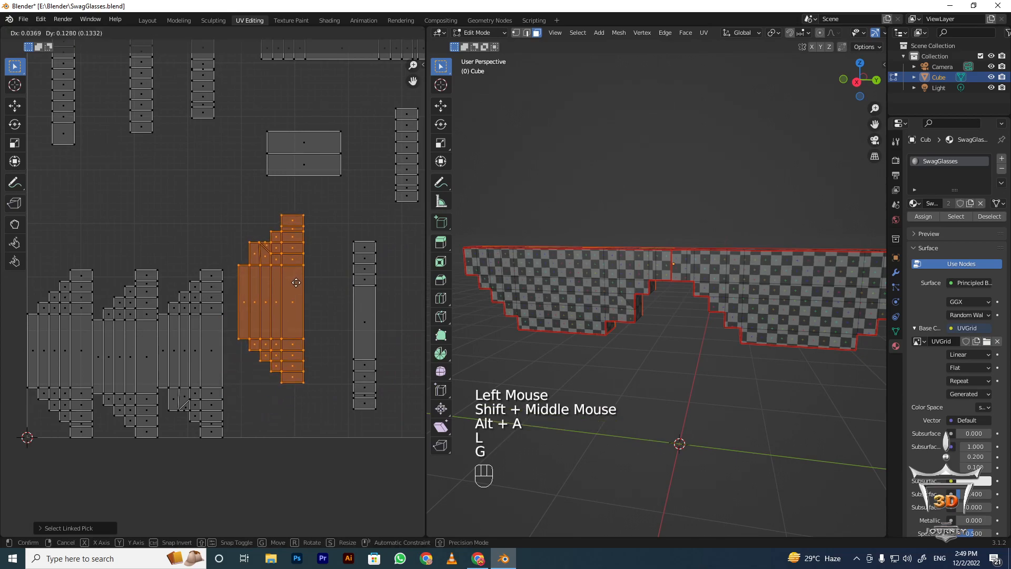
pyautogui.click(309, 282)
pyautogui.hotkey('alt', 'a')
pyautogui.press('l')
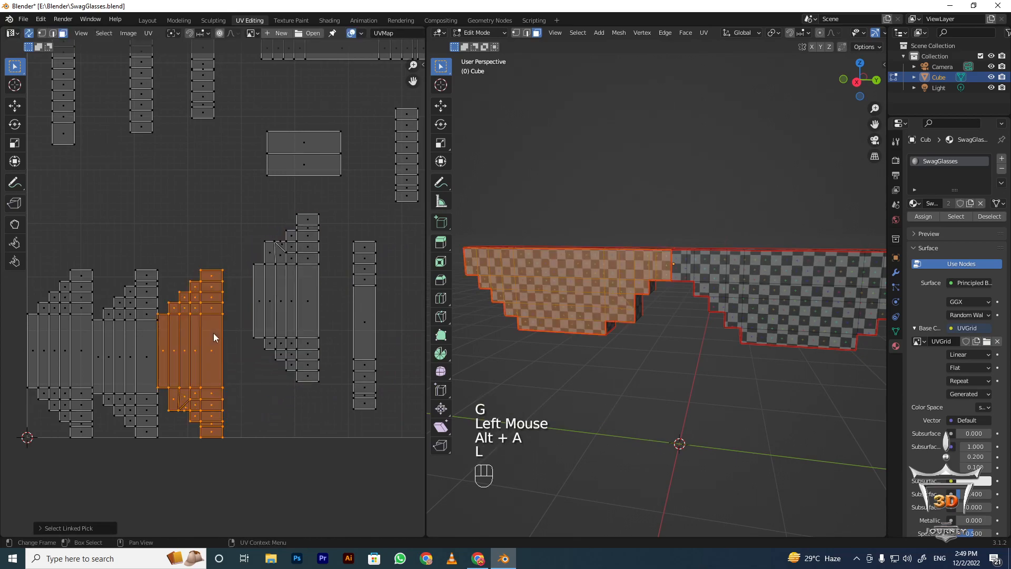
pyautogui.press('g')
pyautogui.click(194, 208)
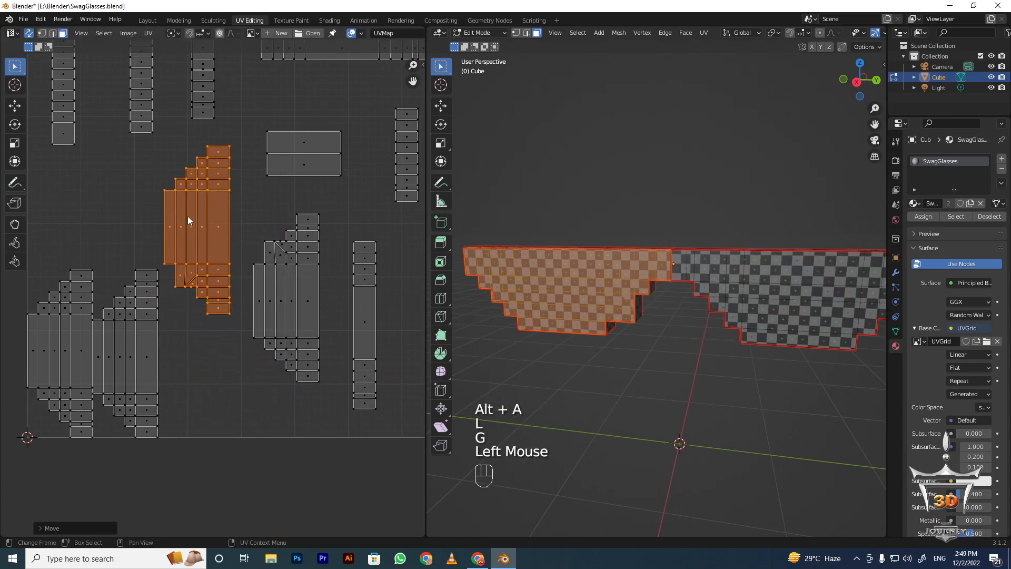
pyautogui.hotkey('alt', 'a')
# Move the leftmost stepped lens island straight up along the UV grid's left edge and clear the selection
pyautogui.press('l')
pyautogui.press('g')
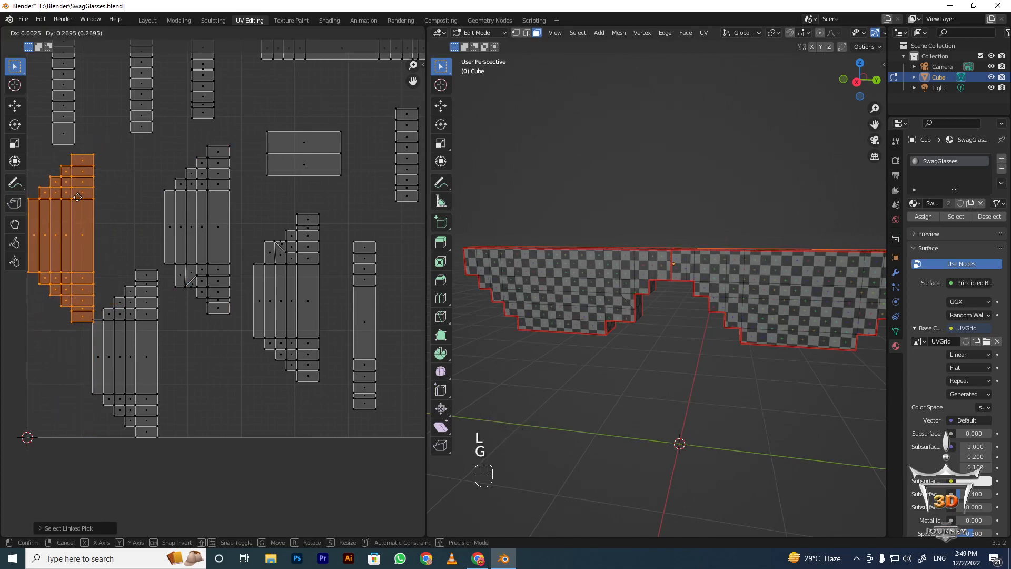
pyautogui.click(86, 190)
pyautogui.scroll(-2, 162, 211)
pyautogui.keyDown('shift'); pyautogui.moveTo(163, 211); pyautogui.dragTo(182, 292, button='middle'); pyautogui.keyUp('shift')
pyautogui.scroll(2, 242, 308)
pyautogui.hotkey('alt', 'a')
# Shift the tall strip closer to the UV grid's right edge and the short vertical strip above it slightly left
pyautogui.press('l')
pyautogui.press('g')
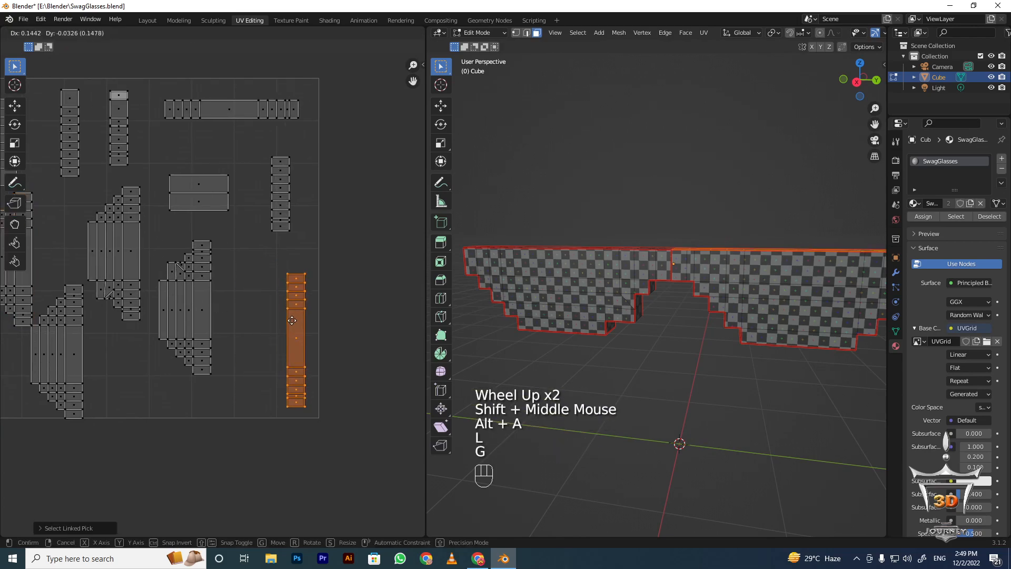
pyautogui.click(292, 322)
pyautogui.hotkey('alt', 'a')
pyautogui.press('l')
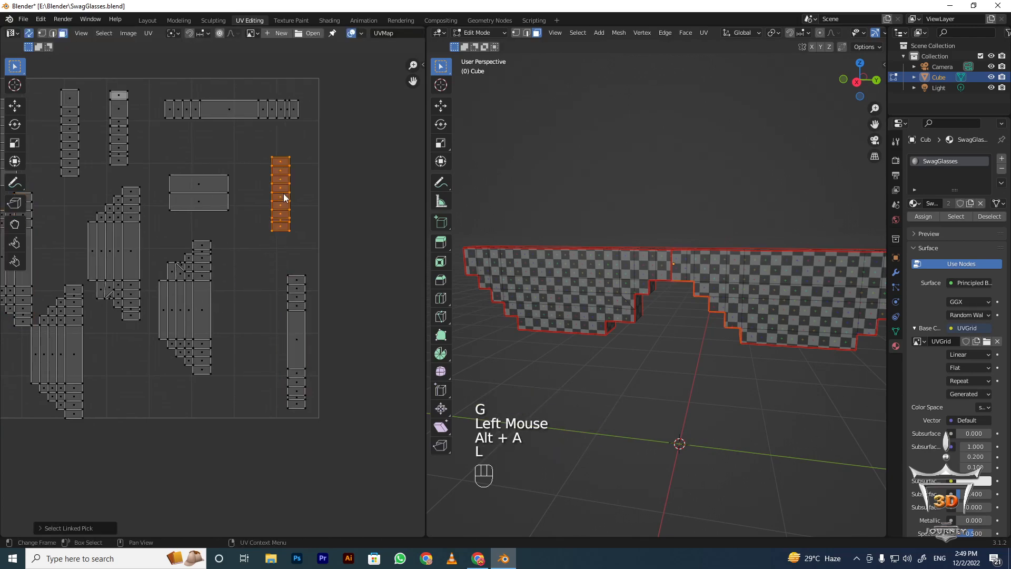
pyautogui.press('g')
pyautogui.click(270, 198)
pyautogui.keyDown('shift'); pyautogui.moveTo(216, 315); pyautogui.dragTo(287, 275, button='middle'); pyautogui.keyUp('shift')
pyautogui.hotkey('alt', 'a')
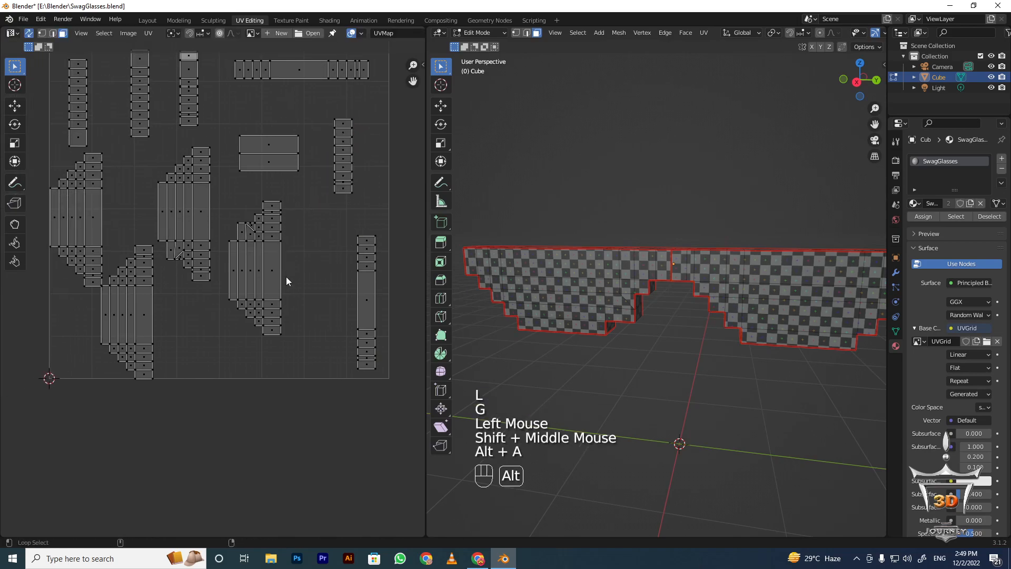
# Move the stepped lens island nearest the tall strip closer to it, and the central lens island down and to the right
pyautogui.press('l')
pyautogui.press('g')
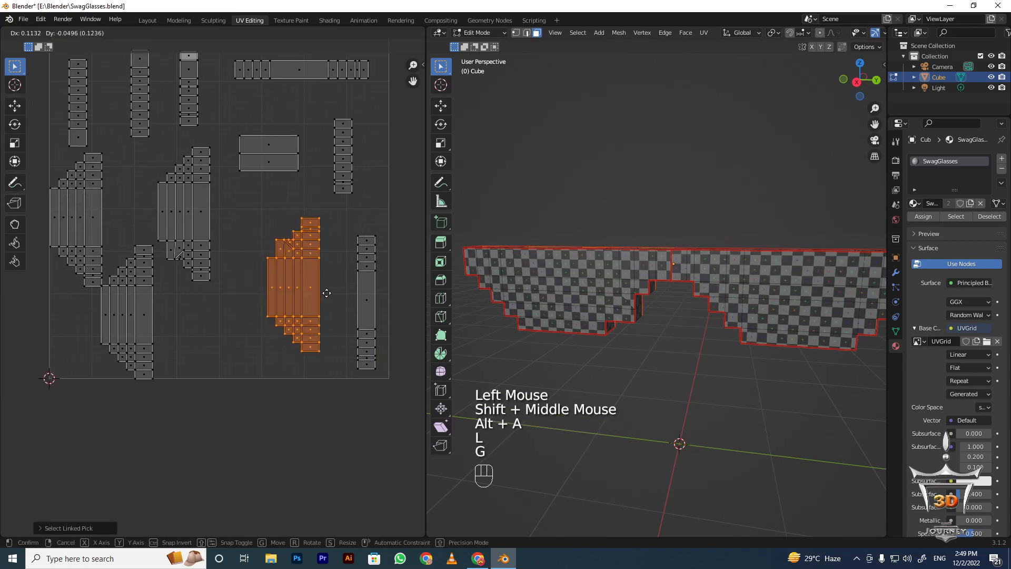
pyautogui.click(270, 269)
pyautogui.hotkey('alt', 'a')
pyautogui.press('l')
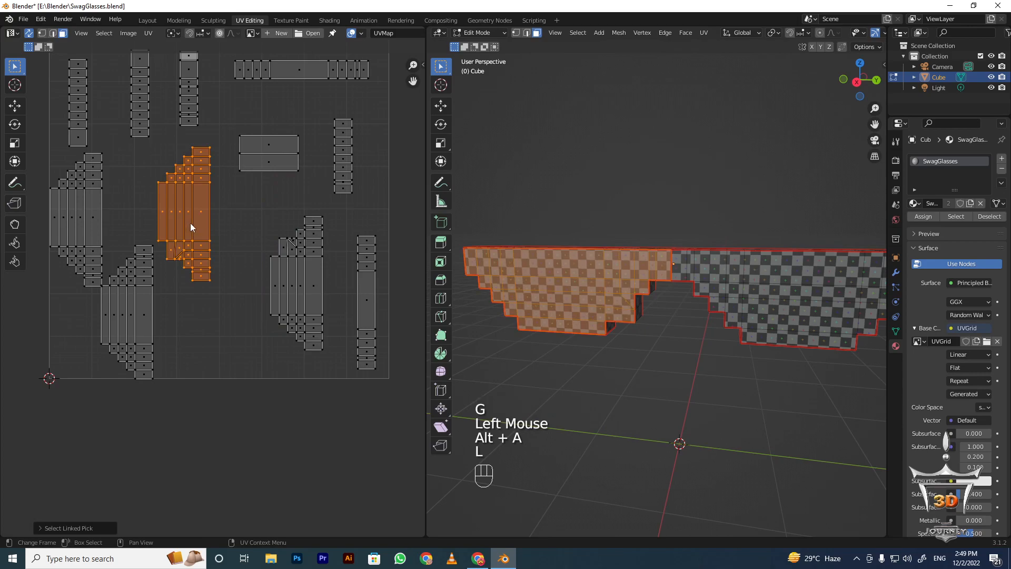
pyautogui.press('g')
pyautogui.click(225, 273)
pyautogui.hotkey('alt', 'a')
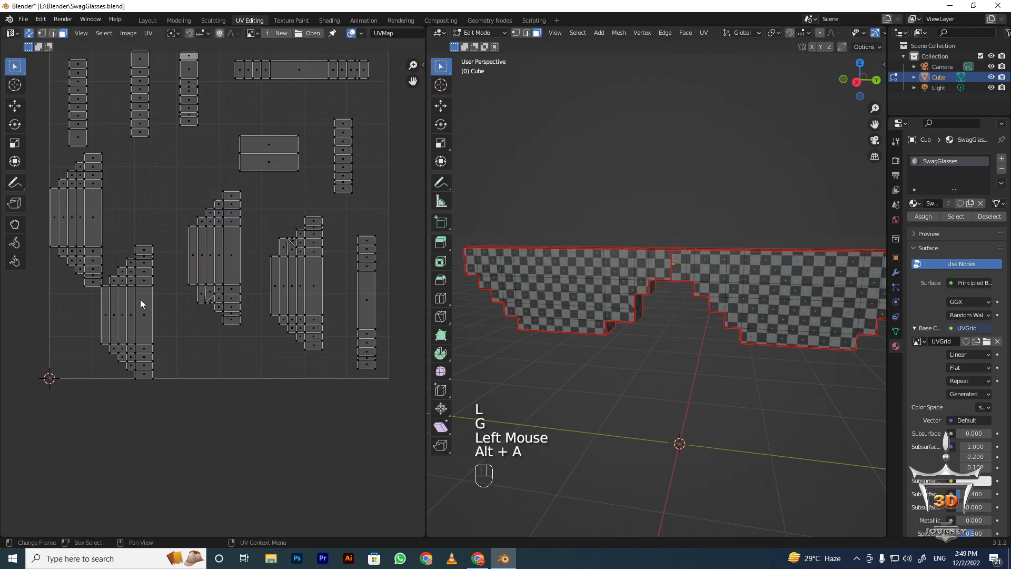
# Move the lowest stepped lens island up into the gap at the centre left and rotate it to a diagonal angle
pyautogui.press('l')
pyautogui.press('g')
pyautogui.click(182, 183)
pyautogui.press('r')
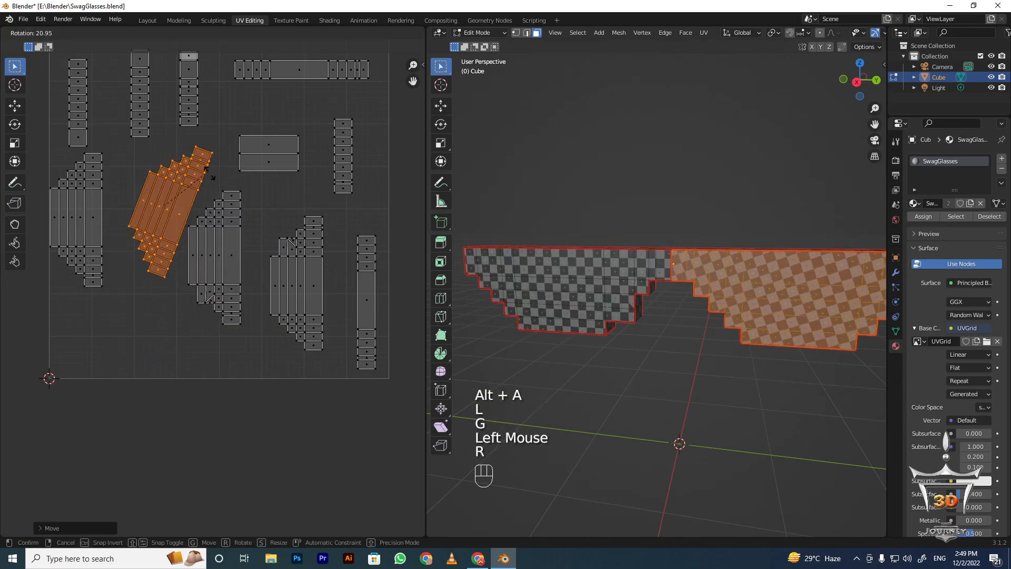
pyautogui.click(221, 187)
pyautogui.press('g')
pyautogui.click(233, 269)
pyautogui.hotkey('alt', 'a')
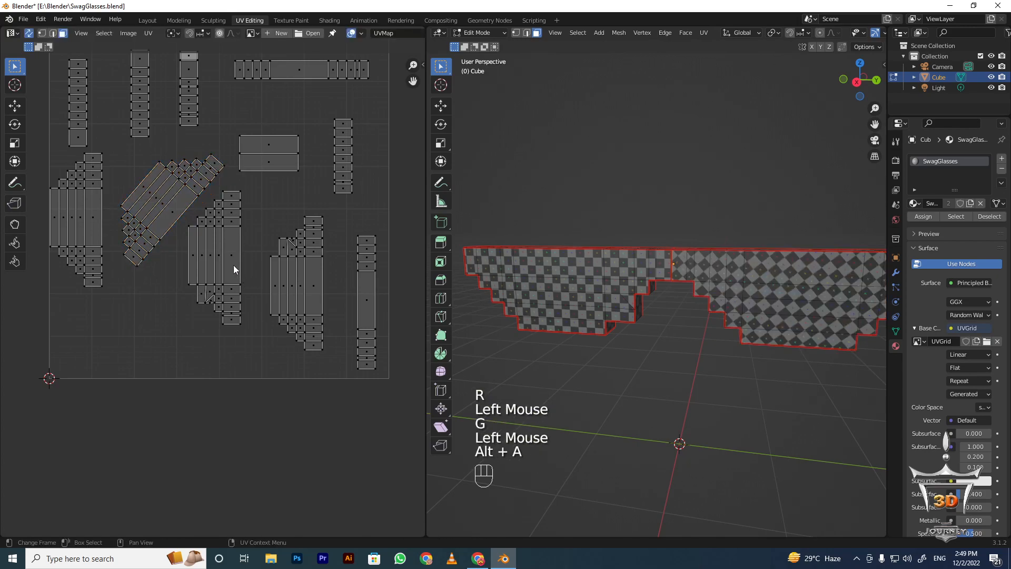
# Rotate the central upright lens island to a matching diagonal and move it down below the first diagonal island
pyautogui.press('l')
pyautogui.press('r')
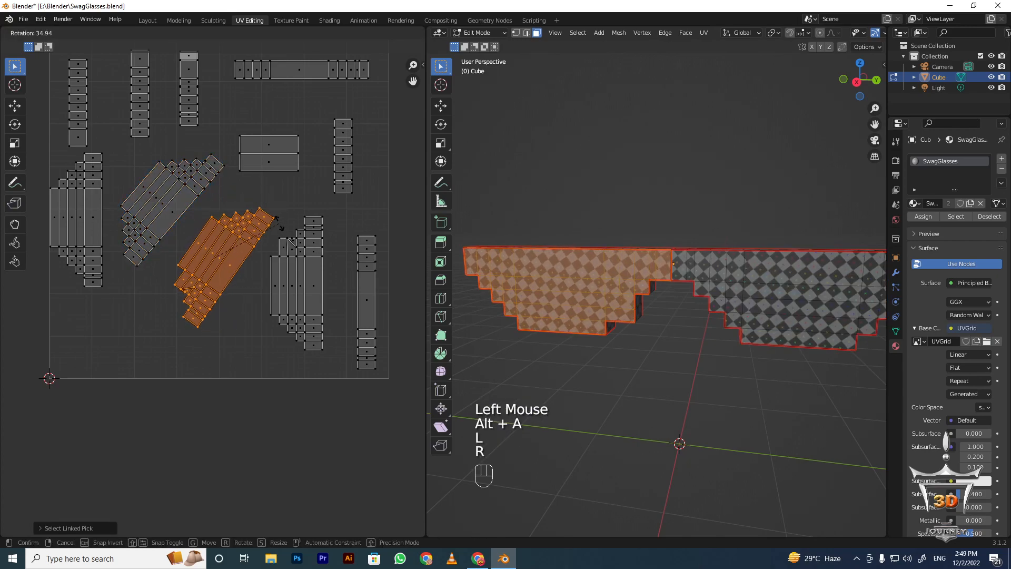
pyautogui.click(279, 224)
pyautogui.press('g')
pyautogui.click(253, 267)
pyautogui.hotkey('alt', 'a')
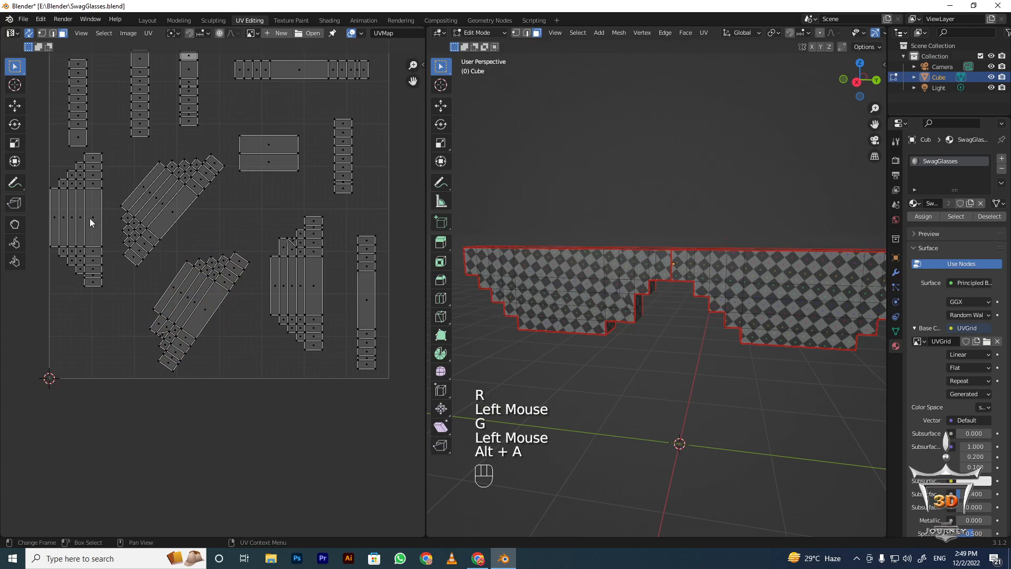
# Move the stepped lens island at the left edge down into the lower left corner of the UV grid
pyautogui.press('l')
pyautogui.press('g')
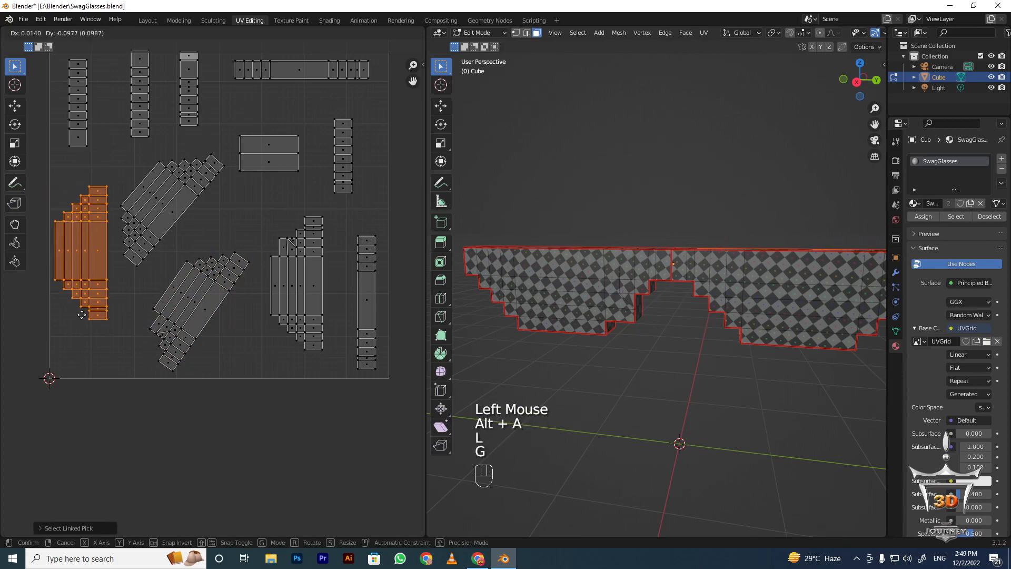
pyautogui.click(79, 347)
# Select all UV islands, set the pivot to Individual Origins and scale every island up around its own centre
pyautogui.scroll(-1, 142, 158)
pyautogui.press('a')
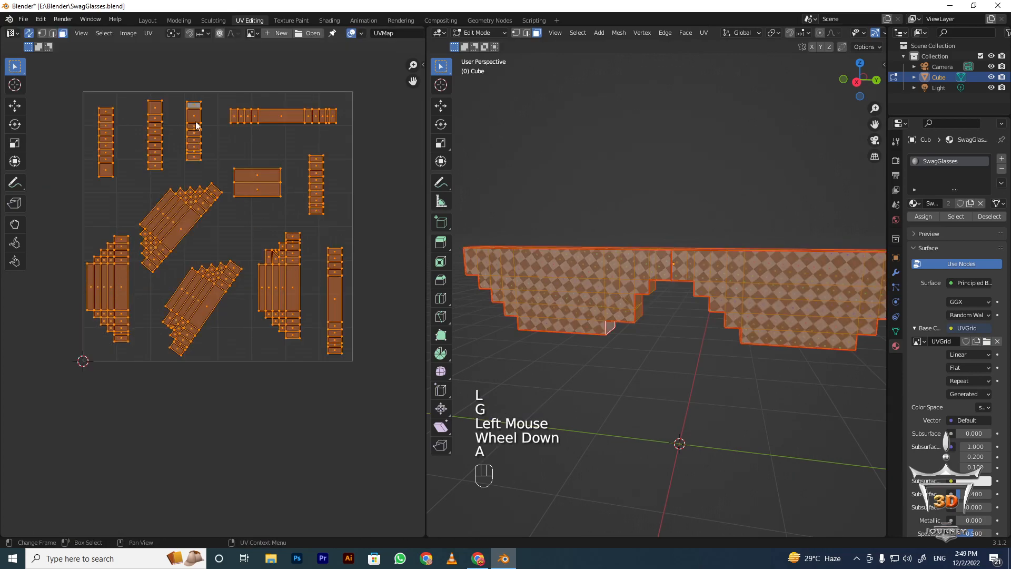
pyautogui.click(175, 33)
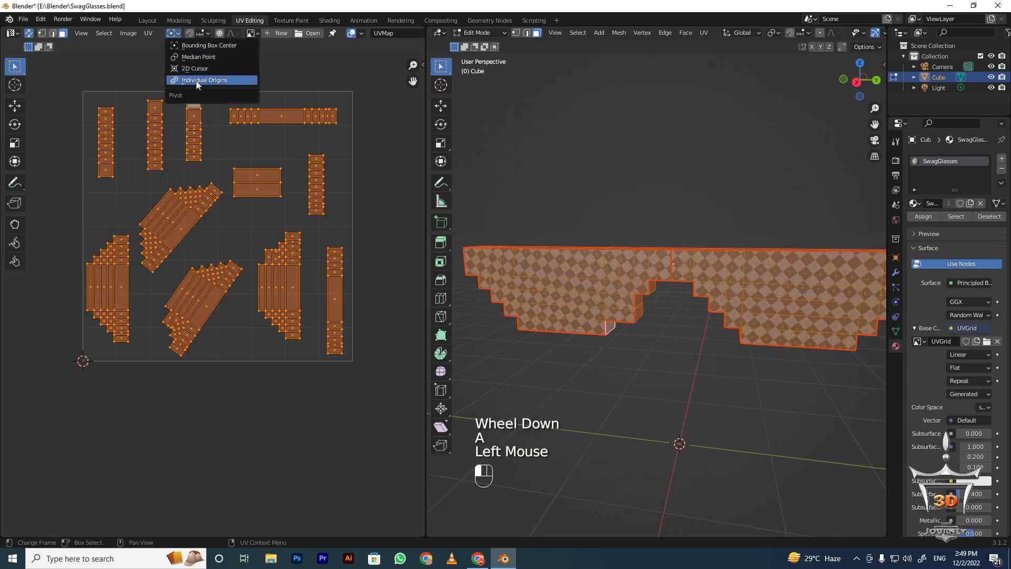
pyautogui.click(193, 57)
pyautogui.click(175, 33)
pyautogui.click(204, 80)
pyautogui.press('s')
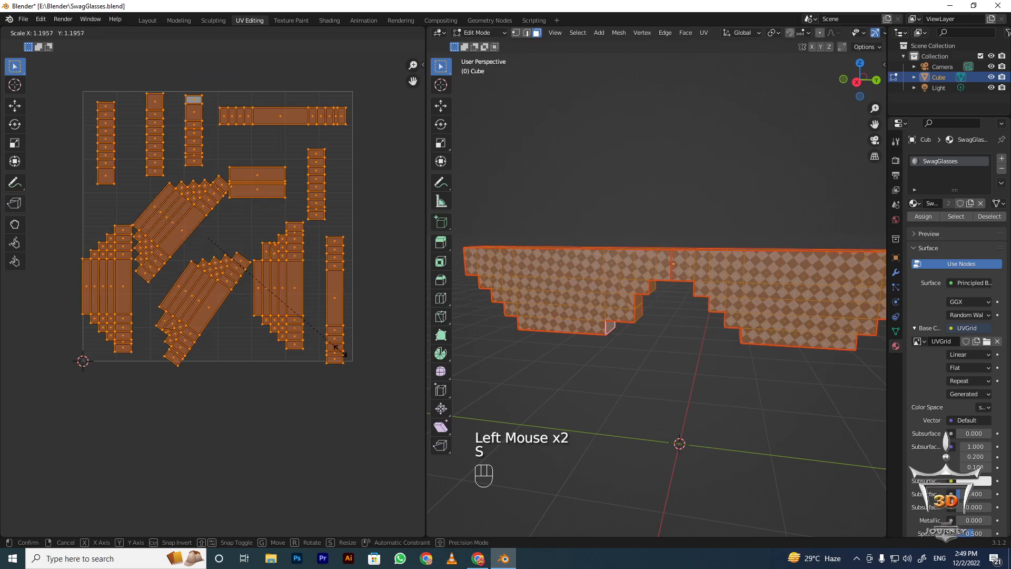
pyautogui.click(351, 368)
# Scale all the UV islands up slightly more around their individual origins and clear the selection
pyautogui.keyDown('shift'); pyautogui.moveTo(160, 148); pyautogui.dragTo(205, 232, button='middle'); pyautogui.keyUp('shift')
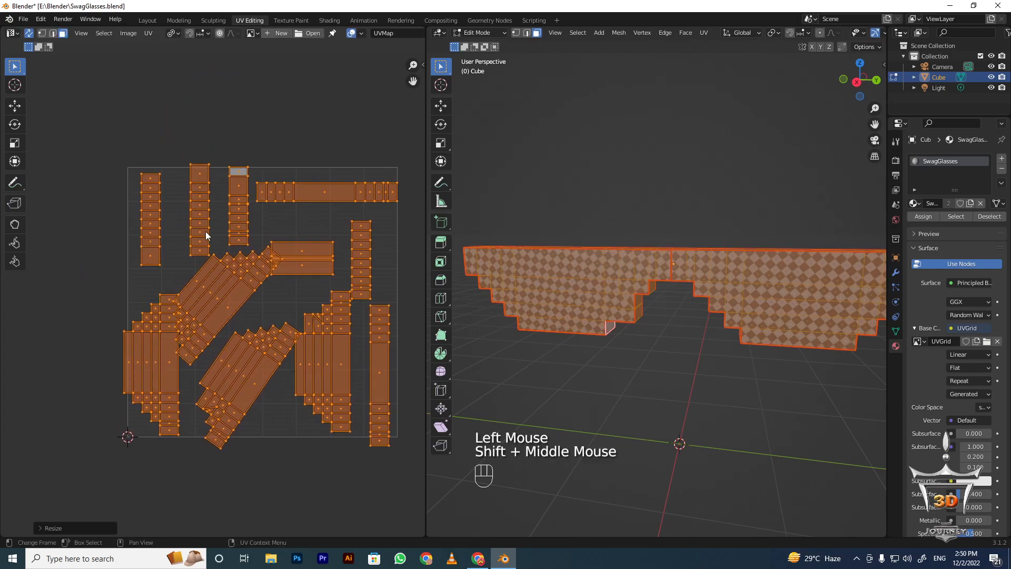
pyautogui.scroll(2, 135, 183)
pyautogui.hotkey('alt', 'a')
pyautogui.press('a')
pyautogui.press('s')
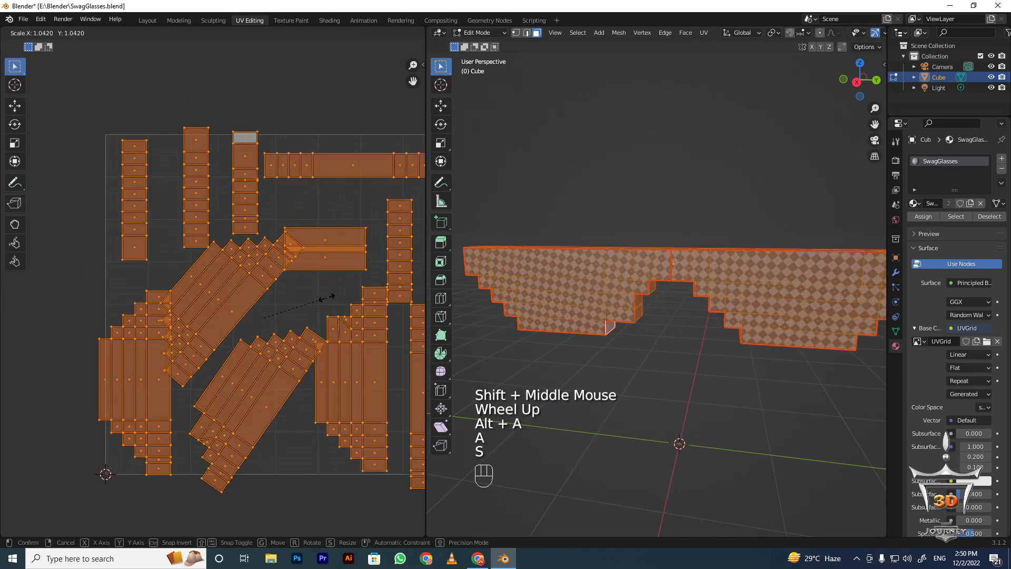
pyautogui.click(163, 211)
pyautogui.hotkey('alt', 'a')
# Place the first vertical strip in the UV grid's upper left corner and the second one directly beside it
pyautogui.press('l')
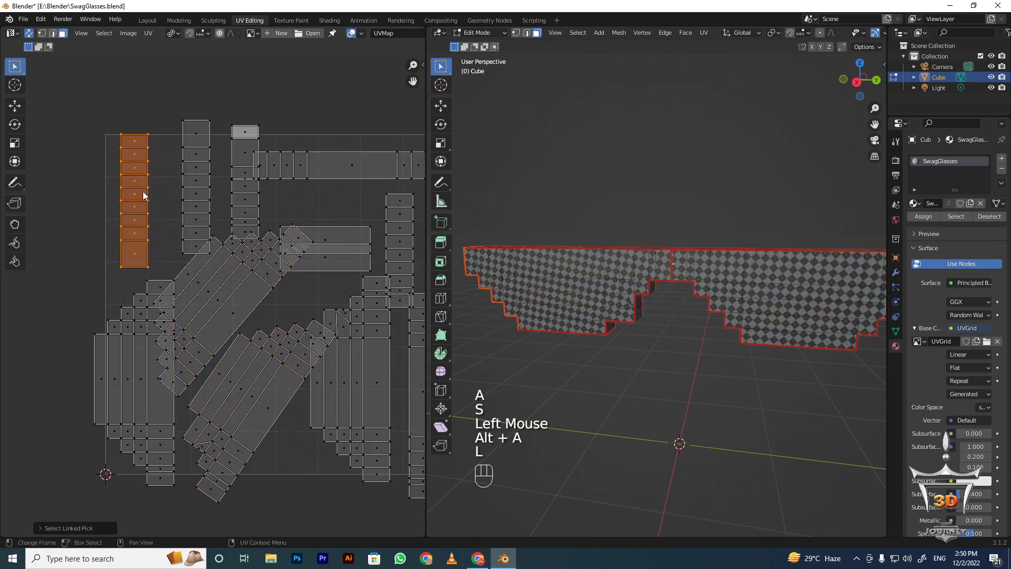
pyautogui.press('g')
pyautogui.click(129, 192)
pyautogui.hotkey('alt', 'a')
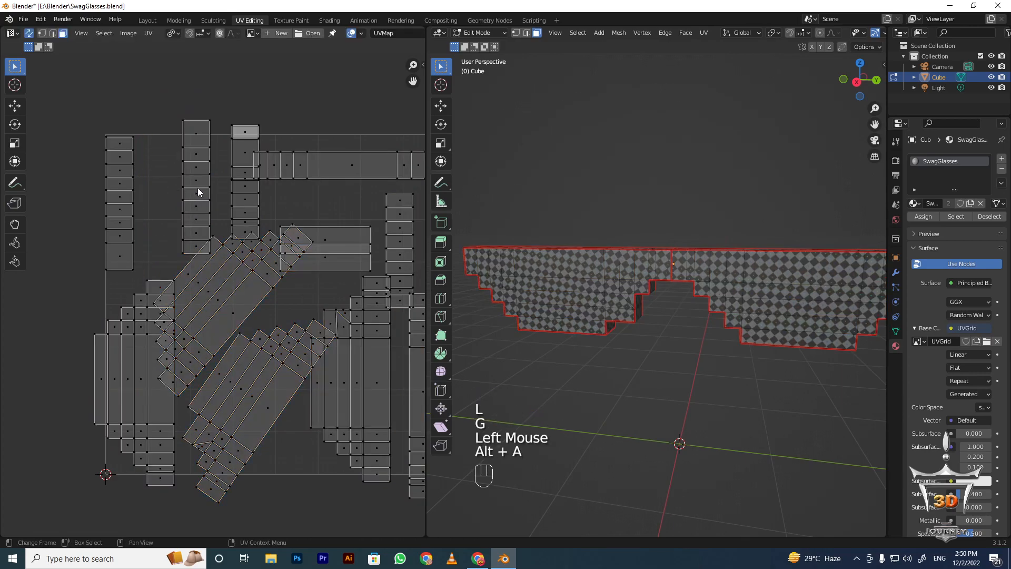
pyautogui.press('l')
pyautogui.press('g')
pyautogui.press('shift')
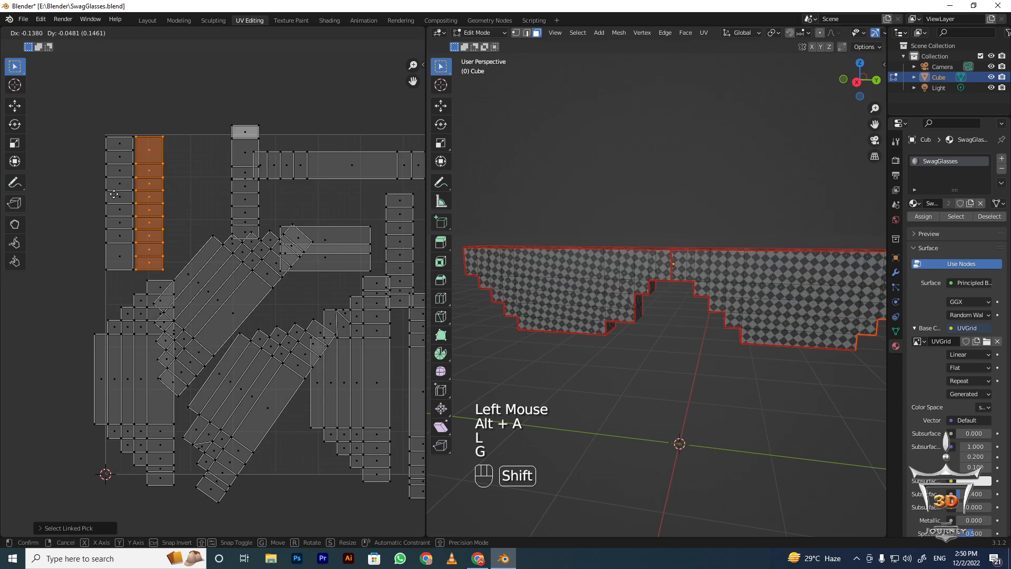
pyautogui.keyDown('shift'); pyautogui.click(113, 194); pyautogui.keyUp('shift')
pyautogui.hotkey('alt', 'a')
# Place the third vertical strip beside the first two and align the long horizontal strip next to it along the upper edge
pyautogui.press('l')
pyautogui.press('g')
pyautogui.press('shift')
pyautogui.keyDown('shift'); pyautogui.click(204, 175); pyautogui.keyUp('shift')
pyautogui.keyDown('shift'); pyautogui.moveTo(331, 173); pyautogui.dragTo(271, 179, button='middle'); pyautogui.keyUp('shift')
pyautogui.hotkey('alt', 'a')
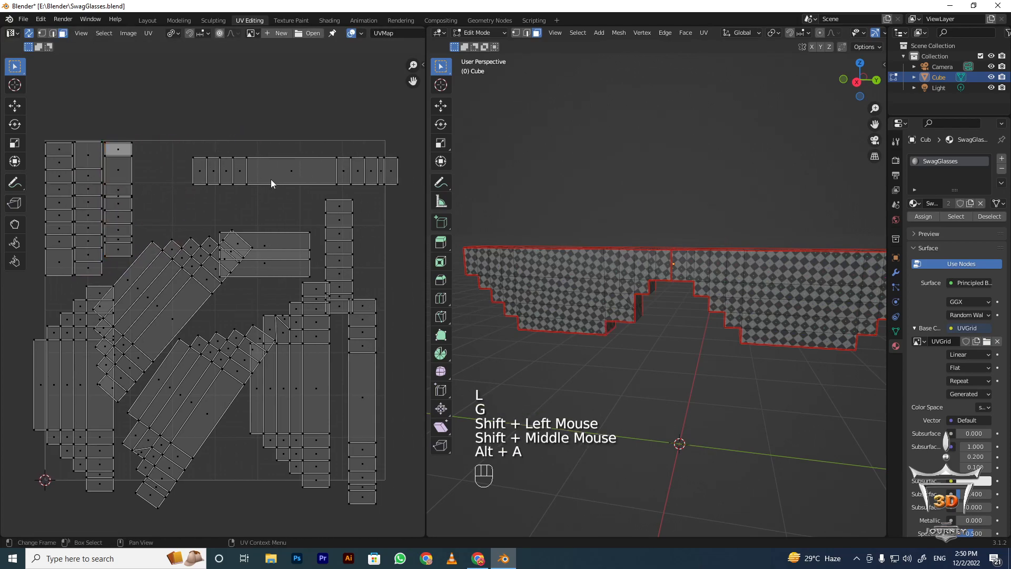
pyautogui.press('l')
pyautogui.press('g')
pyautogui.keyDown('shift'); pyautogui.click(304, 200); pyautogui.keyUp('shift')
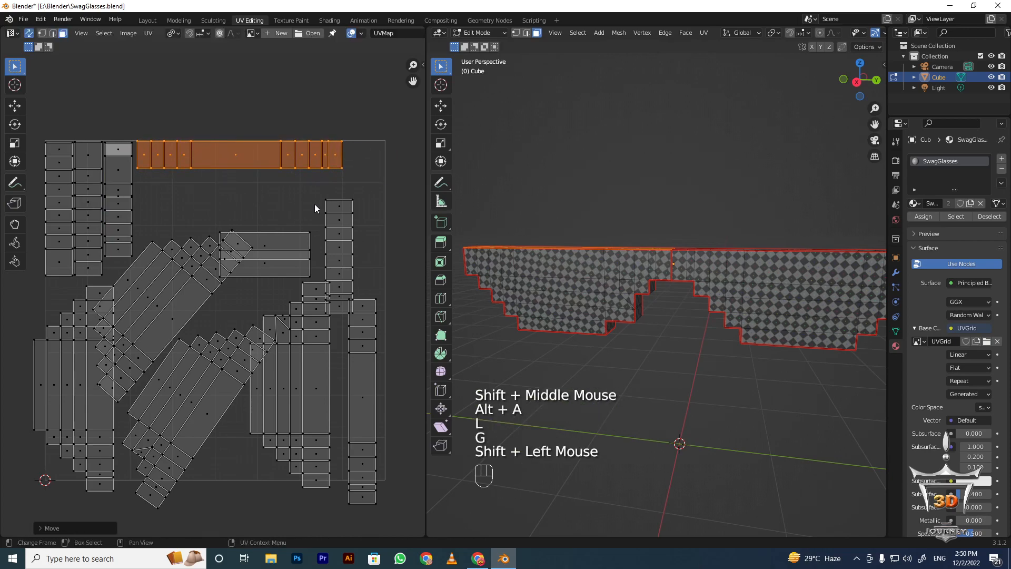
pyautogui.hotkey('alt', 'a')
# Rotate the tall strip at the lower right by 90 degrees and place it directly beneath the long horizontal strip
pyautogui.press('l')
pyautogui.press('r')
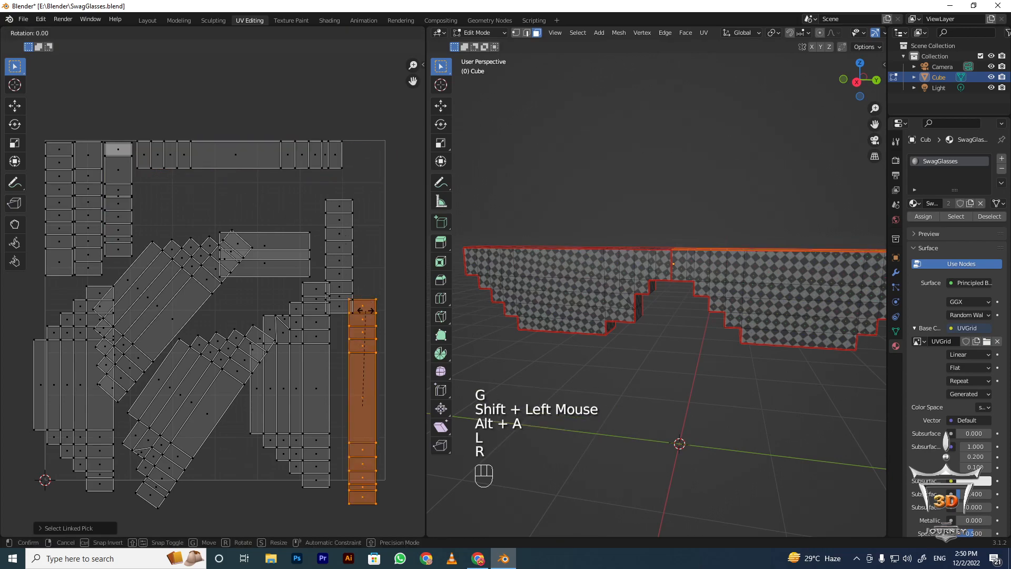
pyautogui.press('KP_9')
pyautogui.press('KP_0')
pyautogui.click(377, 400)
pyautogui.press('g')
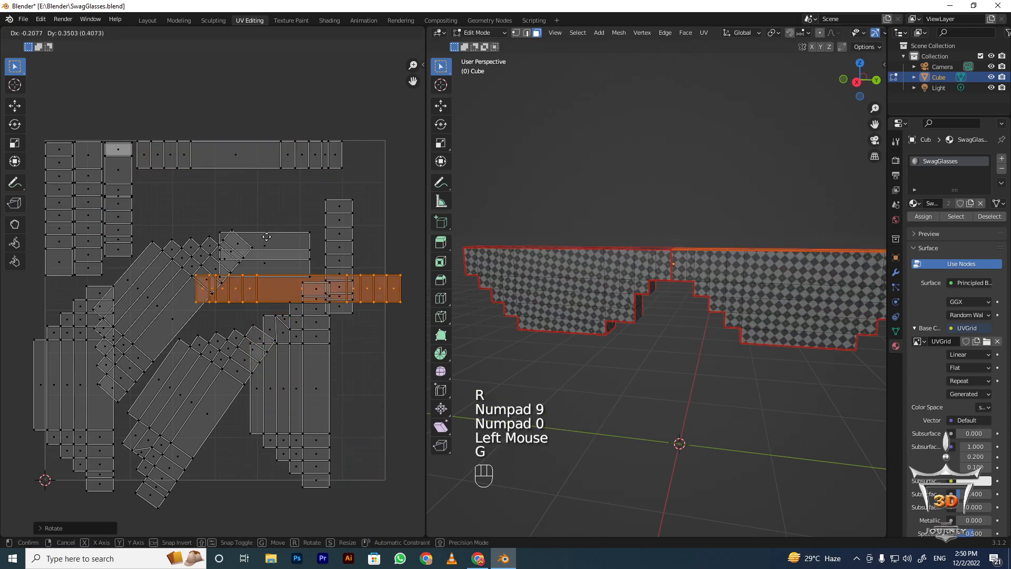
pyautogui.keyDown('shift'); pyautogui.click(209, 143); pyautogui.keyUp('shift')
pyautogui.press('g')
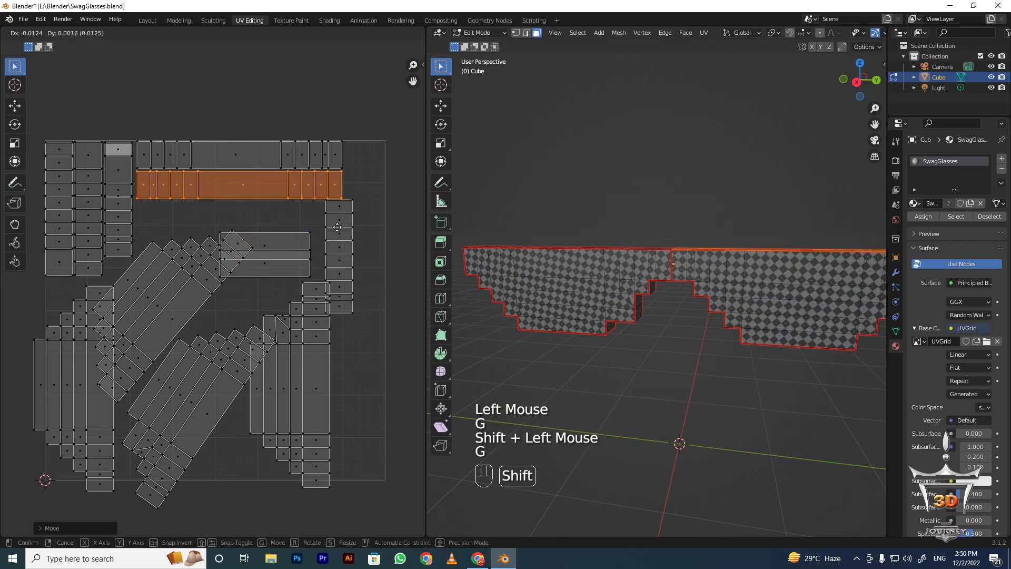
pyautogui.keyDown('shift'); pyautogui.click(322, 220); pyautogui.keyUp('shift')
pyautogui.hotkey('alt', 'a')
# Move the short vertical strip into the upper right corner of the UV grid and clear the selection
pyautogui.press('l')
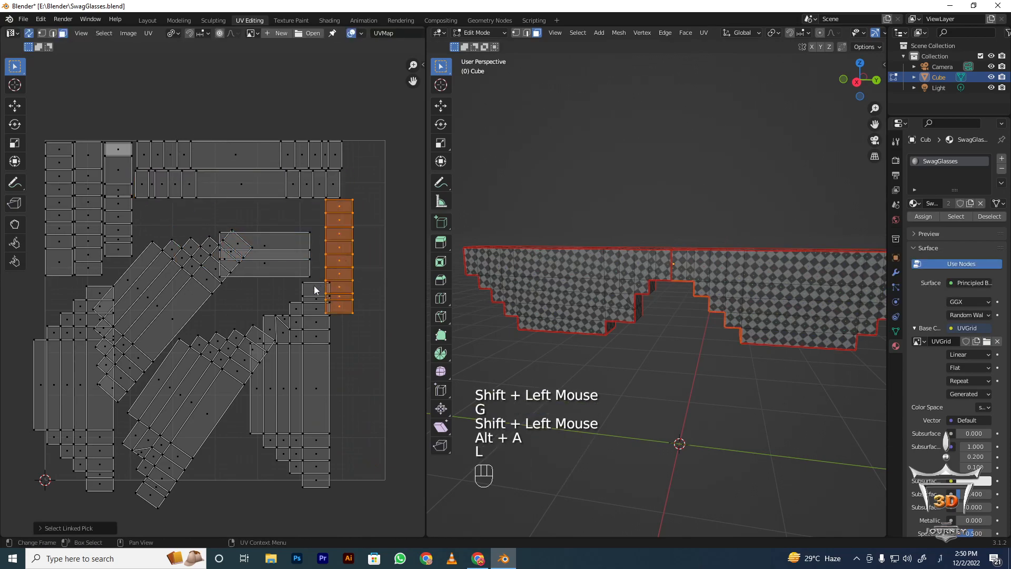
pyautogui.press('g')
pyautogui.keyDown('shift'); pyautogui.click(375, 194); pyautogui.keyUp('shift')
pyautogui.hotkey('alt', 'a')
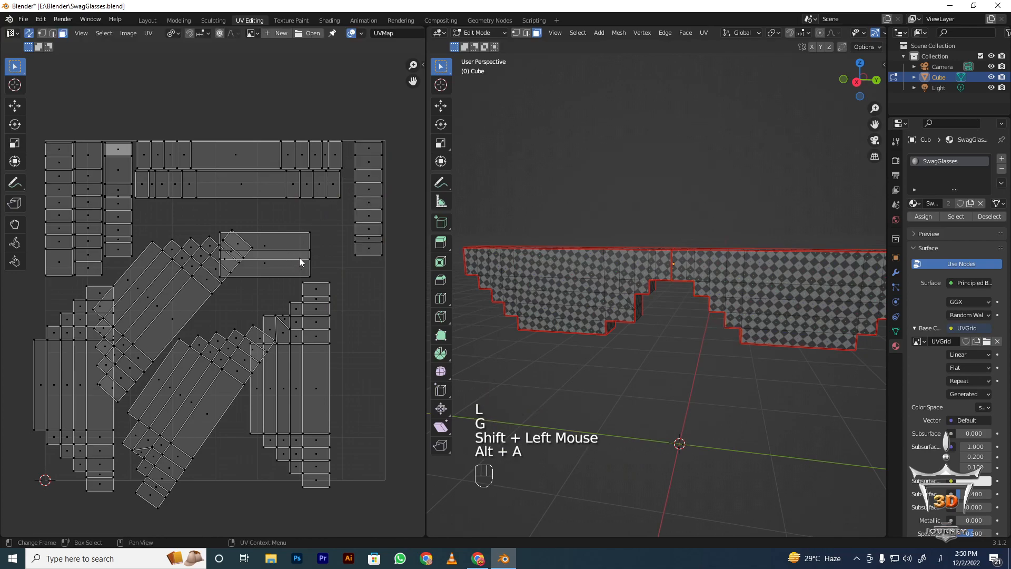
# Rotate the lower of the two plain rectangular islands by 90 degrees and place it directly beneath the vertical strip in the UV grid's upper right corner
pyautogui.press('l')
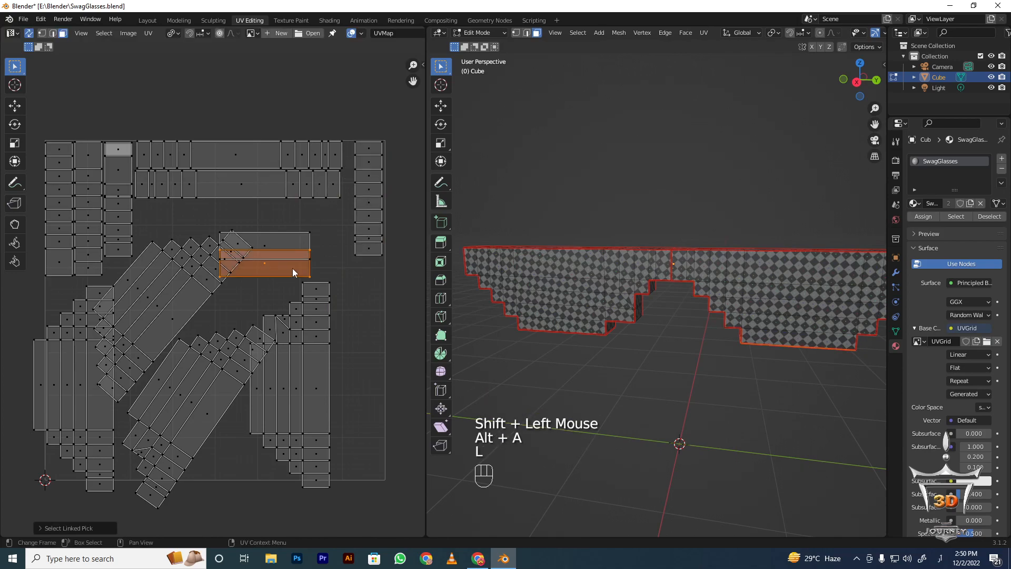
pyautogui.press('g')
pyautogui.click(392, 283)
pyautogui.press('r')
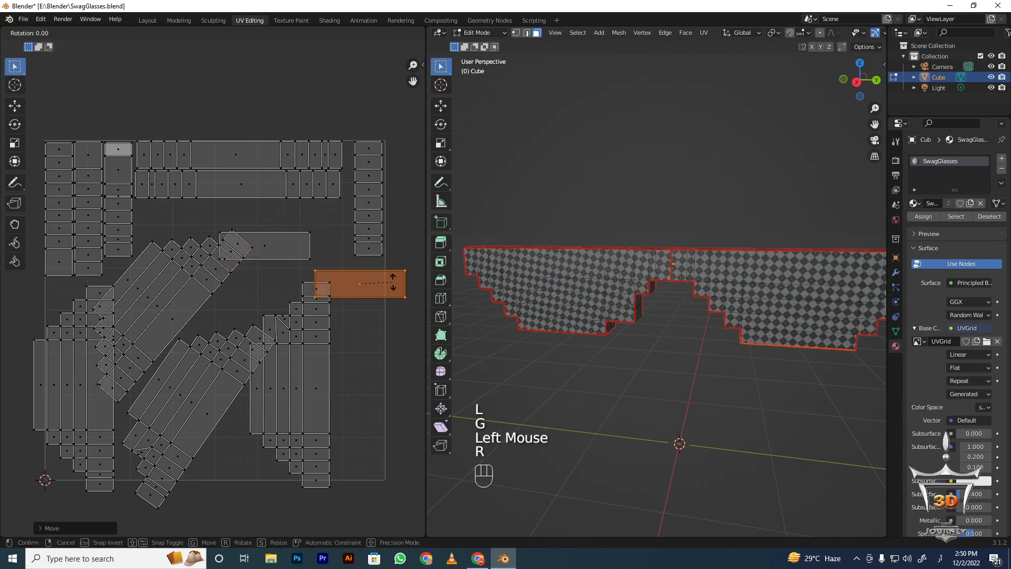
pyautogui.press('KP_9')
pyautogui.press('KP_0')
pyautogui.click(368, 295)
pyautogui.press('g')
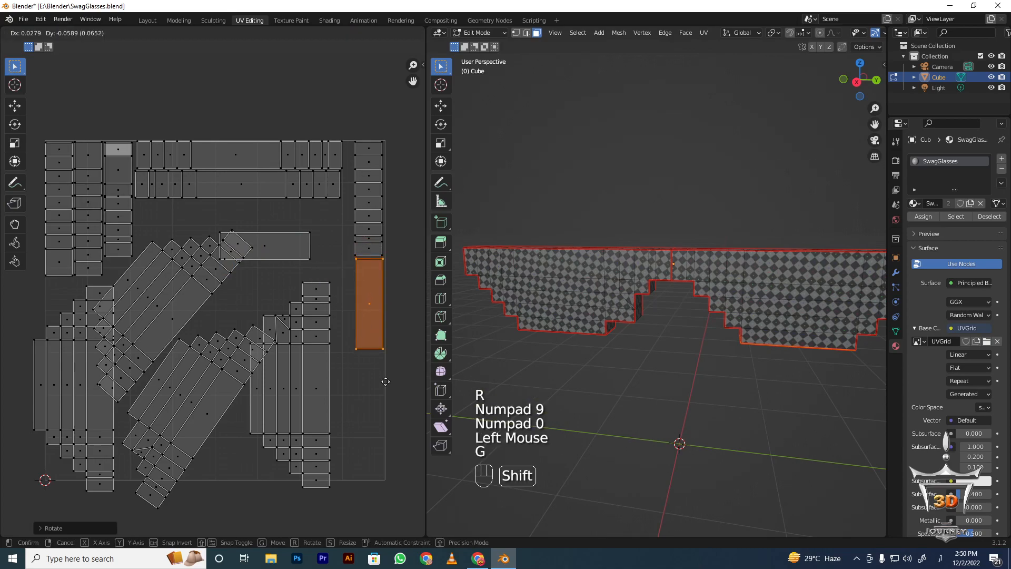
pyautogui.keyDown('shift'); pyautogui.click(386, 378); pyautogui.keyUp('shift')
pyautogui.hotkey('alt', 'a')
# Rotate the remaining plain horizontal rectangle by 90 degrees, place it directly beneath the first one along the UV grid's right edge, and clear the selection
pyautogui.press('l')
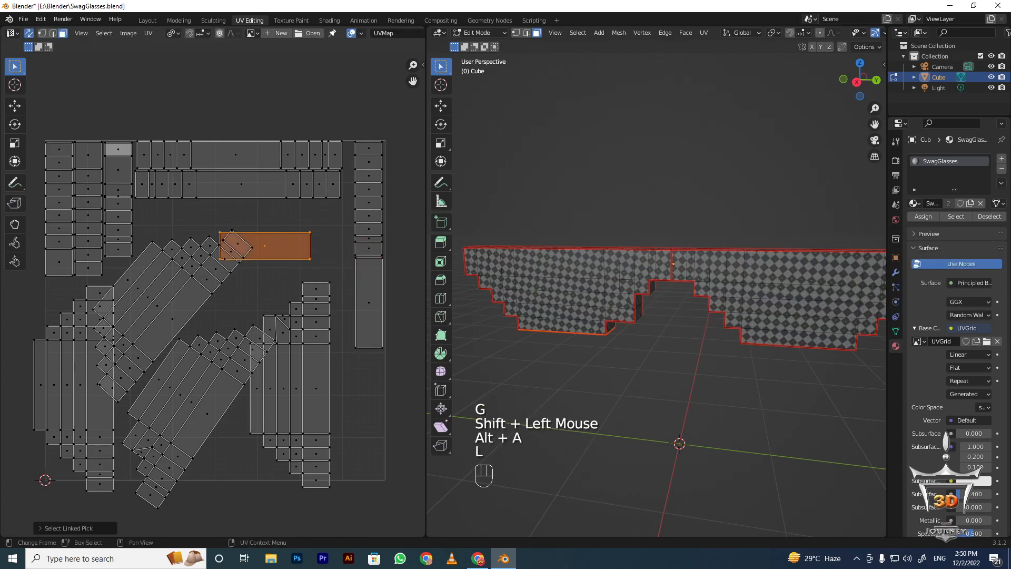
pyautogui.press('r')
pyautogui.press('KP_9')
pyautogui.press('KP_0')
pyautogui.click(310, 248)
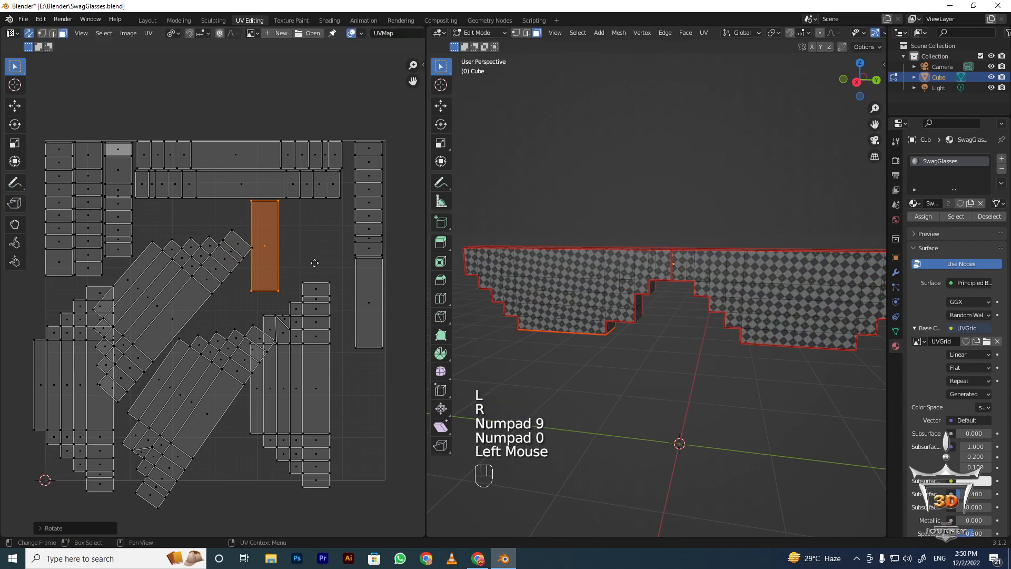
pyautogui.press('g')
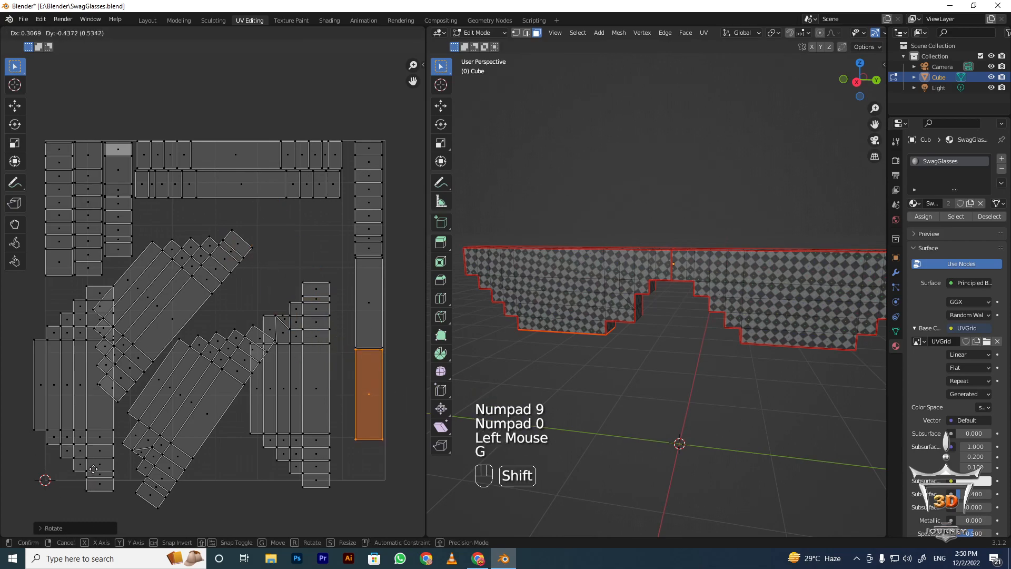
pyautogui.keyDown('shift'); pyautogui.click(98, 473); pyautogui.keyUp('shift')
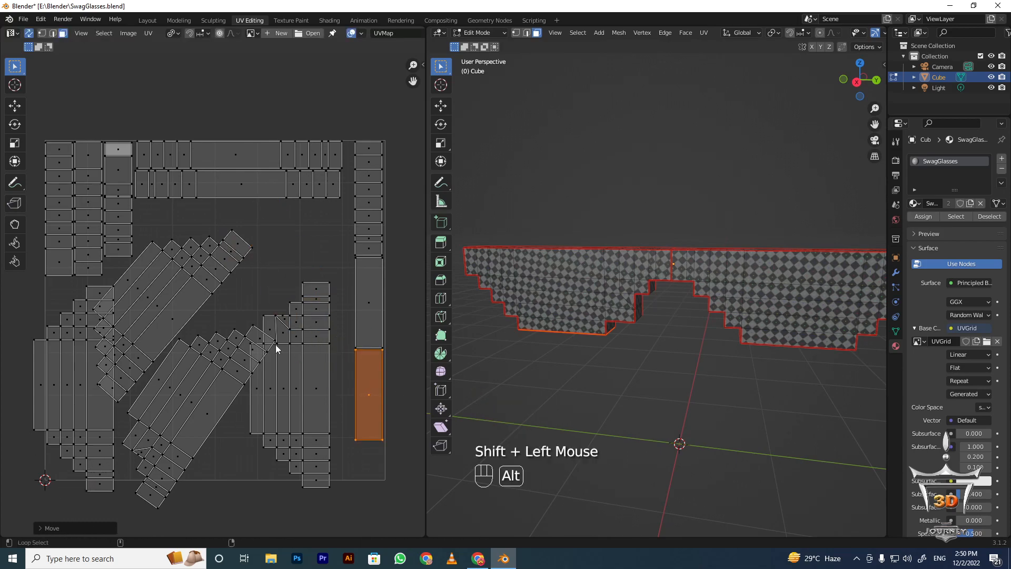
pyautogui.hotkey('alt', 'a')
# Move the upright stepped island at the lower right up beside the right-hand column, beneath the horizontal strips, and clear the selection
pyautogui.press('l')
pyautogui.press('g')
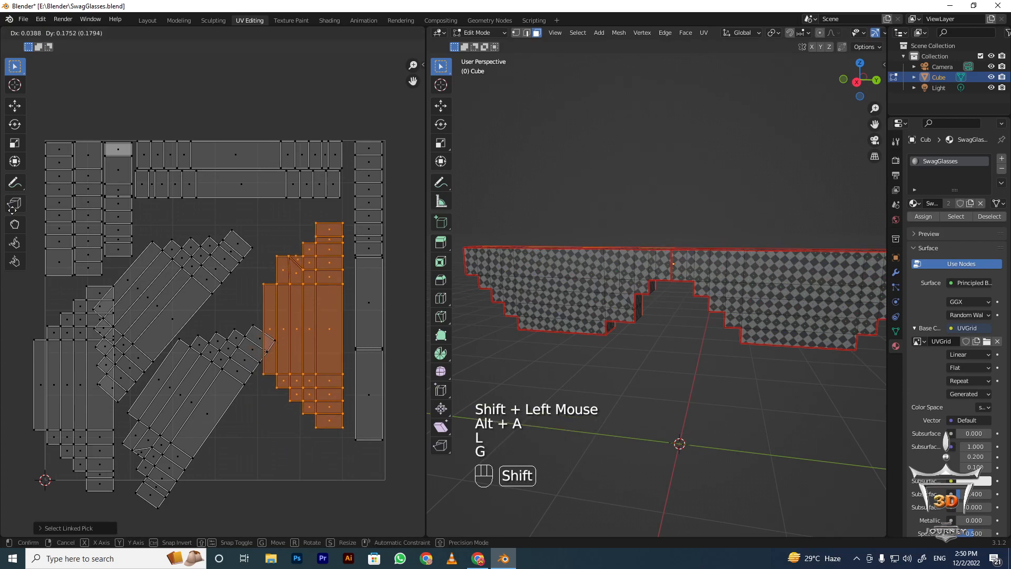
pyautogui.keyDown('shift'); pyautogui.click(178, 465); pyautogui.keyUp('shift')
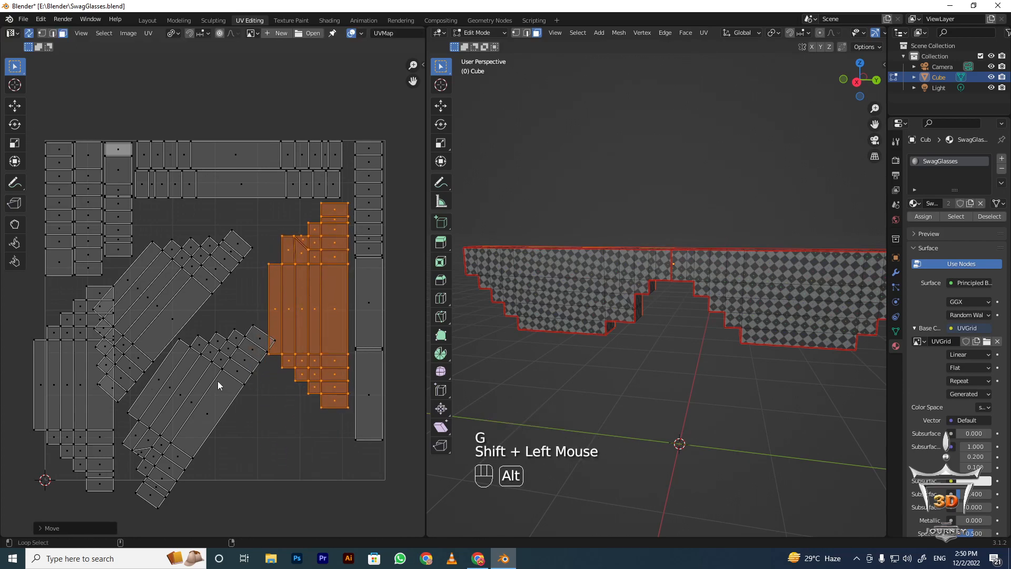
pyautogui.hotkey('alt', 'a')
# Rotate the lower slanted lens island about 35 degrees until upright and place it left of the upright stepped island, beneath the horizontal strips
pyautogui.press('l')
pyautogui.press('r')
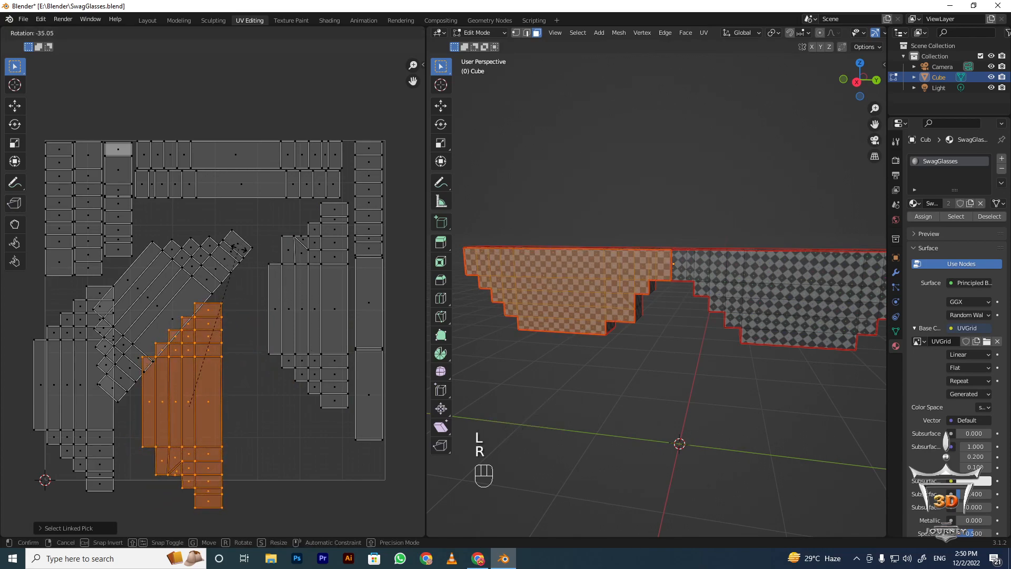
pyautogui.click(238, 247)
pyautogui.press('g')
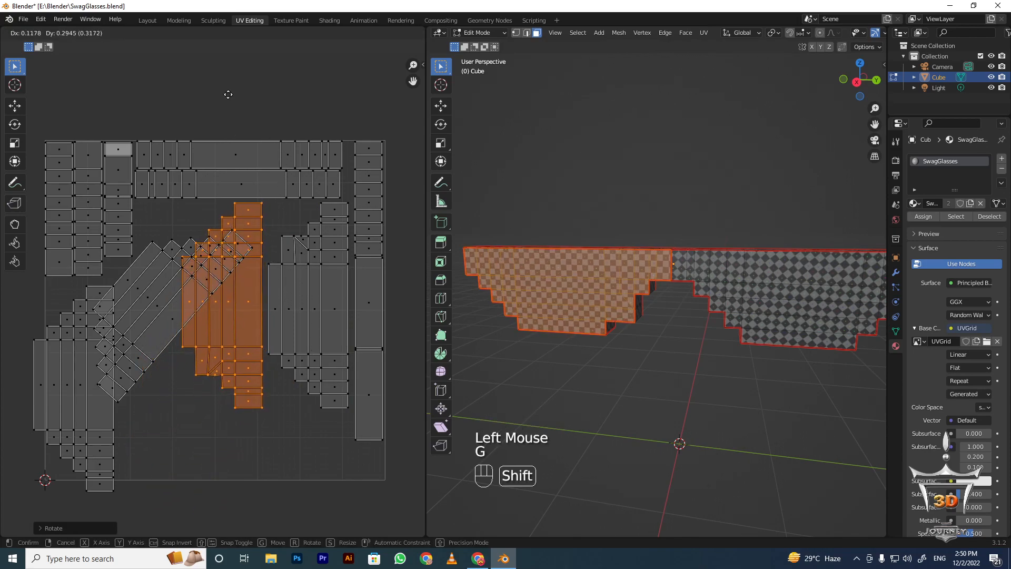
pyautogui.keyDown('shift'); pyautogui.click(198, 287); pyautogui.keyUp('shift')
pyautogui.hotkey('alt', 'a')
# Rotate the remaining slanted lens island until it lies horizontal and place it along the lower edge of the UV grid
pyautogui.press('l')
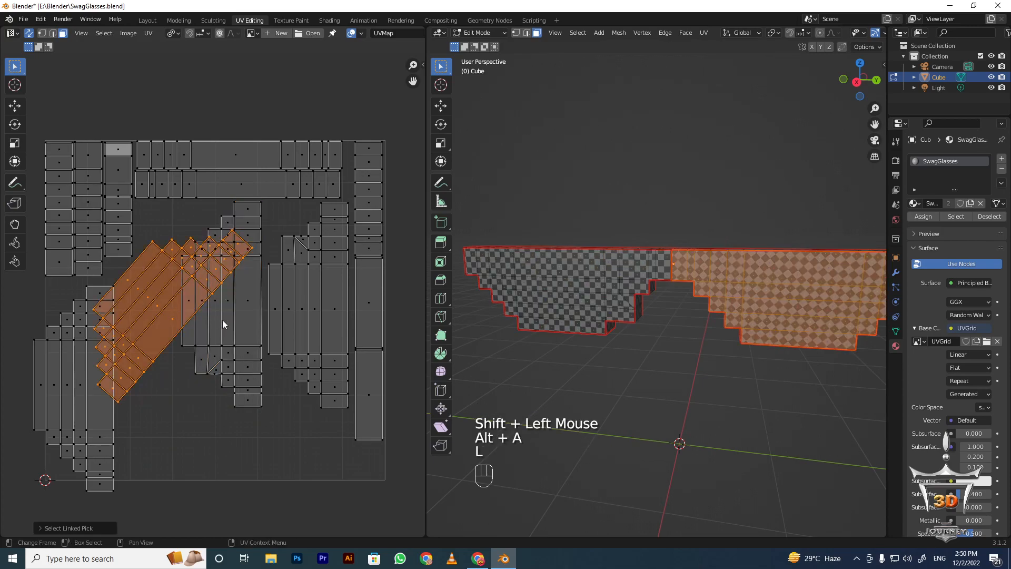
pyautogui.press('r')
pyautogui.click(309, 391)
pyautogui.press('g')
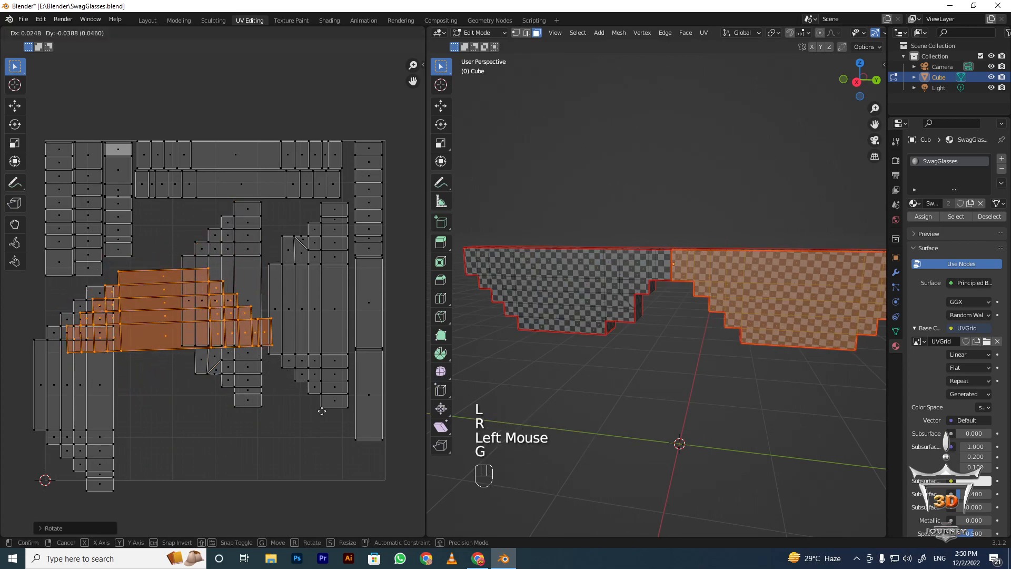
pyautogui.click(368, 479)
pyautogui.press('r')
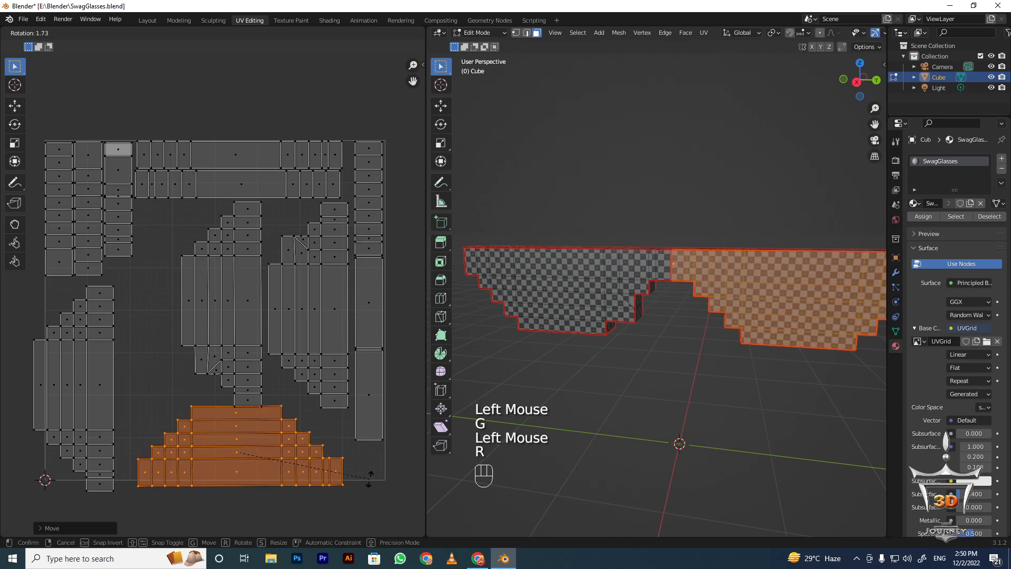
pyautogui.click(370, 478)
pyautogui.press('g')
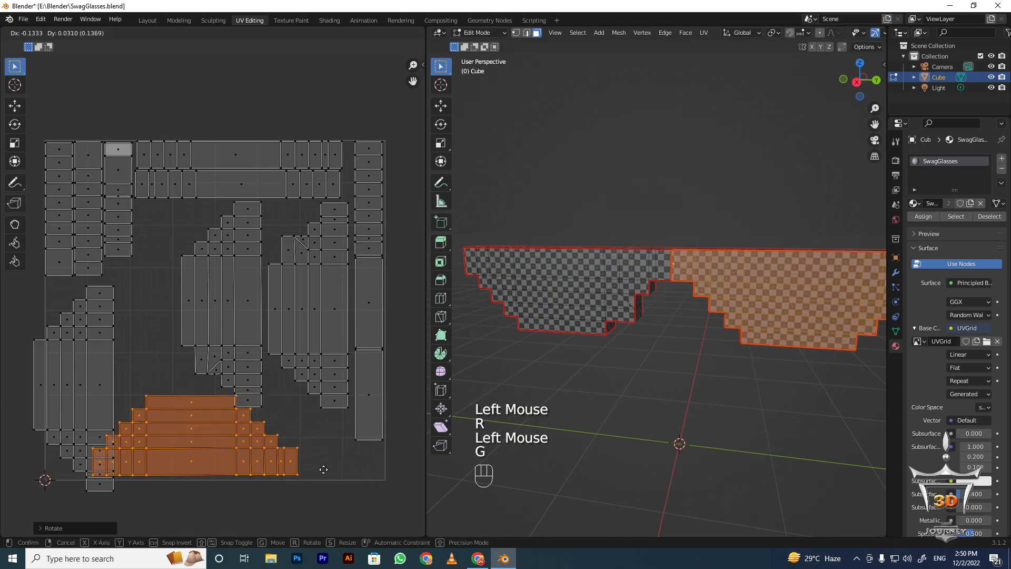
pyautogui.click(319, 468)
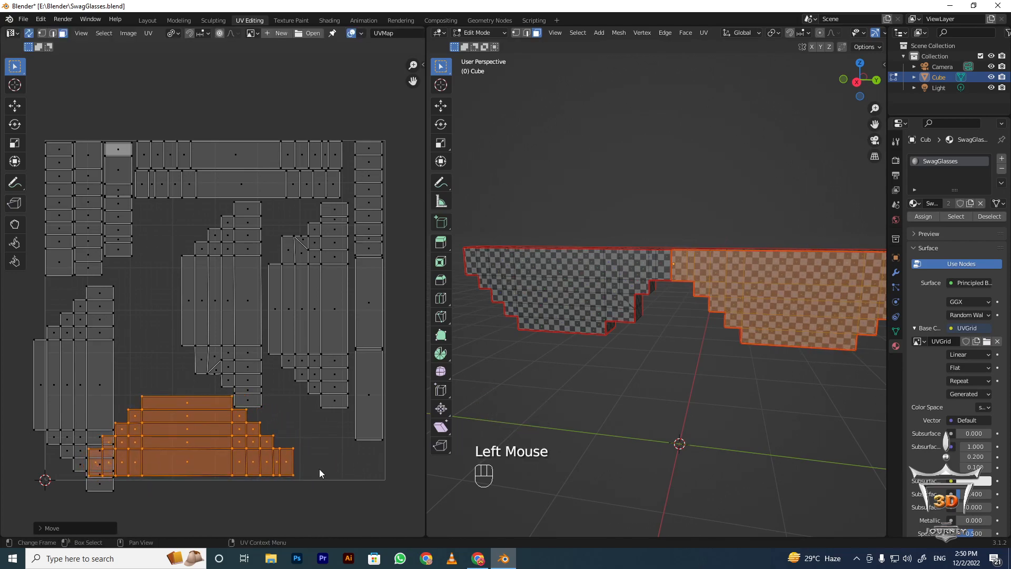
pyautogui.hotkey('alt', 'a')
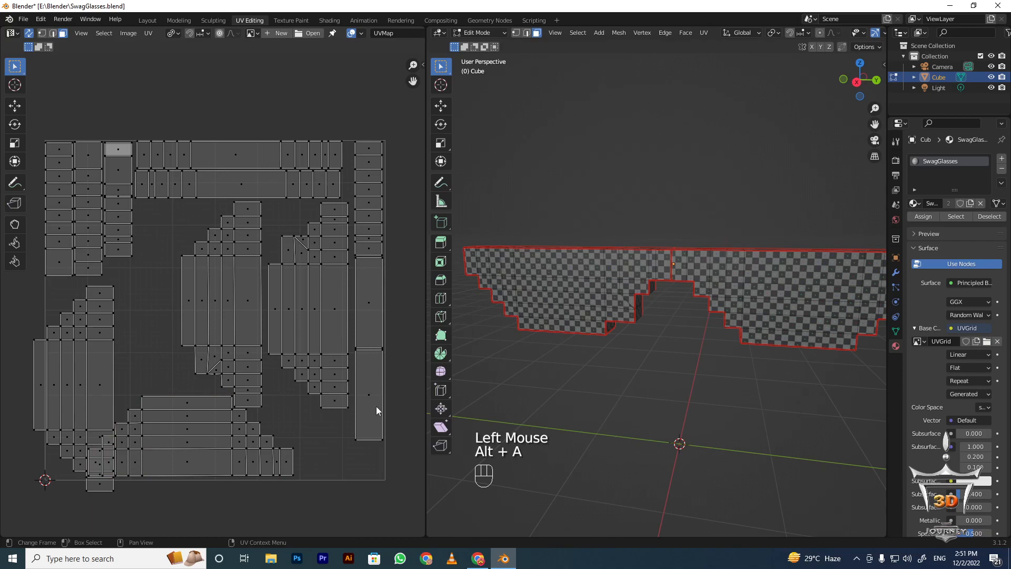
# Tilt the stepped island at the left edge diagonally and fit it into the gap between the left vertical strips and the lower lens island
pyautogui.press('l')
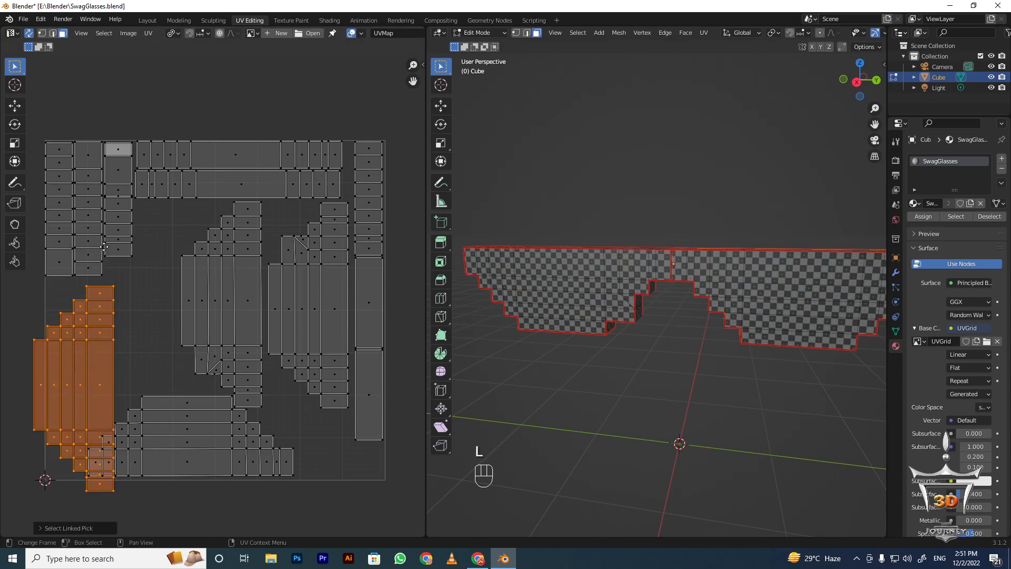
pyautogui.press('g')
pyautogui.click(127, 323)
pyautogui.press('r')
pyautogui.click(160, 296)
pyautogui.press('g')
pyautogui.click(184, 276)
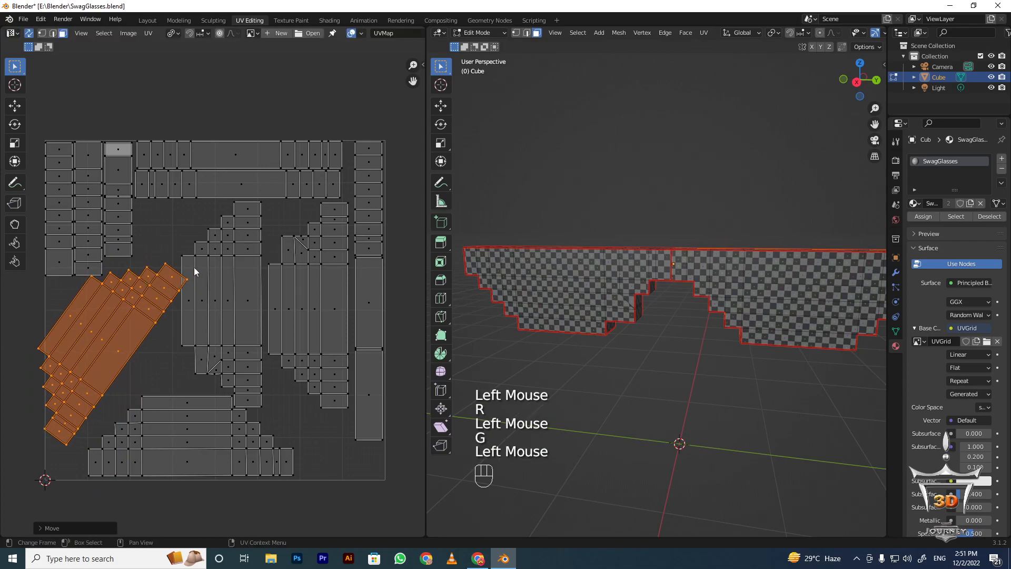
pyautogui.press('r')
pyautogui.click(191, 259)
pyautogui.press('g')
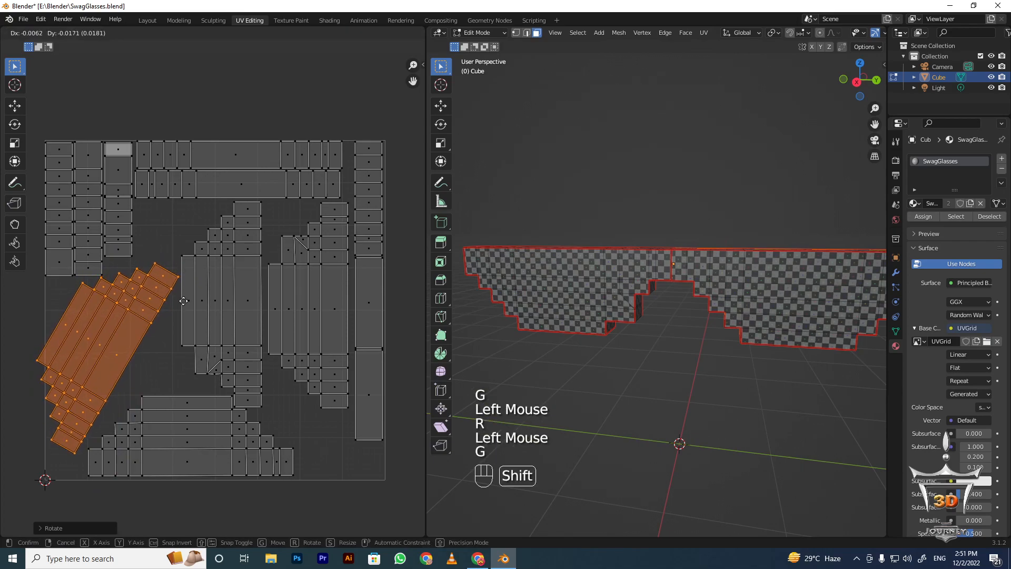
pyautogui.keyDown('shift'); pyautogui.click(190, 312); pyautogui.keyUp('shift')
pyautogui.hotkey('alt', 'a')
# Inspect the packed UV layout, then examine the checker texture on the glasses in Object Mode from several angles
pyautogui.scroll(-1, 238, 334)
pyautogui.scroll(1, 232, 371)
pyautogui.keyDown('shift'); pyautogui.moveTo(247, 306); pyautogui.dragTo(257, 327, button='middle'); pyautogui.keyUp('shift')
pyautogui.scroll(1, 253, 302)
pyautogui.scroll(-1, 253, 303)
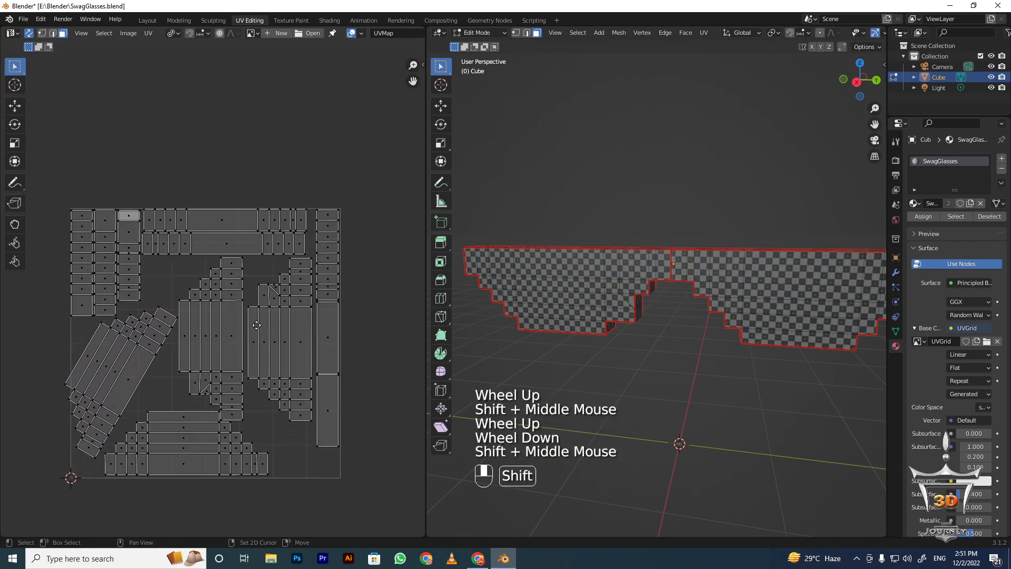
pyautogui.scroll(2, 257, 327)
pyautogui.scroll(-1, 257, 327)
pyautogui.press('Tab')
pyautogui.moveTo(604, 279); pyautogui.dragTo(653, 267, button='middle')
pyautogui.scroll(-1, 627, 299)
pyautogui.scroll(-1, 666, 315)
pyautogui.moveTo(652, 268); pyautogui.dragTo(681, 203, button='middle')
pyautogui.scroll(2, 611, 245)
pyautogui.scroll(1, 684, 244)
pyautogui.scroll(2, 670, 316)
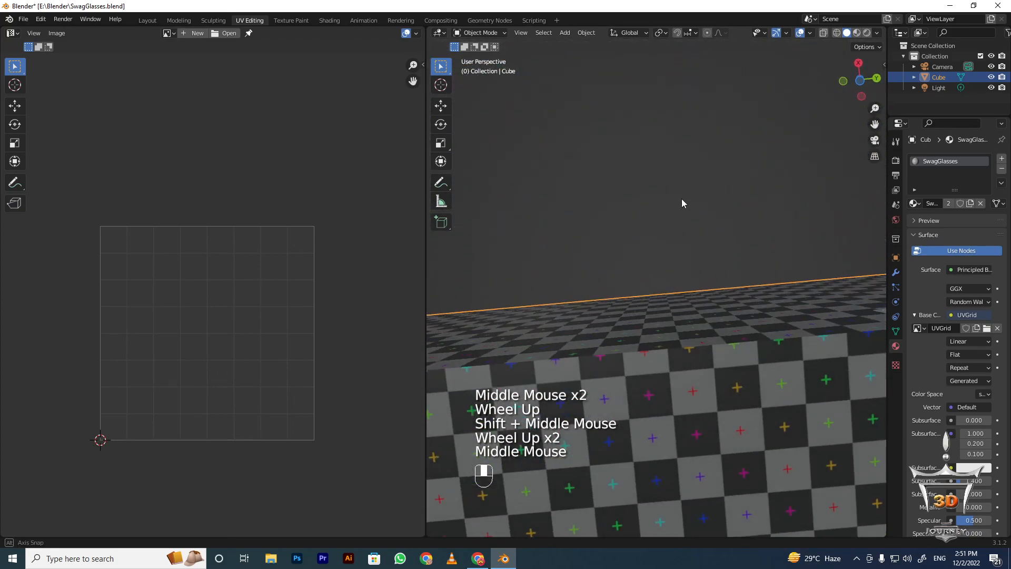
pyautogui.scroll(-1, 684, 329)
pyautogui.moveTo(684, 329); pyautogui.dragTo(692, 381, button='middle')
pyautogui.scroll(-1, 659, 325)
pyautogui.keyDown('shift'); pyautogui.moveTo(659, 325); pyautogui.dragTo(671, 300, button='middle'); pyautogui.keyUp('shift')
pyautogui.moveTo(671, 300); pyautogui.dragTo(685, 350, button='middle')
pyautogui.scroll(-1, 679, 268)
pyautogui.keyDown('shift'); pyautogui.scroll(-1, 734, 276); pyautogui.keyUp('shift')
pyautogui.scroll(-1, 735, 276)
# Return to Edit Mode and select all UV islands of the glasses
pyautogui.press('Tab')
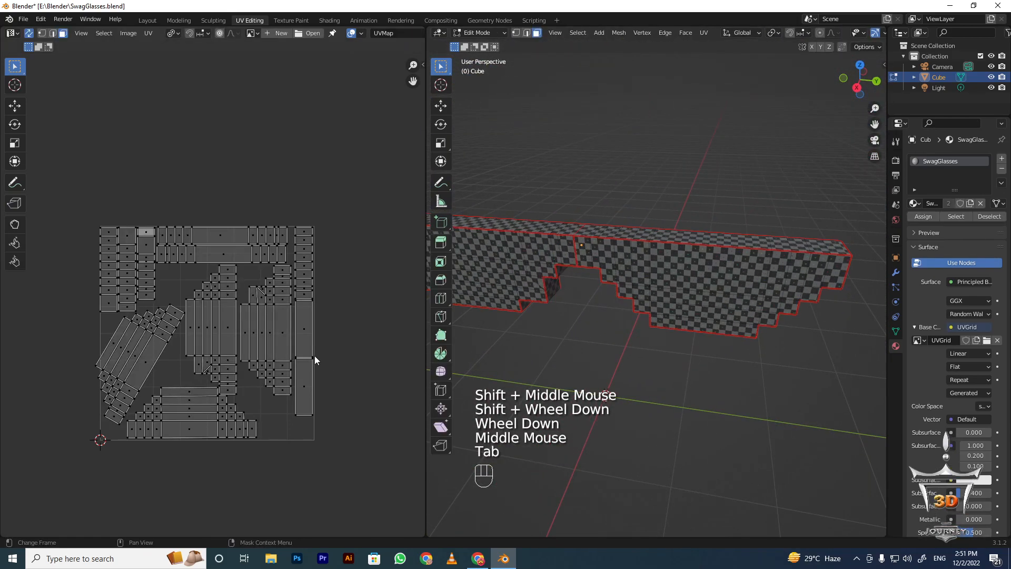
pyautogui.press('a')
pyautogui.scroll(1, 213, 295)
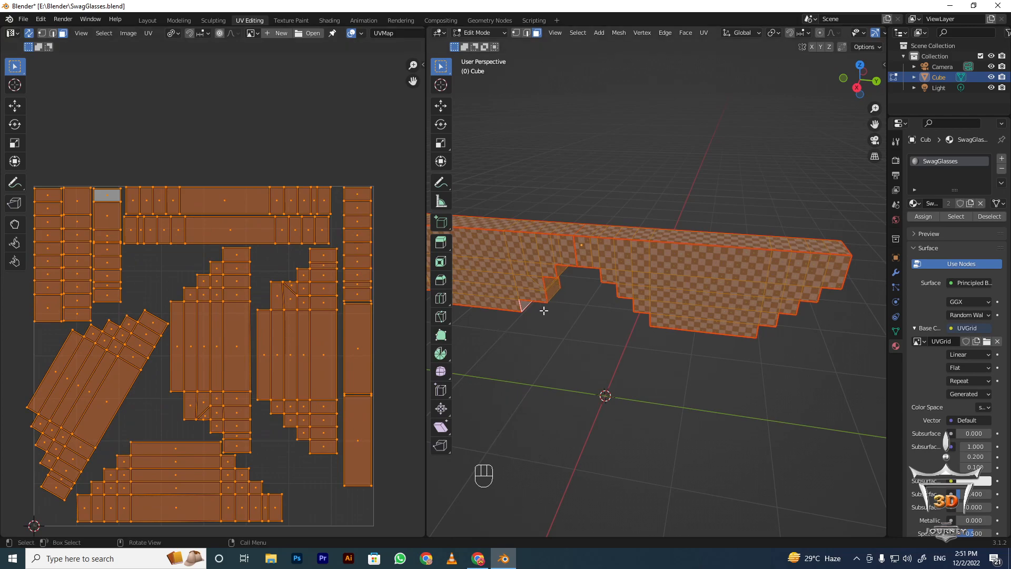
# Examine how the checker pattern lines up across the seam at the bridge of the glasses, in both Object and Edit Mode
pyautogui.keyDown('shift'); pyautogui.moveTo(584, 296); pyautogui.dragTo(650, 298, button='middle'); pyautogui.keyUp('shift')
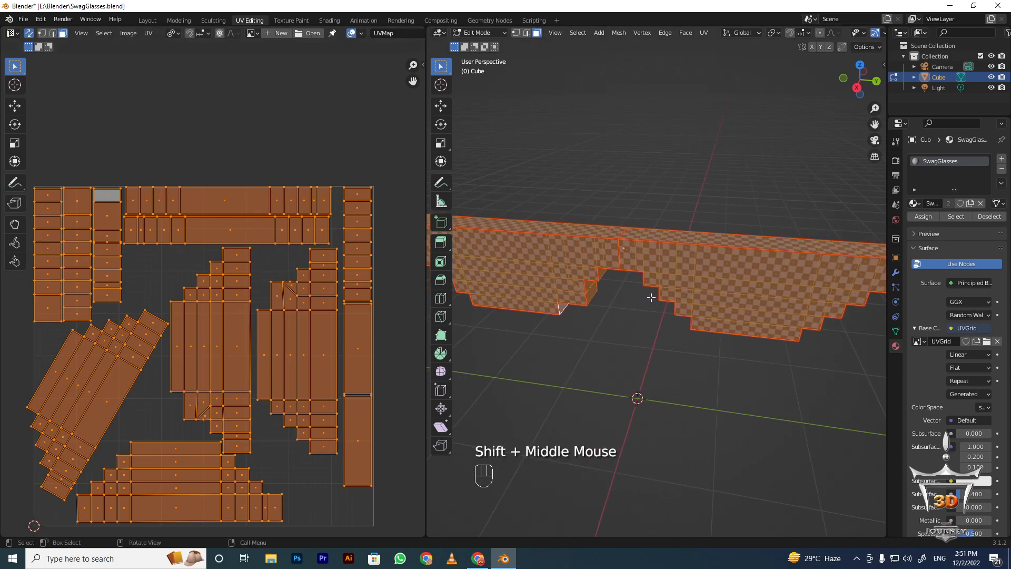
pyautogui.moveTo(525, 339); pyautogui.dragTo(619, 247, button='middle')
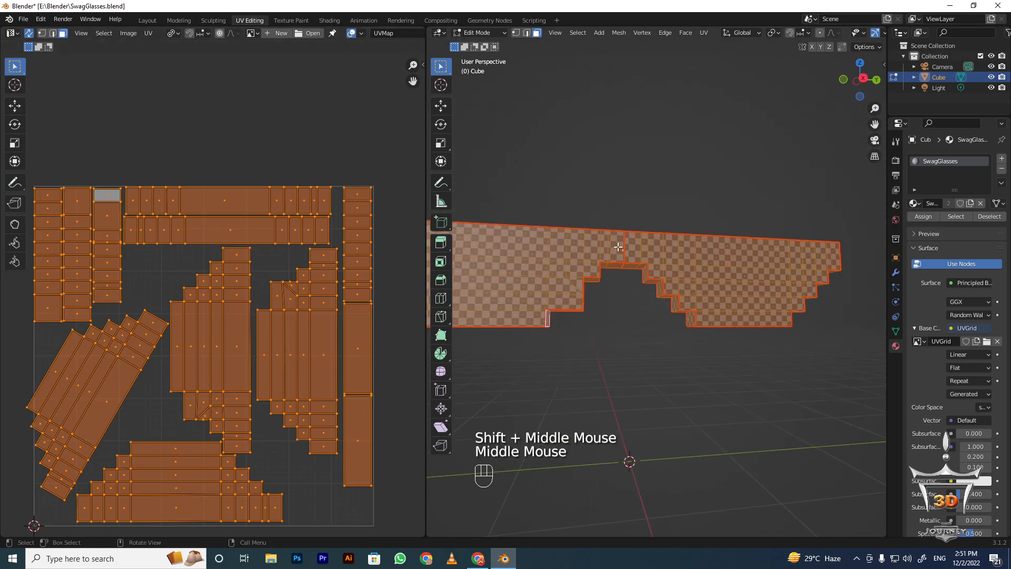
pyautogui.scroll(1, 650, 343)
pyautogui.moveTo(683, 287); pyautogui.dragTo(672, 253, button='middle')
pyautogui.scroll(1, 650, 343)
pyautogui.press('Tab')
pyautogui.scroll(3, 658, 321)
pyautogui.scroll(1, 688, 309)
pyautogui.keyDown('shift'); pyautogui.scroll(-1, 688, 309); pyautogui.keyUp('shift')
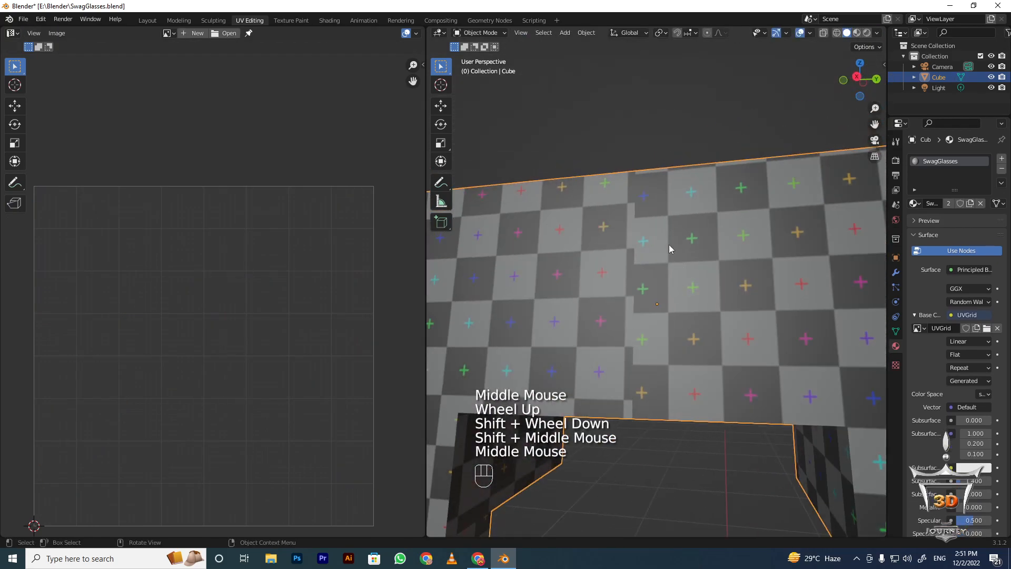
pyautogui.scroll(-2, 641, 244)
pyautogui.press('Tab')
pyautogui.moveTo(222, 306); pyautogui.dragTo(240, 362, button='middle')
pyautogui.scroll(-1, 240, 362)
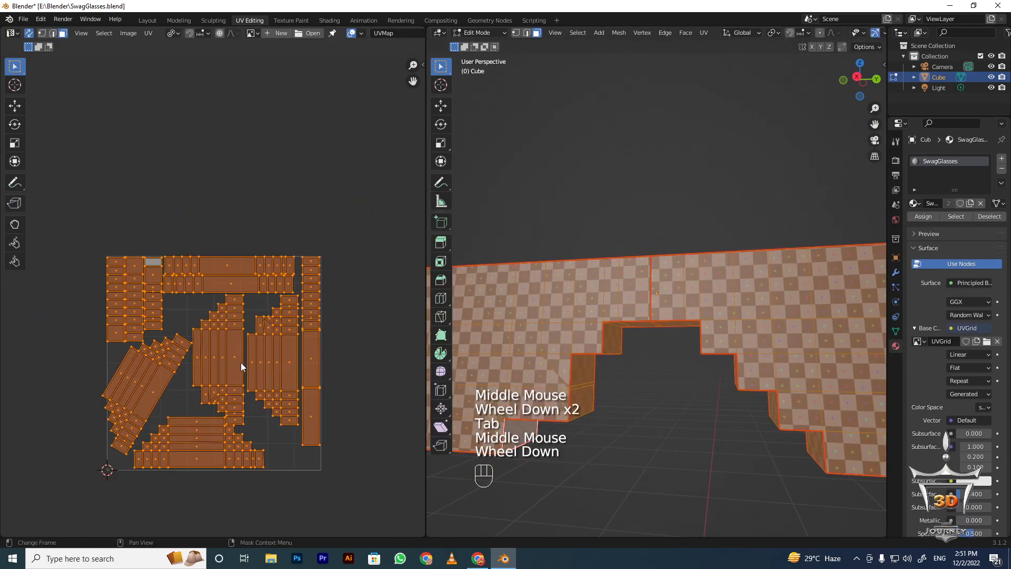
pyautogui.moveTo(520, 331); pyautogui.dragTo(533, 399, button='middle')
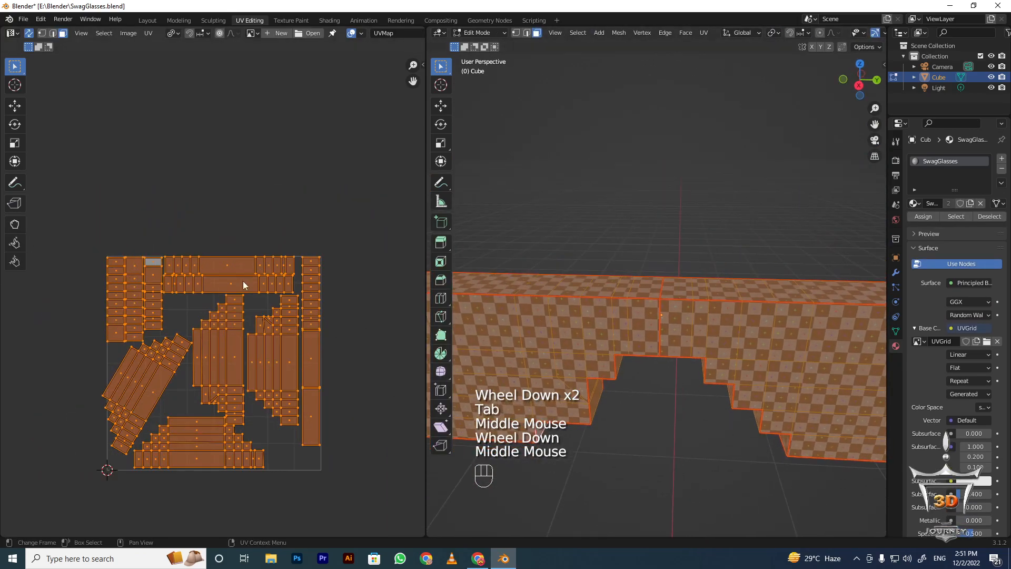
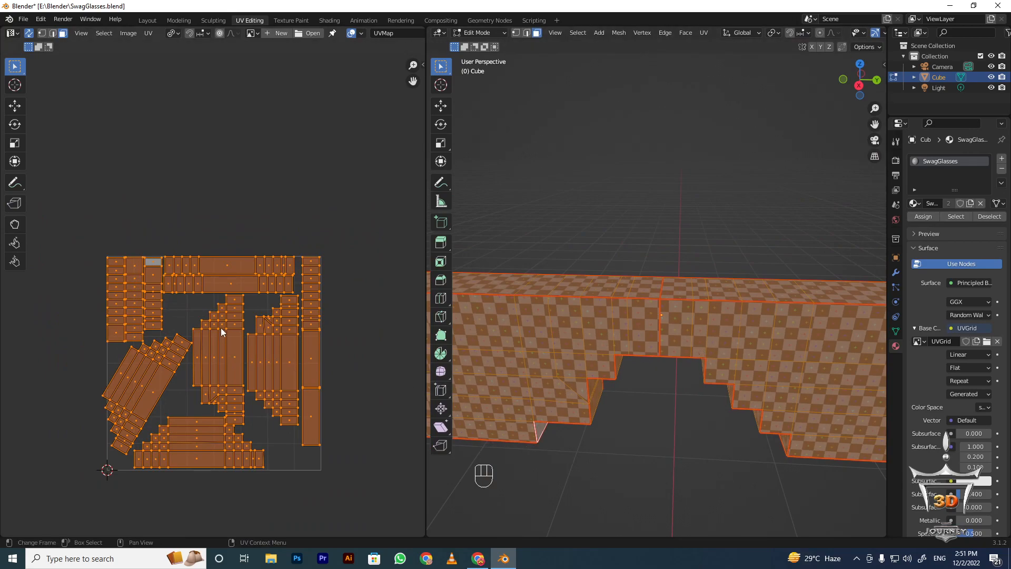
# Examine the checker pattern on the front face and the stepped underside of the bridge
pyautogui.scroll(2, 688, 381)
pyautogui.press('Tab')
pyautogui.scroll(-1, 686, 332)
pyautogui.moveTo(686, 333); pyautogui.dragTo(633, 276, button='middle')
pyautogui.press('Tab')
pyautogui.moveTo(664, 311); pyautogui.dragTo(636, 215, button='middle')
pyautogui.scroll(-1, 658, 268)
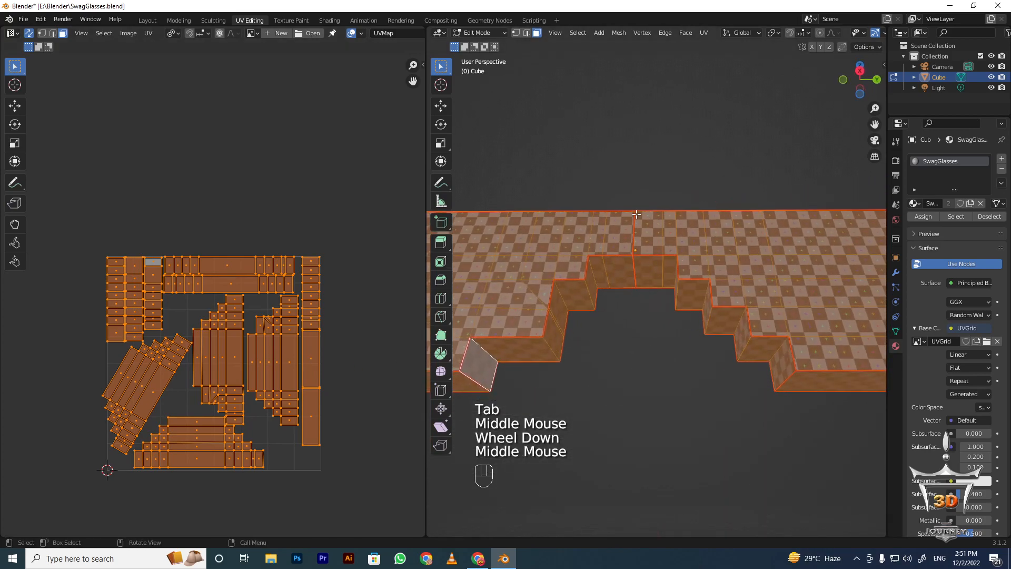
pyautogui.moveTo(643, 301); pyautogui.dragTo(646, 406, button='middle')
pyautogui.scroll(-3, 643, 356)
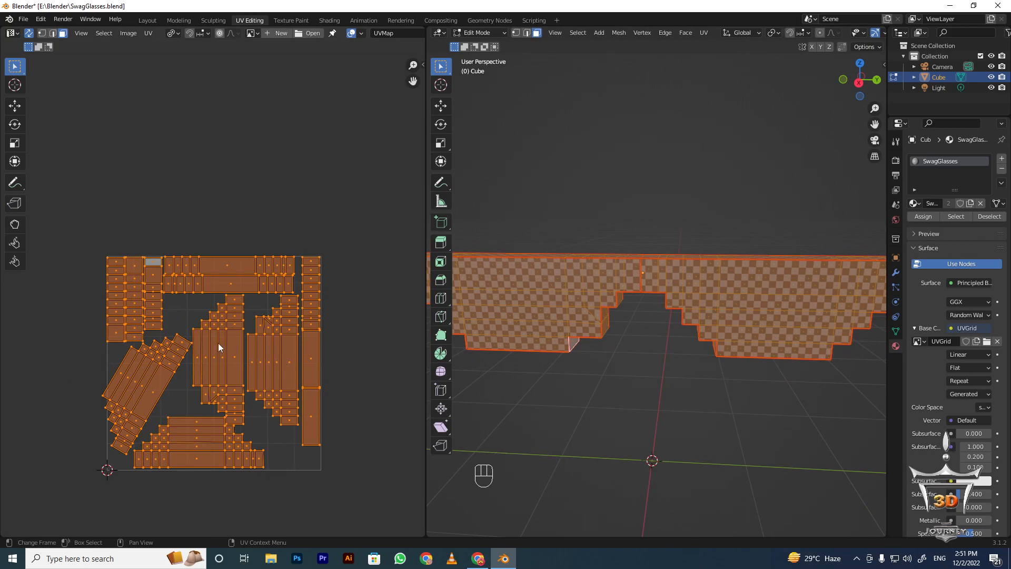
# Examine the spacing between the packed UV islands up close and across the whole UV grid
pyautogui.scroll(4, 220, 347)
pyautogui.scroll(1, 263, 321)
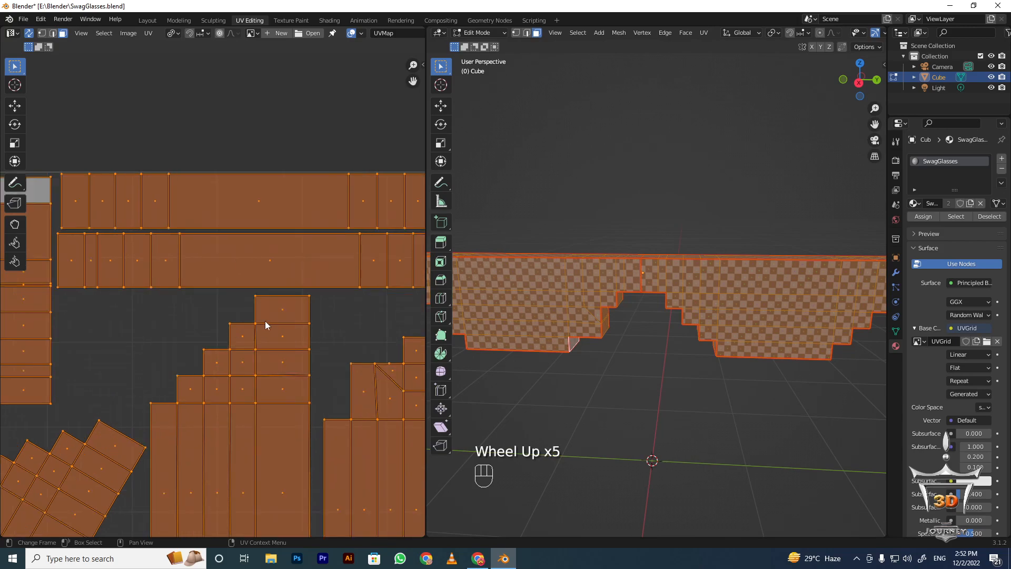
pyautogui.scroll(-2, 271, 327)
pyautogui.scroll(1, 269, 330)
pyautogui.keyDown('shift'); pyautogui.moveTo(269, 331); pyautogui.dragTo(222, 243, button='middle'); pyautogui.keyUp('shift')
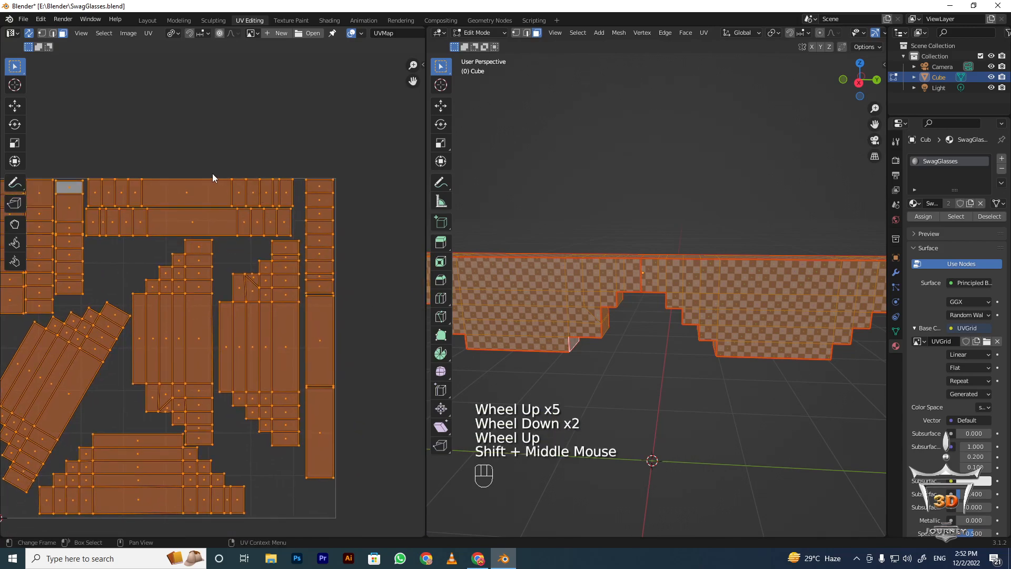
pyautogui.scroll(-2, 211, 365)
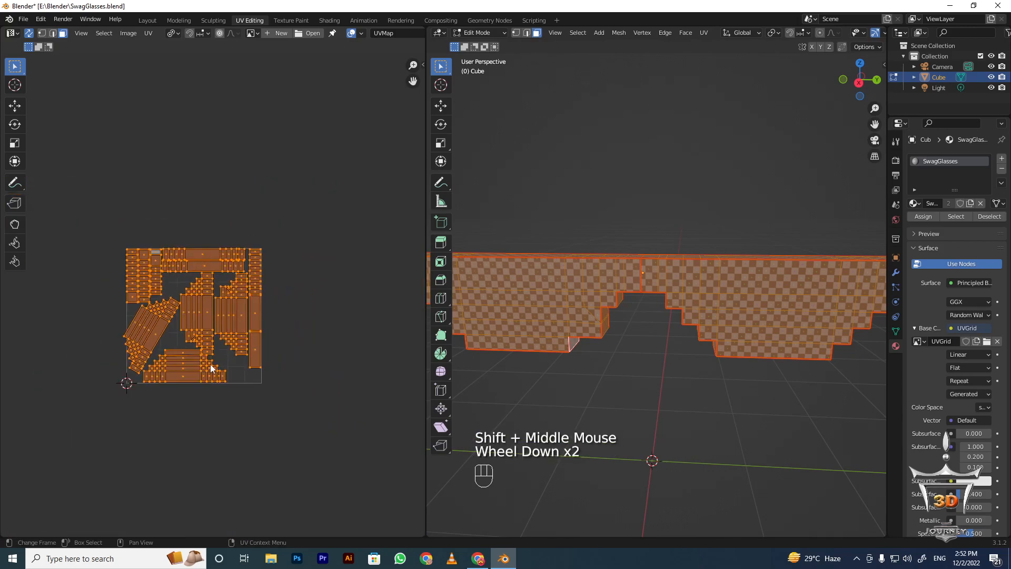
# Examine the stepped lens islands in the UV layout alongside the checker pattern on the front of the glasses
pyautogui.scroll(3, 237, 293)
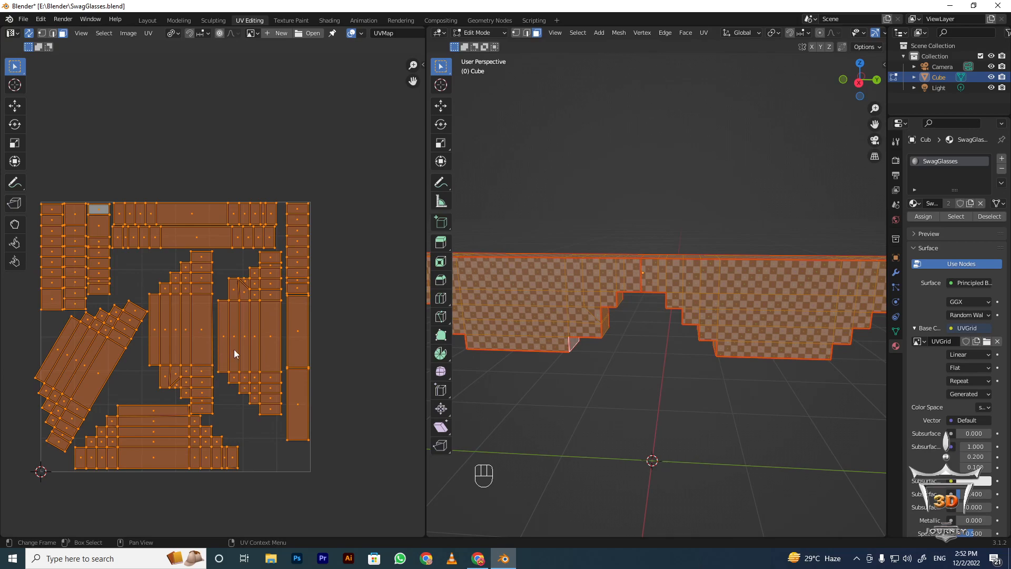
pyautogui.scroll(3, 258, 296)
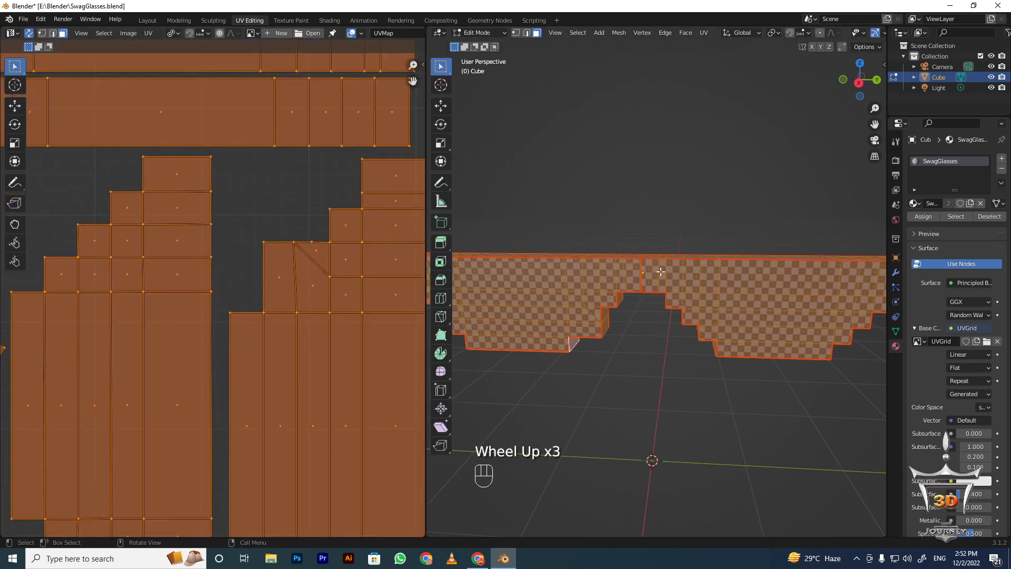
pyautogui.scroll(-2, 658, 288)
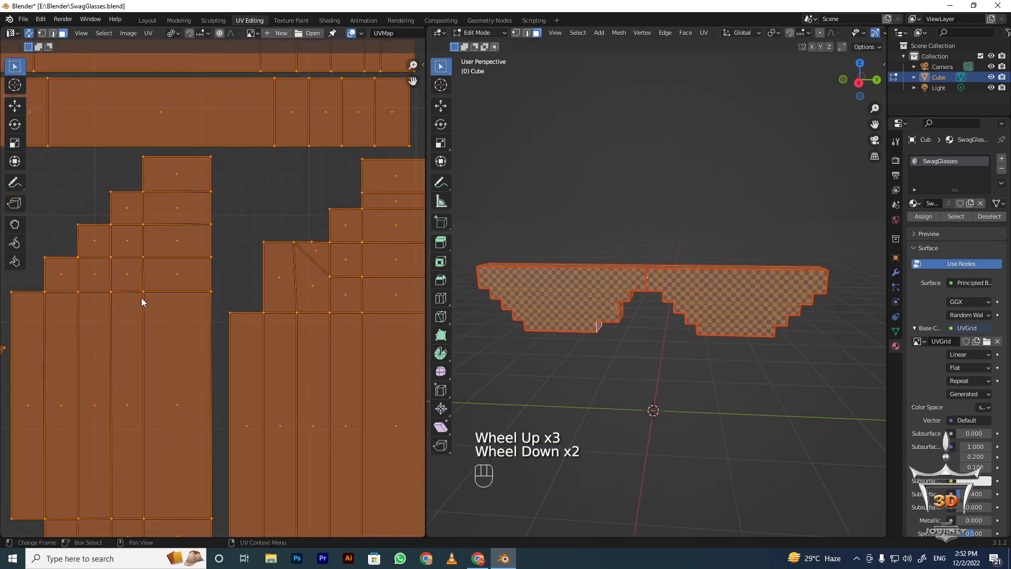
pyautogui.scroll(-2, 284, 219)
pyautogui.scroll(-2, 257, 255)
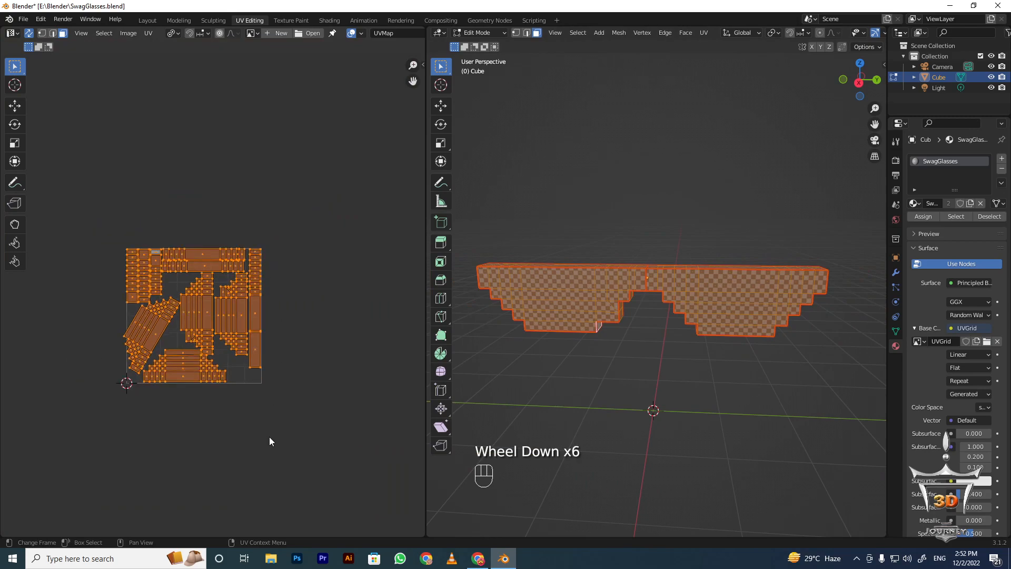
# Clear the seam from the front, top and back edges of the bridge's centre edge loop, excluding its bottom edge
pyautogui.scroll(2, 632, 264)
pyautogui.hotkey('alt', 'a')
pyautogui.press('2')
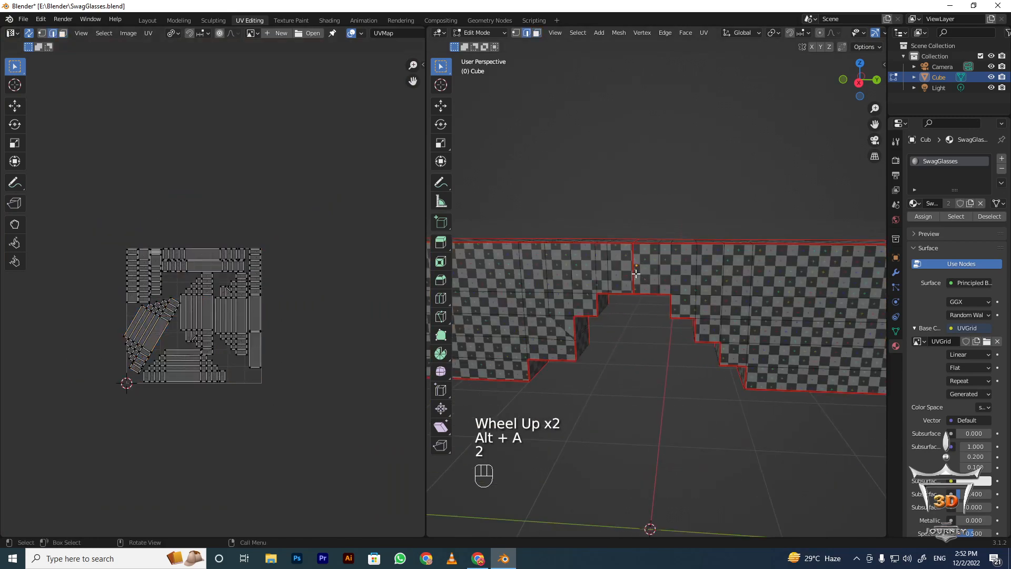
pyautogui.keyDown('alt'); pyautogui.keyDown('shift'); pyautogui.click(632, 261); pyautogui.keyUp('shift'); pyautogui.keyUp('alt')
pyautogui.scroll(-1, 632, 260)
pyautogui.scroll(2, 623, 289)
pyautogui.moveTo(638, 348); pyautogui.dragTo(647, 321, button='middle')
pyautogui.scroll(1, 647, 322)
pyautogui.press('Tab')
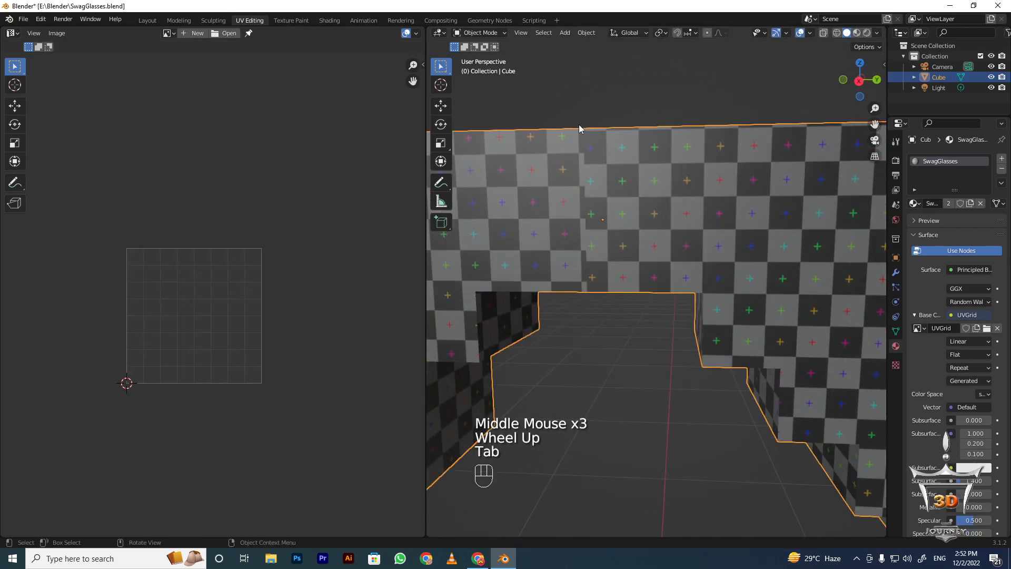
pyautogui.press('Tab')
pyautogui.moveTo(590, 233); pyautogui.dragTo(609, 232, button='middle')
pyautogui.press('z')
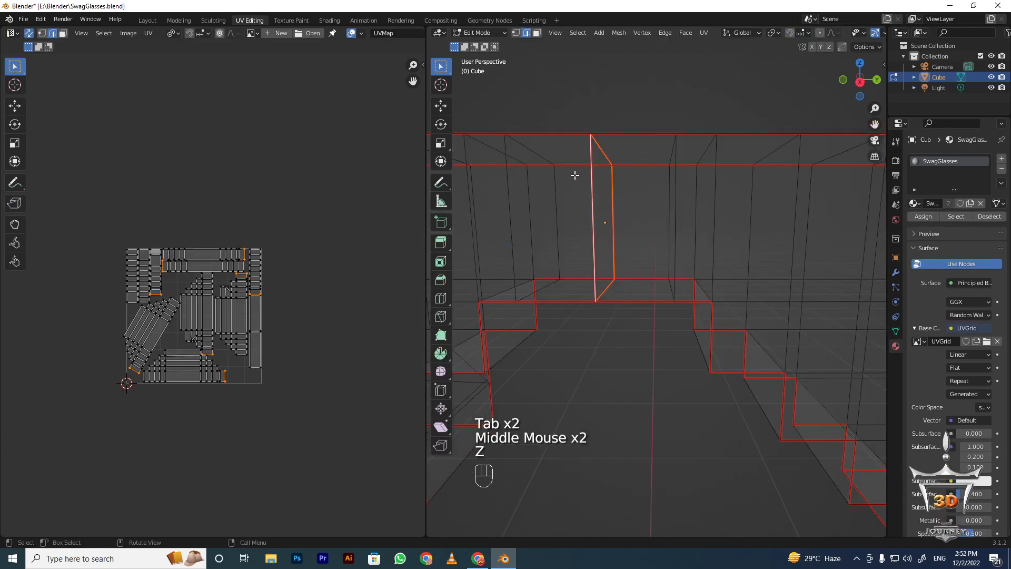
pyautogui.hotkey('shift', 'b')
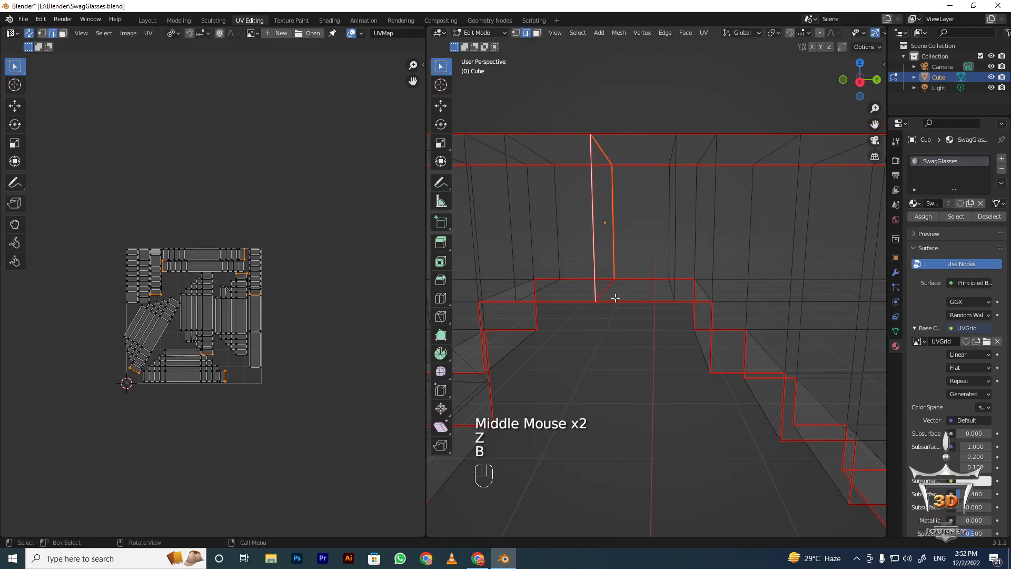
pyautogui.hotkey('ctrl', 'e')
pyautogui.click(542, 232)
pyautogui.press('z')
# Unwrap the whole glasses mesh again and display all of its islands in the UV layout
pyautogui.scroll(-1, 632, 316)
pyautogui.press('a')
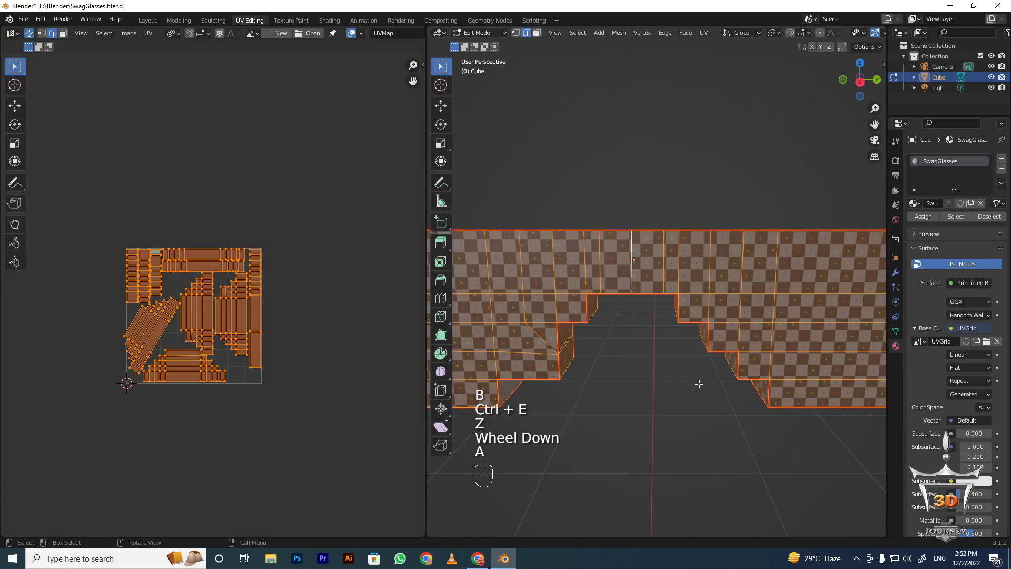
pyautogui.press('u')
pyautogui.click(680, 280)
pyautogui.press('Tab')
pyautogui.scroll(-1, 678, 282)
pyautogui.press('Tab')
pyautogui.press('a')
pyautogui.scroll(2, 153, 273)
pyautogui.scroll(-2, 221, 252)
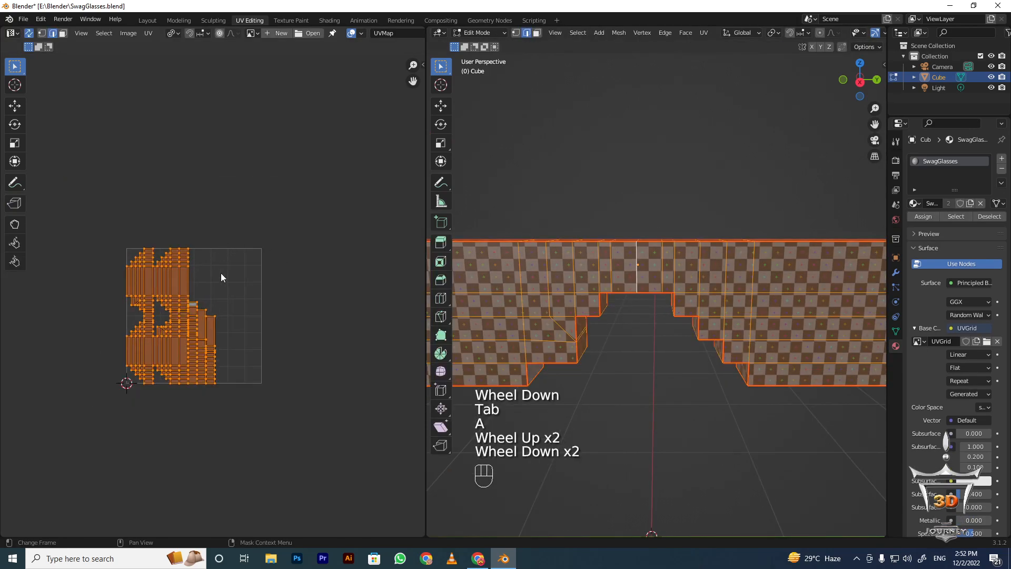
# Return to Object Mode and examine the checker pattern across the lens fronts and the bridge
pyautogui.press('Tab')
pyautogui.moveTo(642, 322); pyautogui.dragTo(517, 288, button='middle')
pyautogui.scroll(2, 619, 227)
pyautogui.scroll(-2, 526, 241)
pyautogui.scroll(-2, 525, 241)
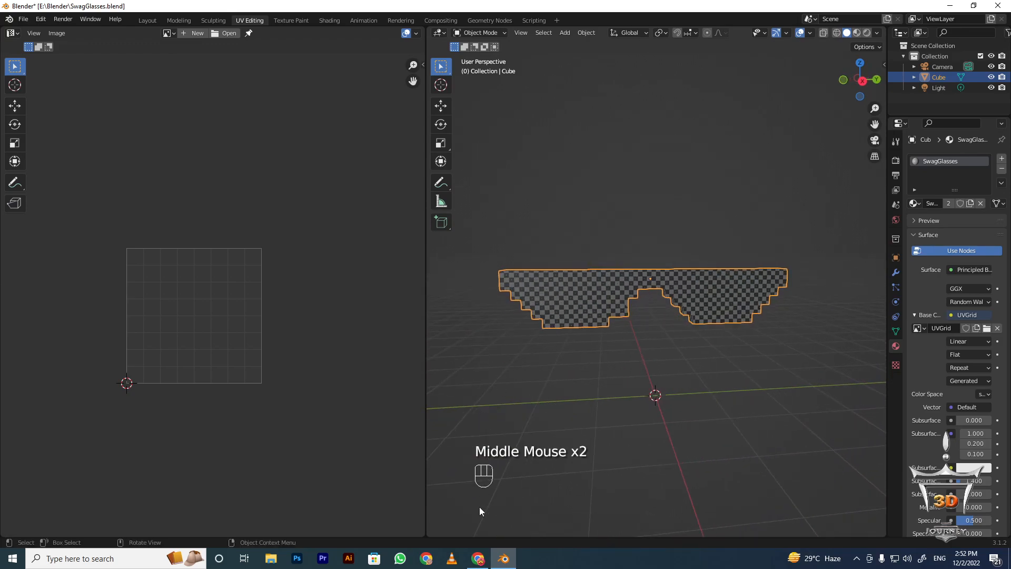
pyautogui.moveTo(477, 558)
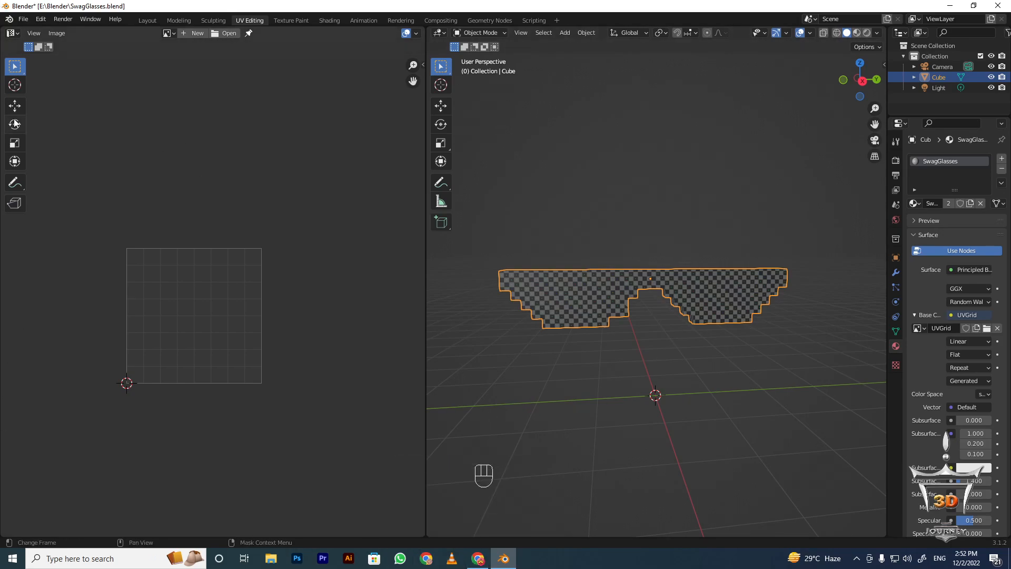
pyautogui.scroll(2, 558, 266)
pyautogui.moveTo(632, 275); pyautogui.dragTo(649, 330, button='middle')
pyautogui.scroll(2, 655, 271)
pyautogui.scroll(1, 648, 266)
pyautogui.scroll(-1, 645, 263)
pyautogui.moveTo(646, 264); pyautogui.dragTo(868, 287, button='middle')
pyautogui.scroll(-1, 754, 272)
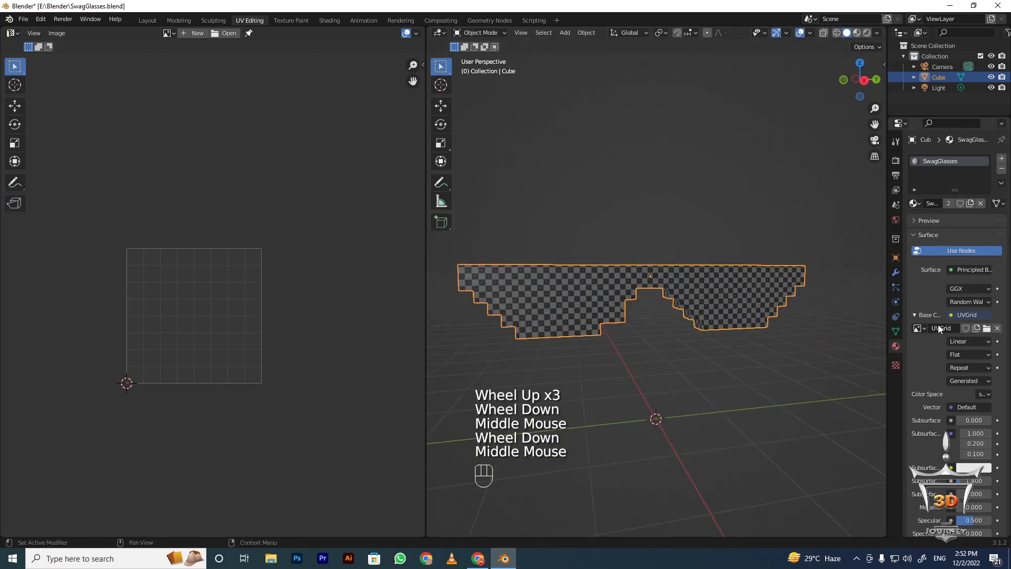
# Examine the checker pattern on the top and side faces of the glasses from several angles
pyautogui.moveTo(656, 304); pyautogui.dragTo(765, 340, button='middle')
pyautogui.scroll(1, 651, 250)
pyautogui.scroll(2, 635, 296)
pyautogui.scroll(1, 651, 206)
pyautogui.moveTo(635, 296); pyautogui.dragTo(684, 369, button='middle')
pyautogui.scroll(-1, 627, 337)
pyautogui.scroll(-1, 665, 277)
pyautogui.moveTo(684, 369); pyautogui.dragTo(756, 329, button='middle')
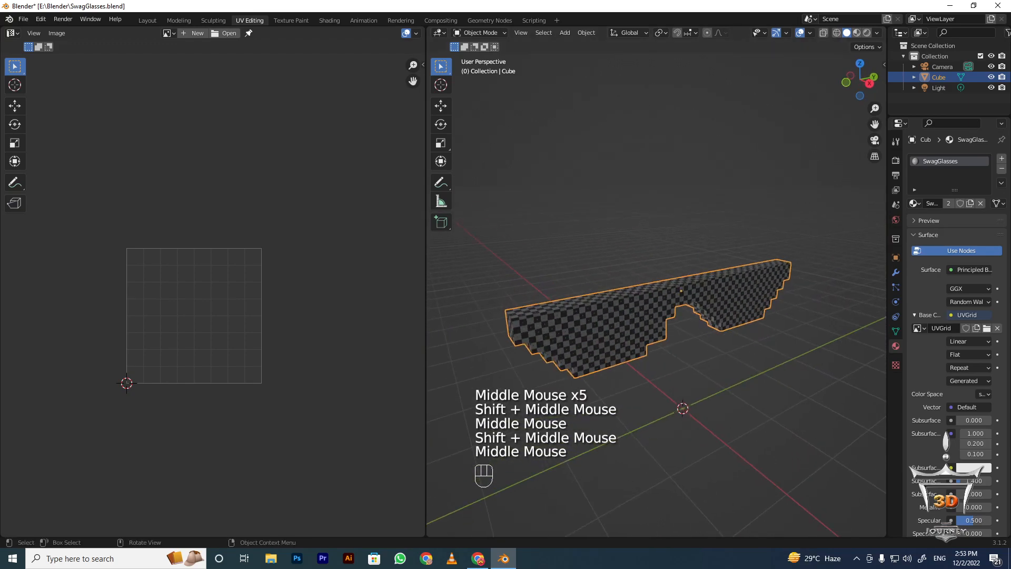
pyautogui.press('shift')
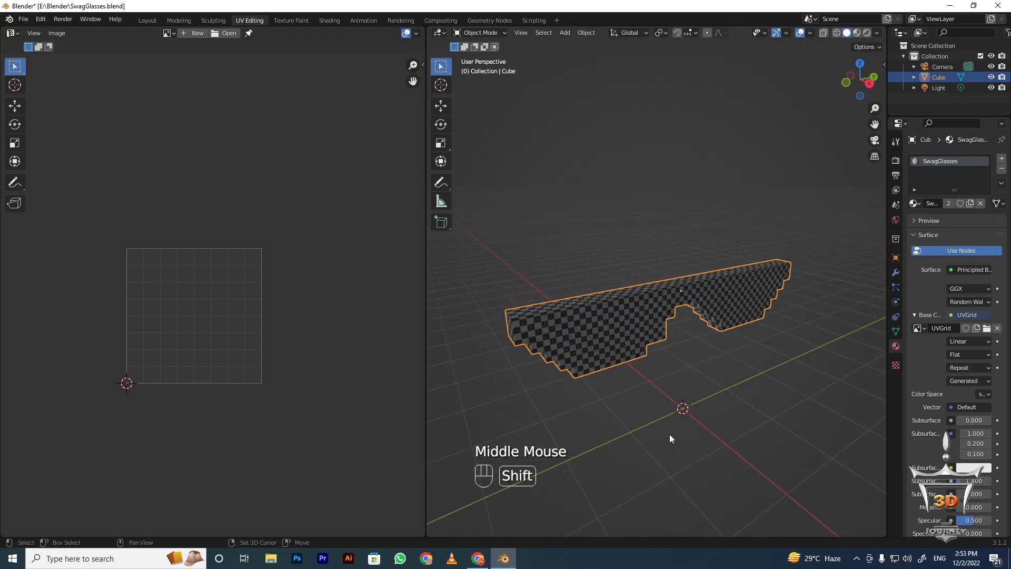
pyautogui.keyDown('shift'); pyautogui.moveTo(642, 409); pyautogui.dragTo(630, 370, button='middle'); pyautogui.keyUp('shift')
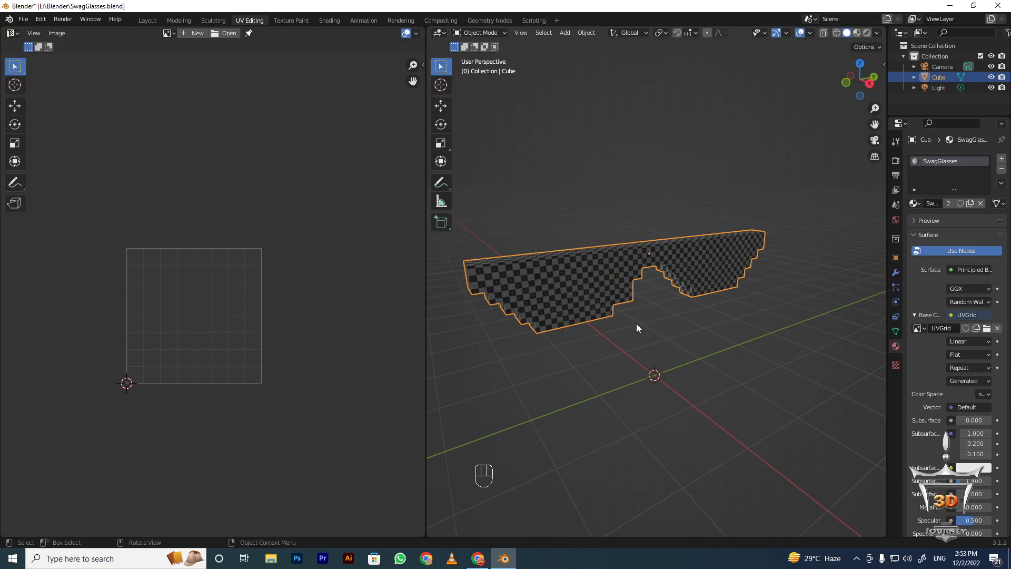
pyautogui.moveTo(788, 307); pyautogui.dragTo(768, 299, button='middle')
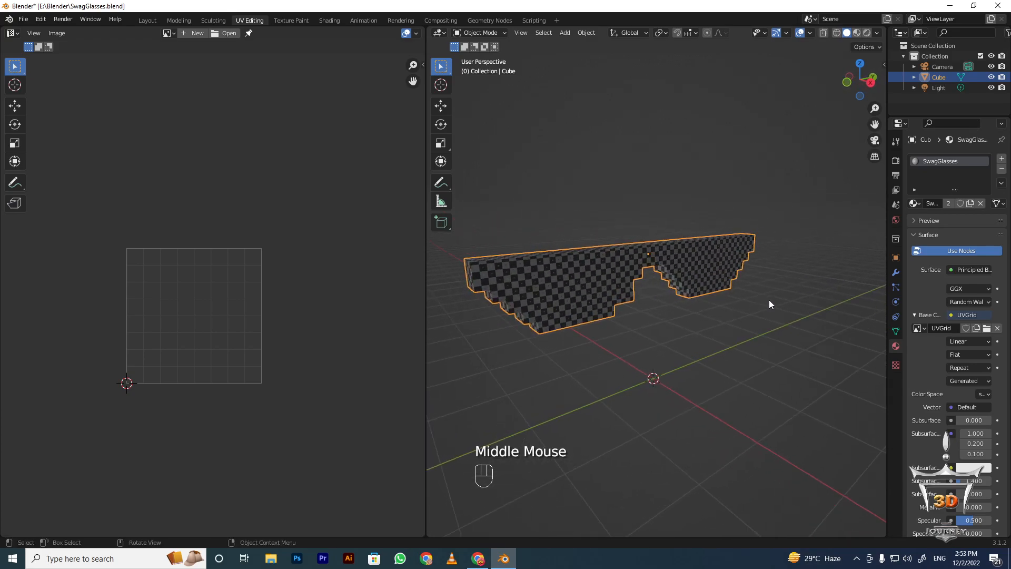